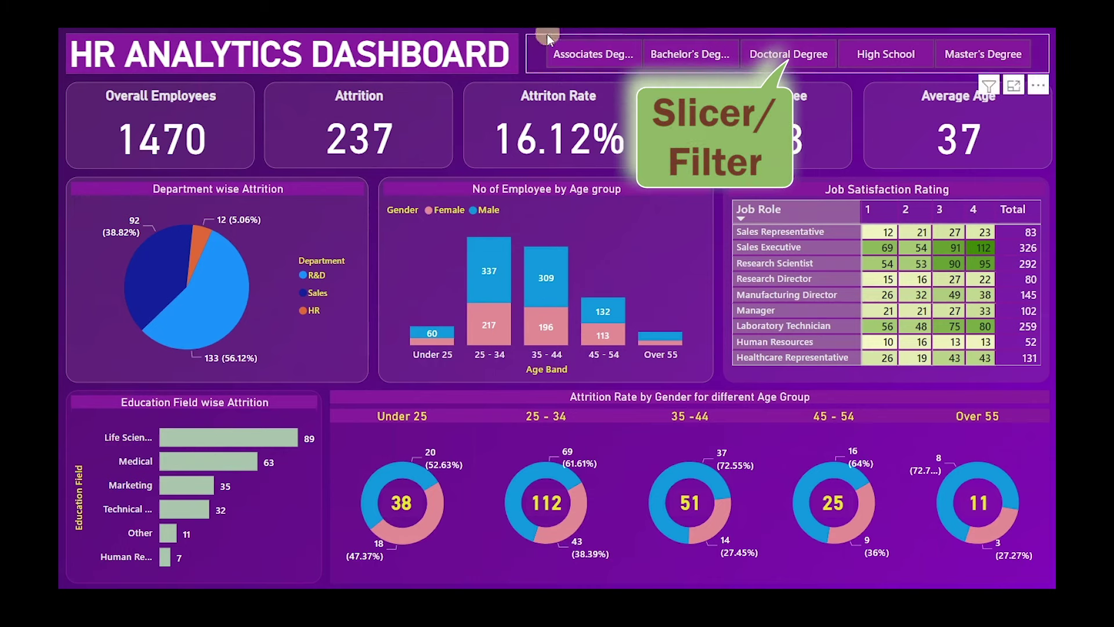
Filter the dashboard by Associates Degree, Bachelor's Degree, High School and Master's Degree in turn, and clear the education filter.
left_click(572, 54)
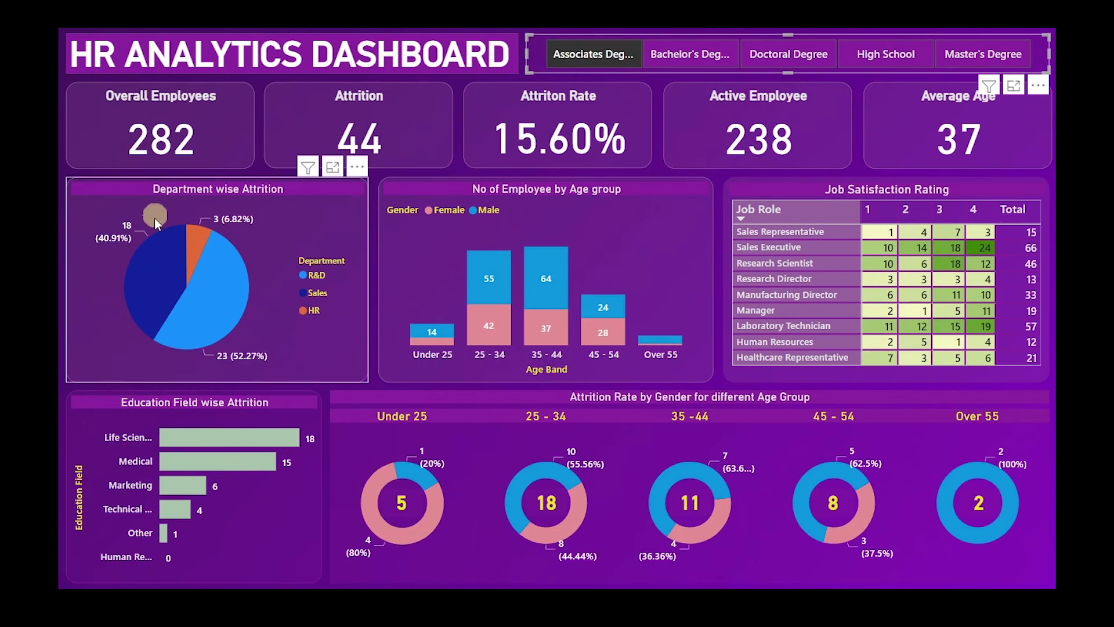
left_click(695, 51)
left_click(848, 52)
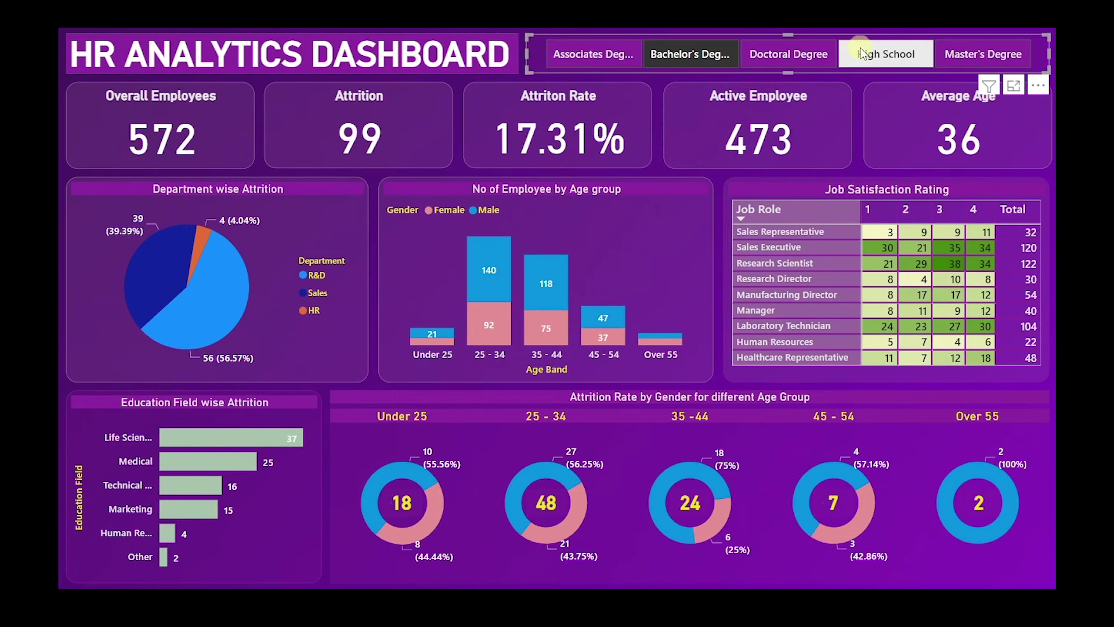
left_click(980, 54)
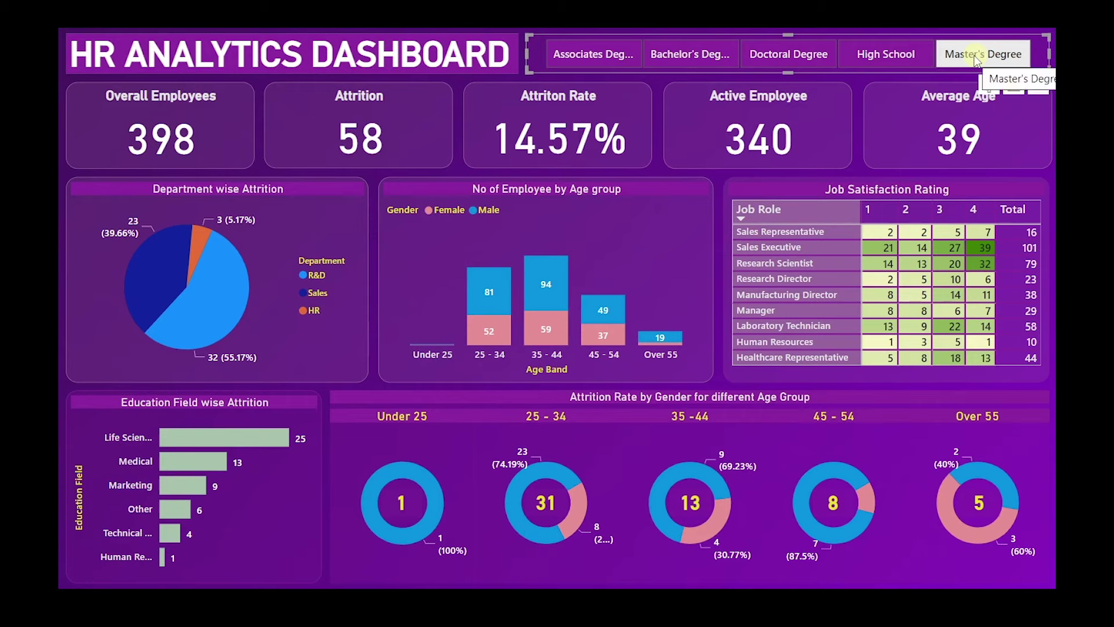
left_click(977, 58)
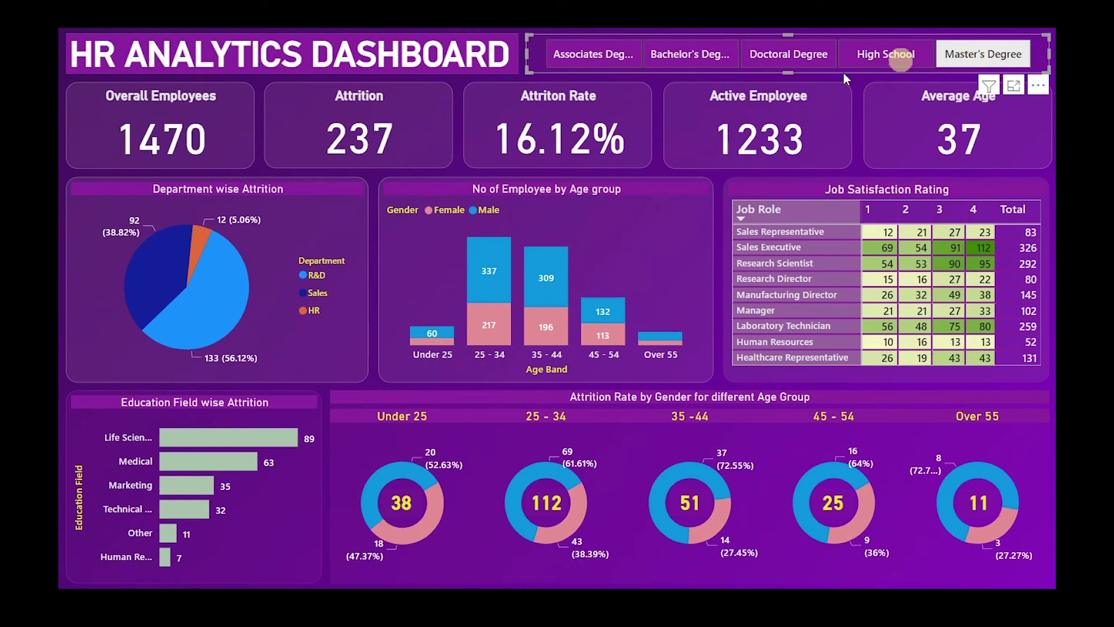
Cross-filter the dashboard from the department attrition pie by Sales and R&D, and clear the department selection.
left_click(103, 336)
left_click(175, 262)
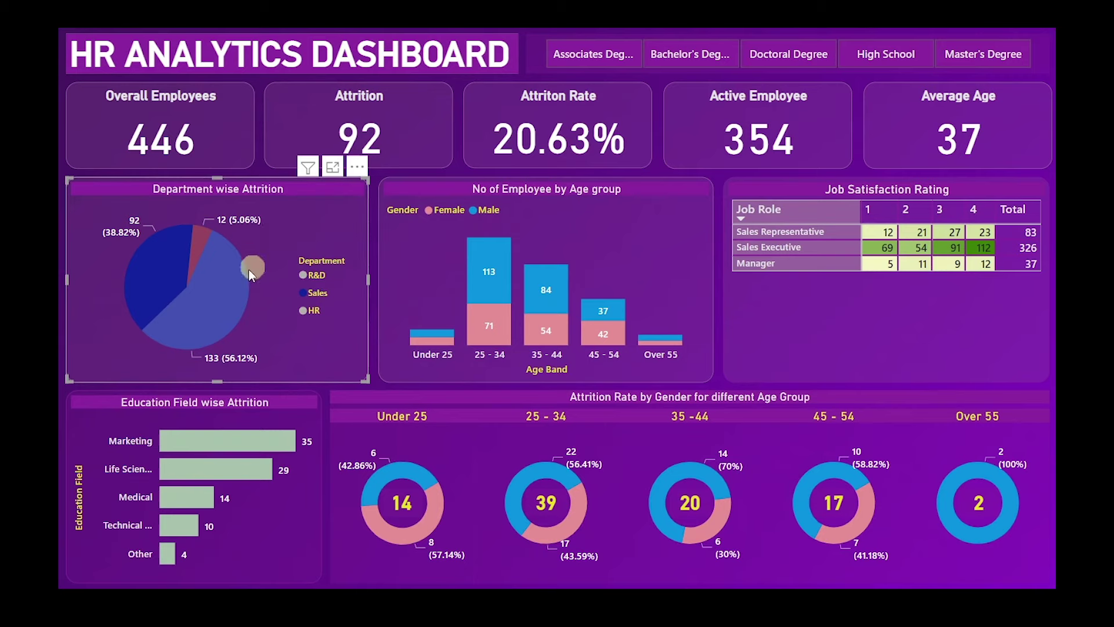
left_click(232, 292)
left_click(235, 291)
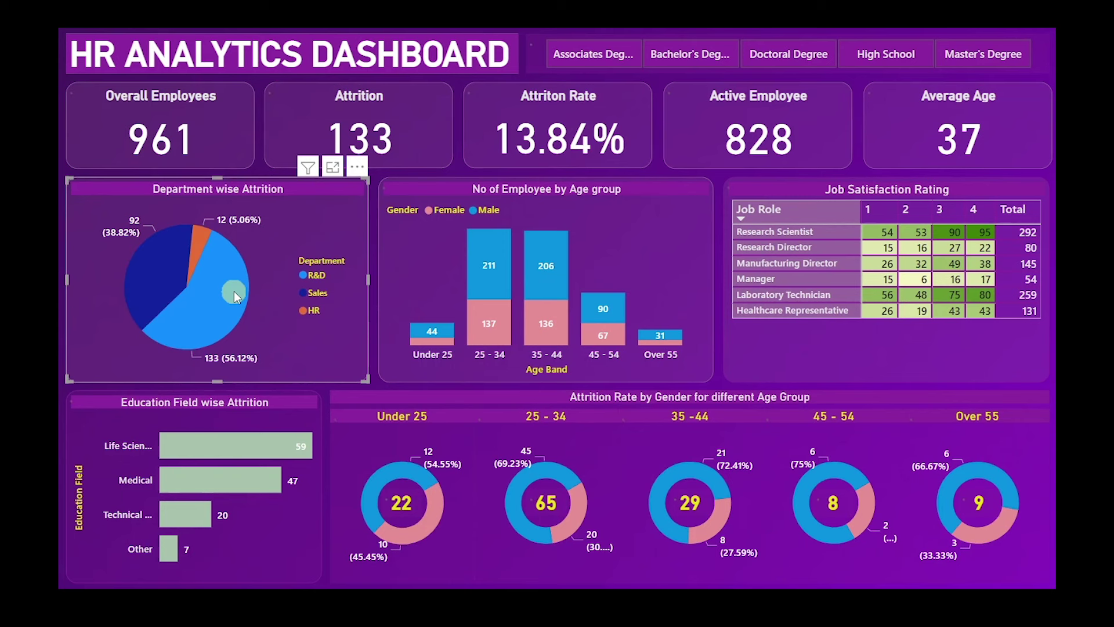
Cross-filter the dashboard by the Life Sciences, Marketing, Technical and Medical education-field bars, and clear the selection.
left_click(186, 439)
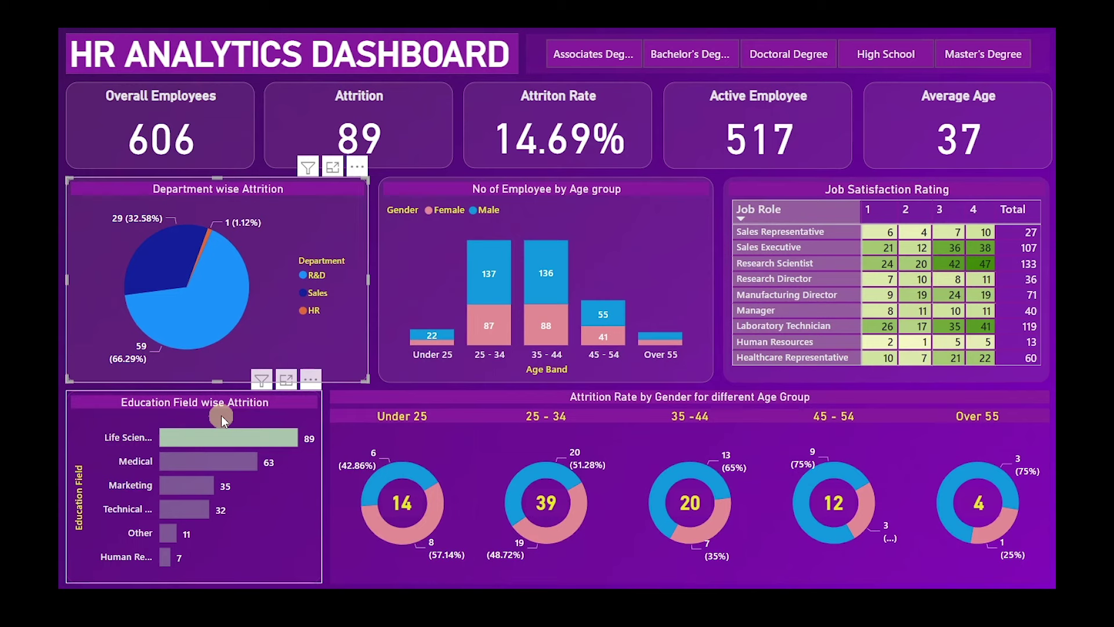
left_click(196, 483)
left_click(200, 510)
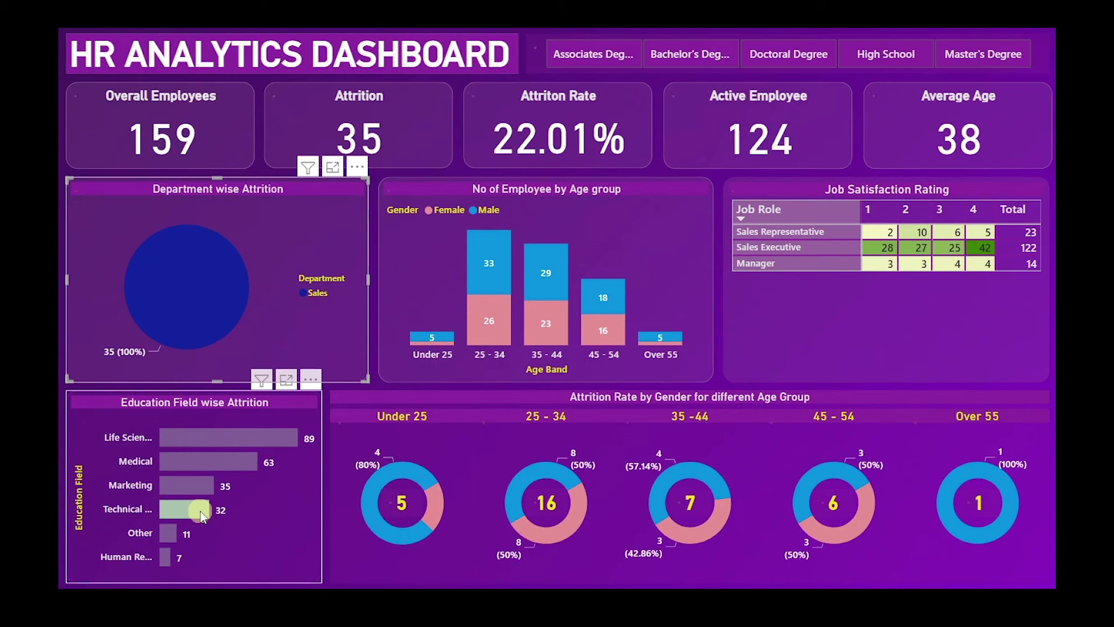
left_click(192, 459)
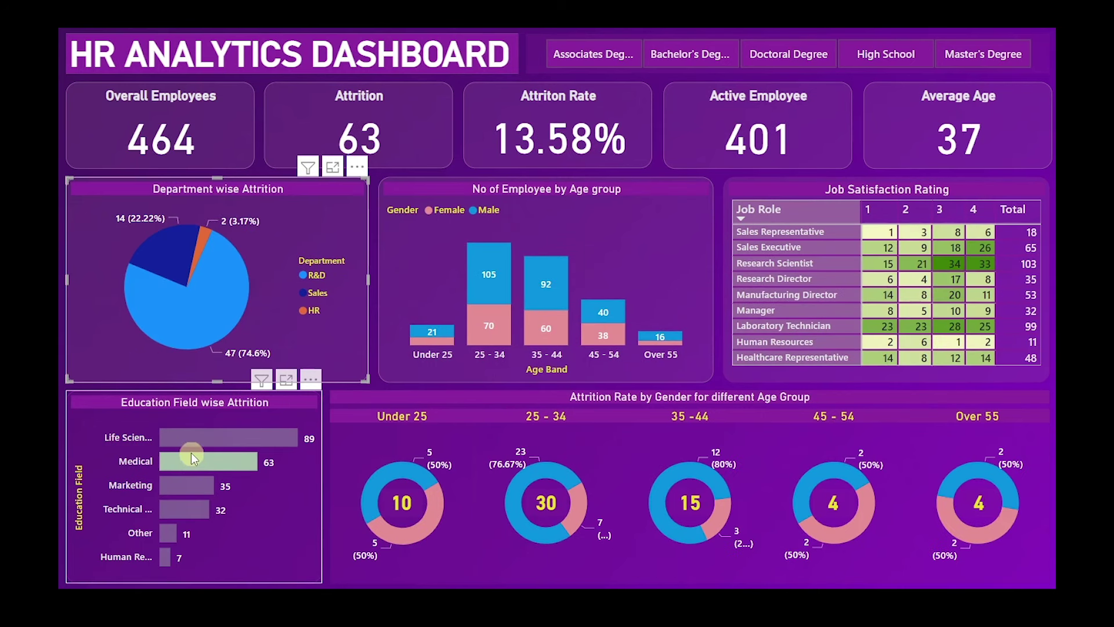
left_click(191, 453)
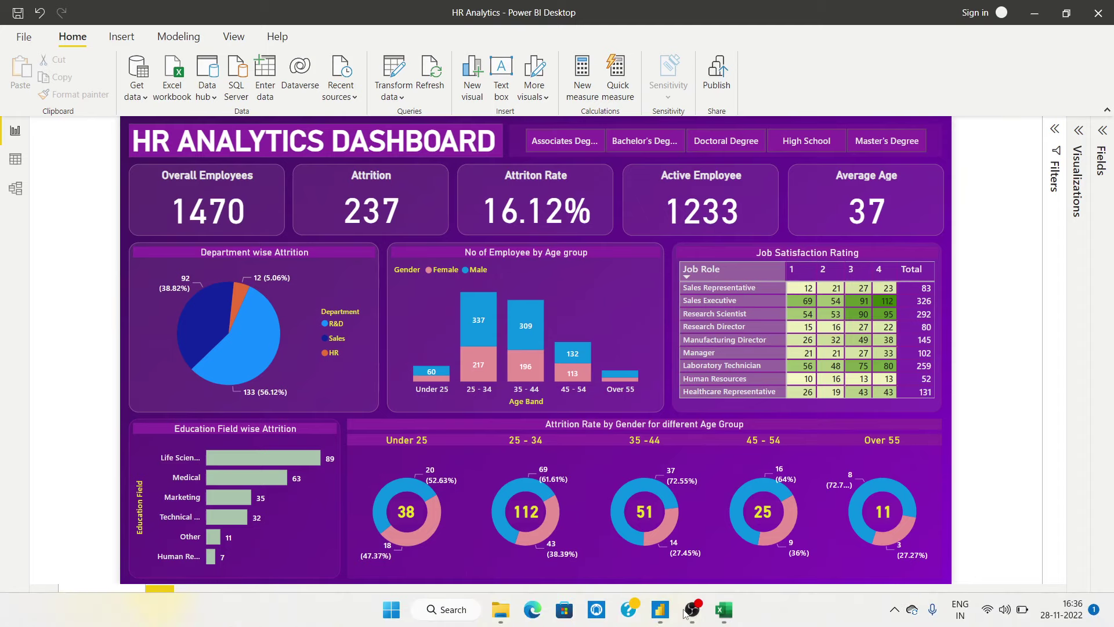
Bring up the blank untitled Power BI report and switch to the HR Data.xlsx workbook in Excel.
mouse_move(674, 616)
left_click(781, 484)
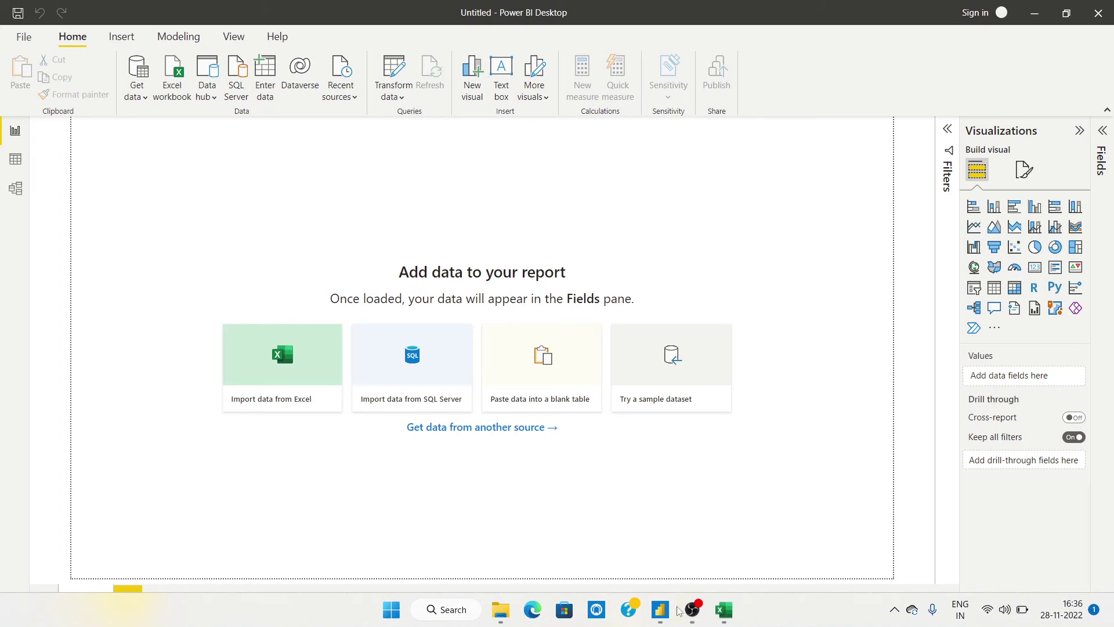
key("alt+Tab")
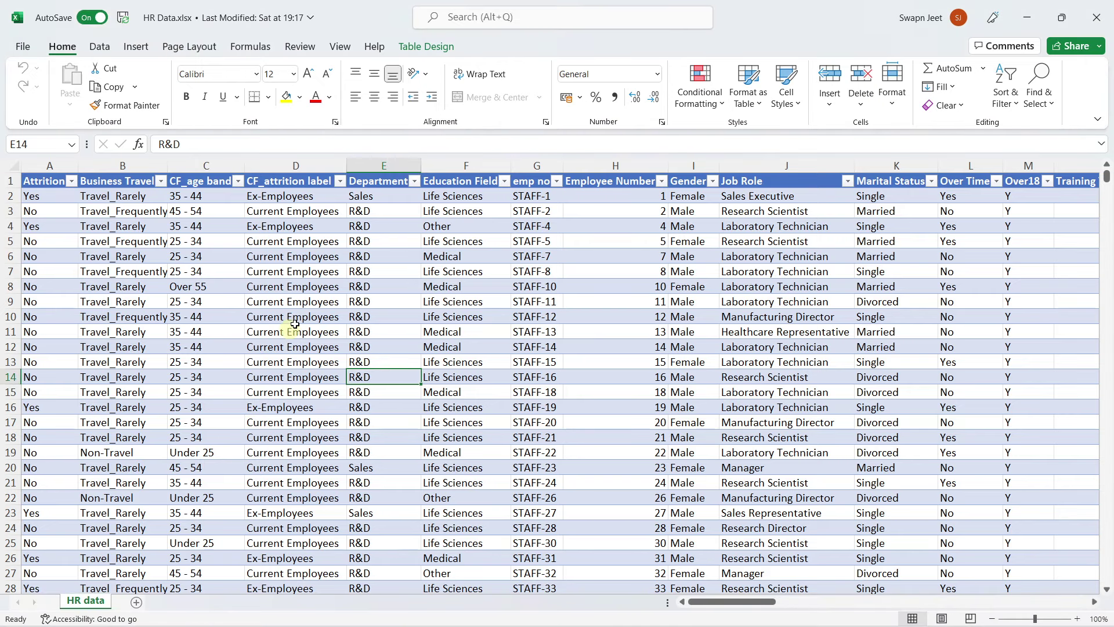
Examine the HR data sheet's rows and its columns, including Attrition, CF_age band, CF_attrition label, Education Field, Gender and Job Role.
scroll(311, 331, "down", 3)
scroll(313, 342, "down", 2)
scroll(319, 355, "up", 5)
left_click(41, 176)
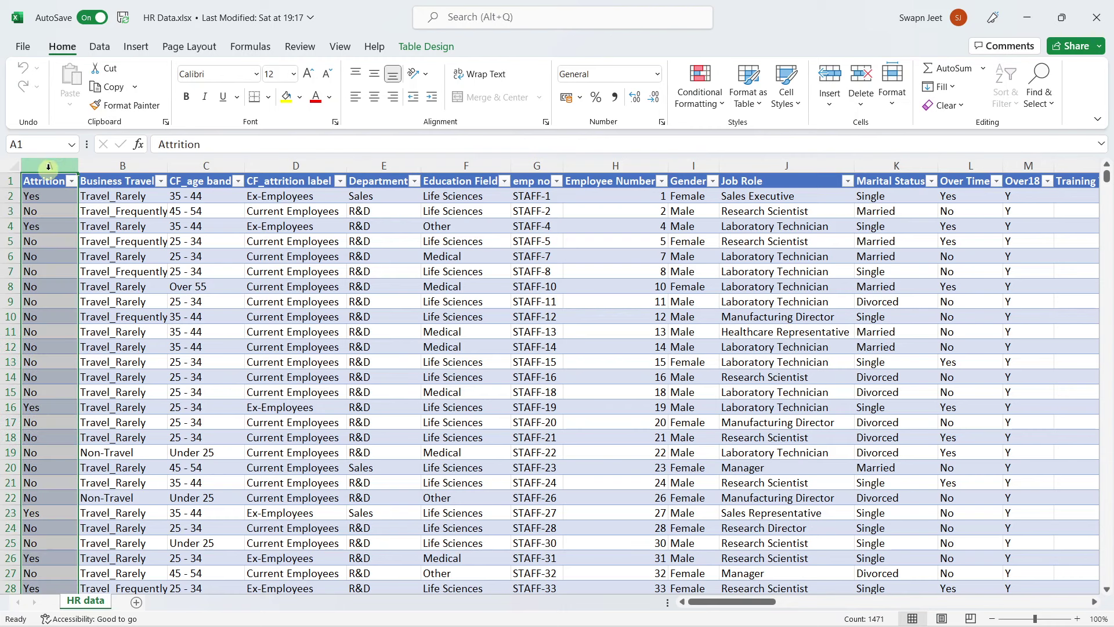
left_click(685, 393)
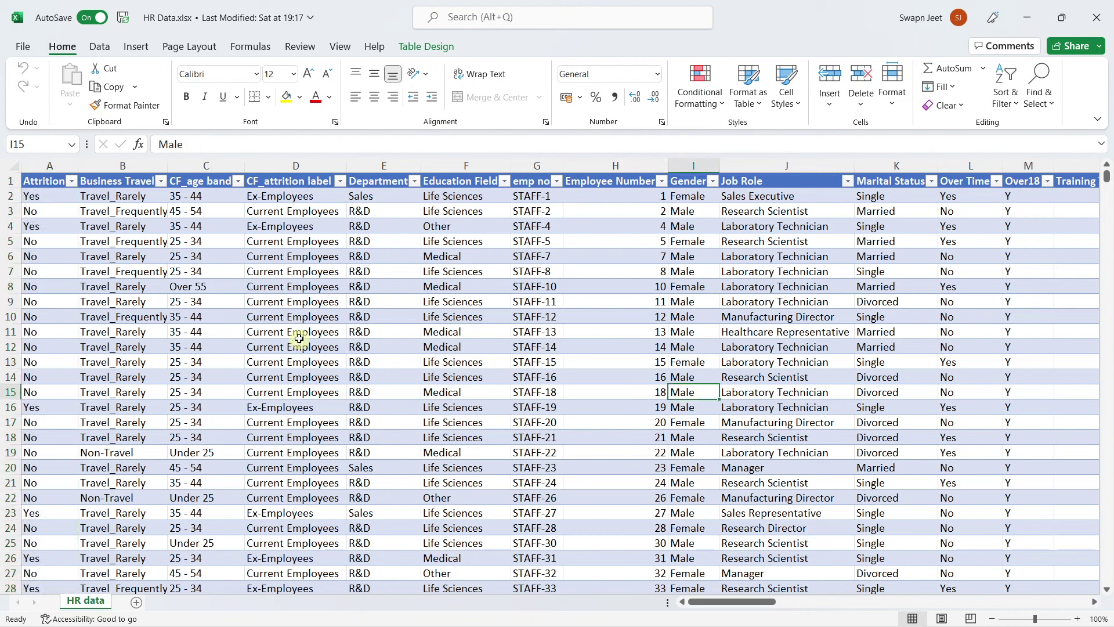
left_click(218, 316)
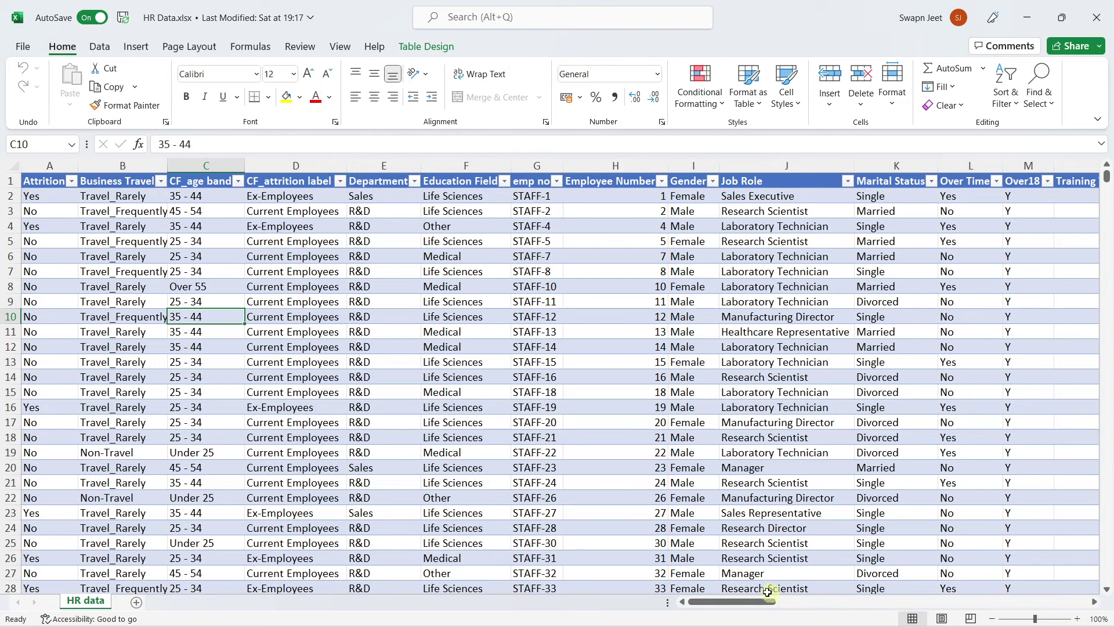
mouse_move(766, 601)
left_mouse_down()
mouse_move(1079, 607)
mouse_move(774, 607)
left_mouse_up()
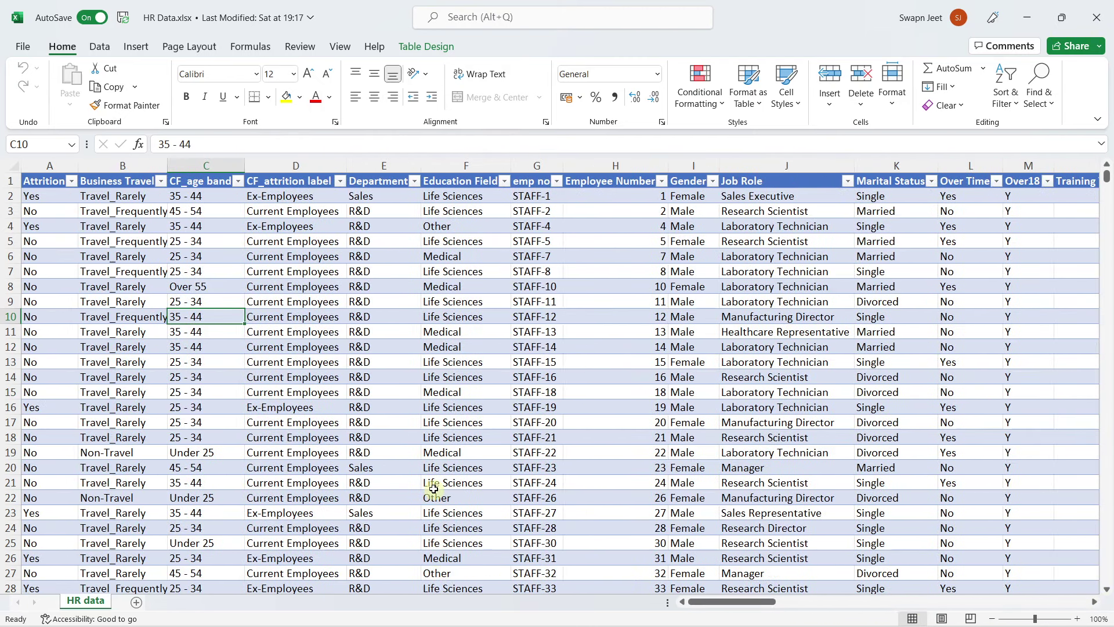
left_click(455, 390)
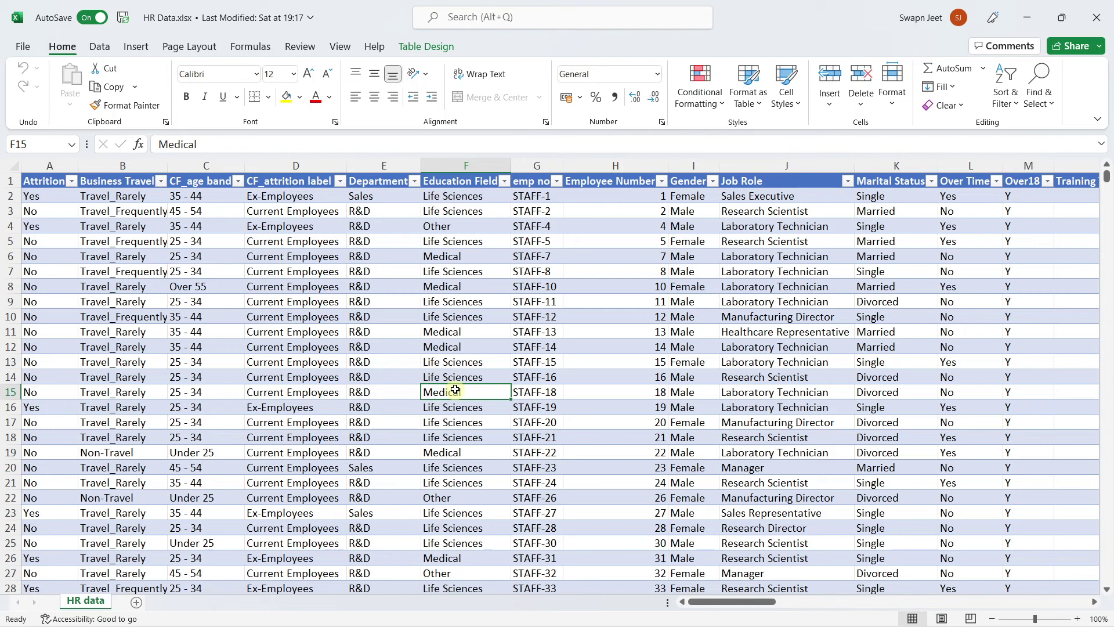
left_click(330, 286)
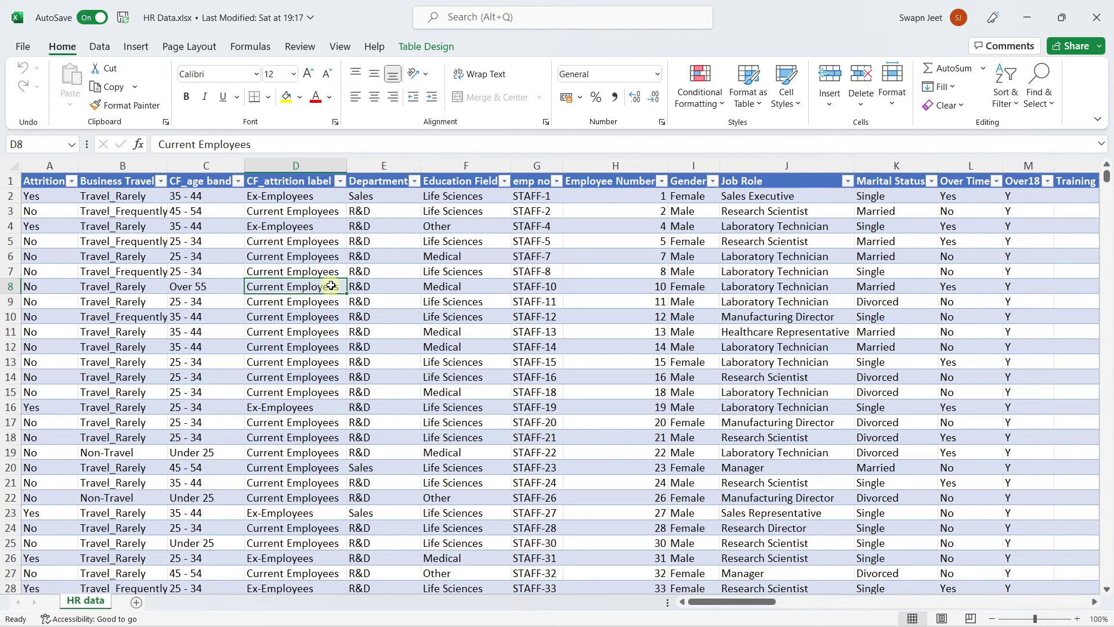
left_click(415, 296)
left_click_drag(71, 197, 761, 395)
left_click(760, 451)
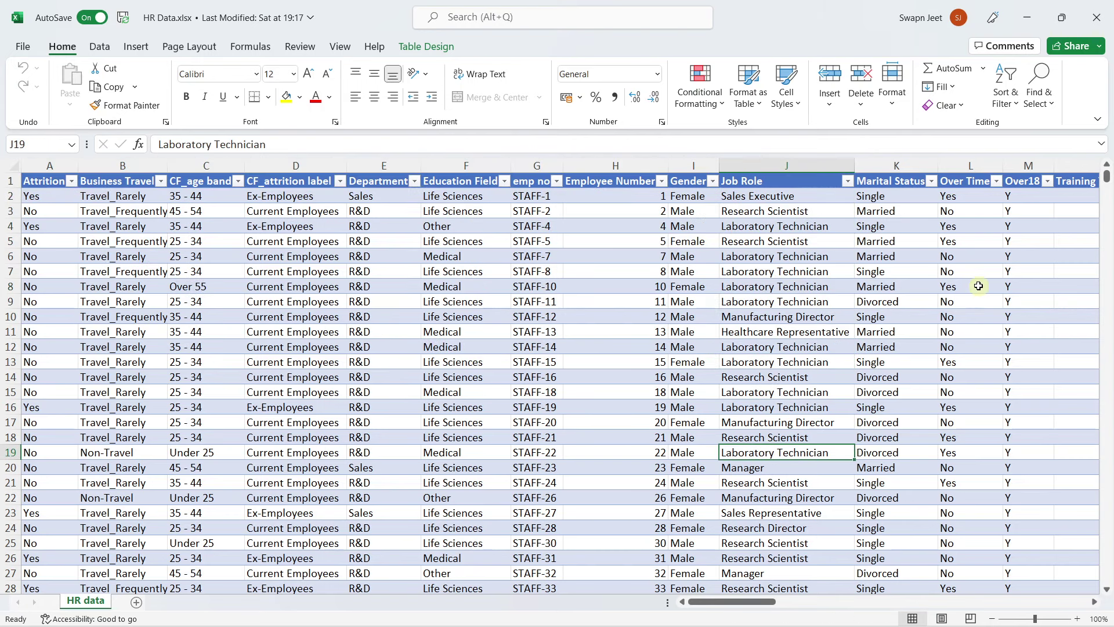
left_click_drag(756, 606, 652, 616)
Switch to the untitled Power BI report and try to import the Excel workbook HR Data.xlsx from the Desktop.
mouse_move(756, 621)
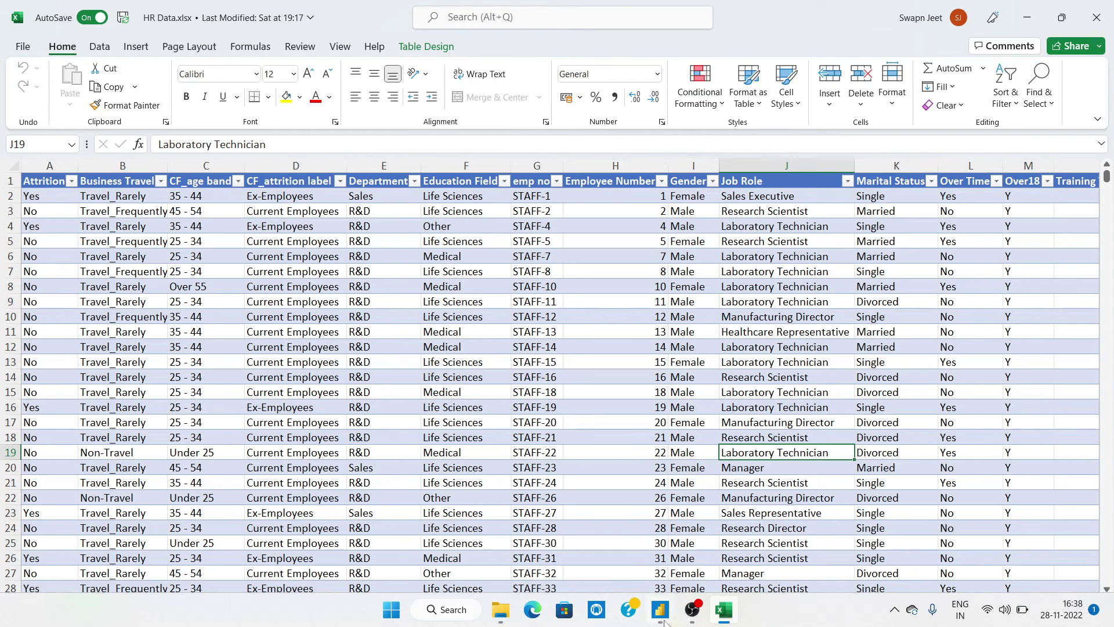
mouse_move(664, 622)
left_click(710, 558)
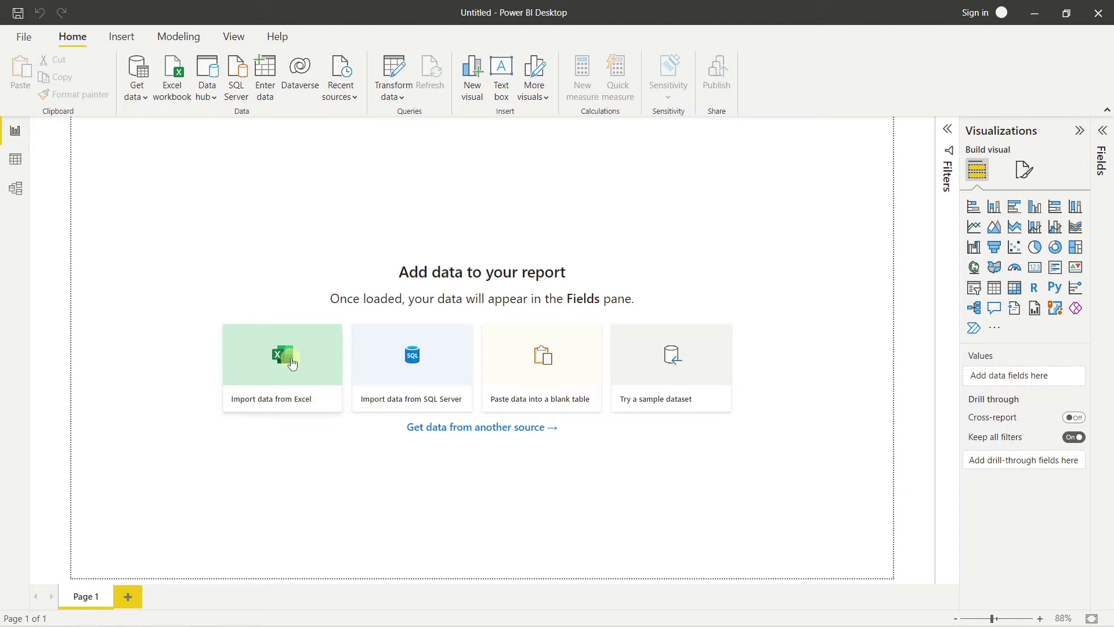
left_click(137, 95)
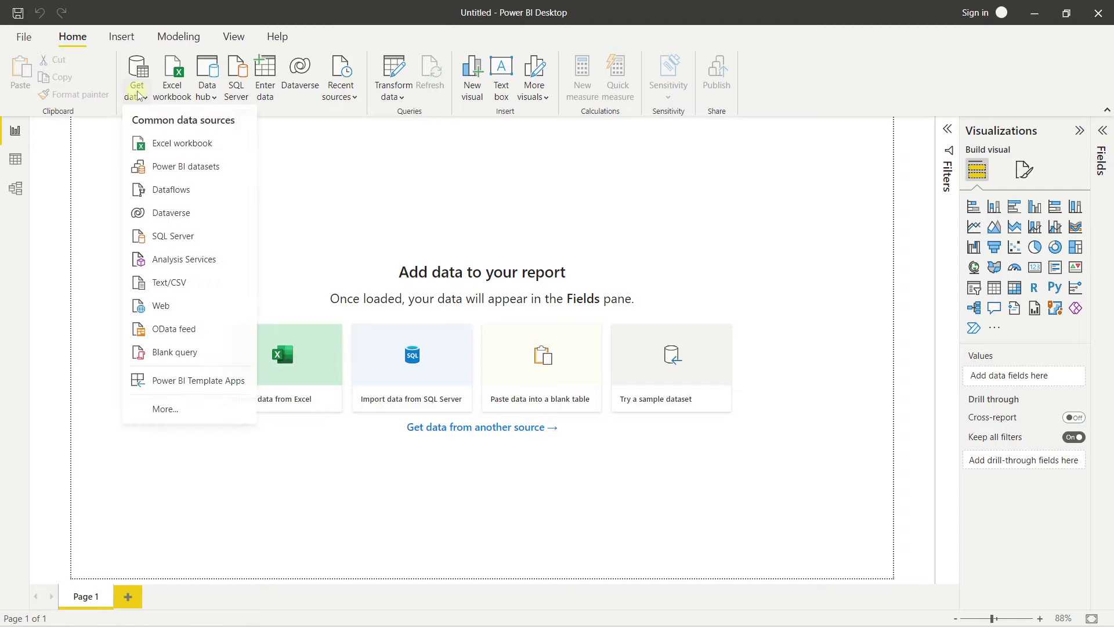
left_click(152, 142)
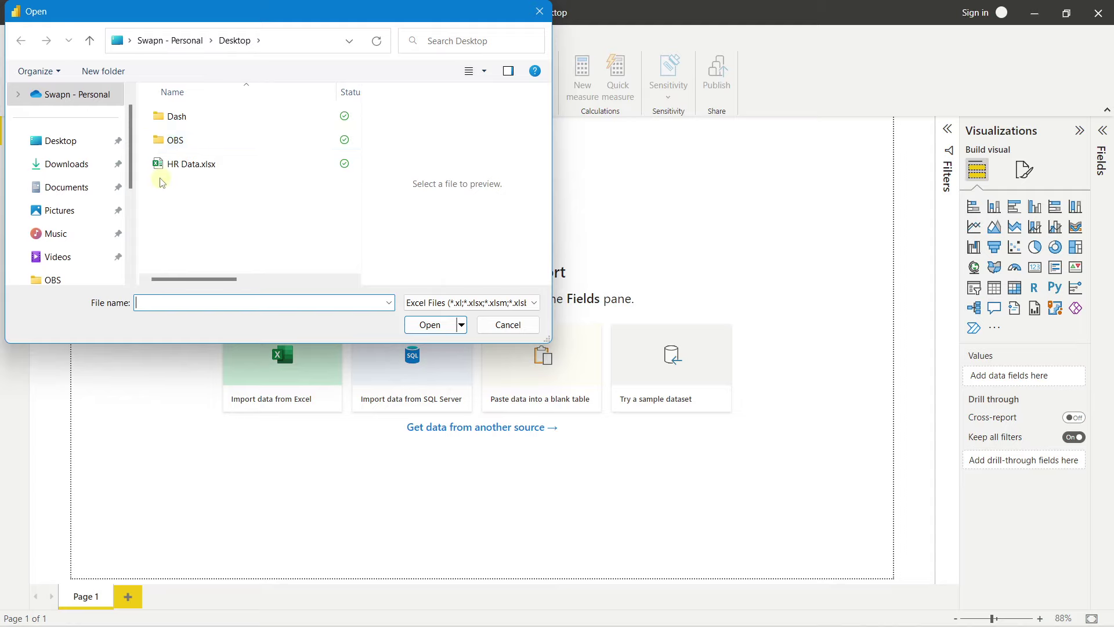
left_click(191, 164)
left_click(409, 325)
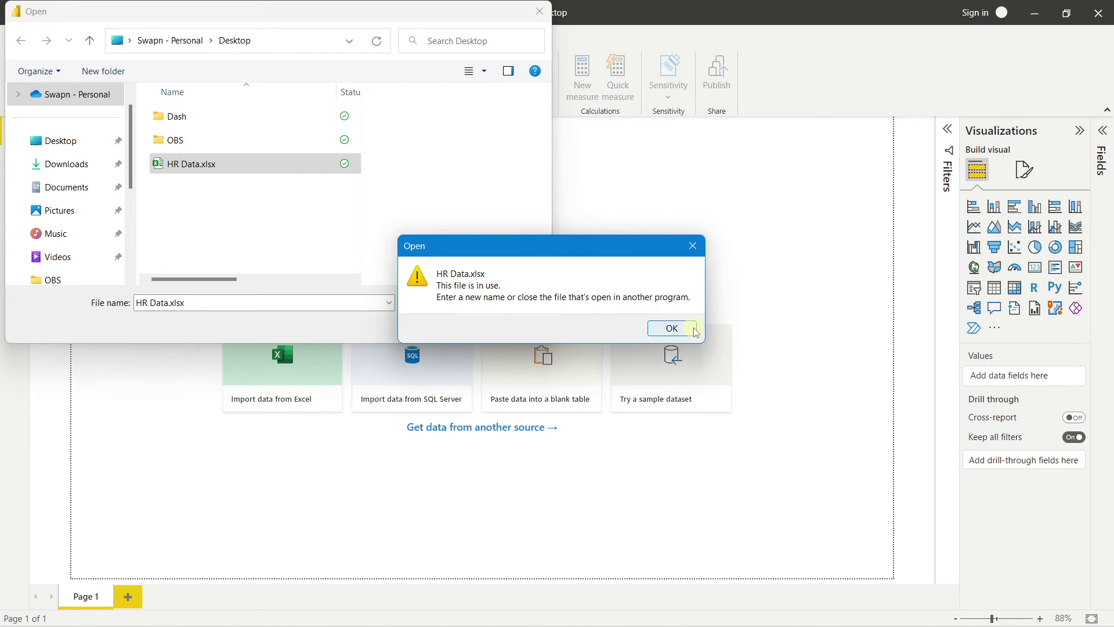
left_click(667, 327)
key("Escape")
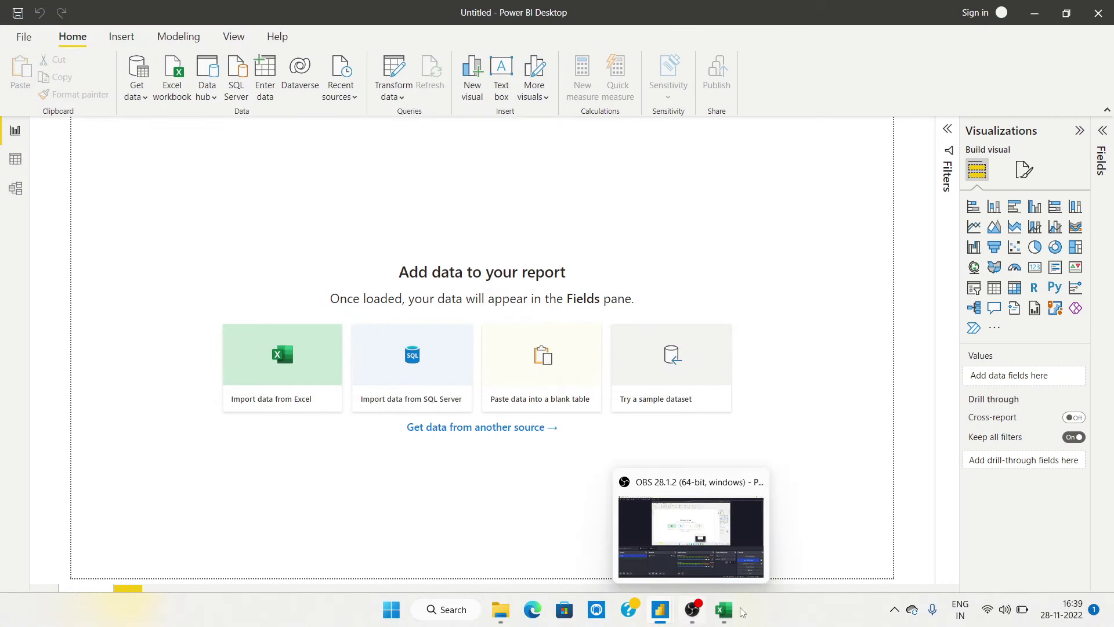
Close HR Data.xlsx in Excel and open it from the Desktop as an Excel workbook source in Power BI.
left_click(723, 621)
left_click(1096, 18)
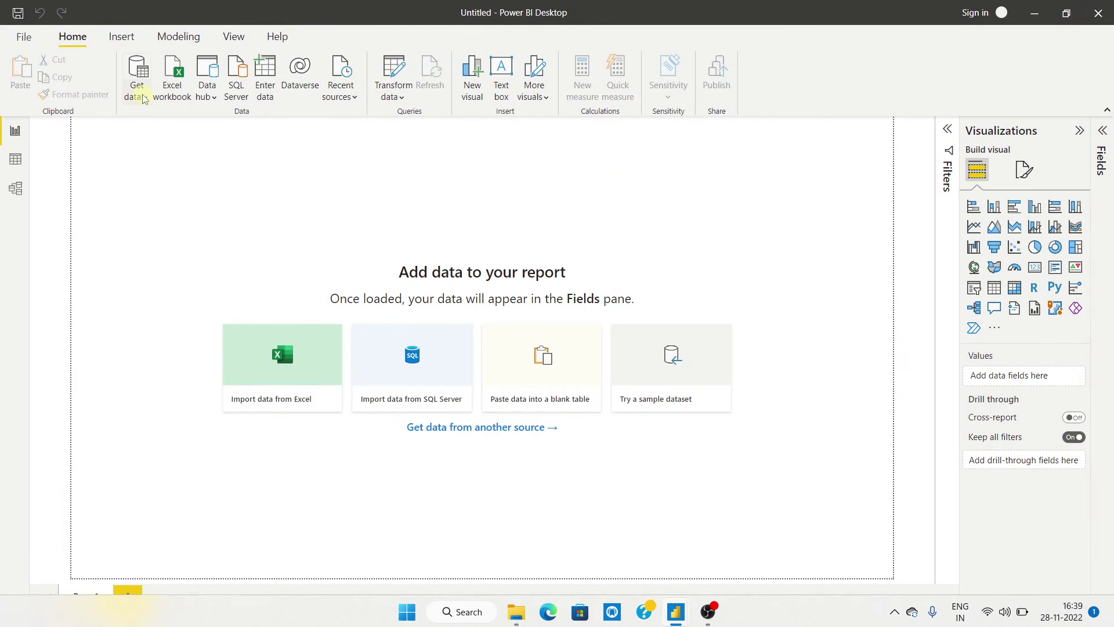
left_click(145, 100)
left_click(166, 149)
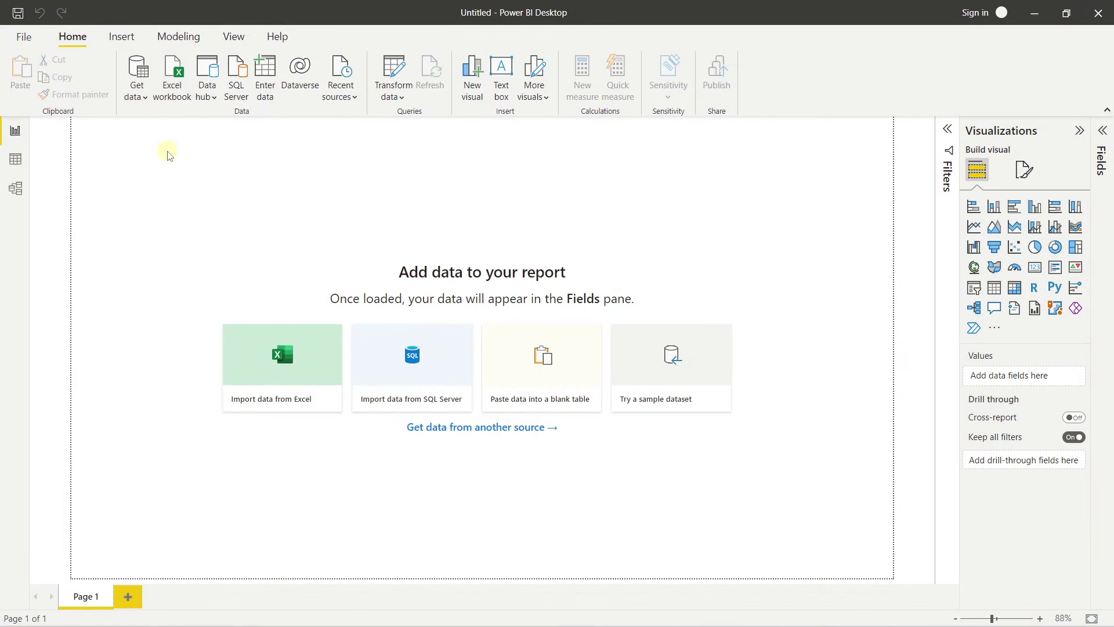
left_click(192, 164)
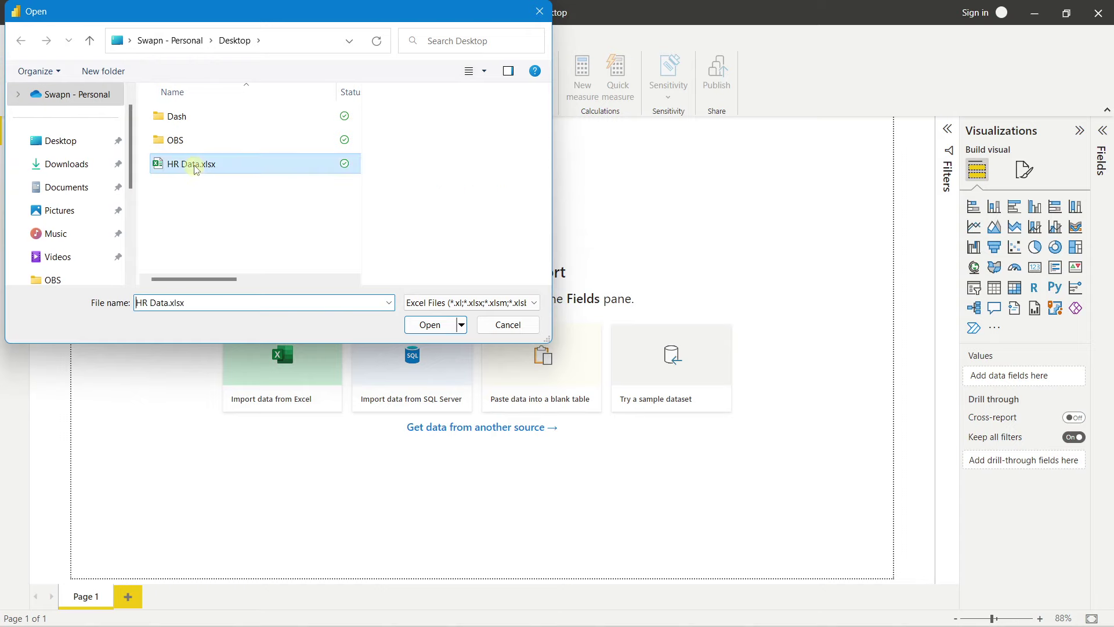
left_click(420, 324)
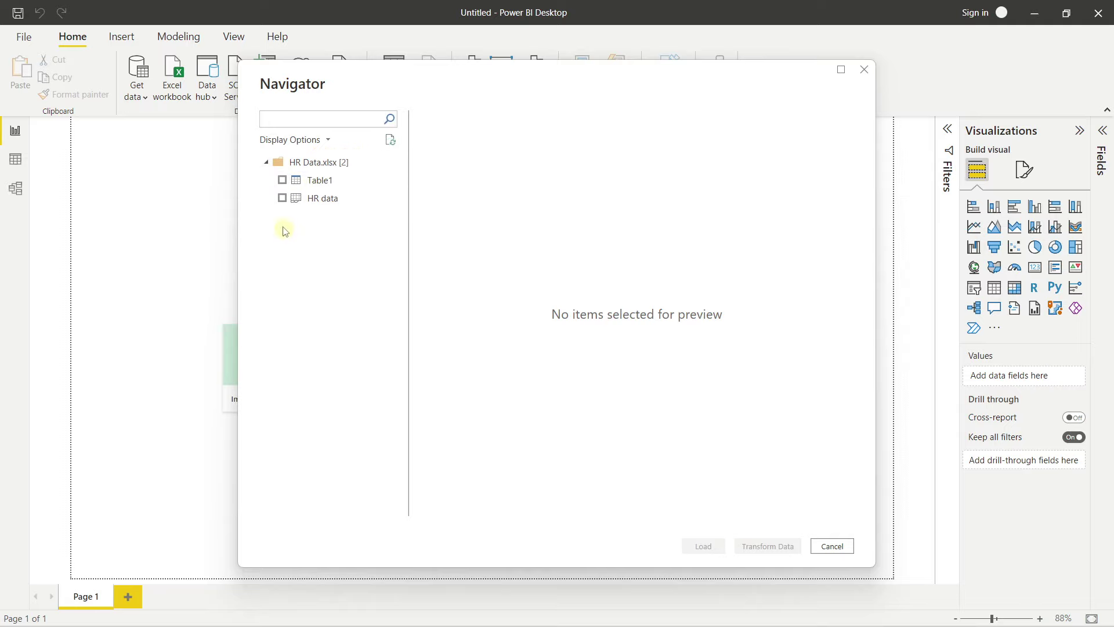
Select the HR data sheet, preview its columns and load it into the report.
left_click(282, 199)
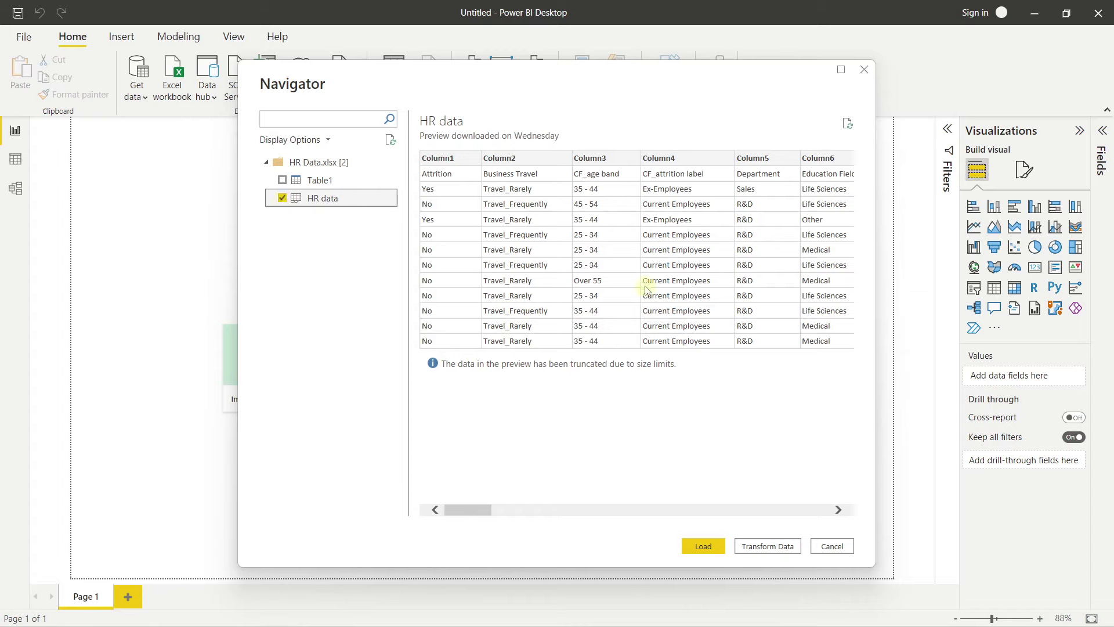
left_click_drag(460, 509, 622, 510)
left_click(704, 546)
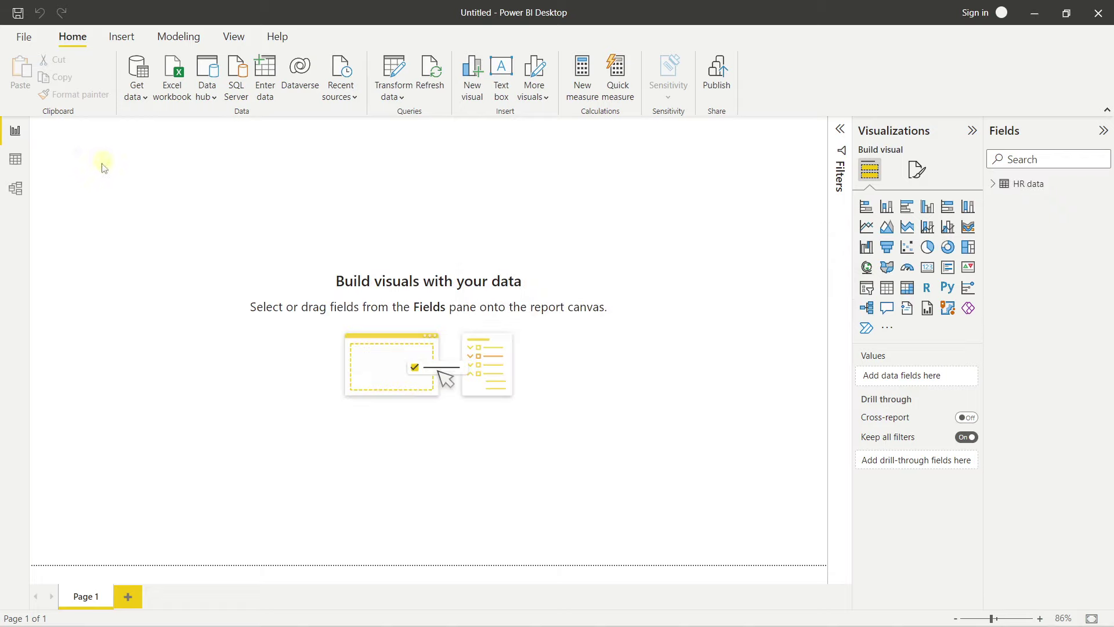
Examine all columns of the loaded HR data table, checking their headers, and return to the report canvas.
left_click(15, 164)
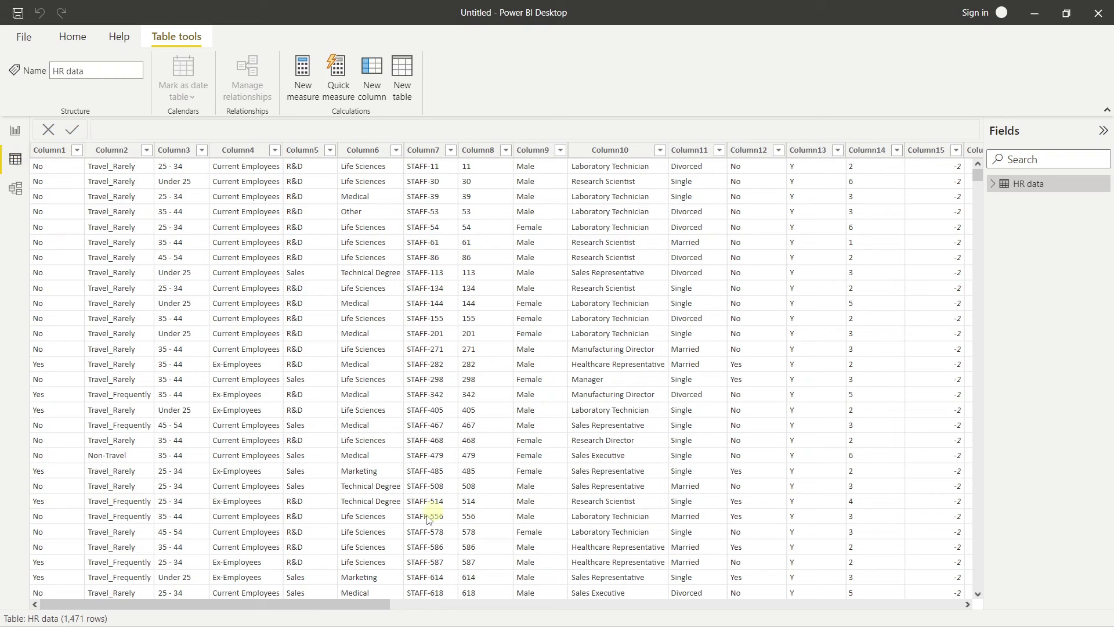
left_click_drag(336, 604, 71, 618)
mouse_move(122, 626)
left_click_drag(354, 602, 1092, 622)
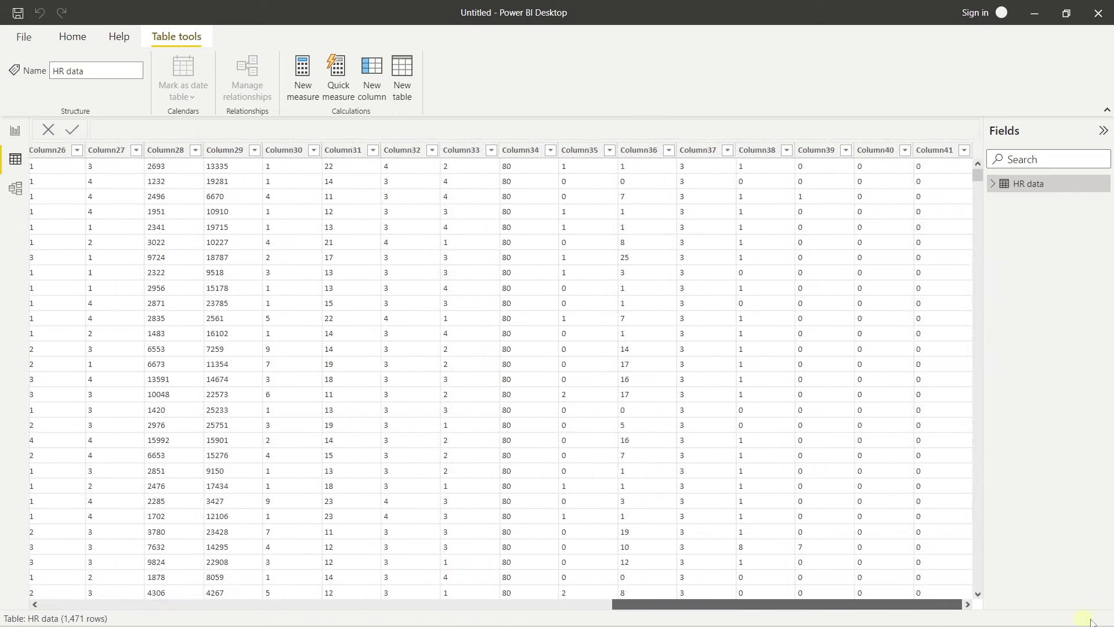
left_click_drag(812, 604, 238, 590)
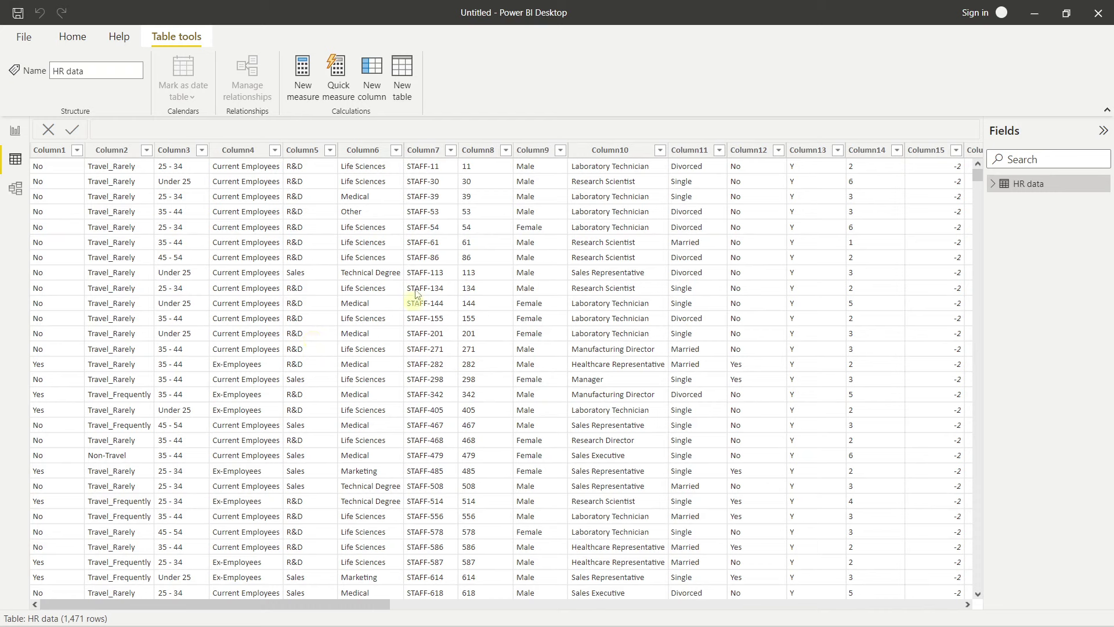
left_click(12, 137)
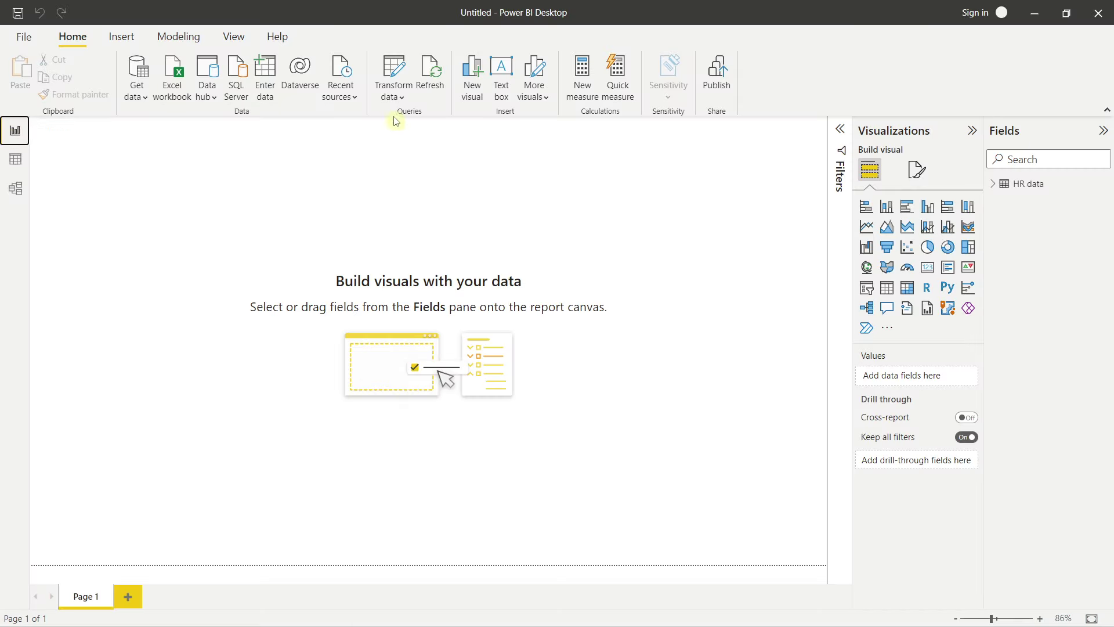
Promote the first row of the HR data query to column headers in Power Query and apply the changes.
left_click(394, 77)
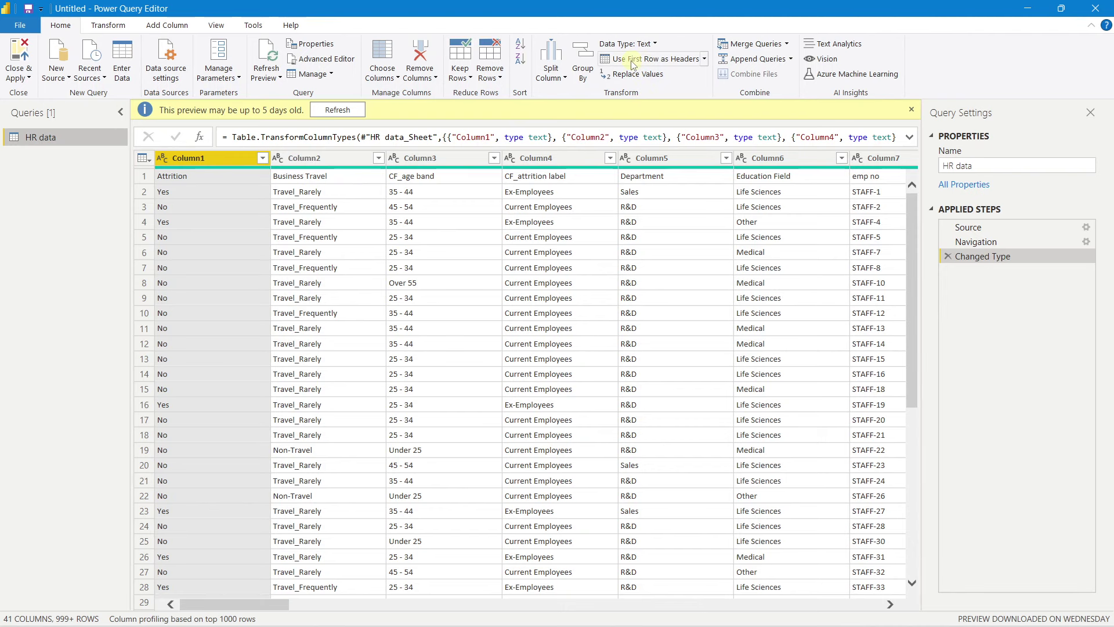
left_click(673, 65)
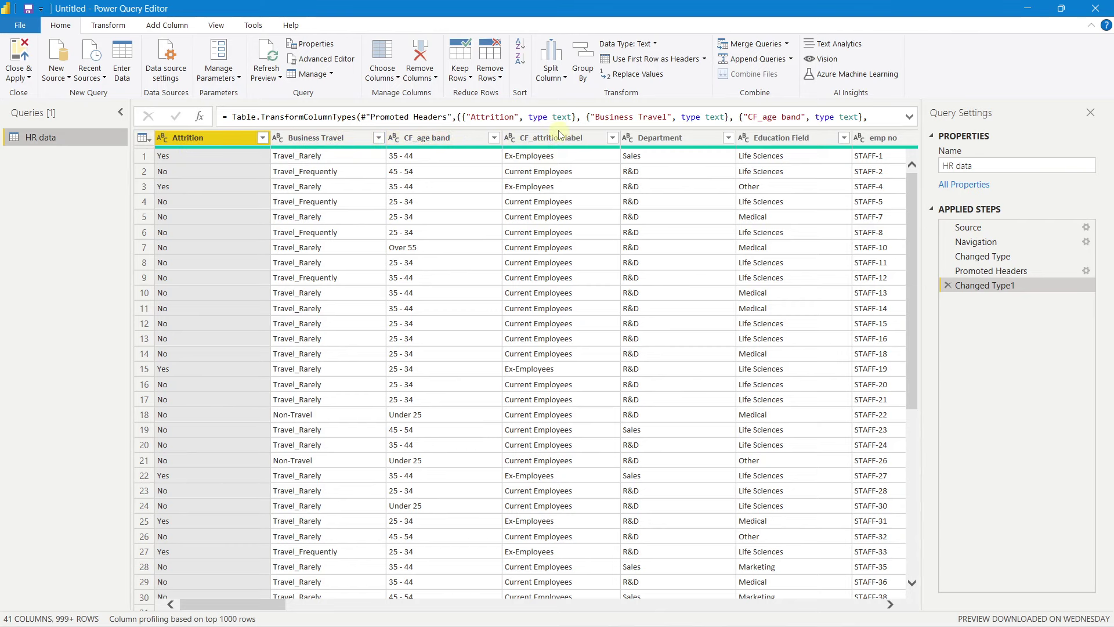
left_click_drag(256, 605, 185, 554)
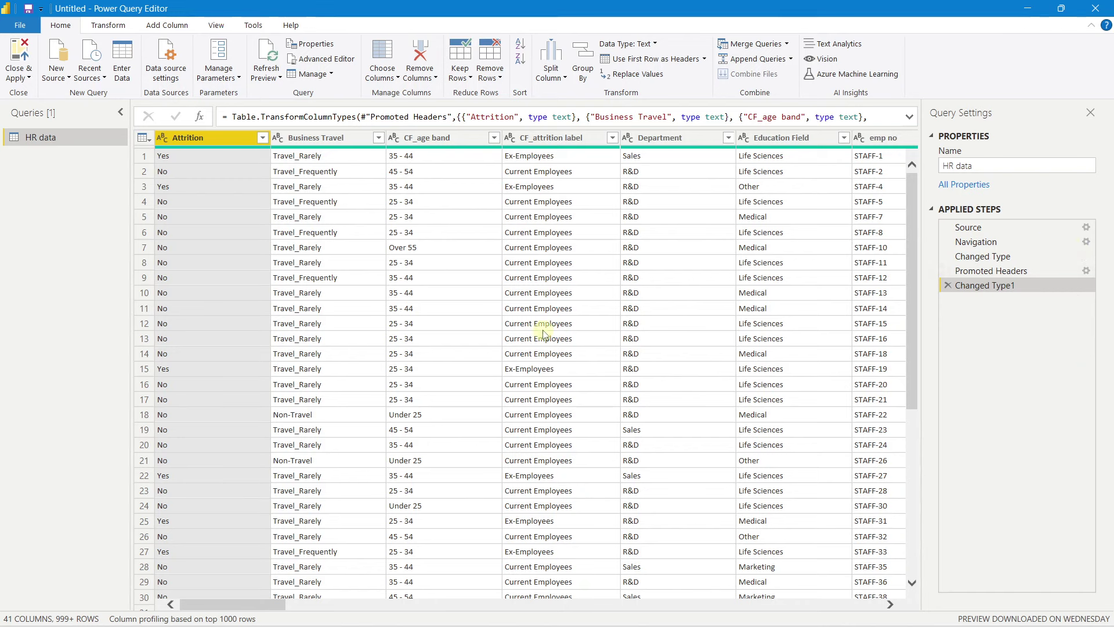
left_click(23, 55)
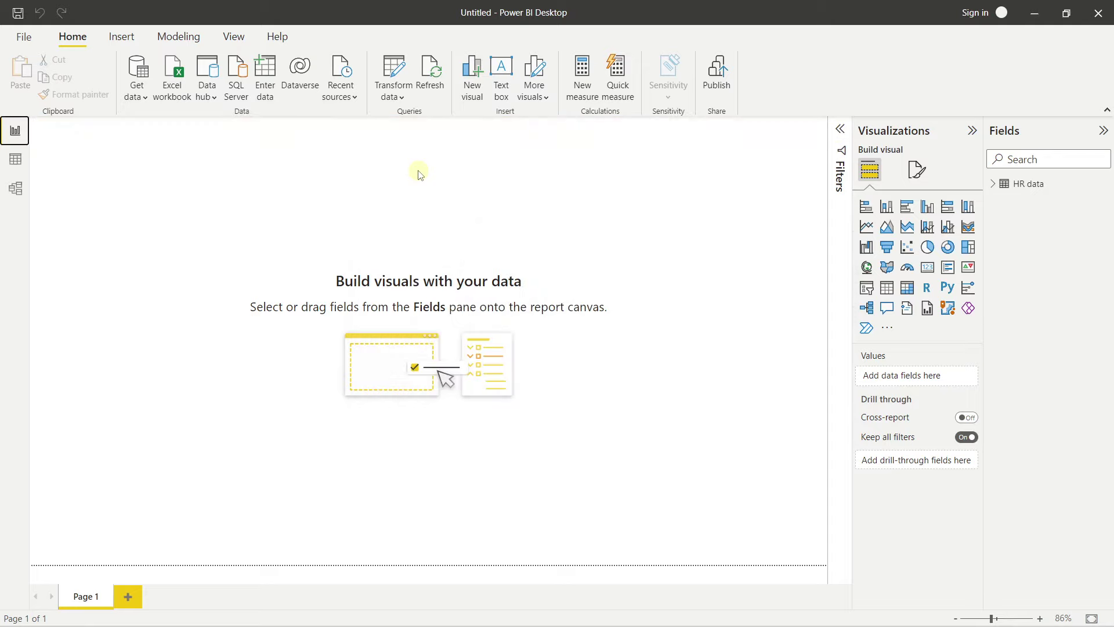
Review the column headers of the HR data table in Data view and return to the report canvas.
left_click(25, 166)
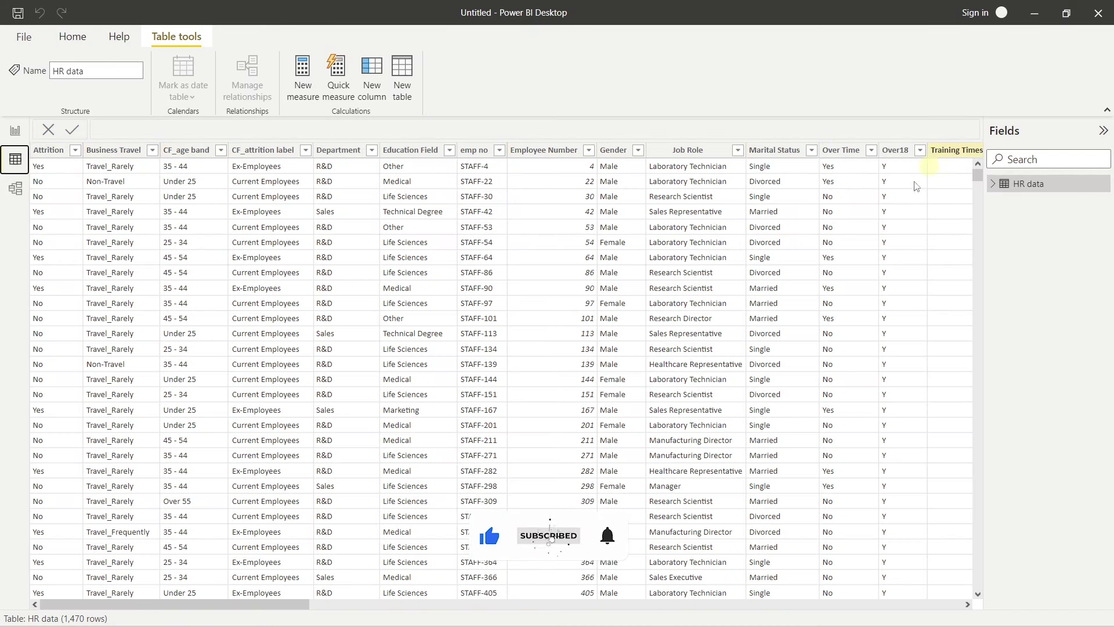
left_click_drag(246, 598, 146, 572)
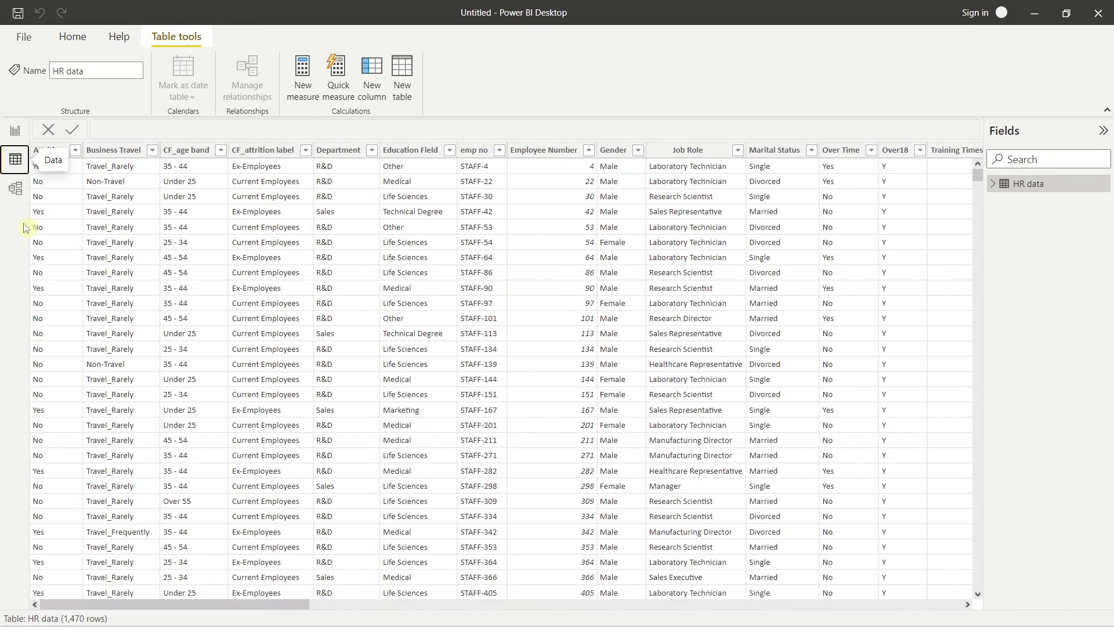
left_click(15, 131)
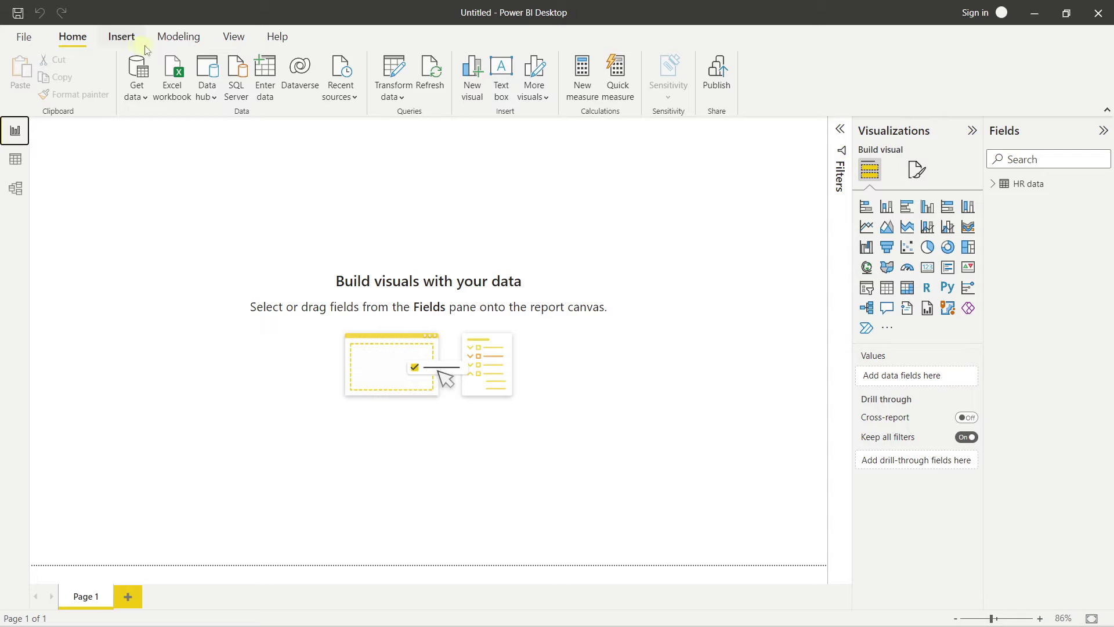
Examine the page view options, the Filters and Visualizations panes, and the options for adding more visuals.
left_click(234, 36)
left_click(378, 81)
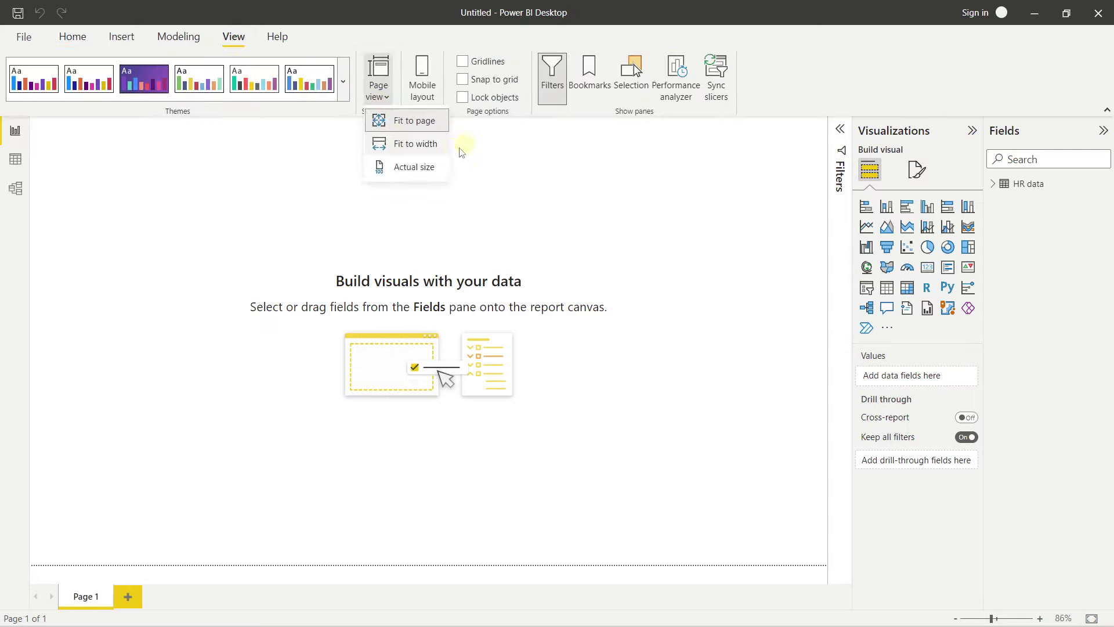
left_click(498, 166)
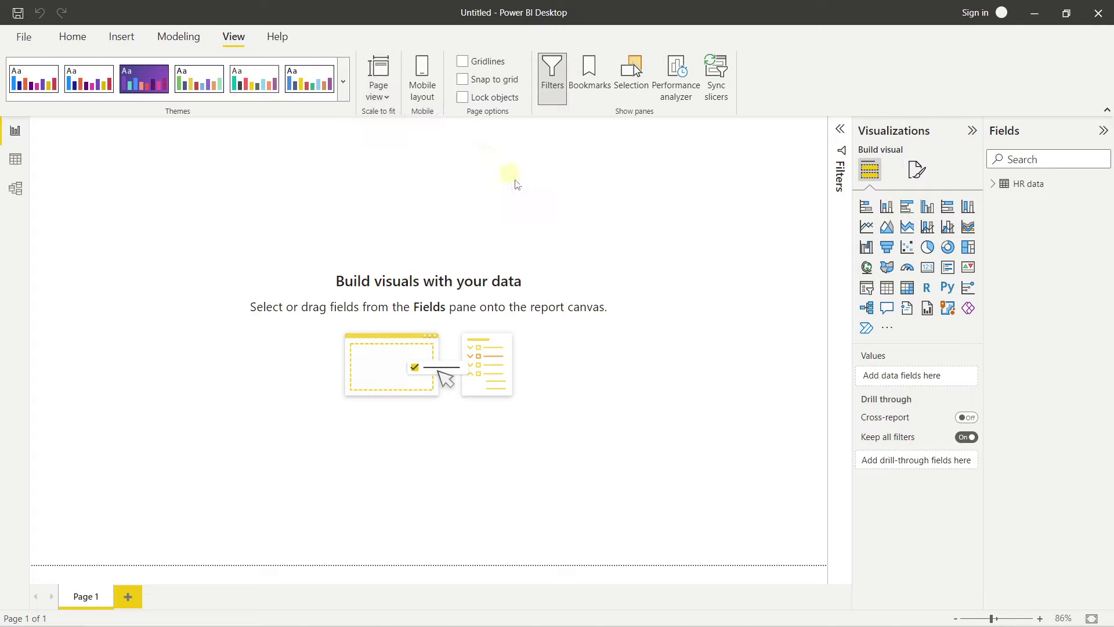
left_click(970, 132)
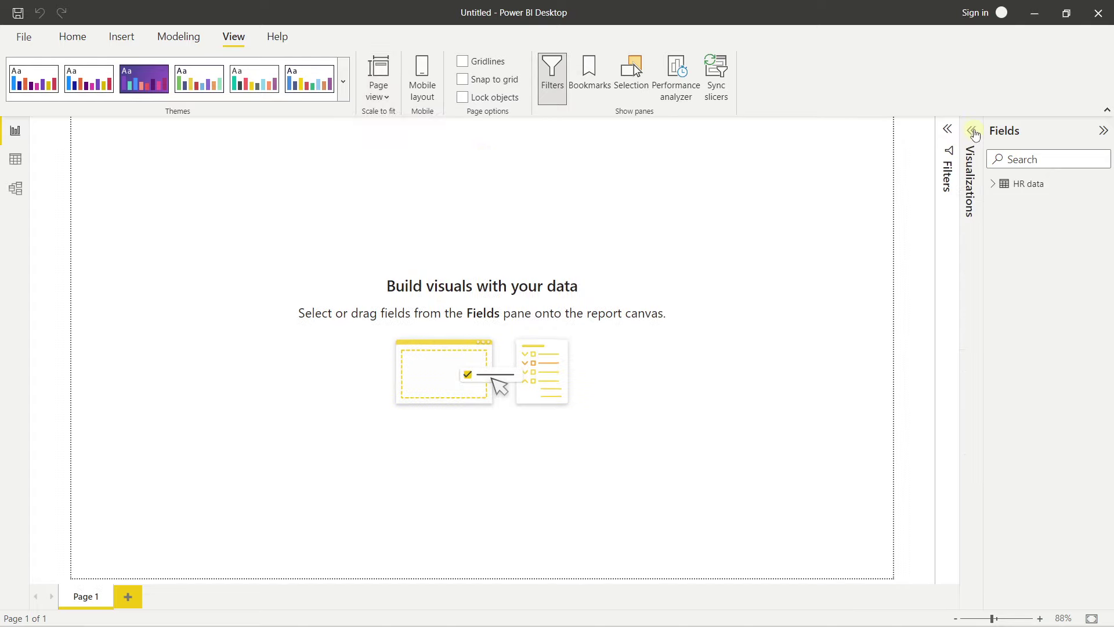
left_click(1104, 131)
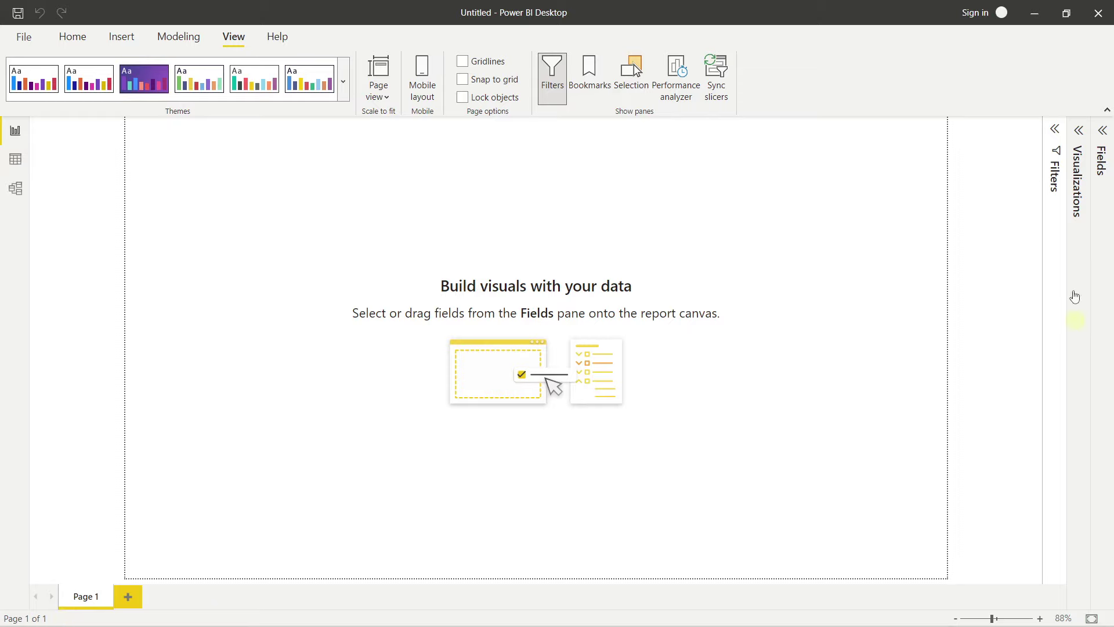
left_click(1051, 133)
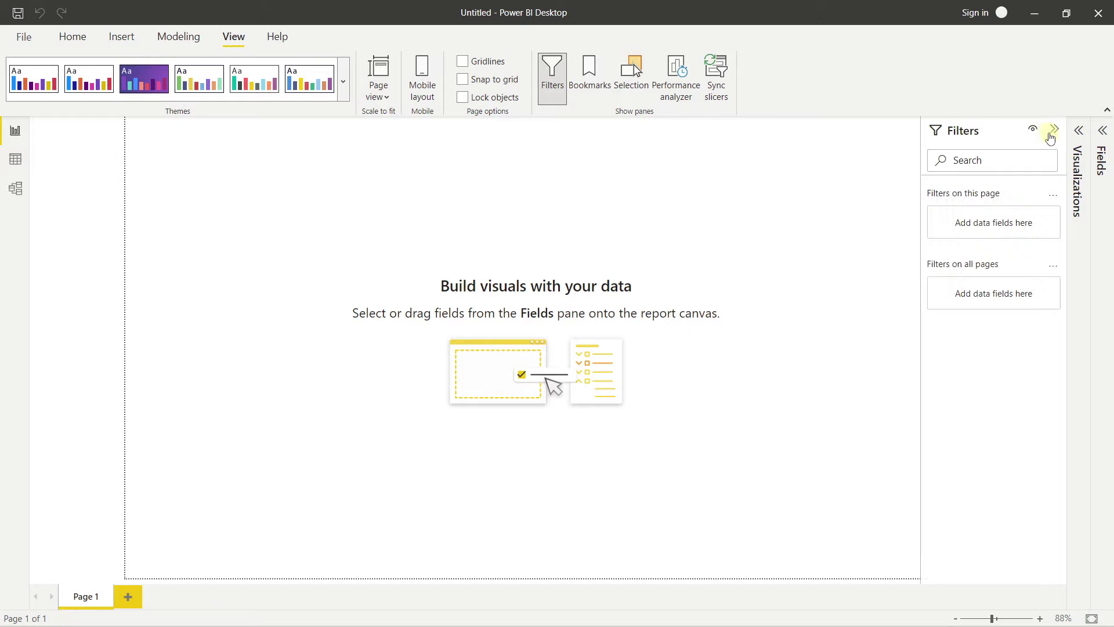
left_click(1078, 137)
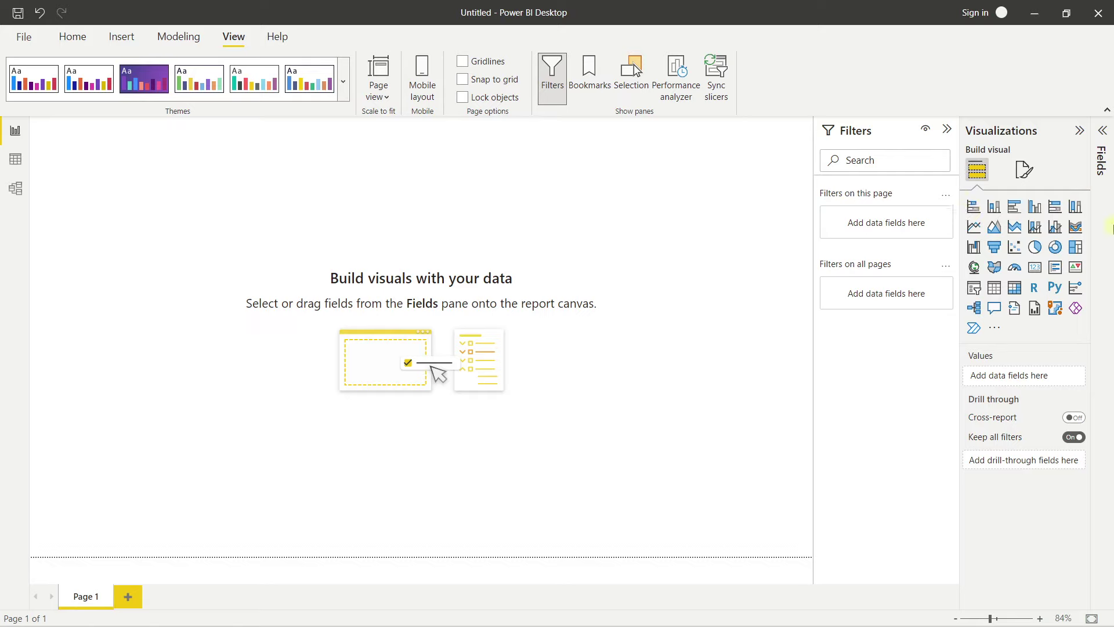
left_click(995, 328)
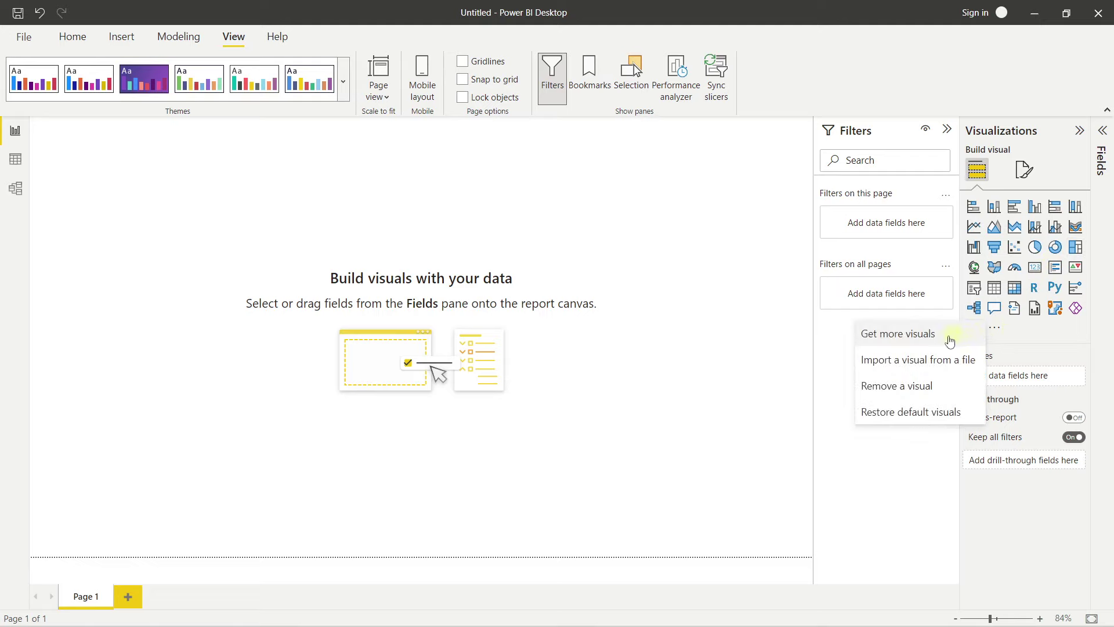
left_click(1056, 341)
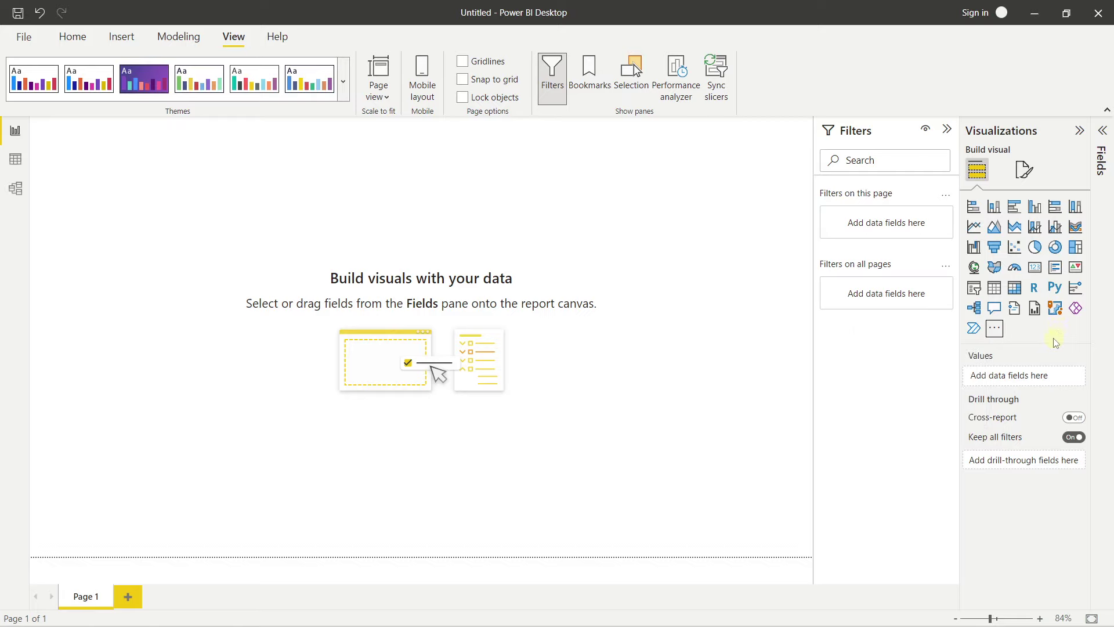
Add a card visual in the upper-left area of Page 1 and populate it with the Employee Count field from HR data.
left_click(1036, 271)
left_click_drag(169, 149, 181, 171)
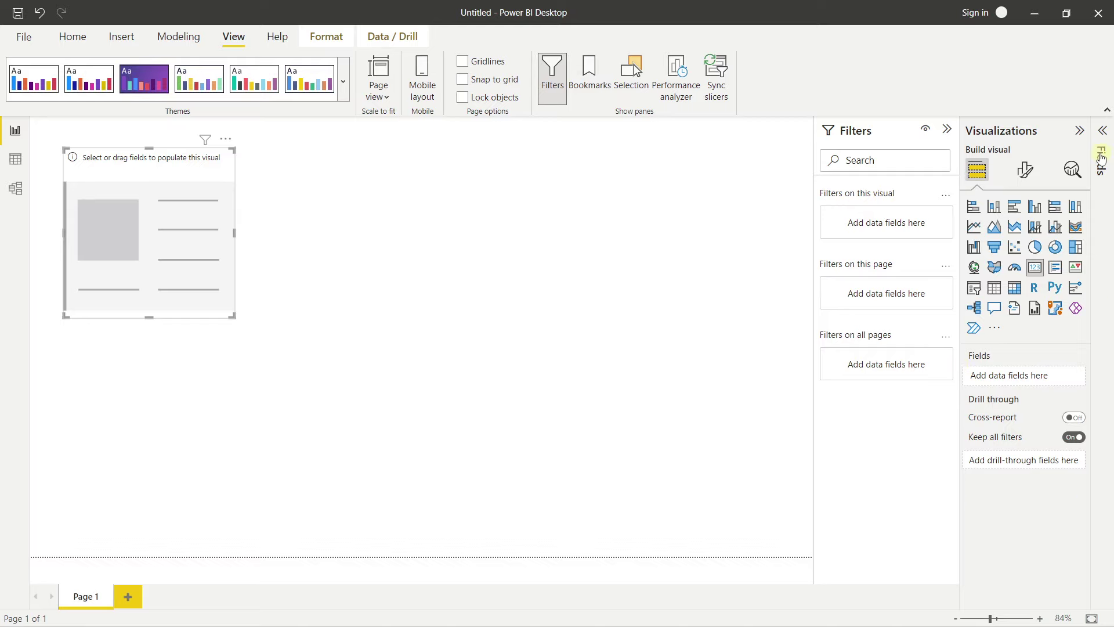
left_click(1104, 132)
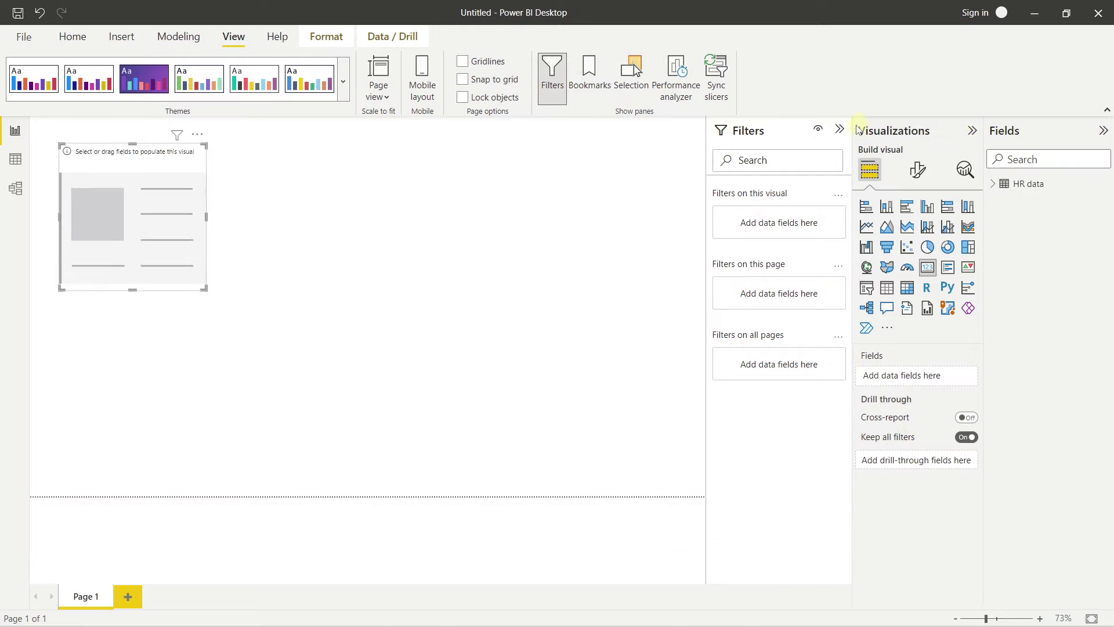
left_click(992, 184)
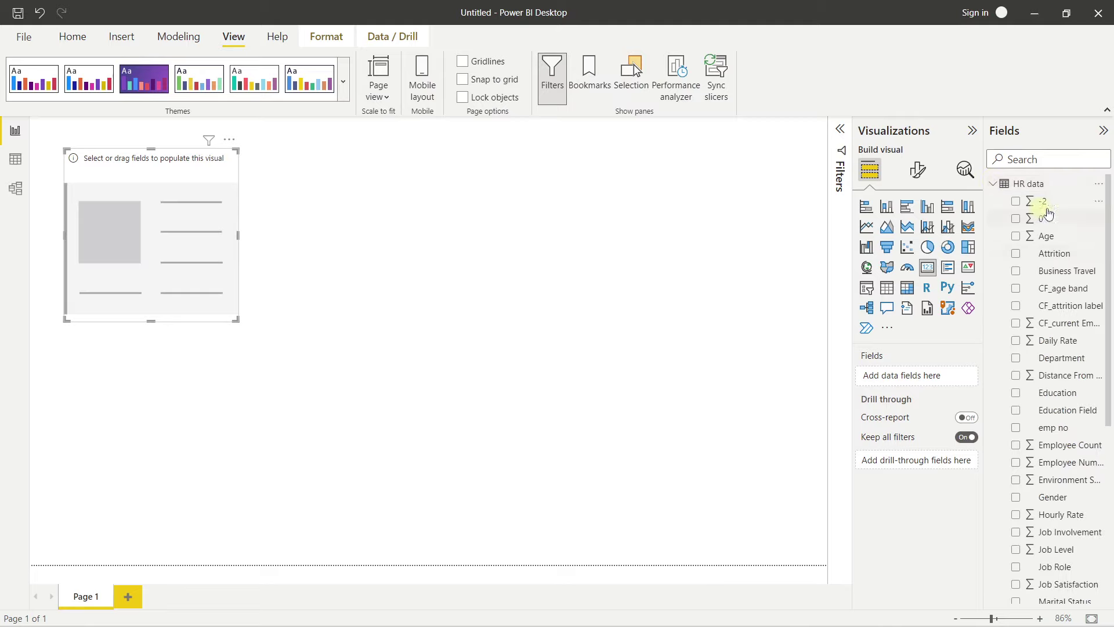
scroll(1064, 444, "down", 5)
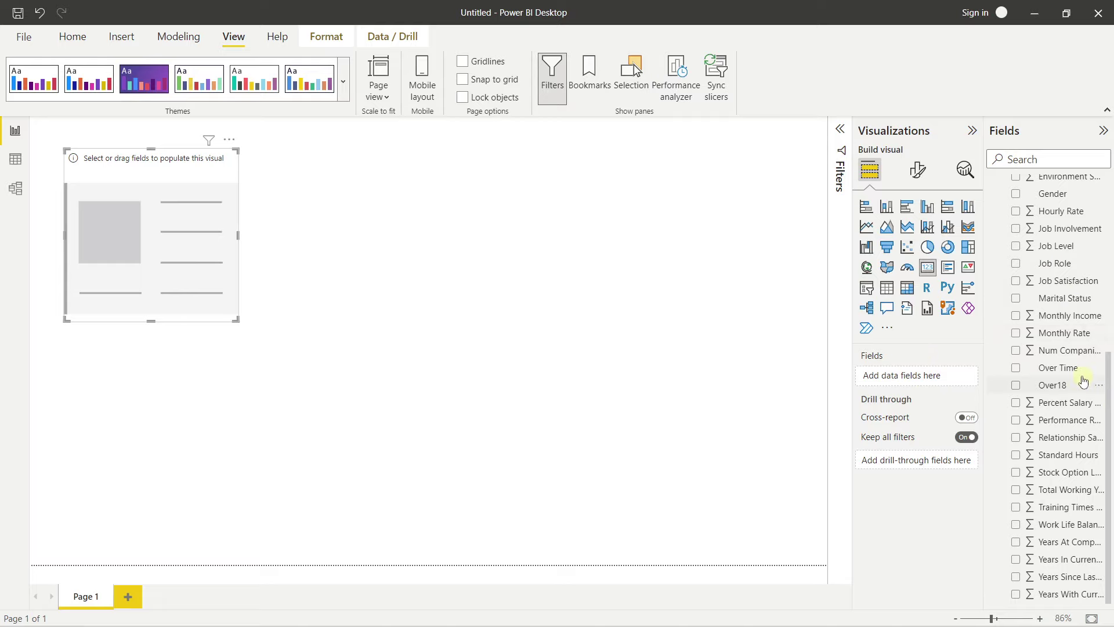
scroll(1084, 378, "up", 5)
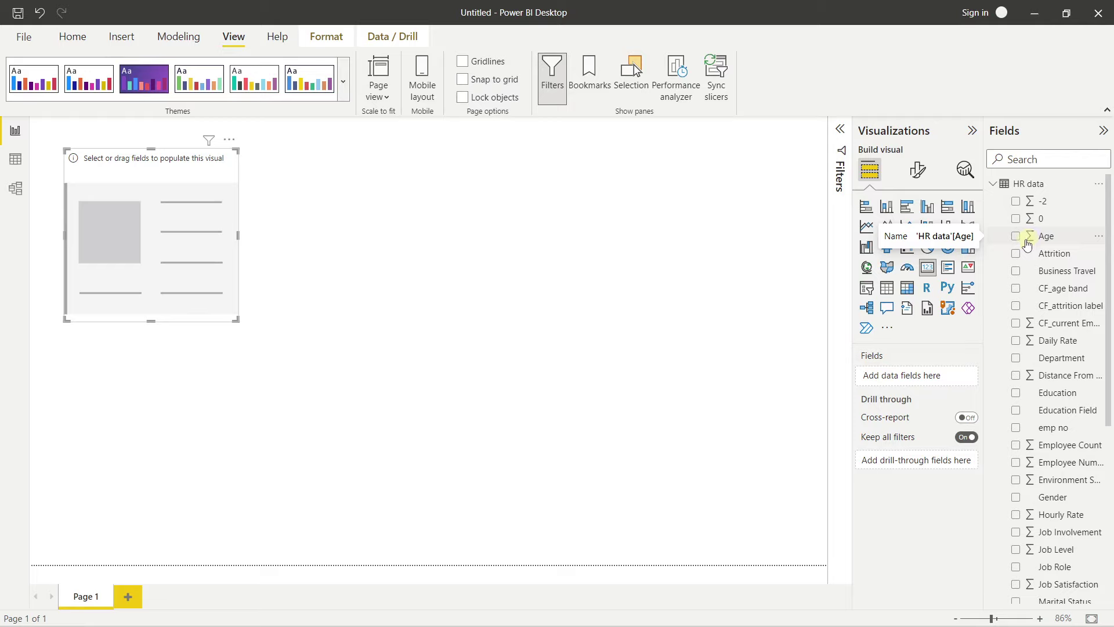
scroll(1038, 256, "down", 3)
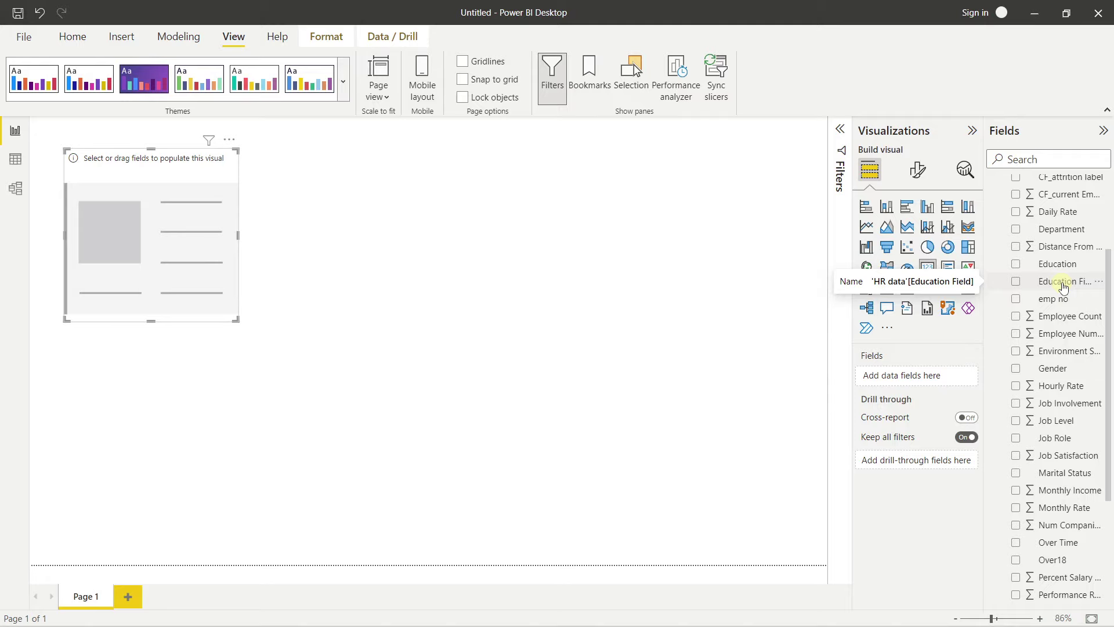
scroll(1063, 288, "down", 4)
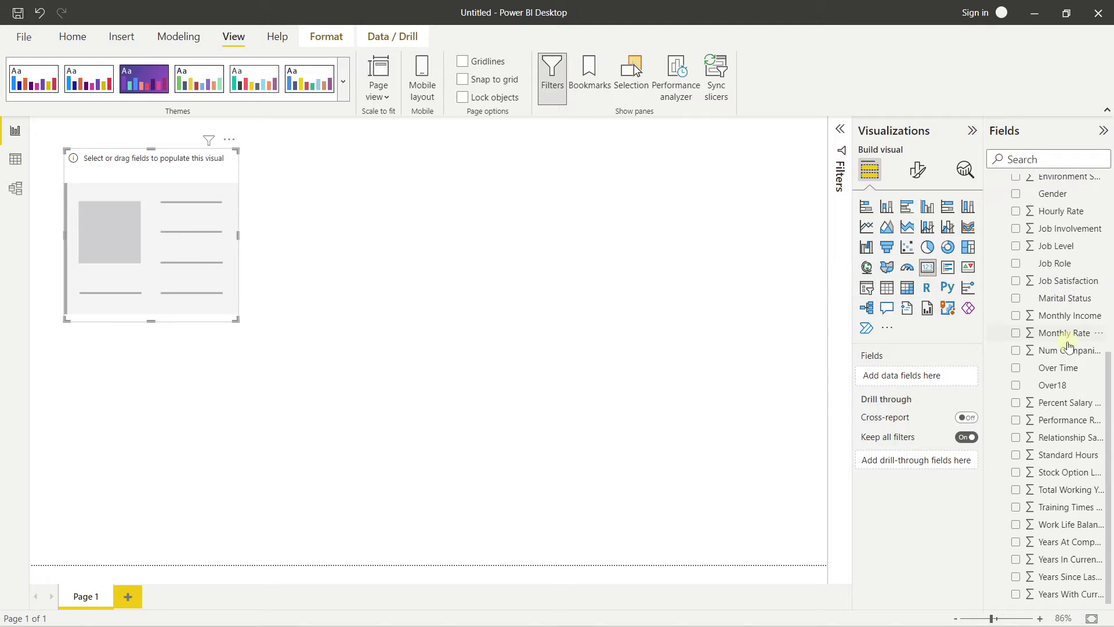
scroll(1069, 348, "up", 4)
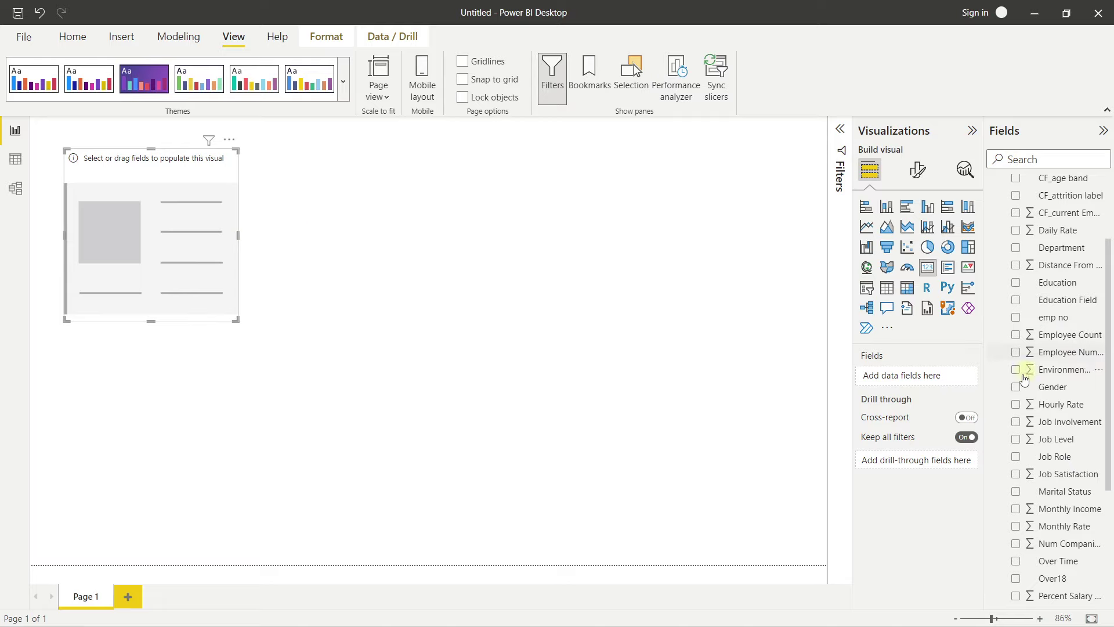
scroll(1025, 385, "down", 1)
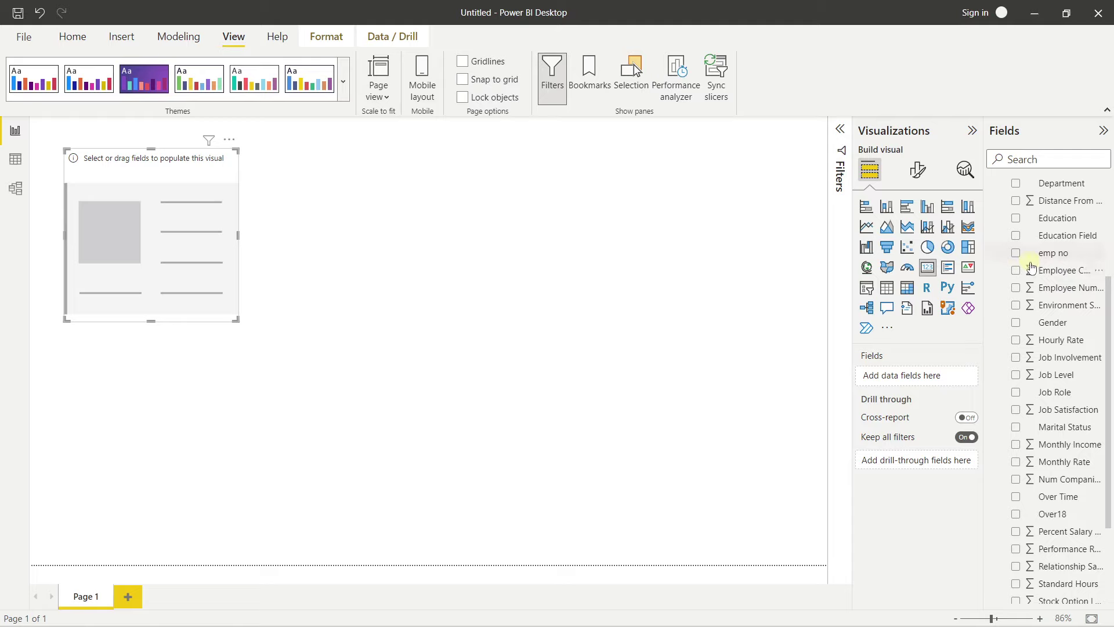
left_click_drag(1048, 270, 914, 377)
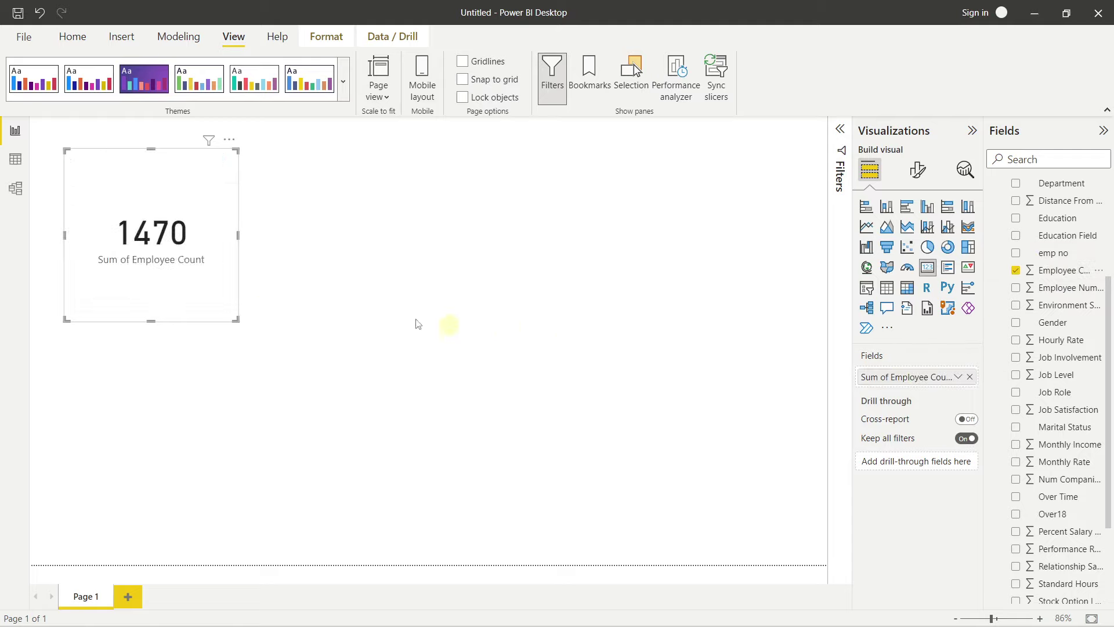
Reduce the height of the Employee Count card and place it close to the page's left edge.
left_click_drag(152, 152, 138, 178)
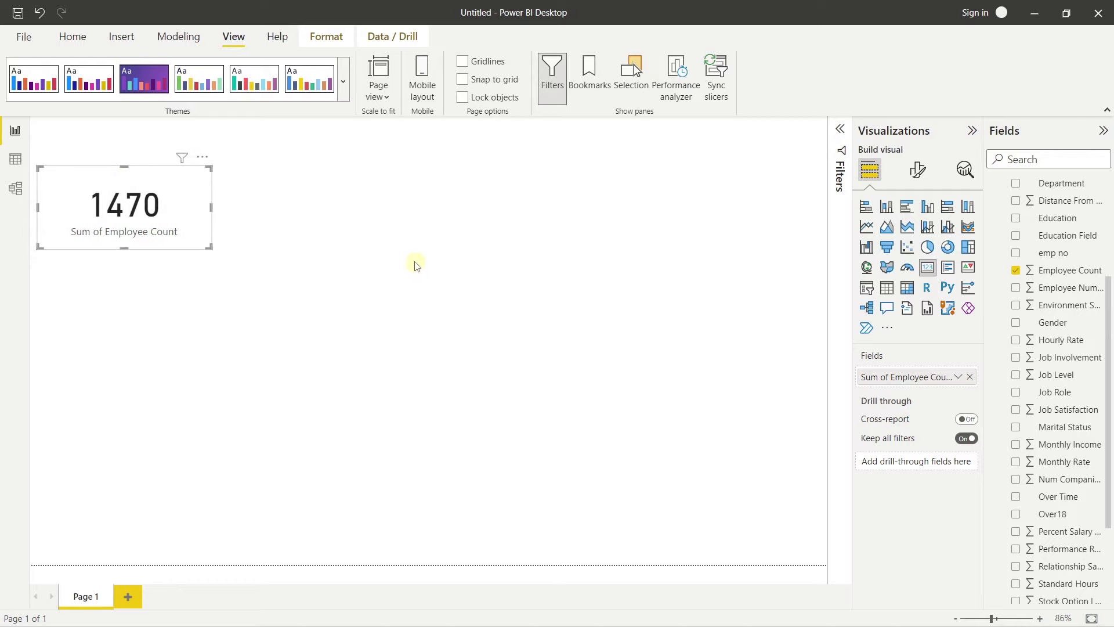
left_click(463, 289)
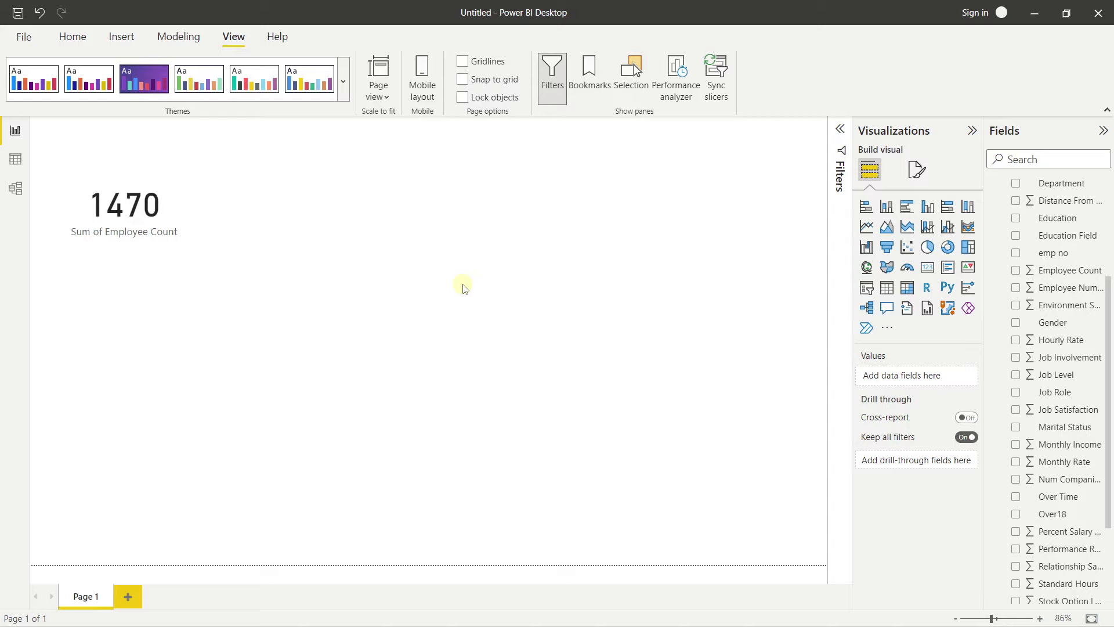
Add a second report page and return to the Employee Count card on Page 1.
left_click(128, 596)
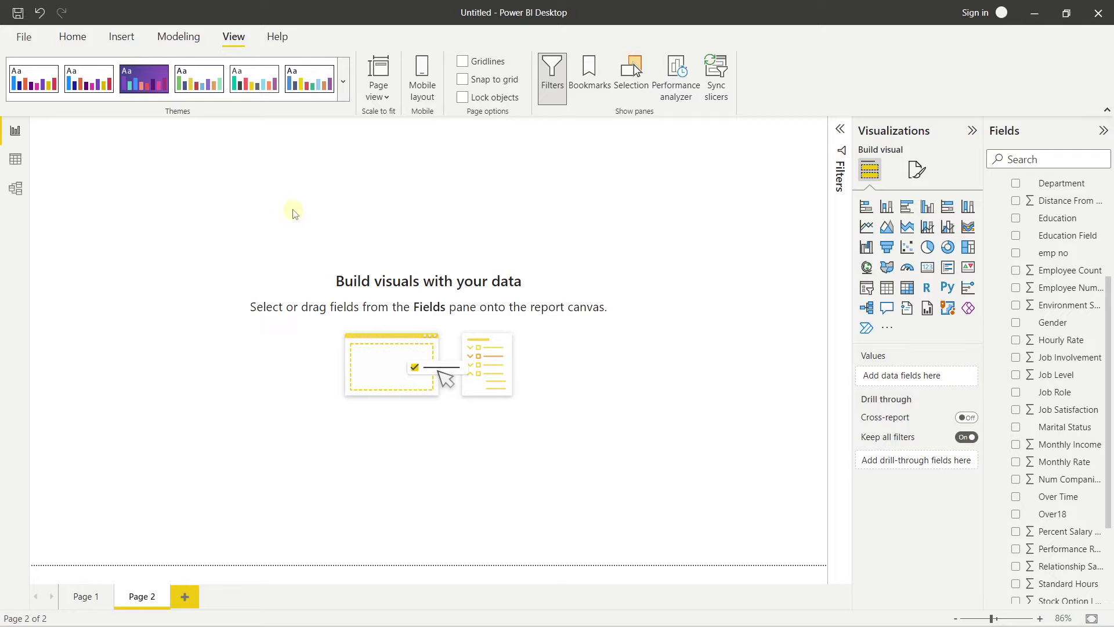
left_click(98, 599)
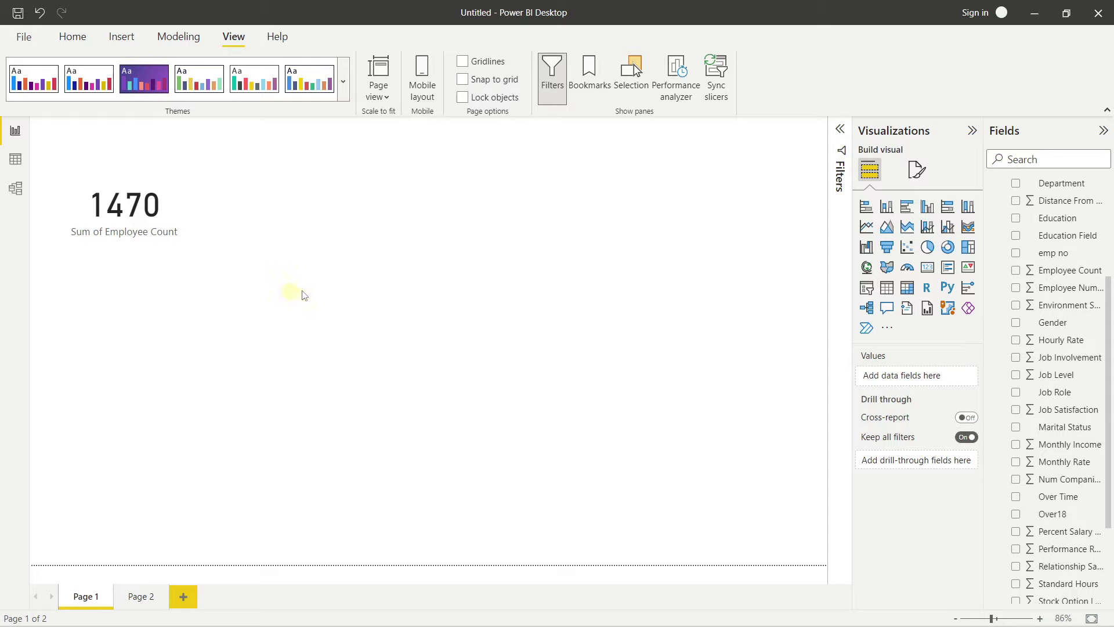
left_click(167, 211)
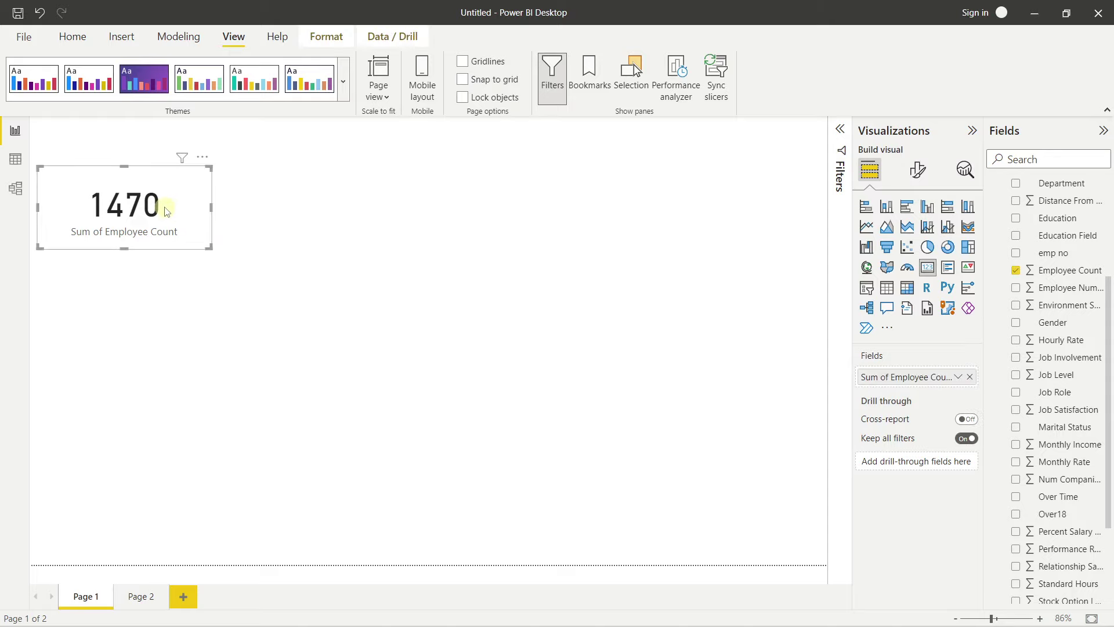
left_click(277, 230)
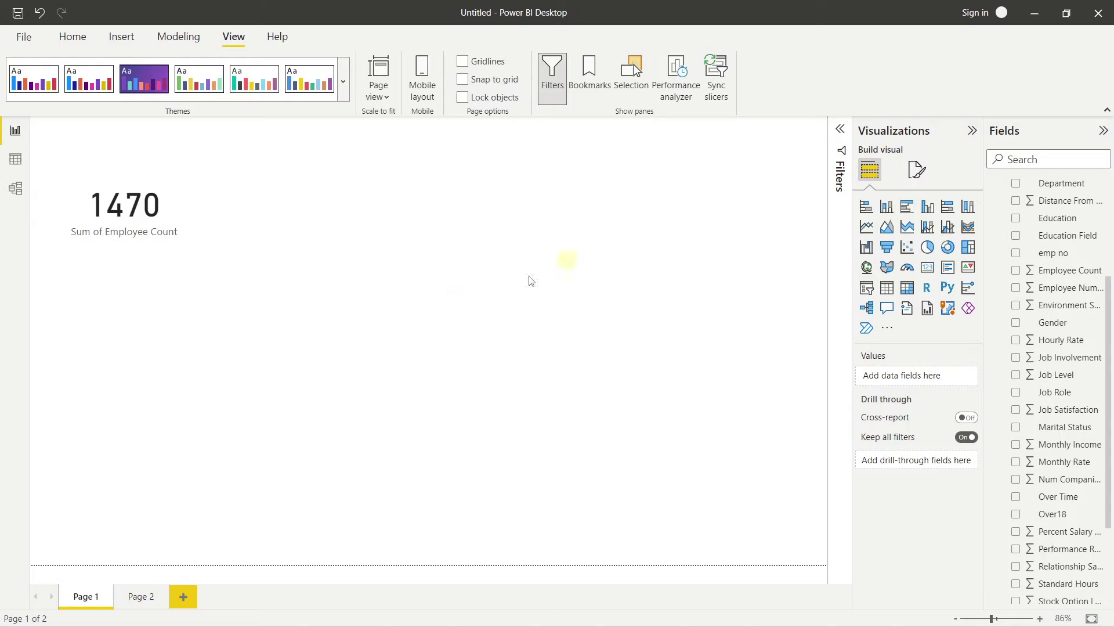
Set Gradient Background.webp from the Desktop as the canvas background image of Page 1.
left_click(919, 170)
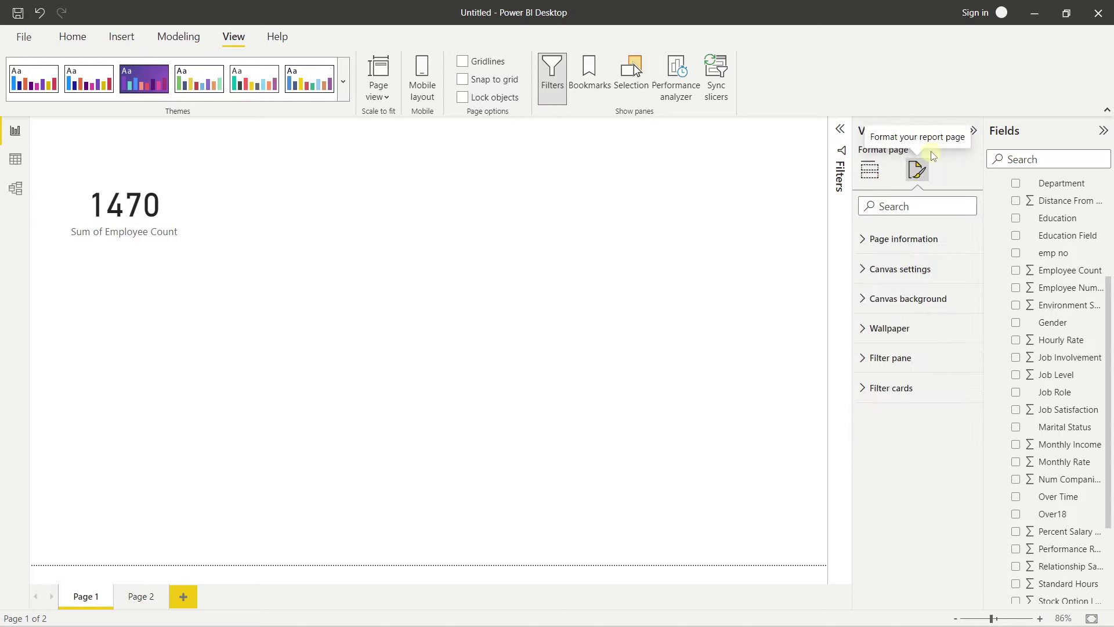
left_click(864, 303)
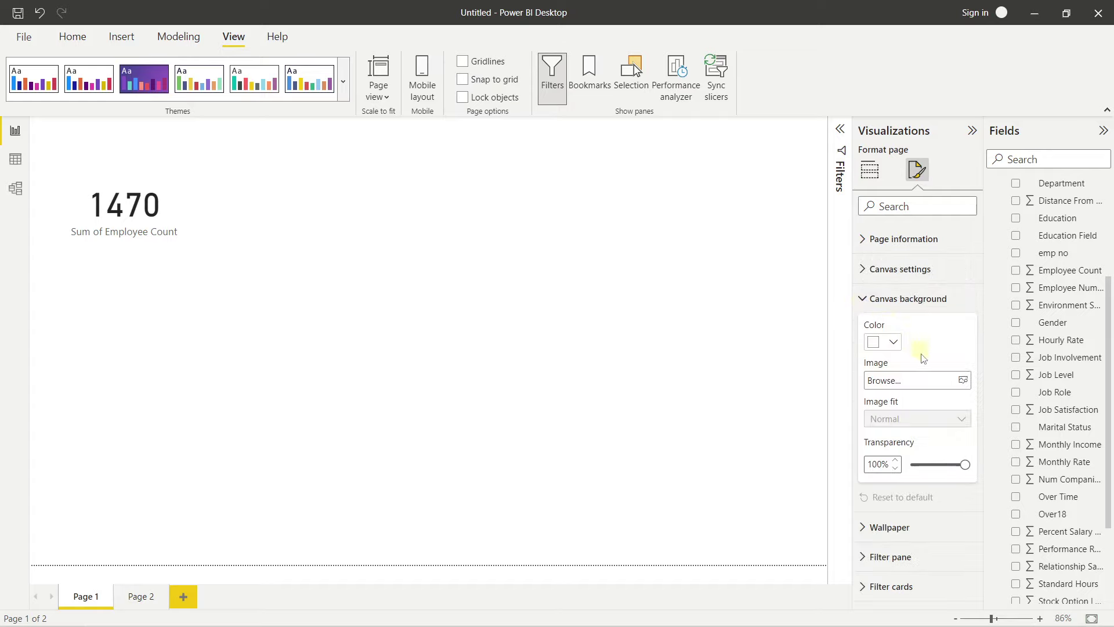
left_click(963, 380)
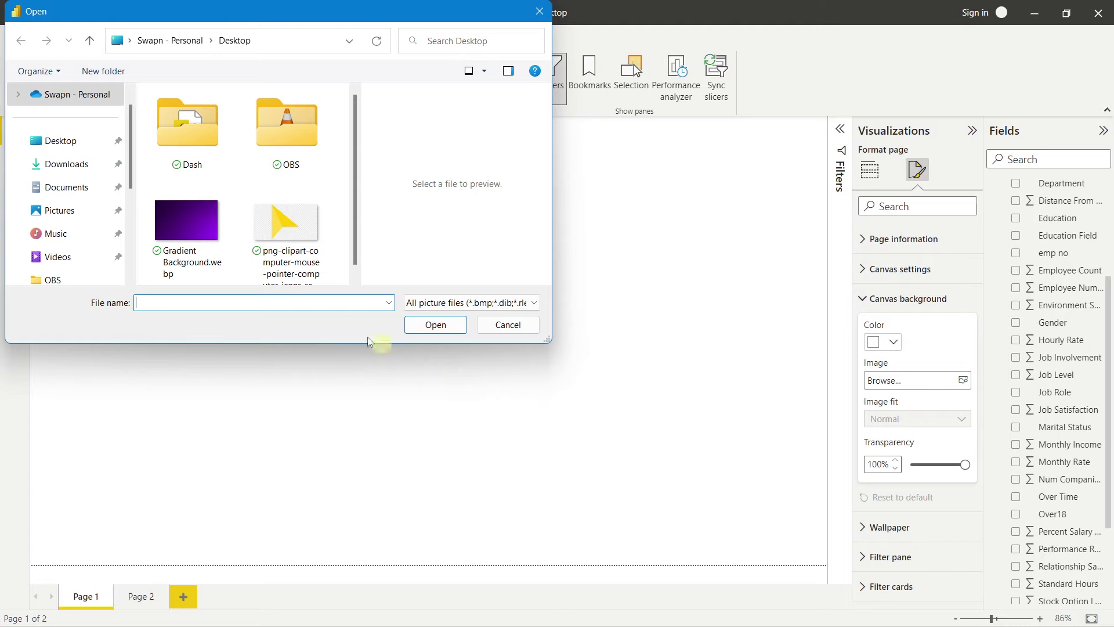
left_click(189, 232)
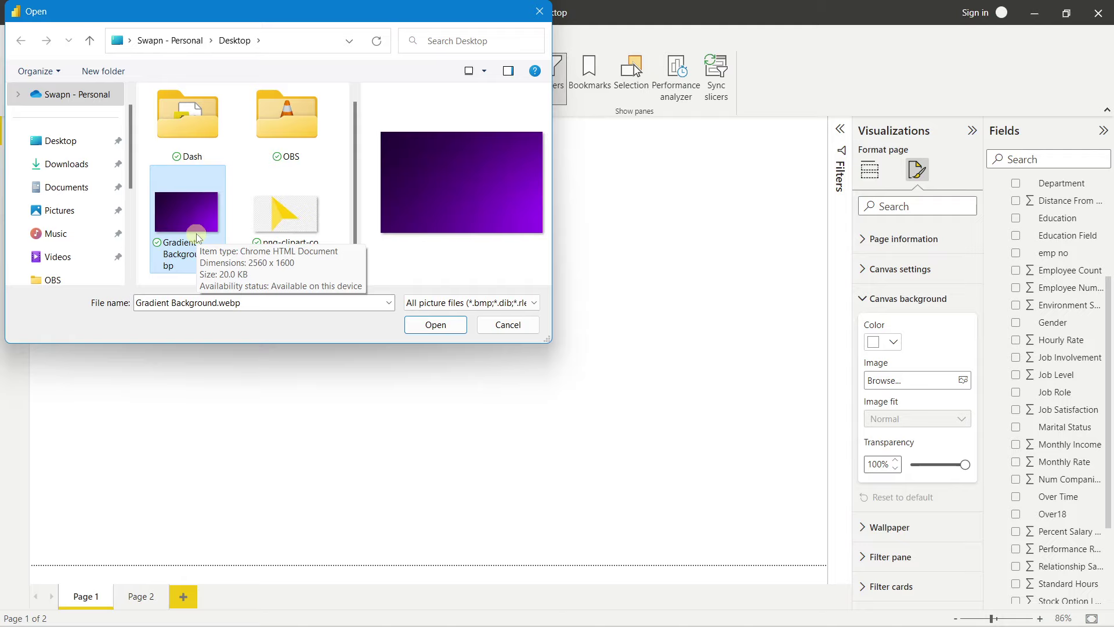
left_click(457, 324)
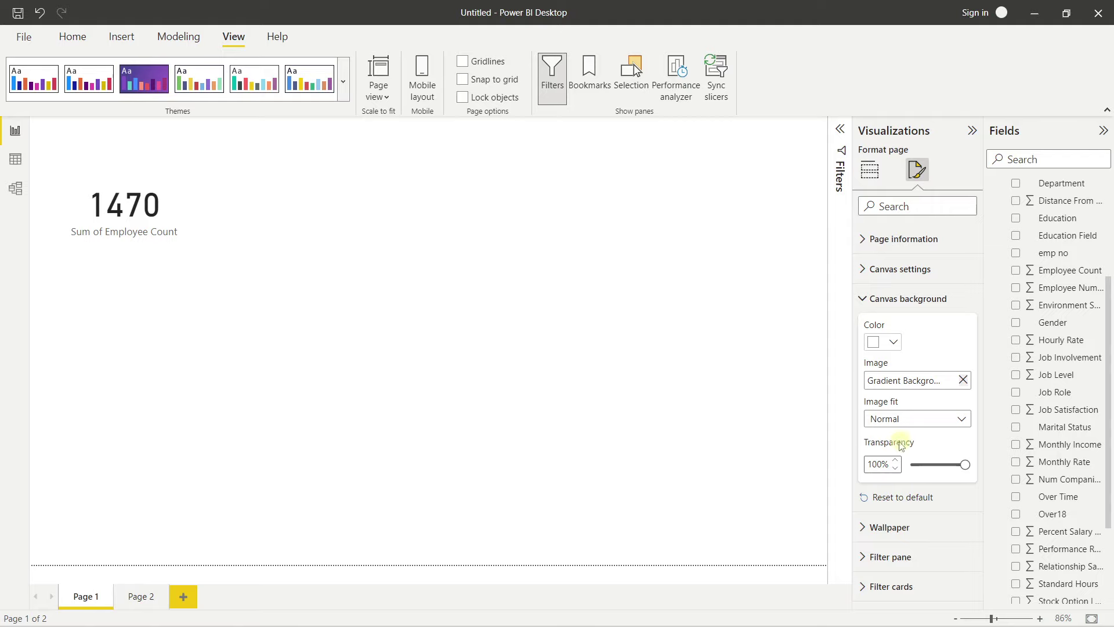
Set the canvas background's transparency to 8% and its image fit to Fit.
double_click(878, 463)
type("0")
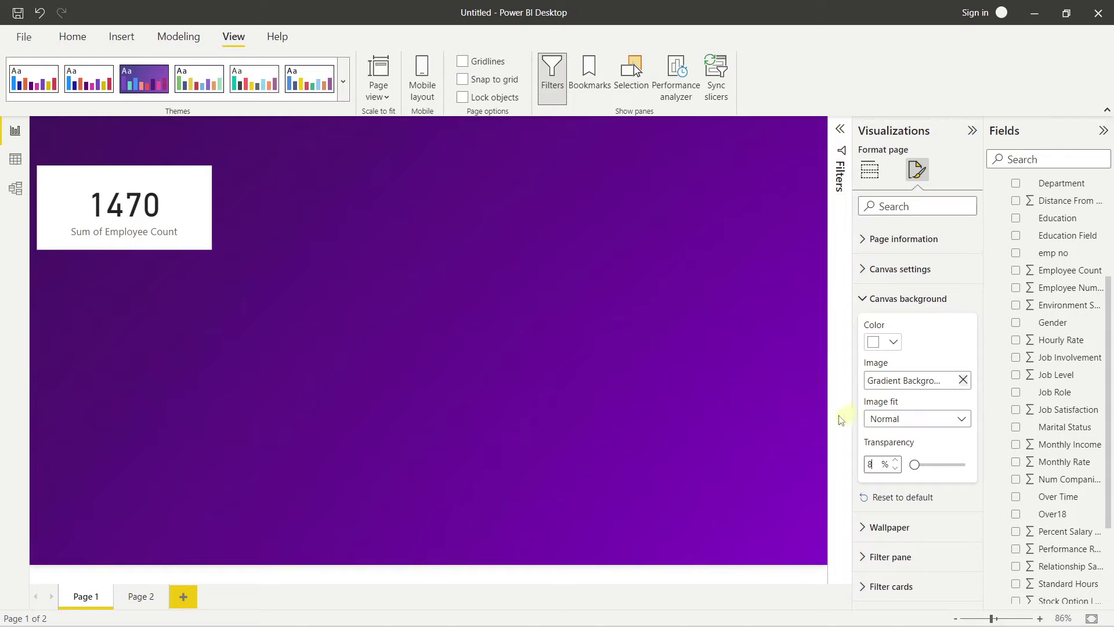
left_click(876, 420)
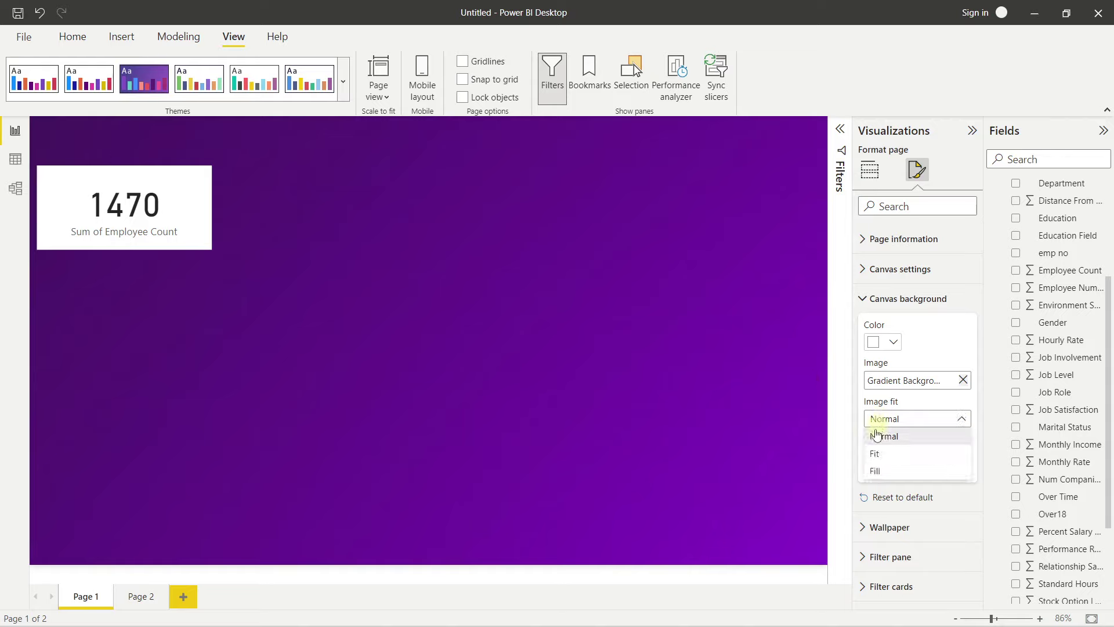
left_click(877, 457)
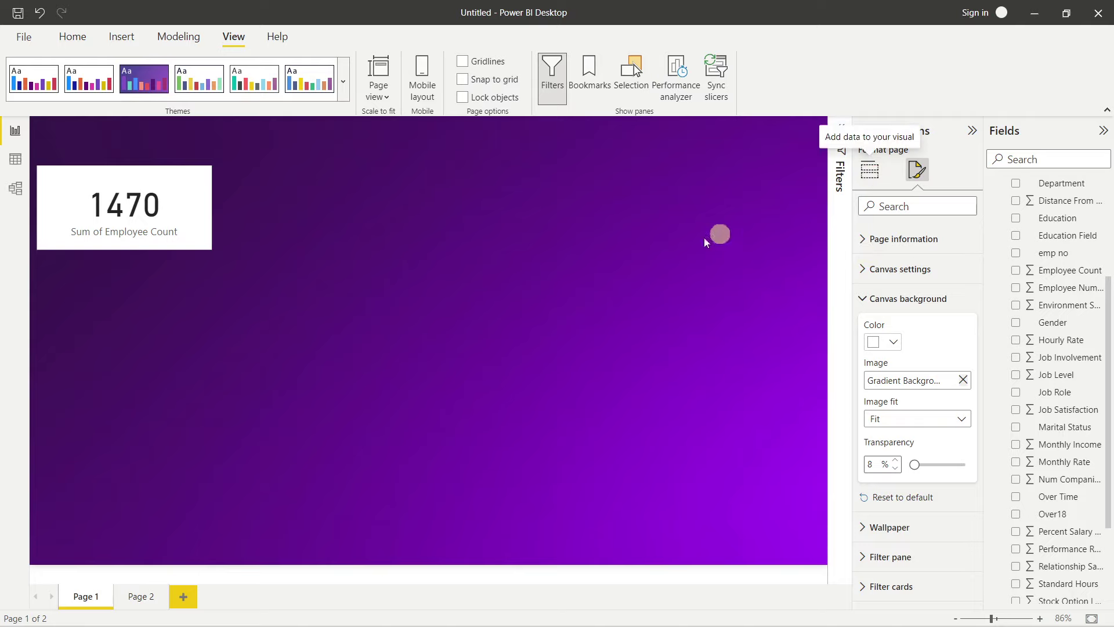
left_click(688, 239)
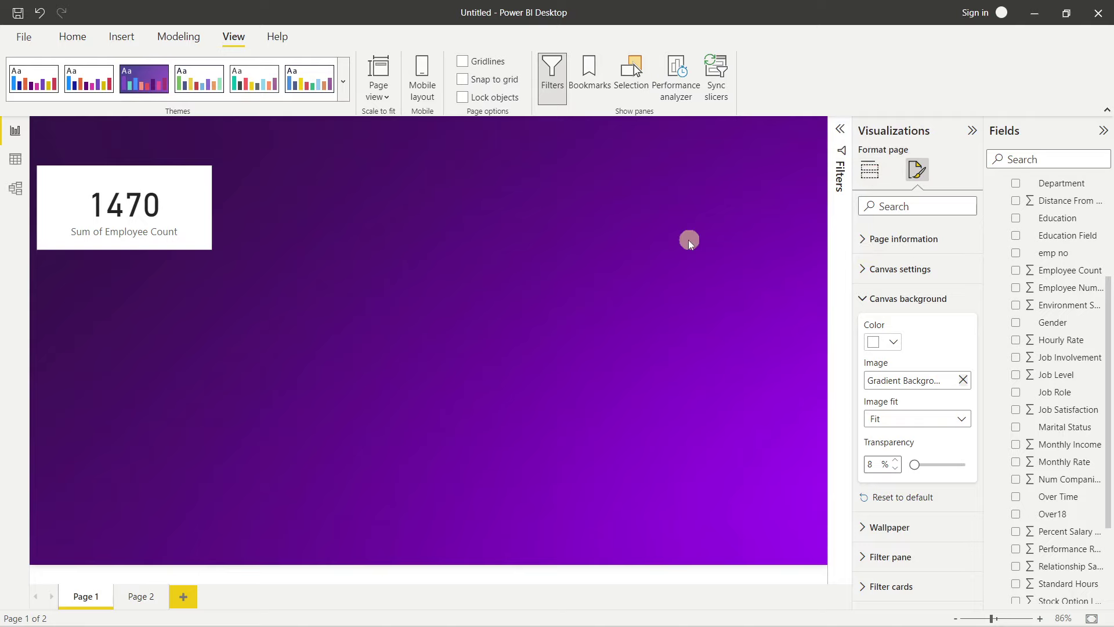
Set the title font of the employee count card to Segoe UI Semibold.
left_click(199, 201)
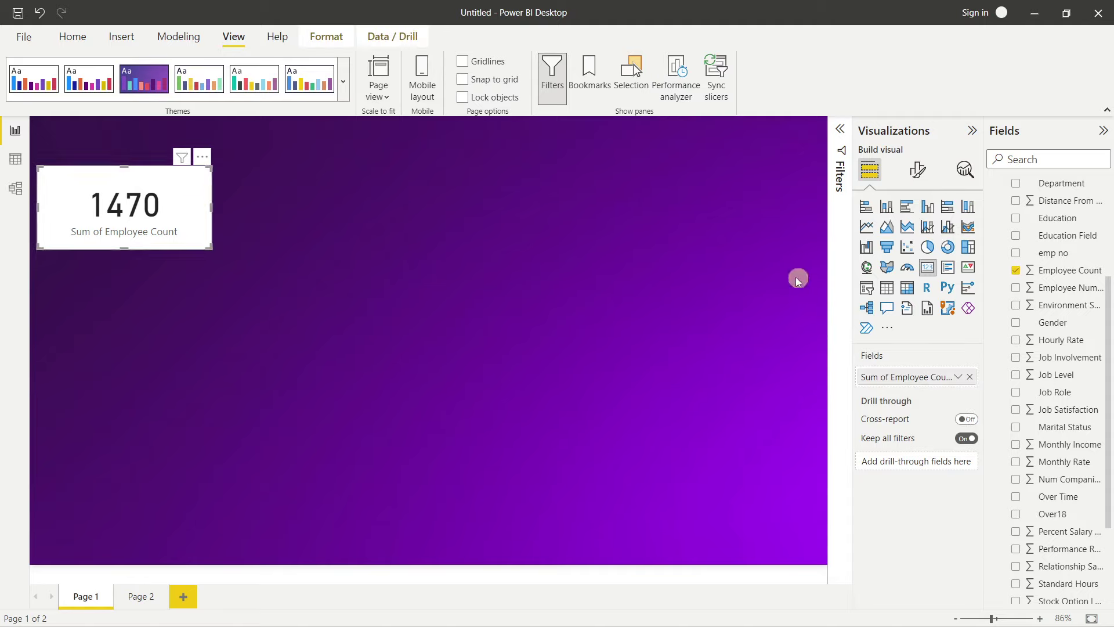
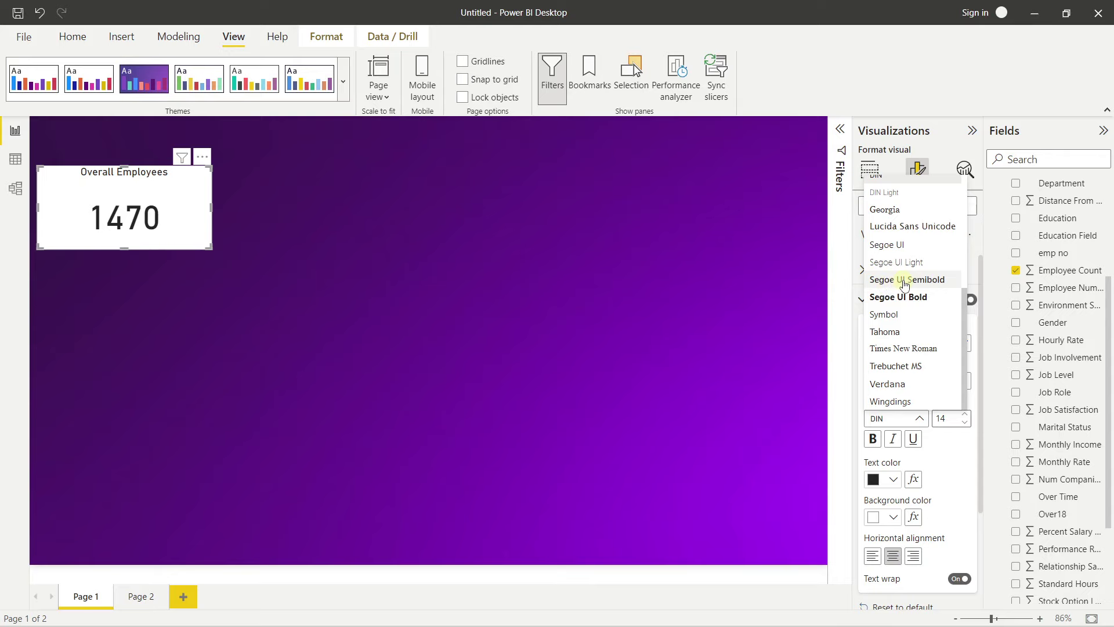
left_click(901, 281)
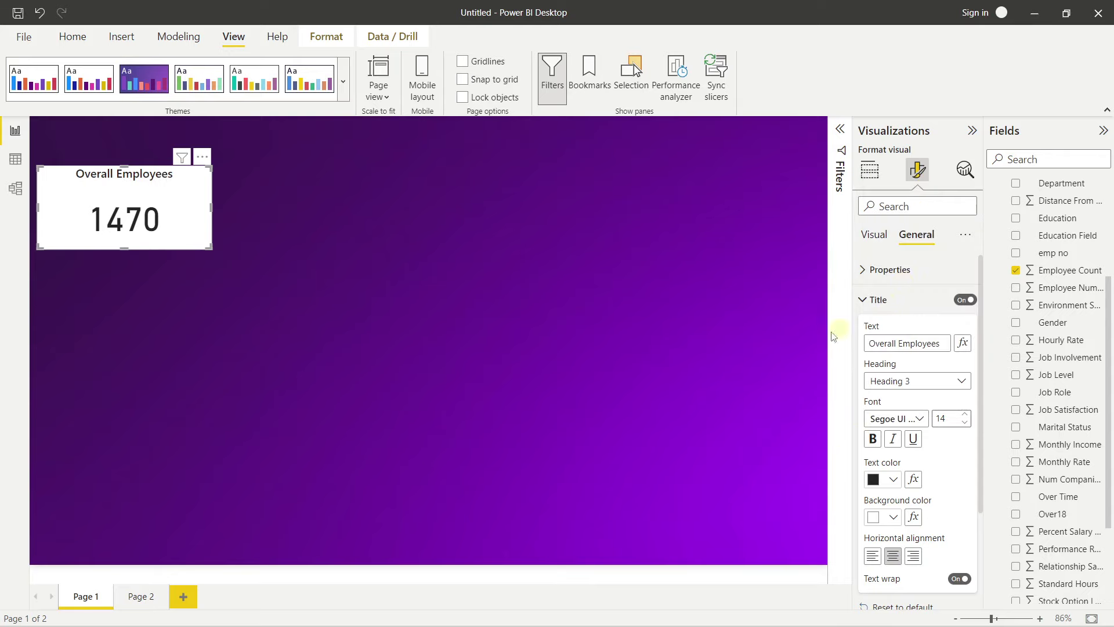
Resize the Overall Employees card to a height of 110 and a width of 240.
left_click(885, 271)
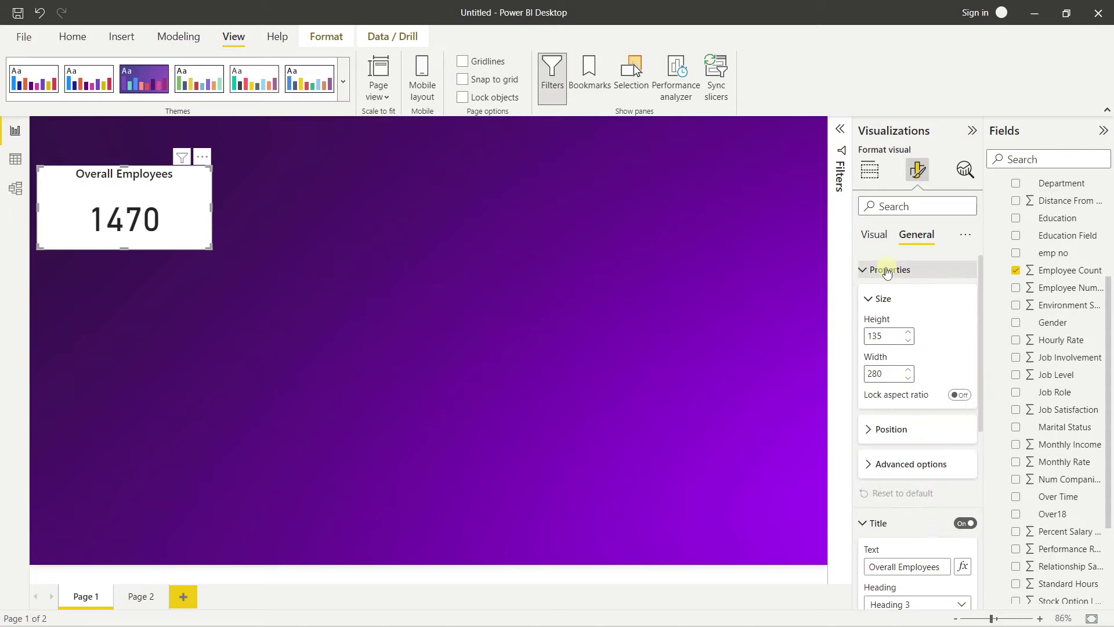
double_click(886, 334)
type("11")
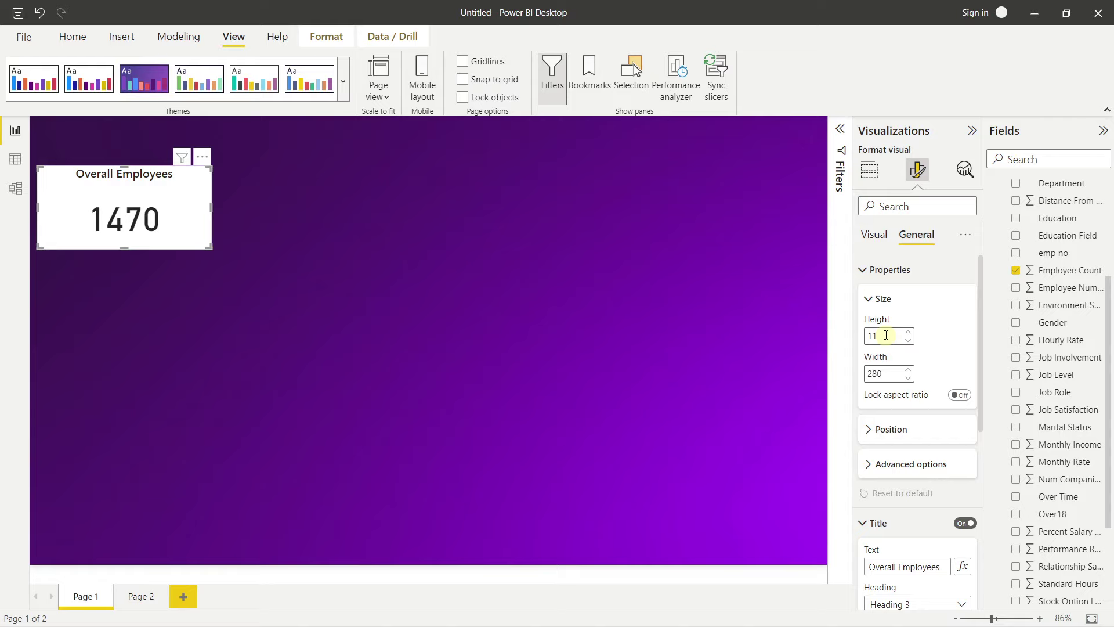
type("0")
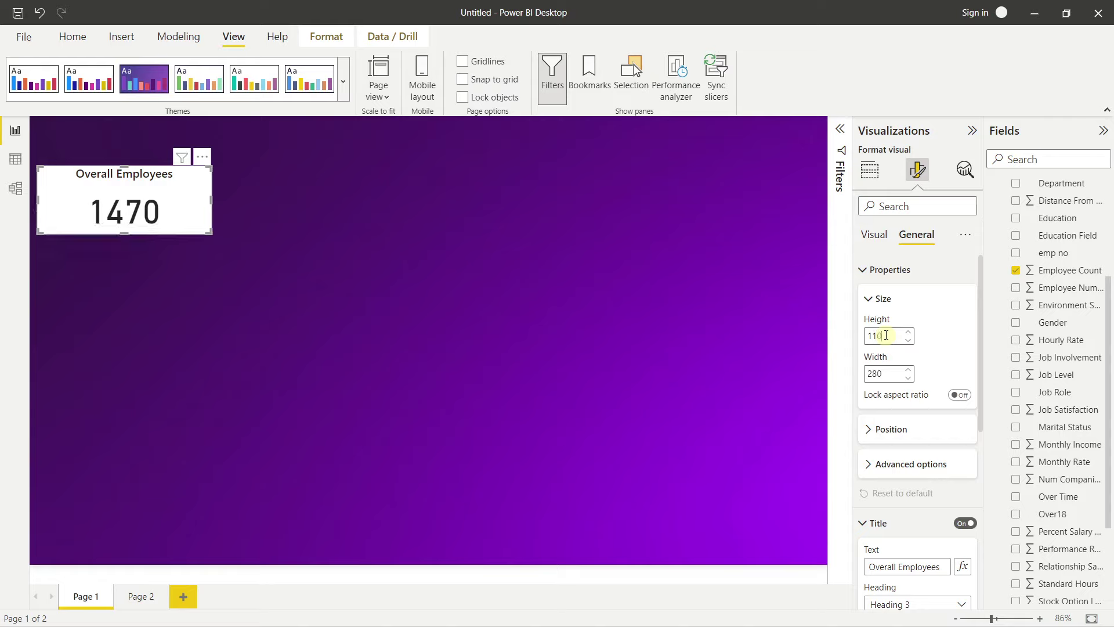
double_click(881, 375)
type("240")
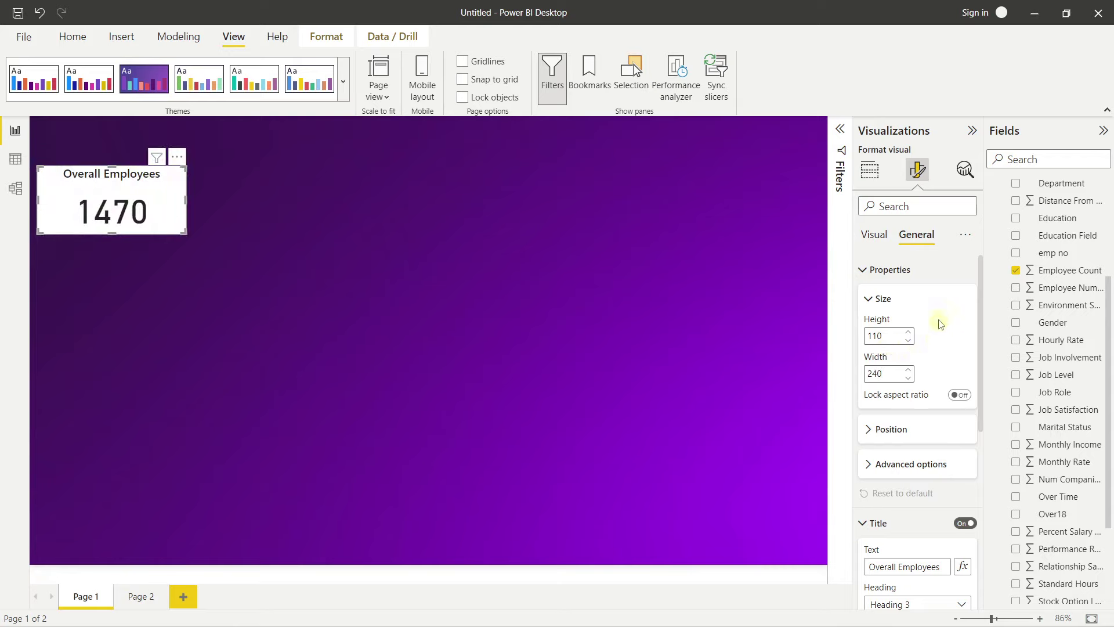
Open the custom background color choice for the Overall Employees card and copy the hex code #9664A0 from the Sticky Notes note.
left_click(861, 269)
left_click(861, 300)
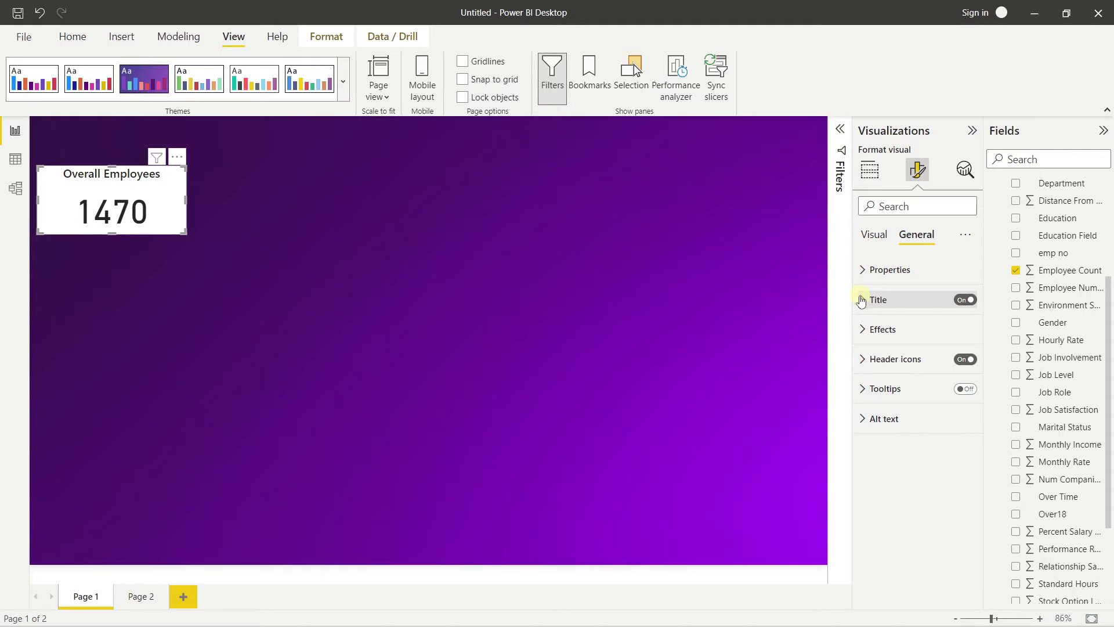
left_click(882, 329)
scroll(906, 332, "down", 1)
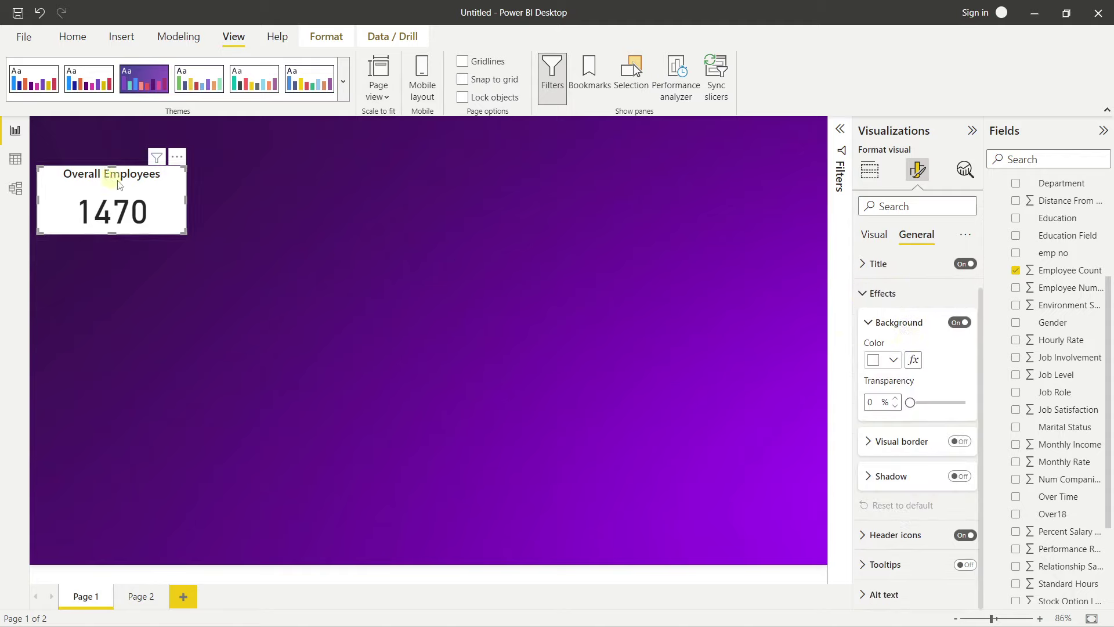
left_click(876, 364)
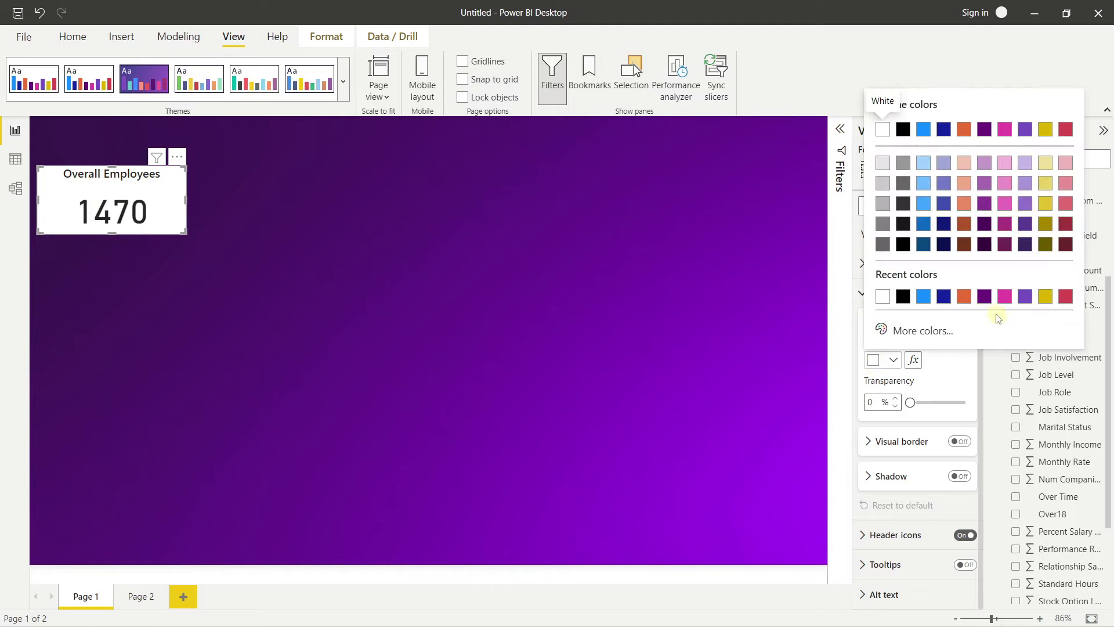
left_click(917, 331)
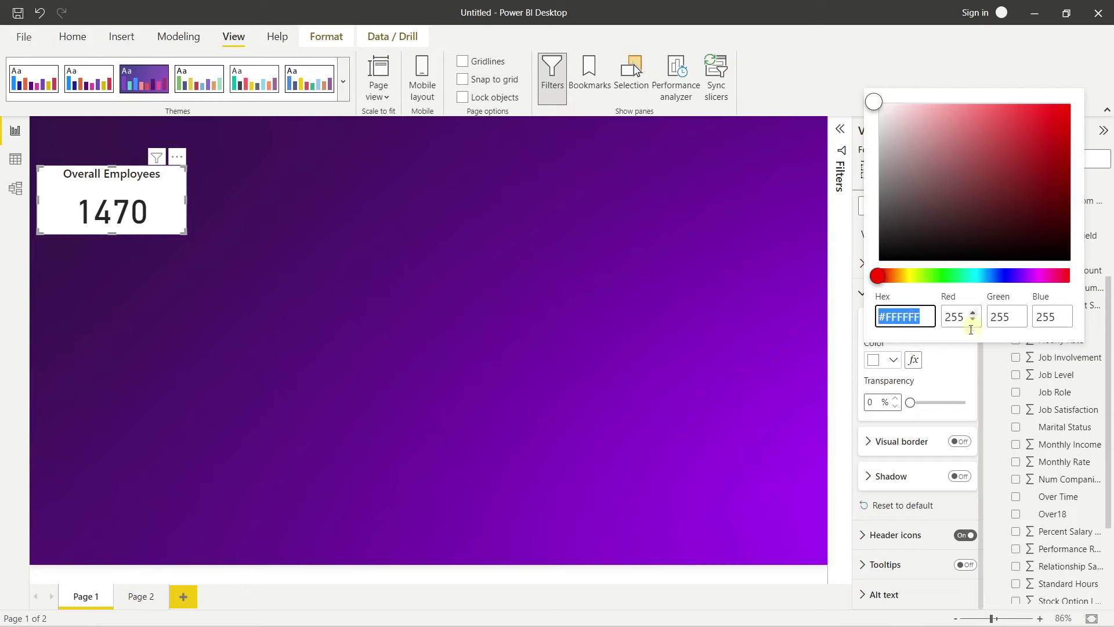
key("alt+Tab")
triple_click(746, 322)
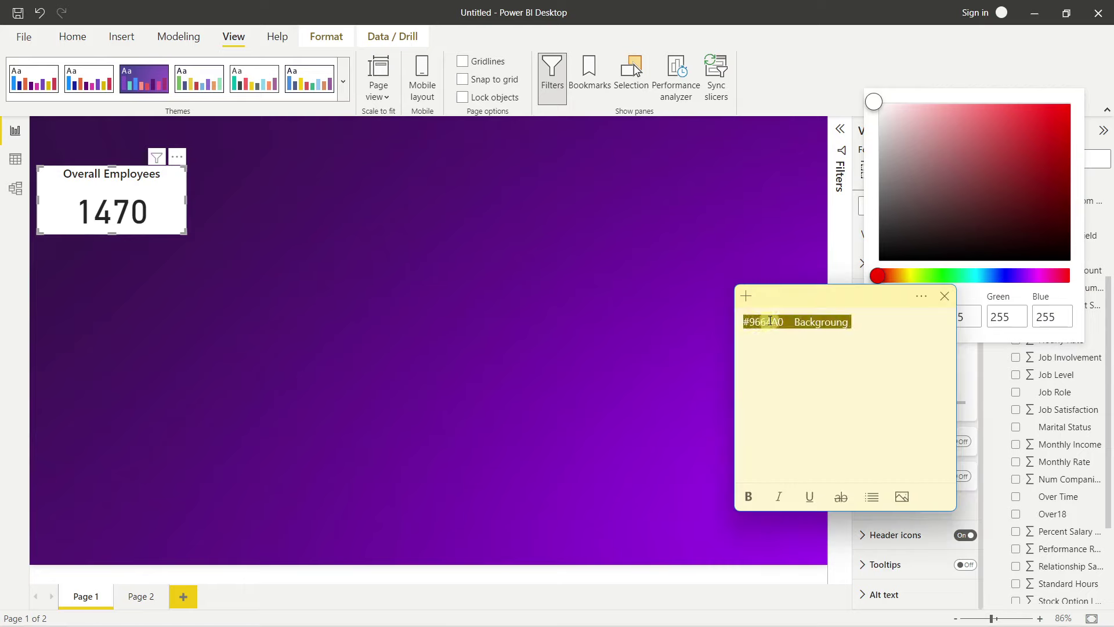
left_click(770, 321)
left_click_drag(784, 322, 739, 323)
key("ctrl+c")
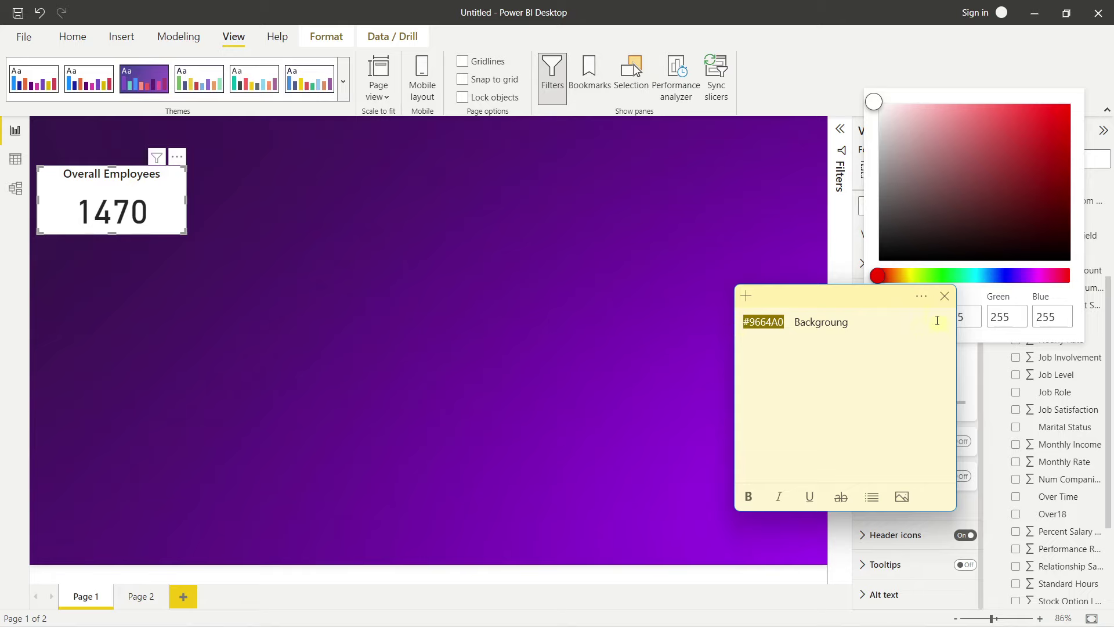
Set the background color of the Overall Employees card to the copied hex code #9664A0.
left_click(831, 300)
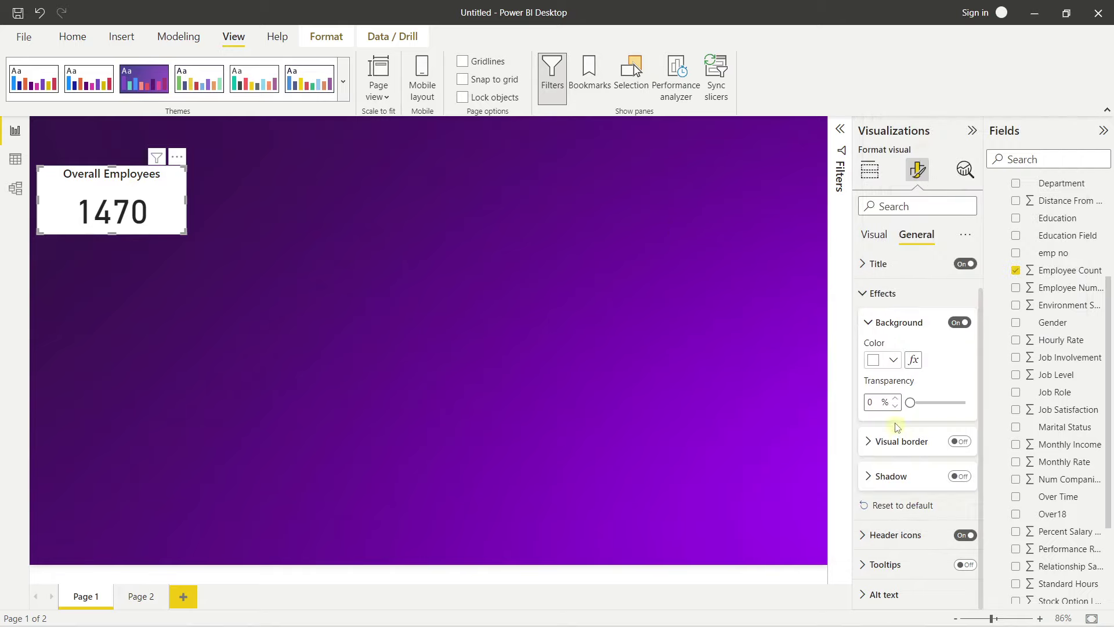
left_click(889, 367)
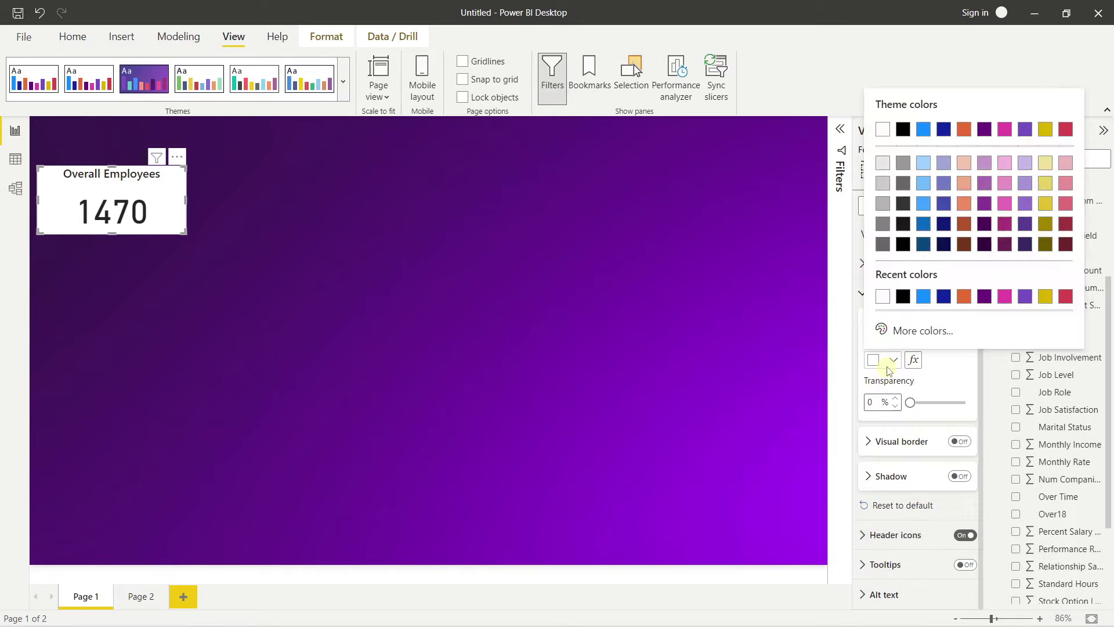
left_click(923, 330)
key("ctrl+v")
key("Return")
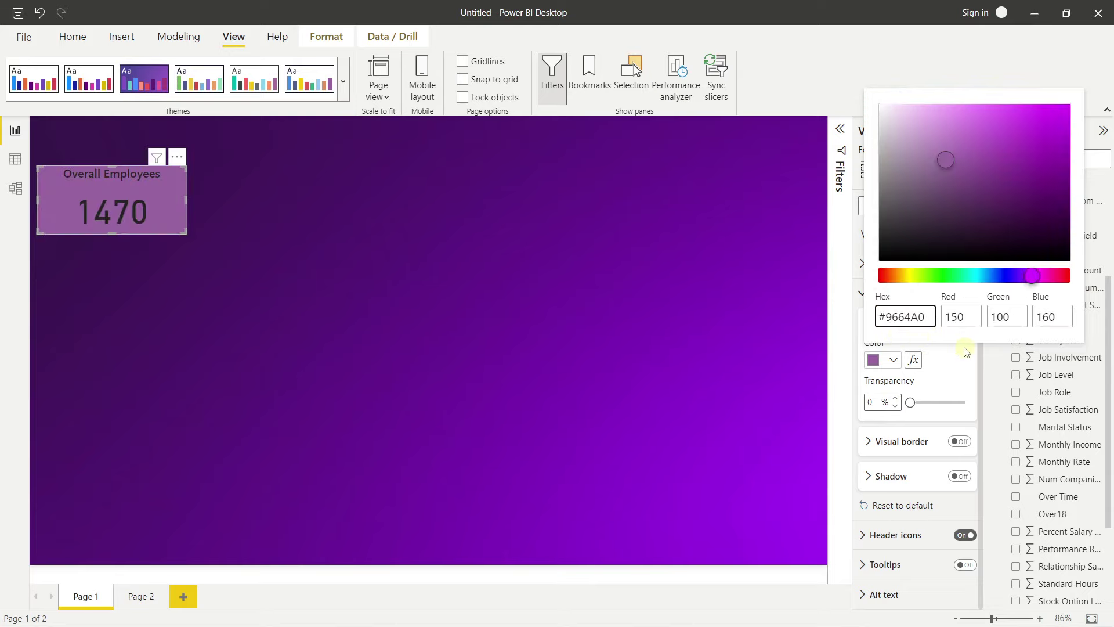
left_click(858, 349)
left_click(856, 346)
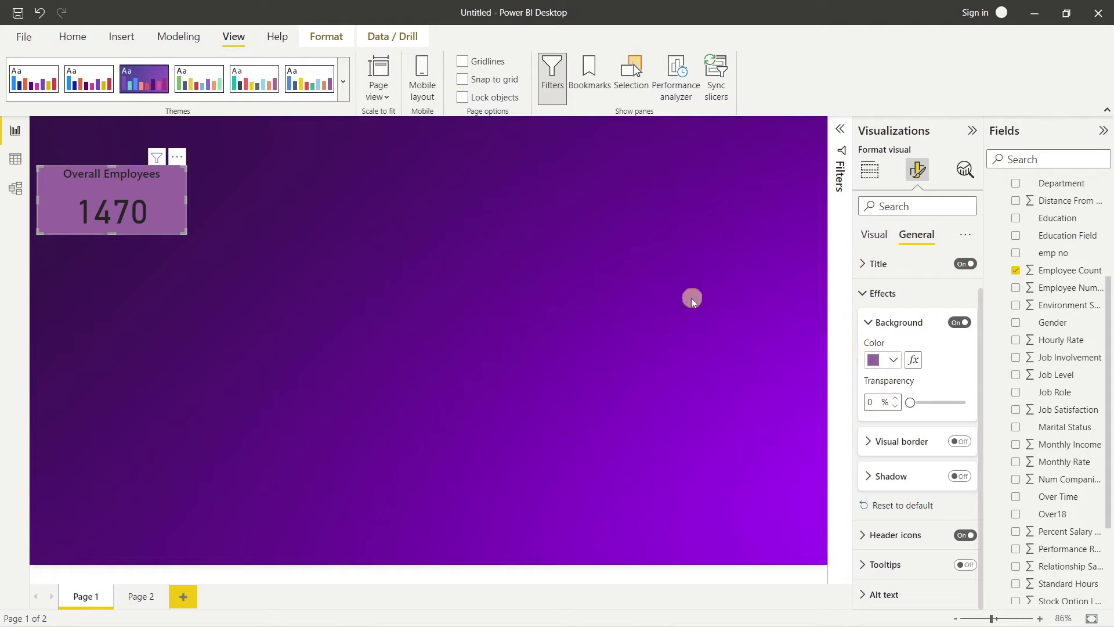
Set the background transparency of the Overall Employees card to 80%.
left_click(872, 405)
type("80")
left_click(615, 305)
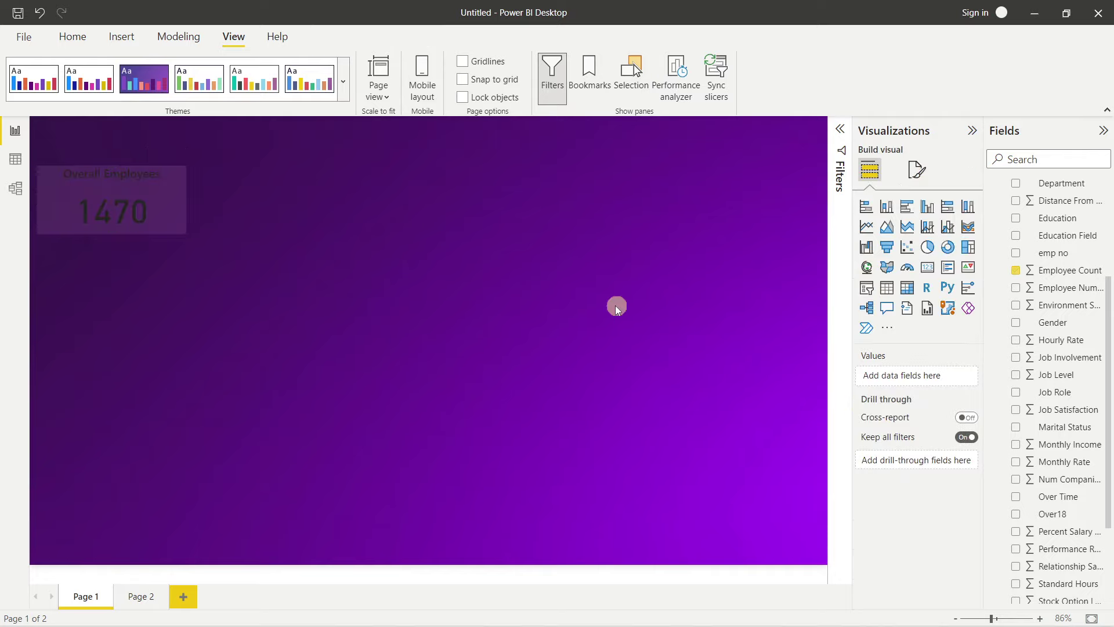
Change the callout value color of the Overall Employees card to white.
left_click(178, 207)
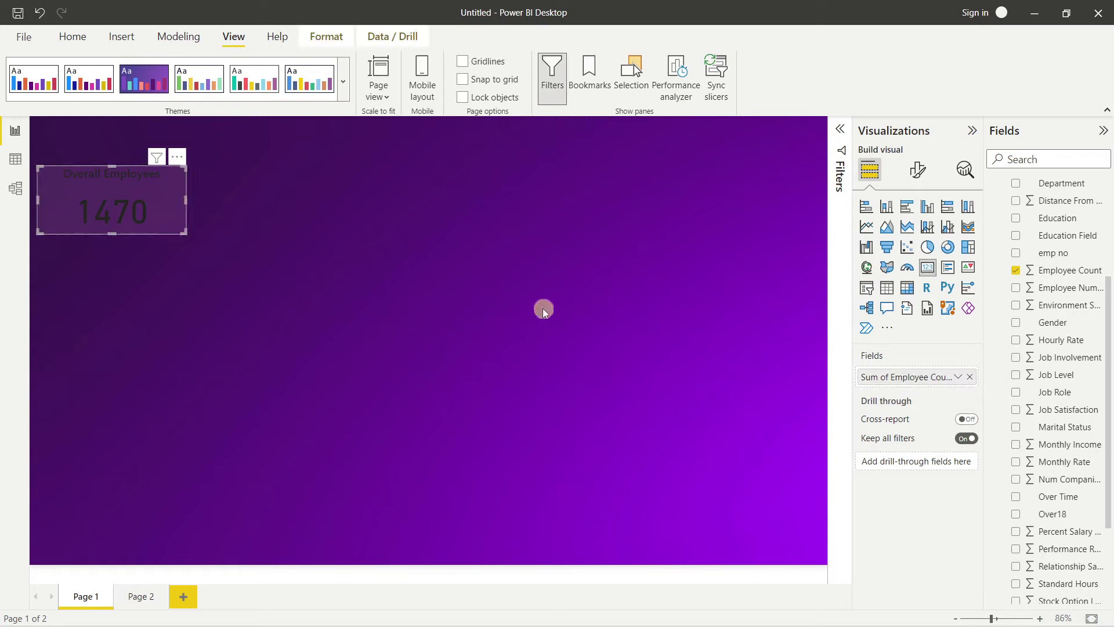
left_click(917, 172)
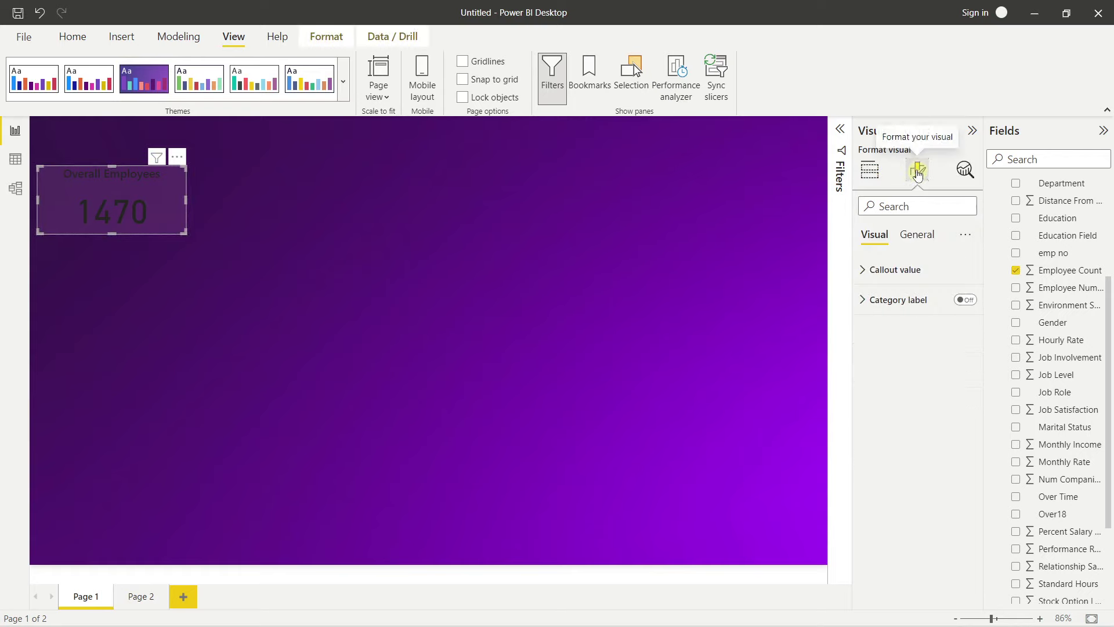
left_click(923, 235)
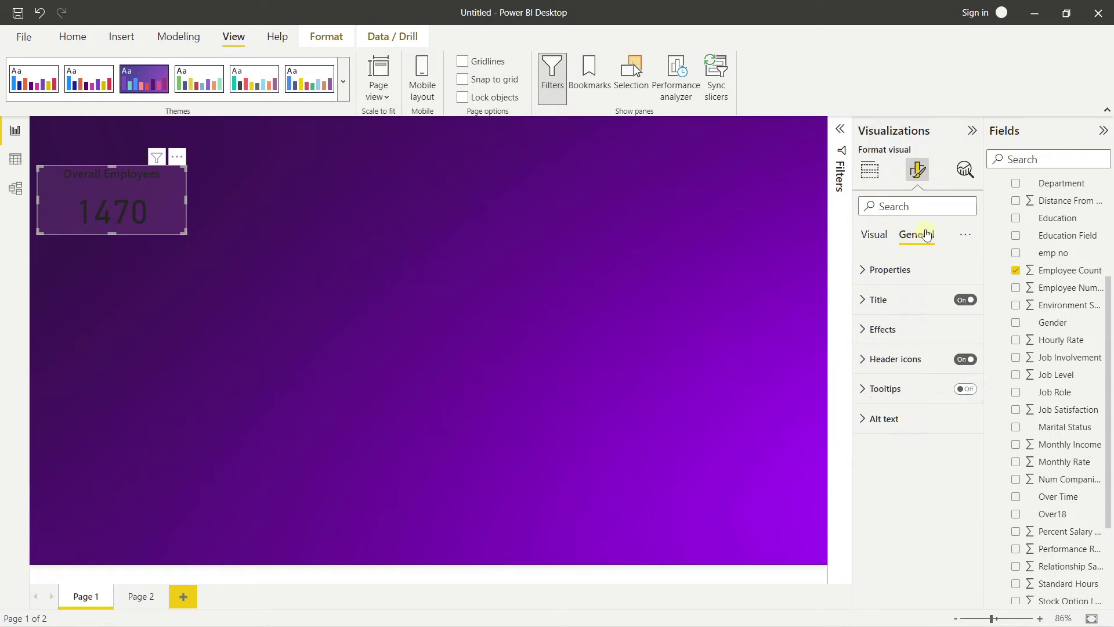
left_click(886, 236)
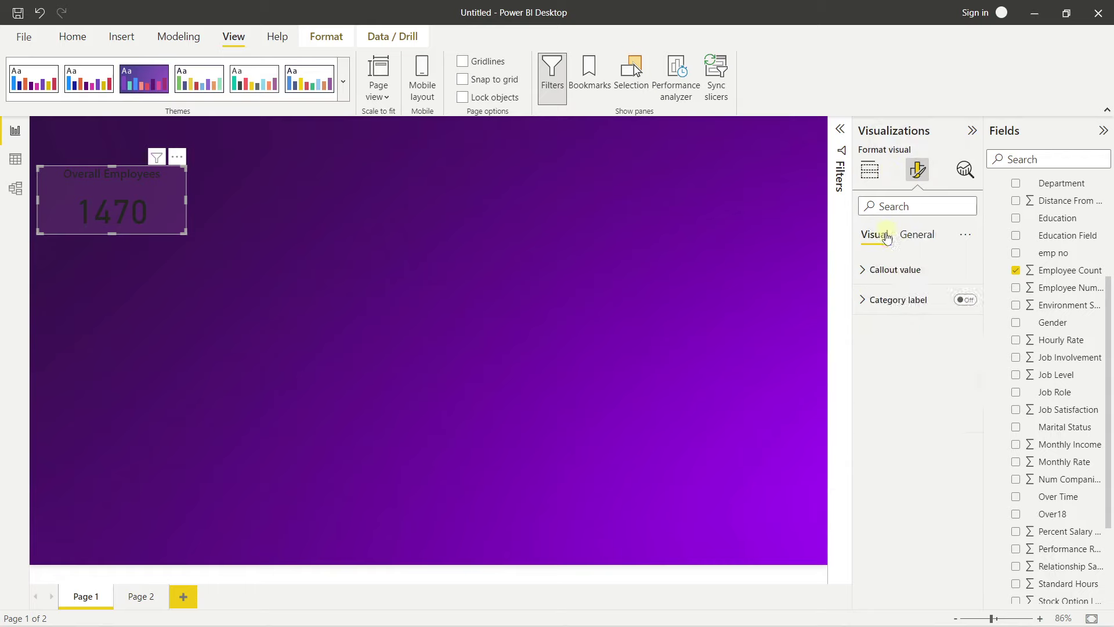
left_click(868, 269)
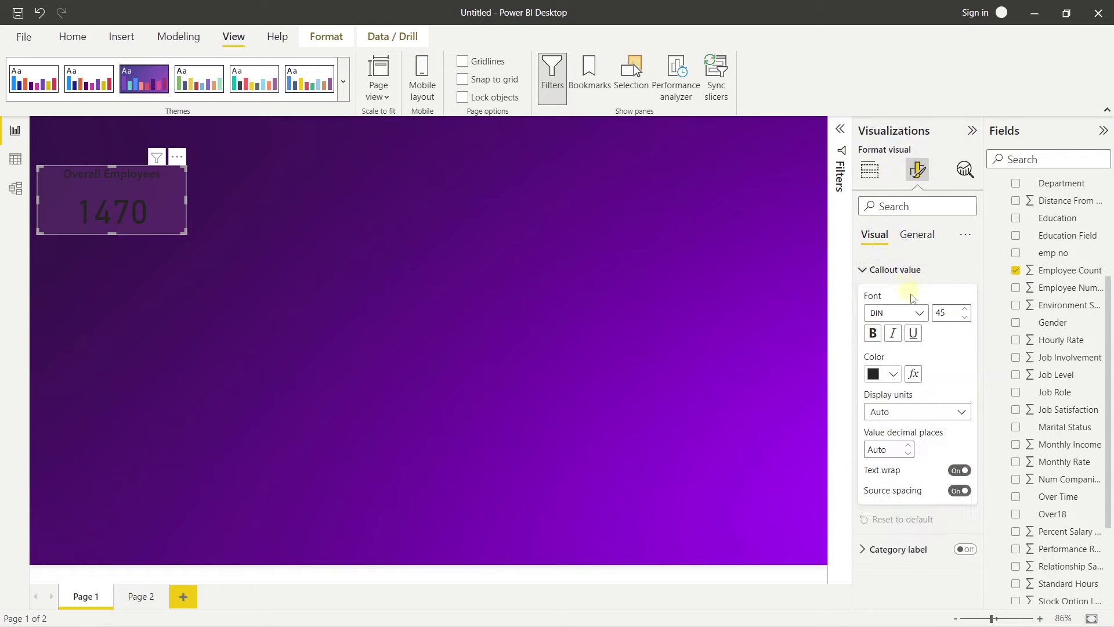
left_click(910, 373)
left_click(881, 86)
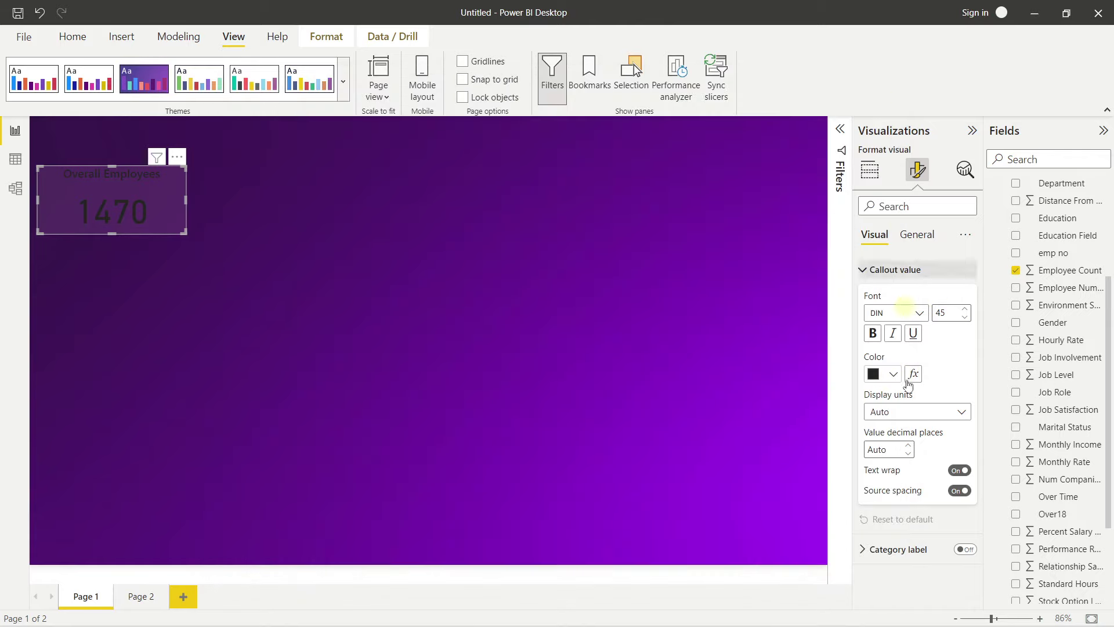
left_click(894, 375)
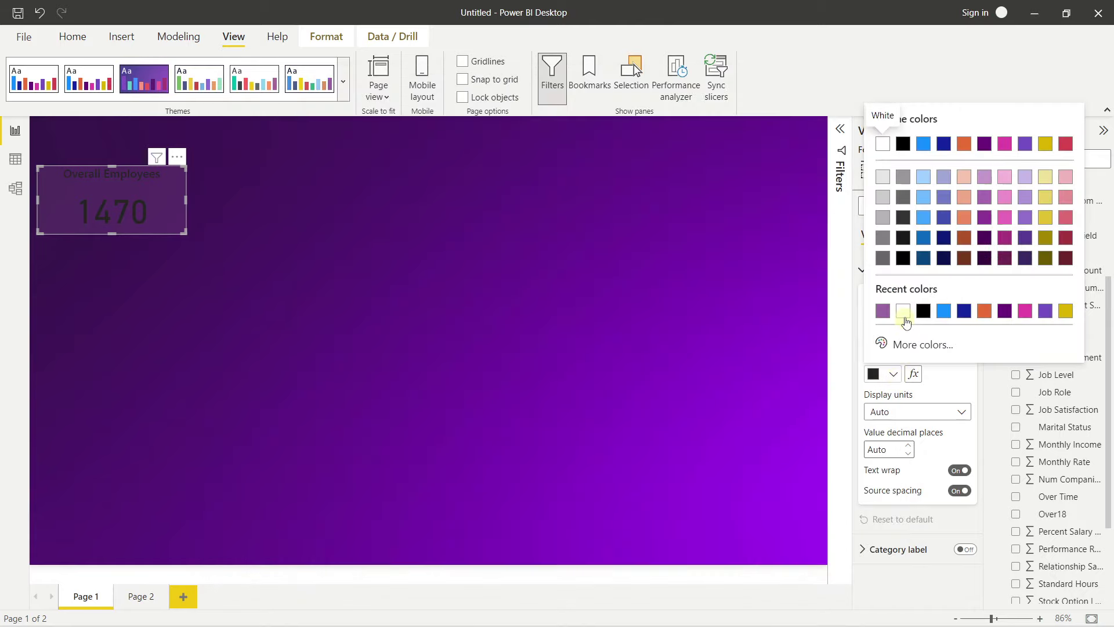
left_click(904, 314)
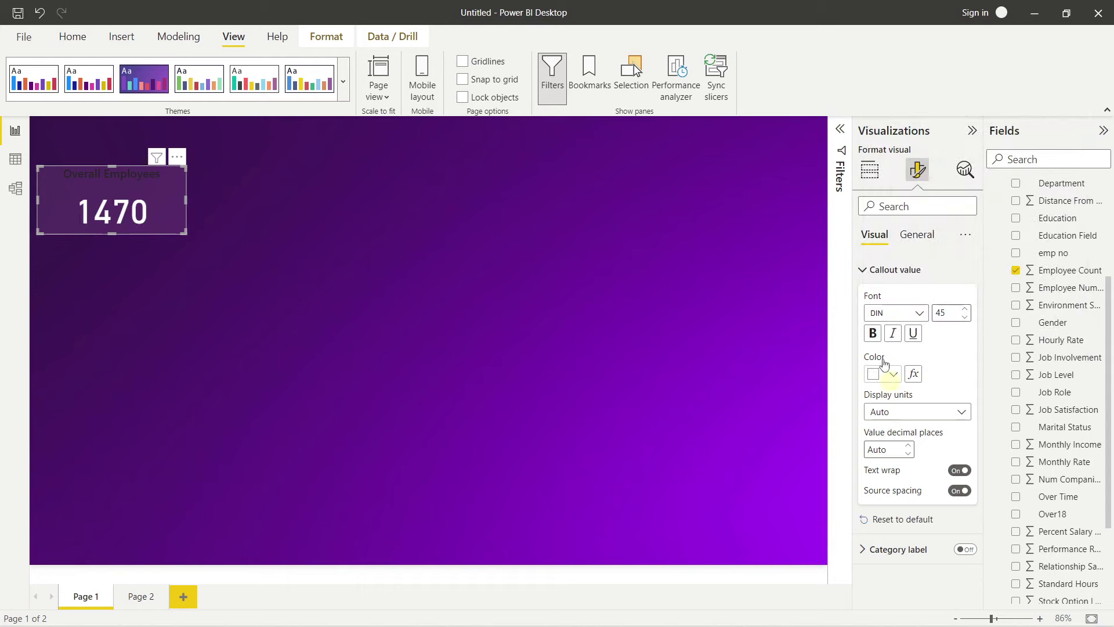
Change the title text color of the Overall Employees card to the light gray shade of white.
left_click(915, 235)
left_click(890, 301)
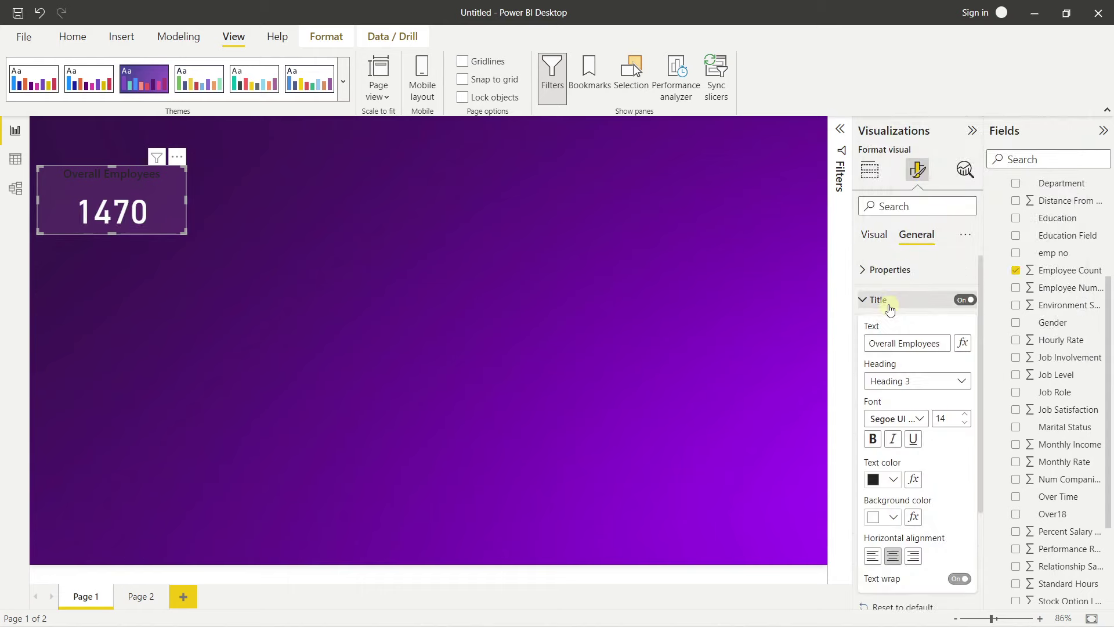
scroll(916, 363, "down", 3)
left_click(884, 390)
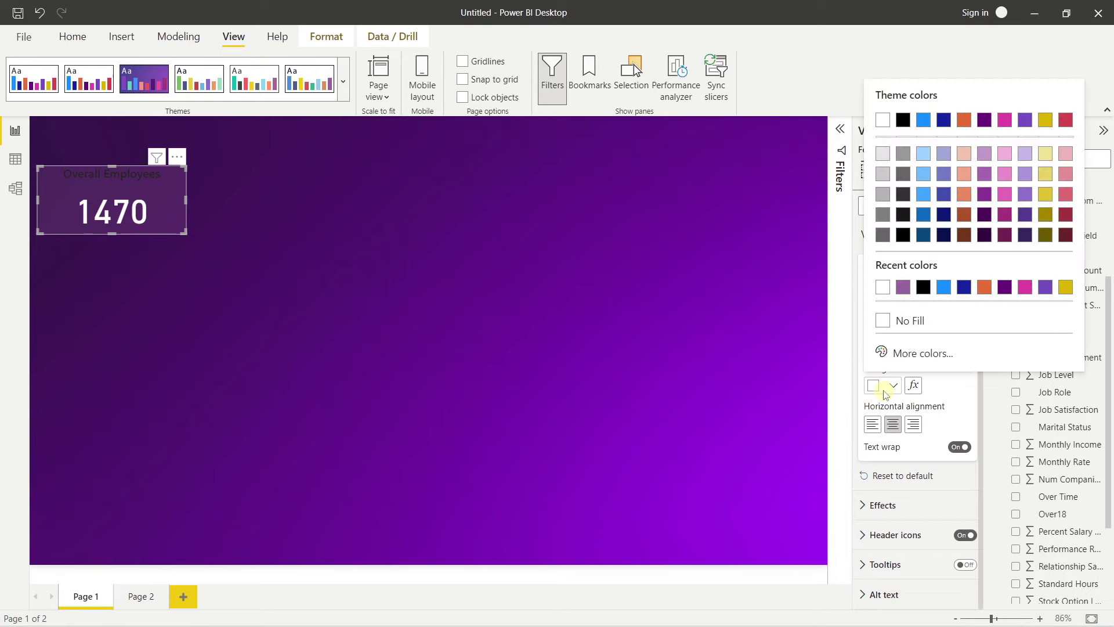
left_click(884, 390)
left_click(891, 349)
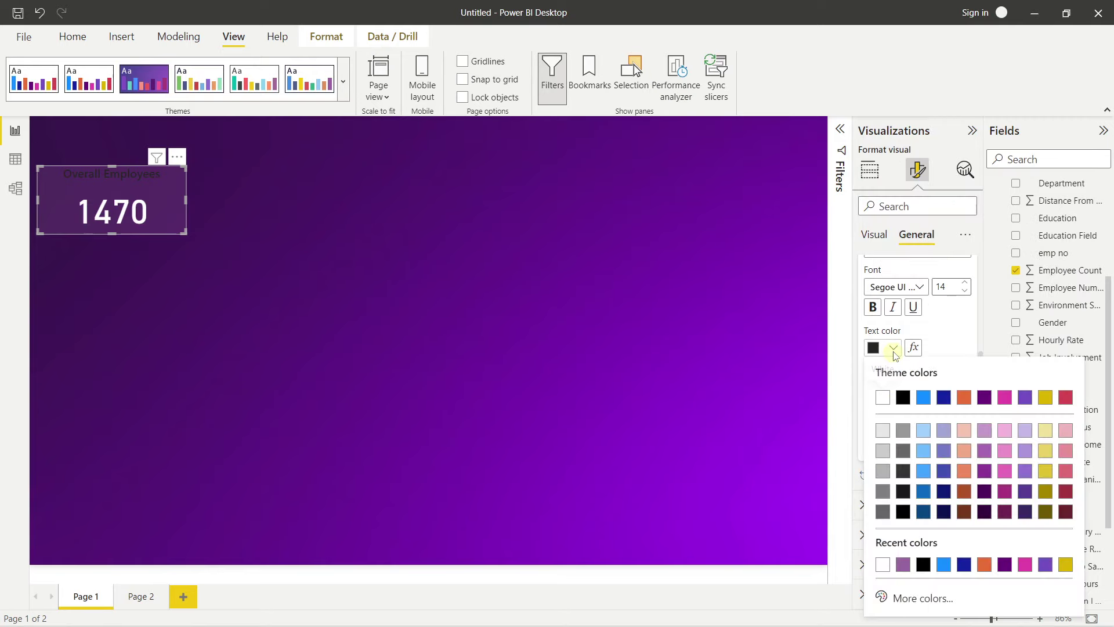
left_click(887, 428)
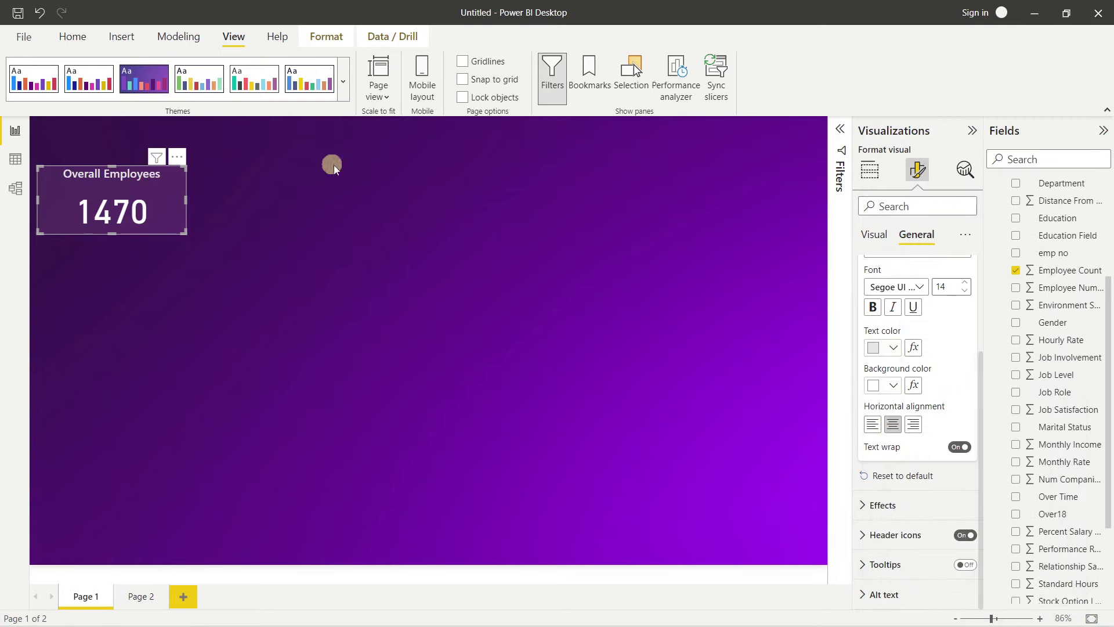
left_click(423, 264)
Turn on the visual border of the Overall Employees card and color it with the recently used purple.
left_click(170, 218)
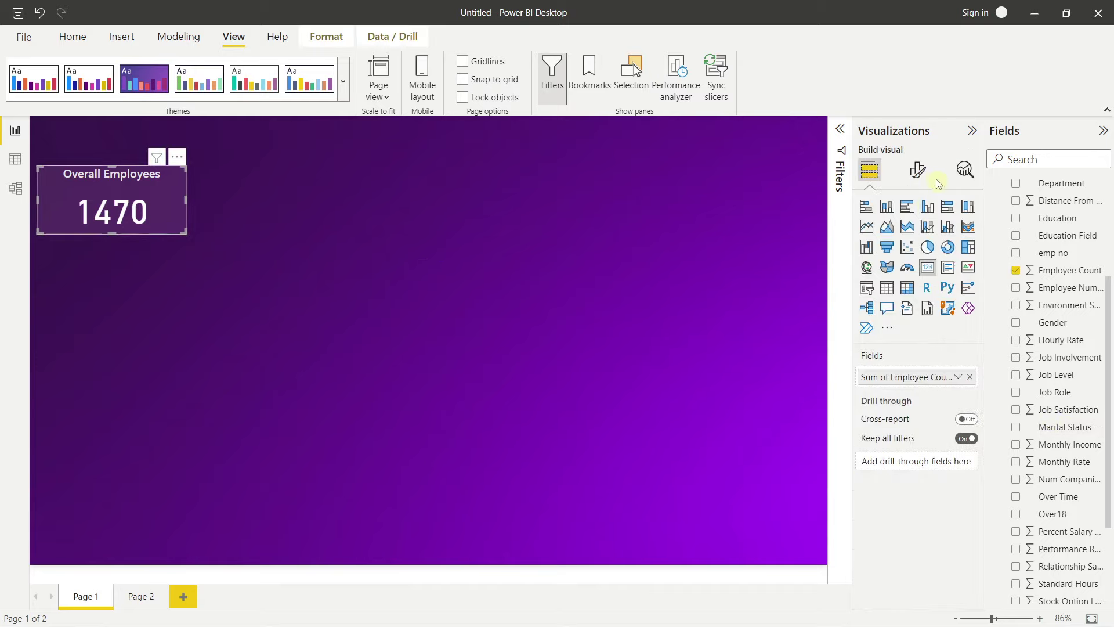
left_click(917, 170)
left_click(916, 237)
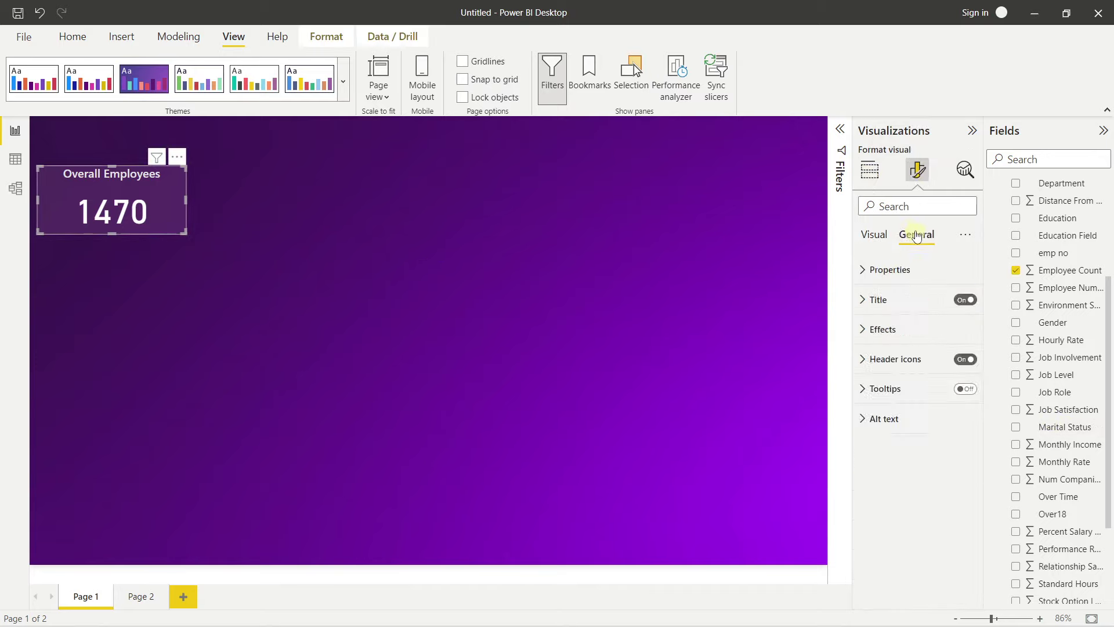
left_click(897, 336)
scroll(897, 336, "down", 1)
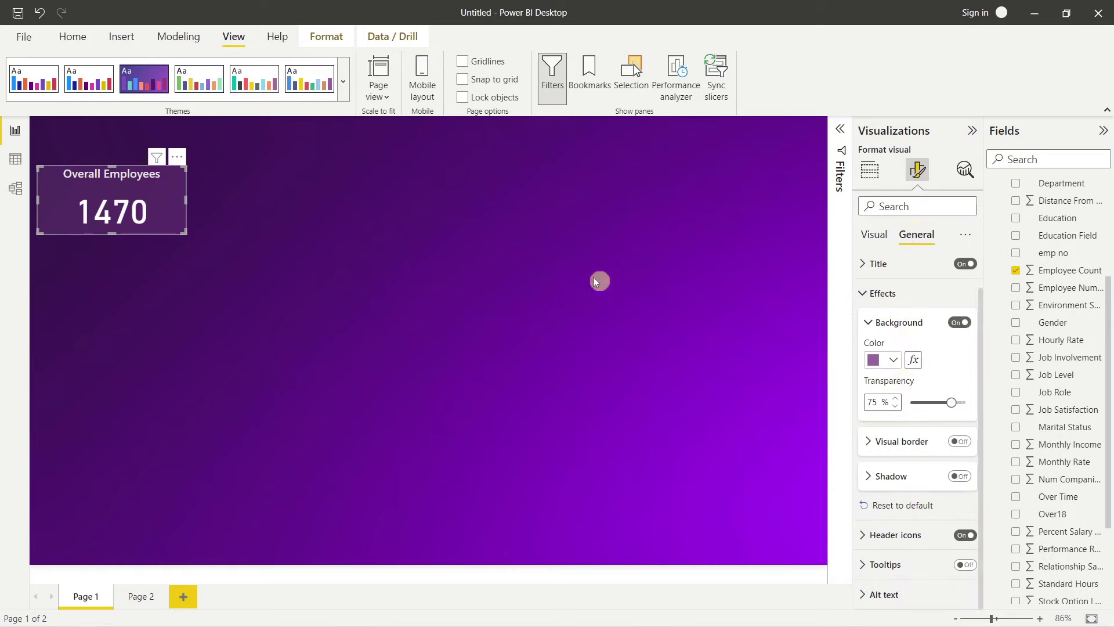
left_click(908, 441)
scroll(923, 415, "down", 2)
left_click(959, 357)
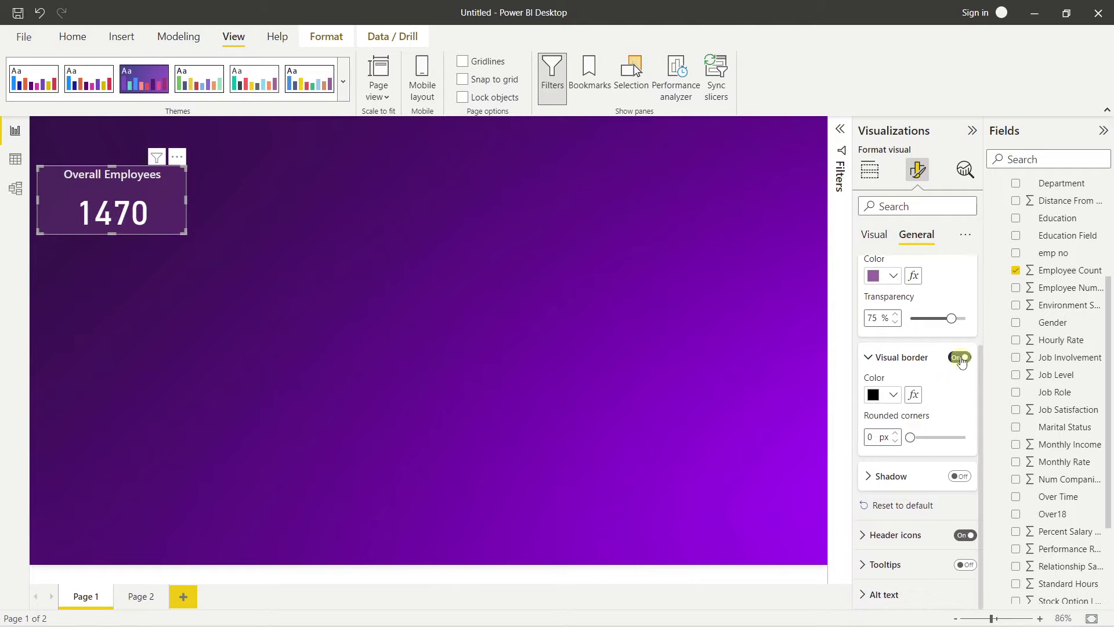
left_click(893, 395)
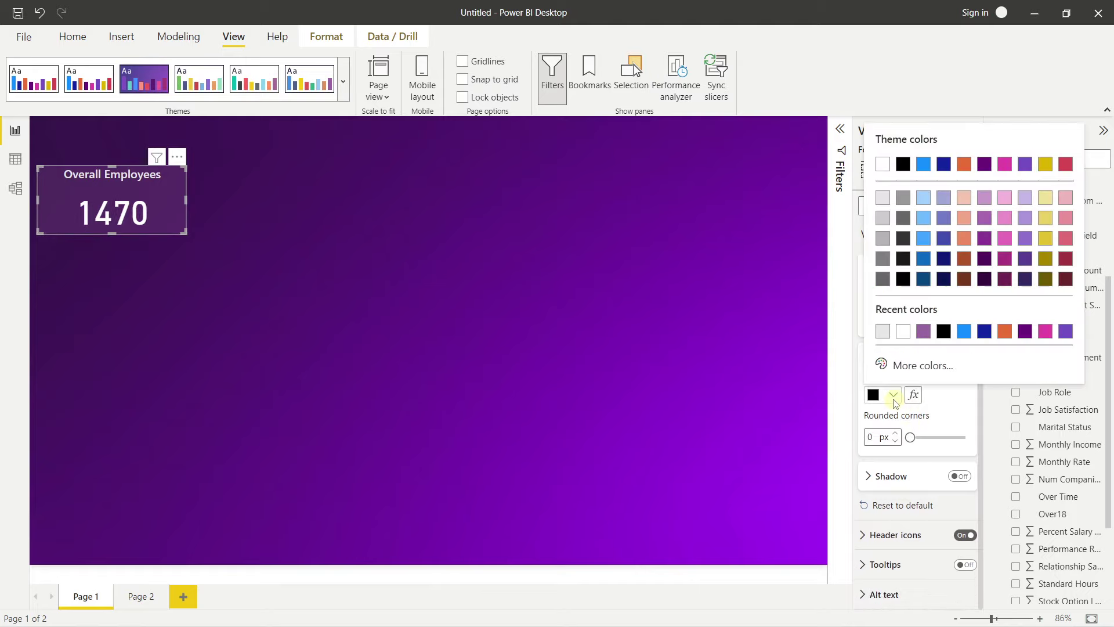
left_click(923, 331)
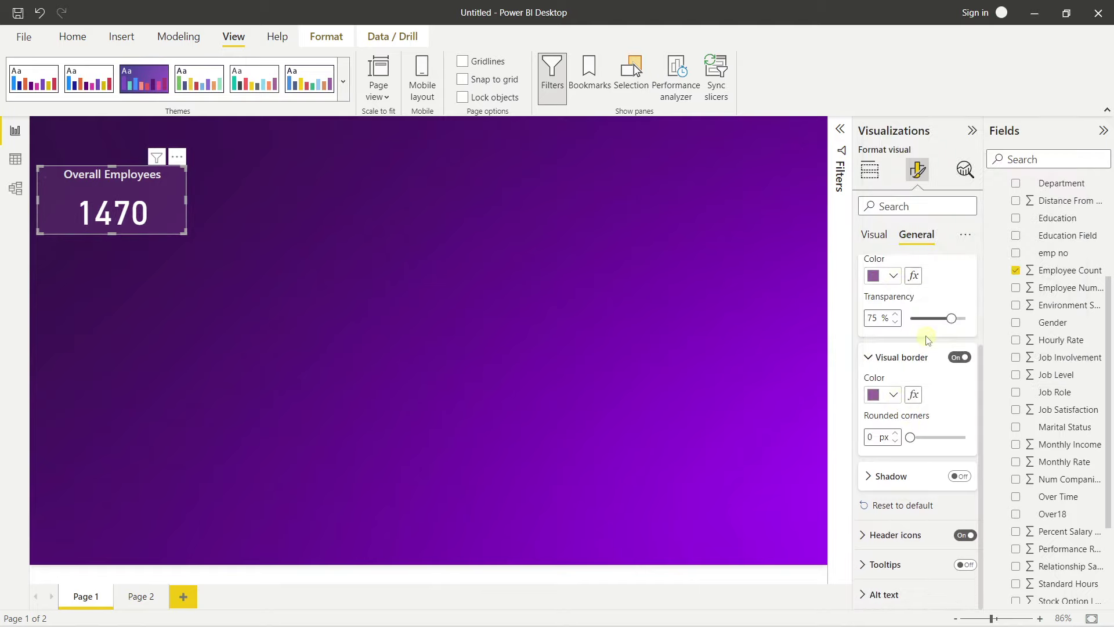
Set the rounded corners of the Overall Employees card's border to 15 px.
left_click(894, 438)
type("15")
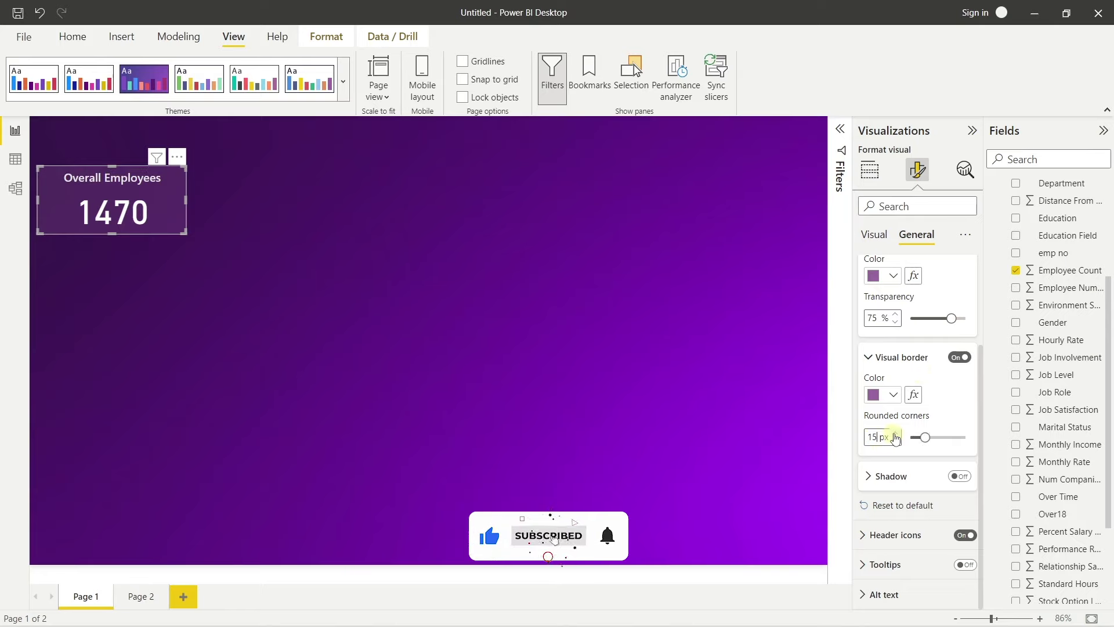
left_click(609, 261)
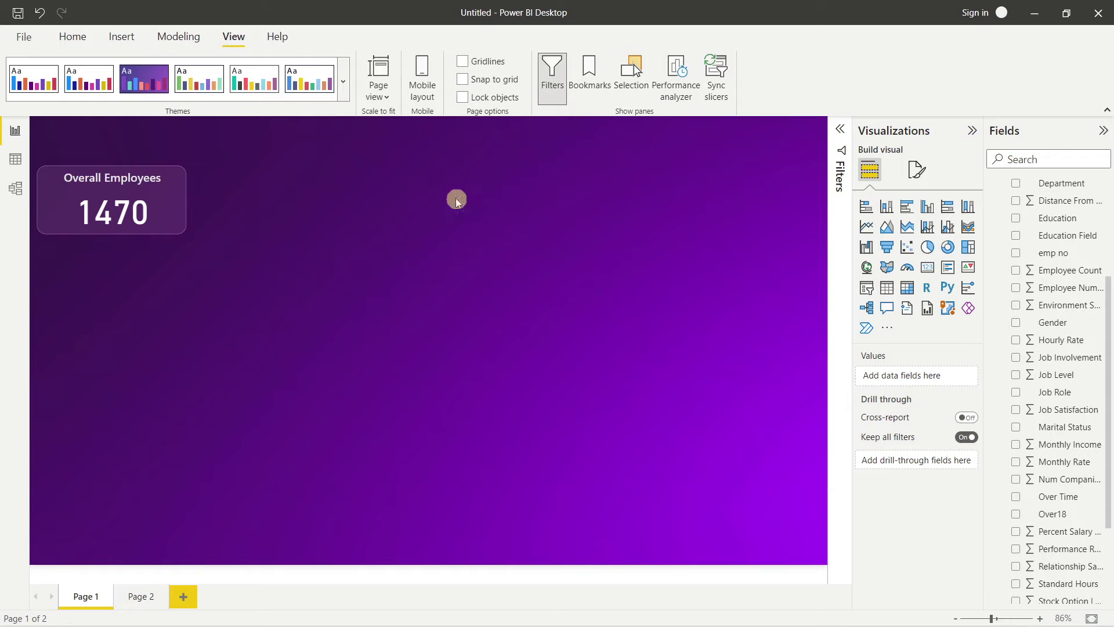
Duplicate the Overall Employees card and place the copy directly to the right of the original with a small gap.
left_click(184, 219)
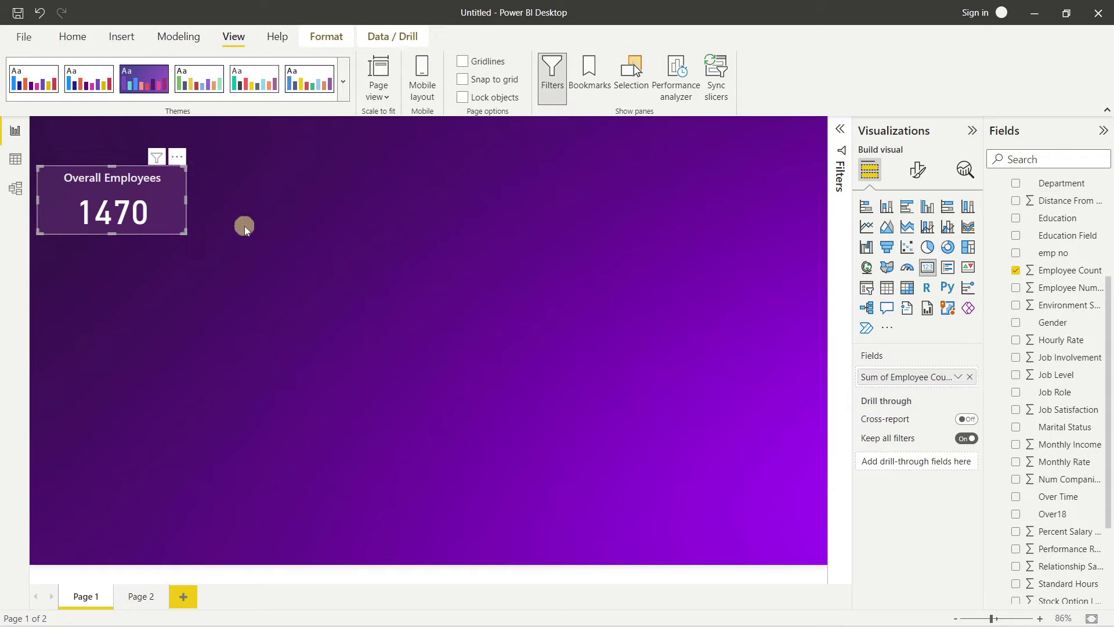
key("ctrl+v")
left_click_drag(179, 207, 329, 206)
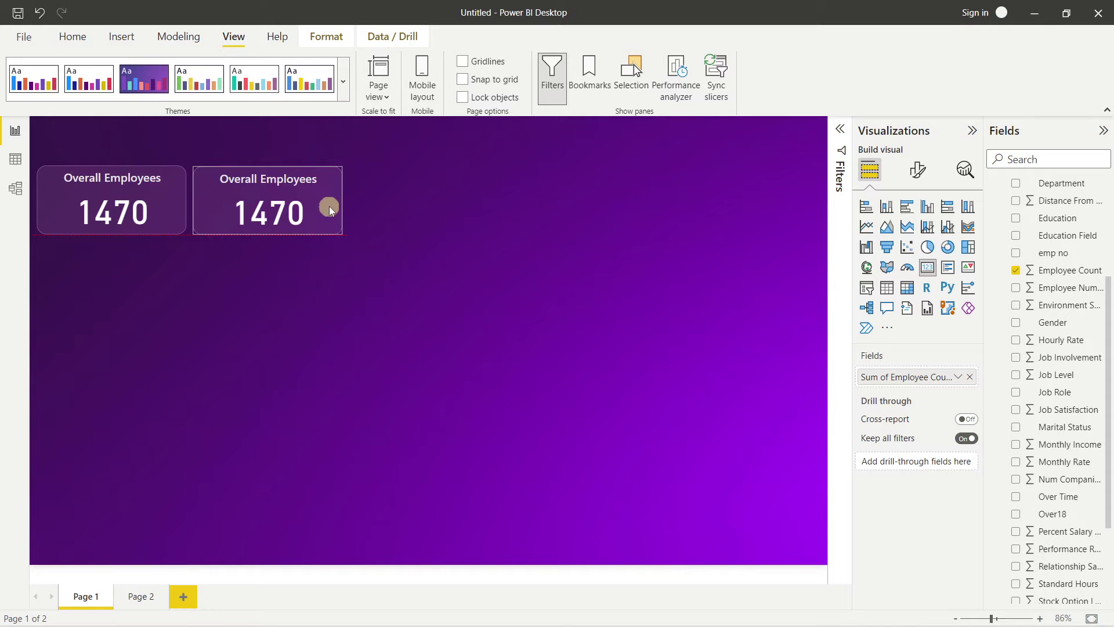
key("Right")
key("Right")
left_click(371, 228)
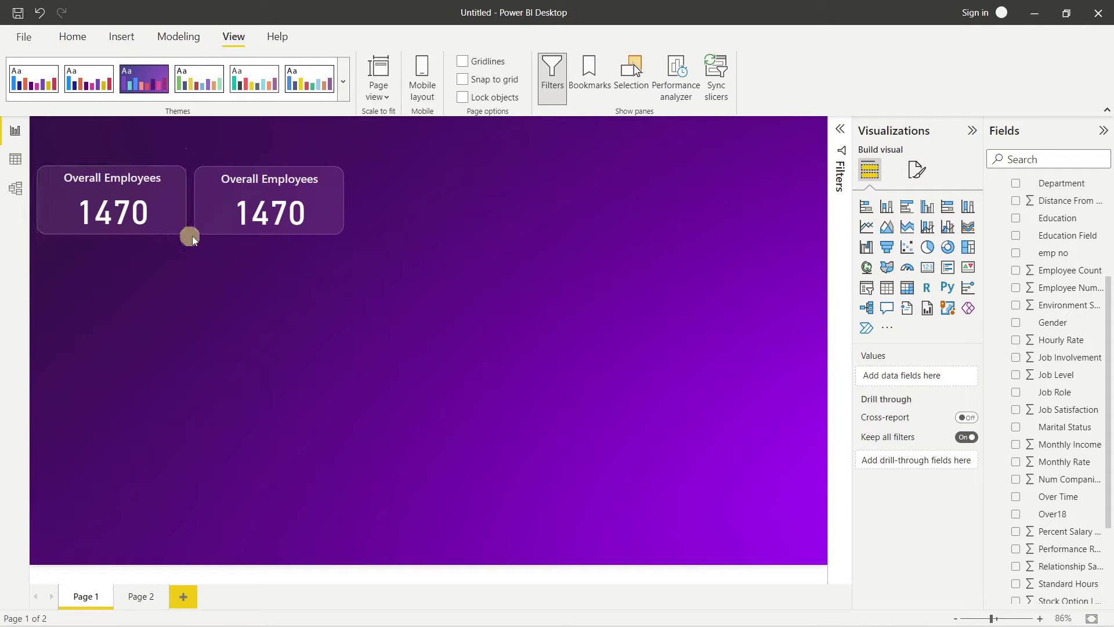
Change the title text of the duplicated card to "Attrition".
left_click(210, 228)
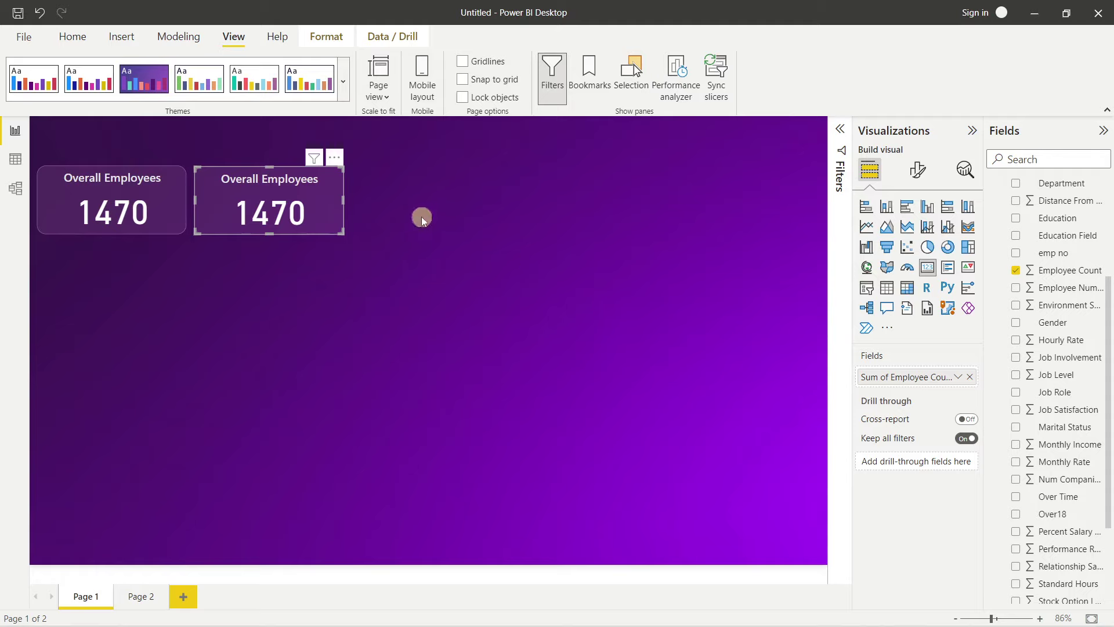
left_click(918, 170)
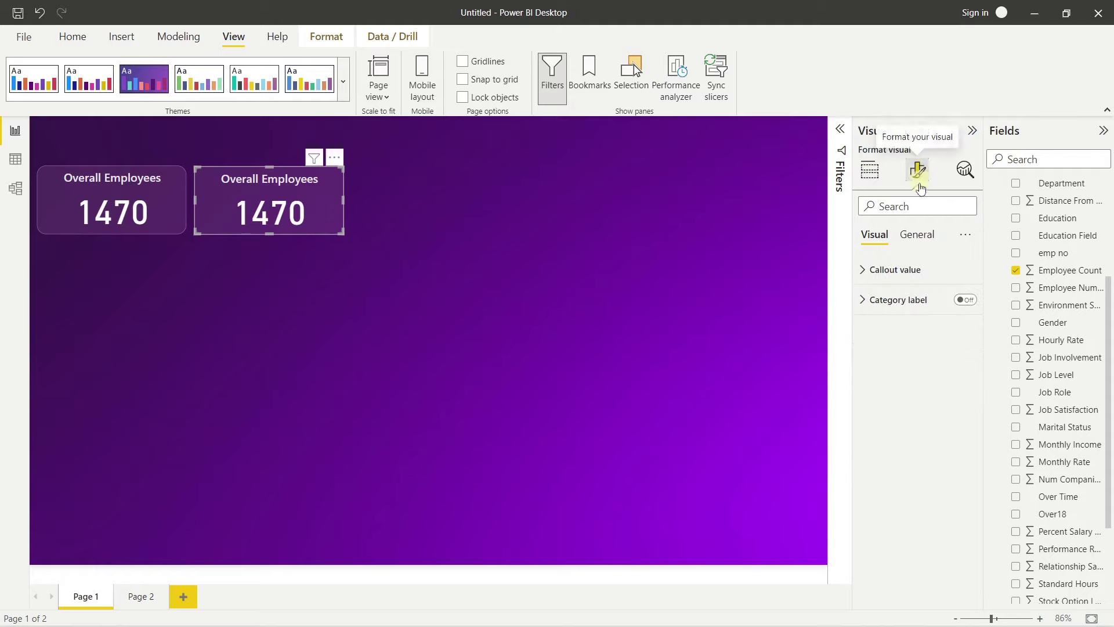
left_click(909, 246)
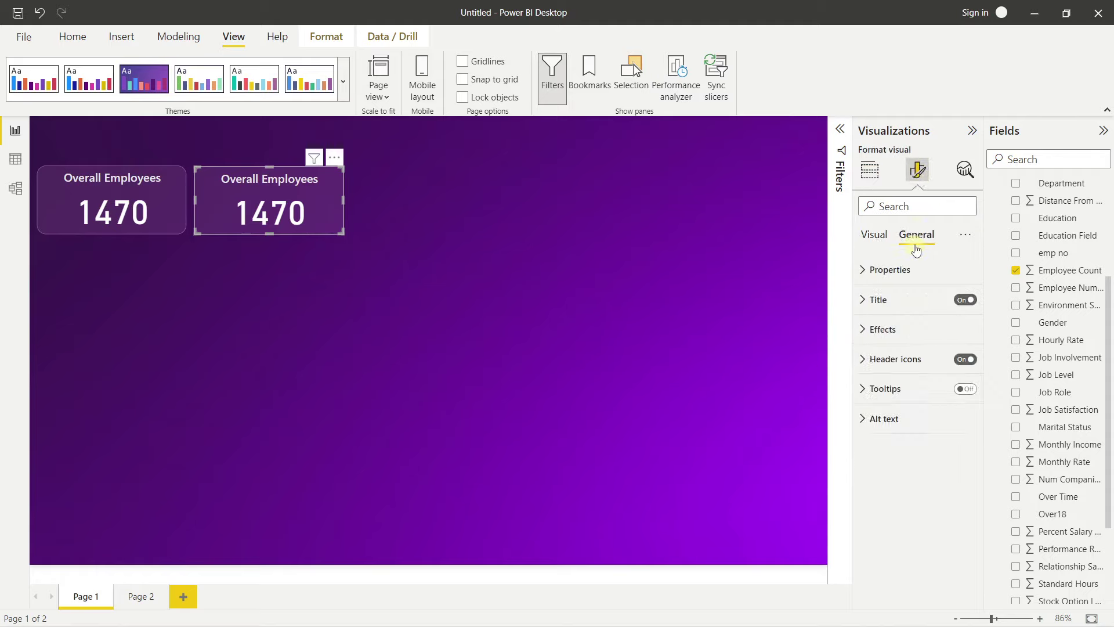
left_click(923, 302)
triple_click(900, 343)
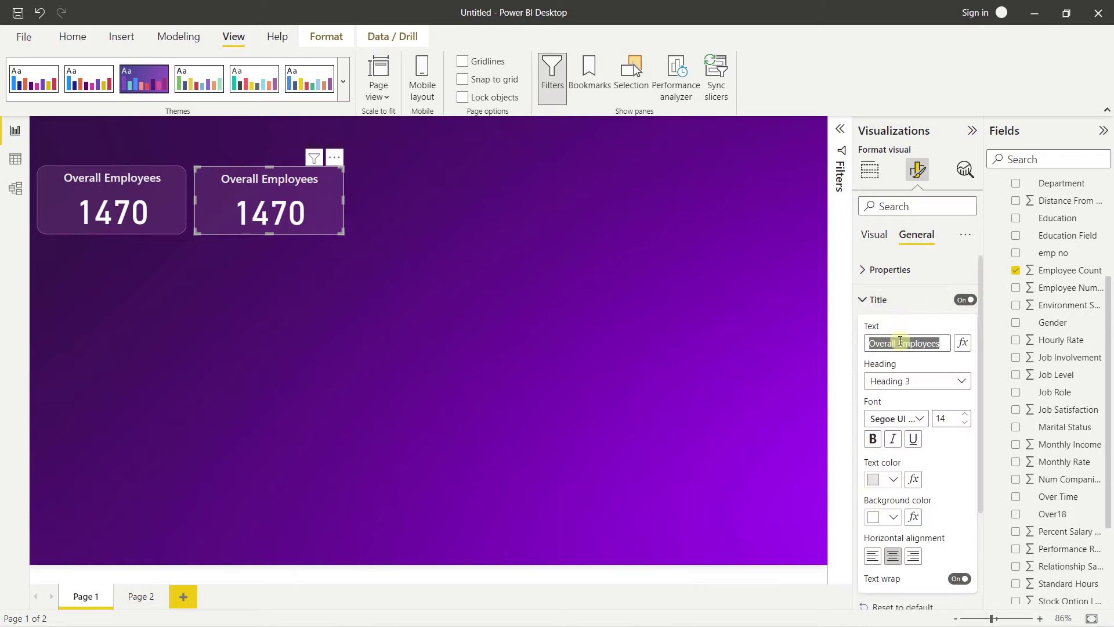
type("Attrition")
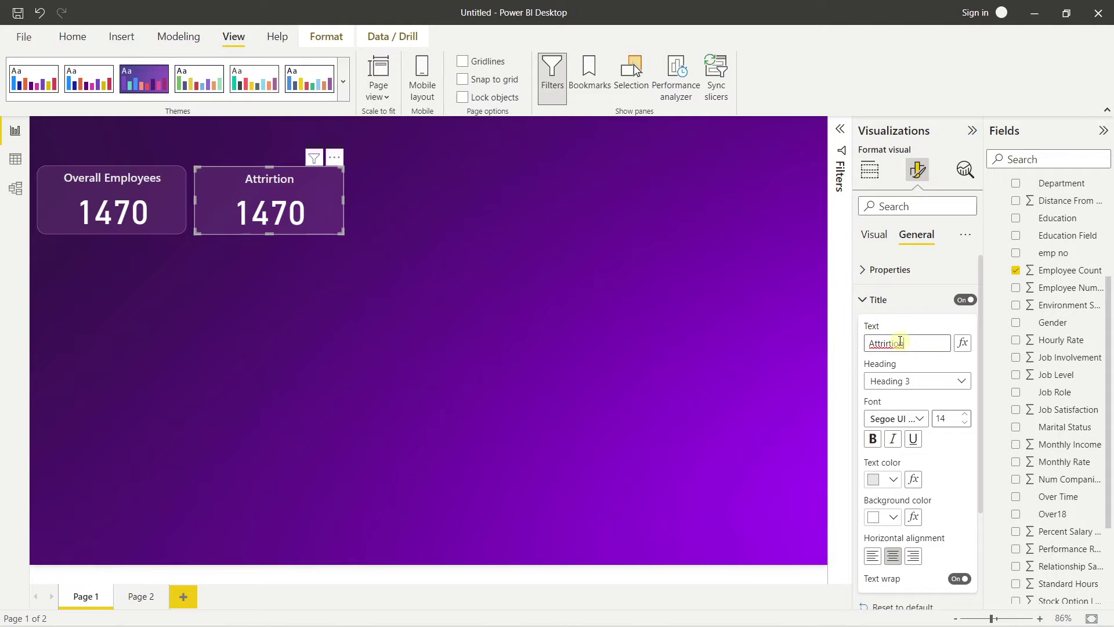
key("BackSpace")
key("BackSpace")
right_click(903, 344)
key("Escape")
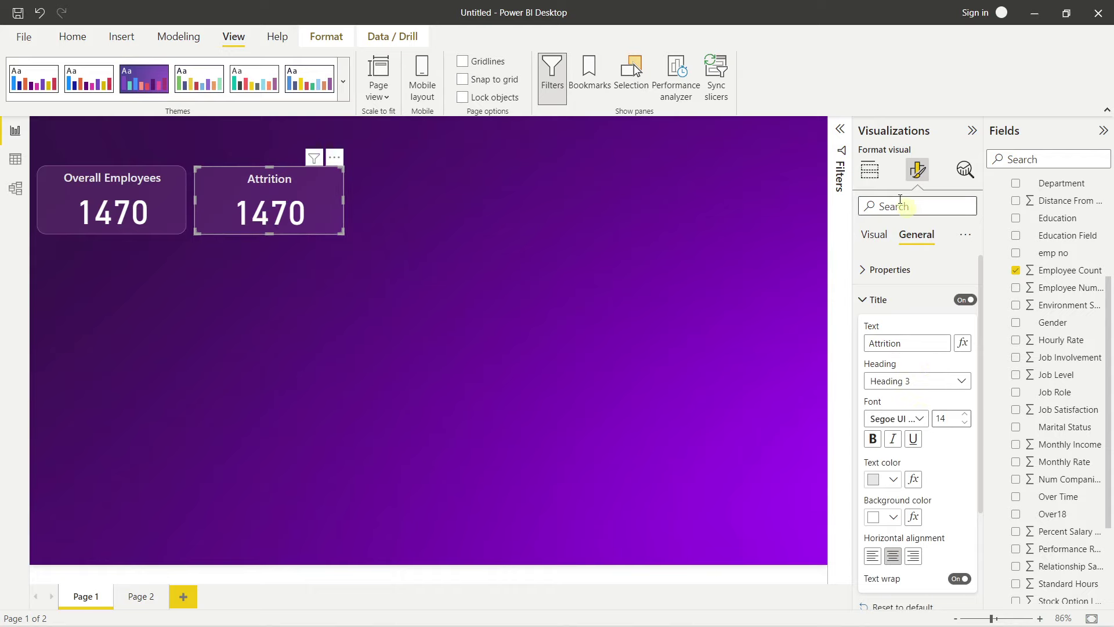
left_click(870, 178)
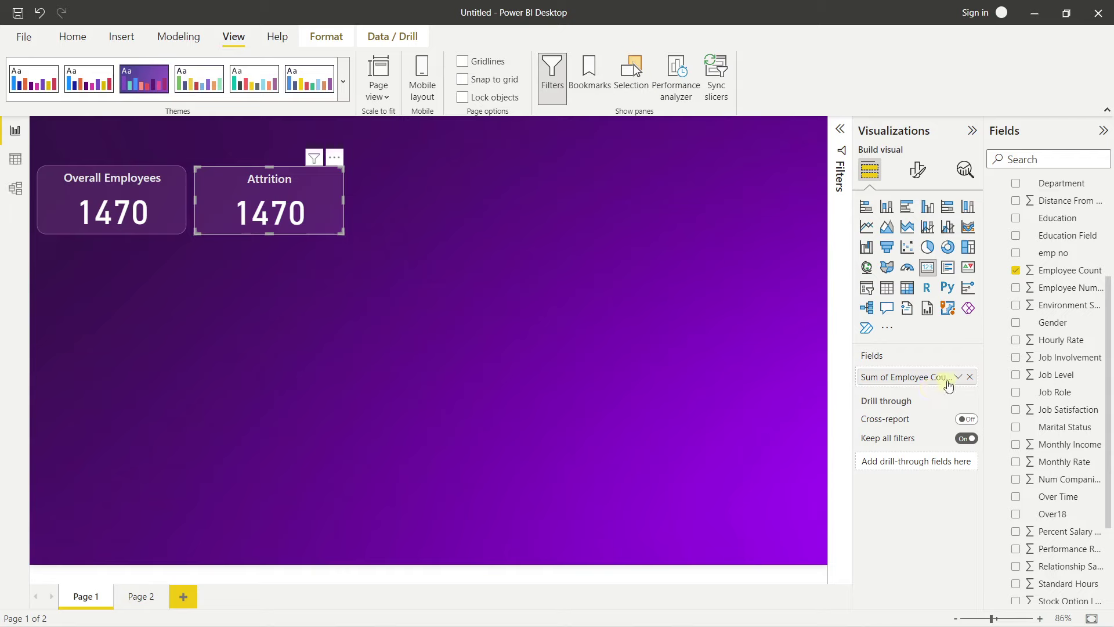
left_click(968, 377)
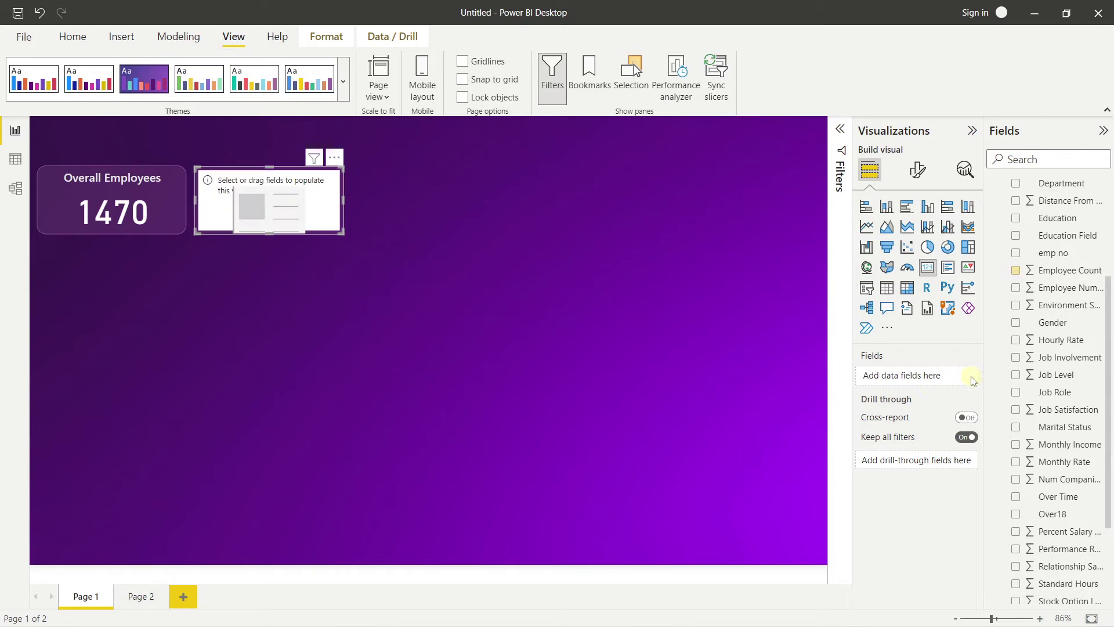
left_click(538, 310)
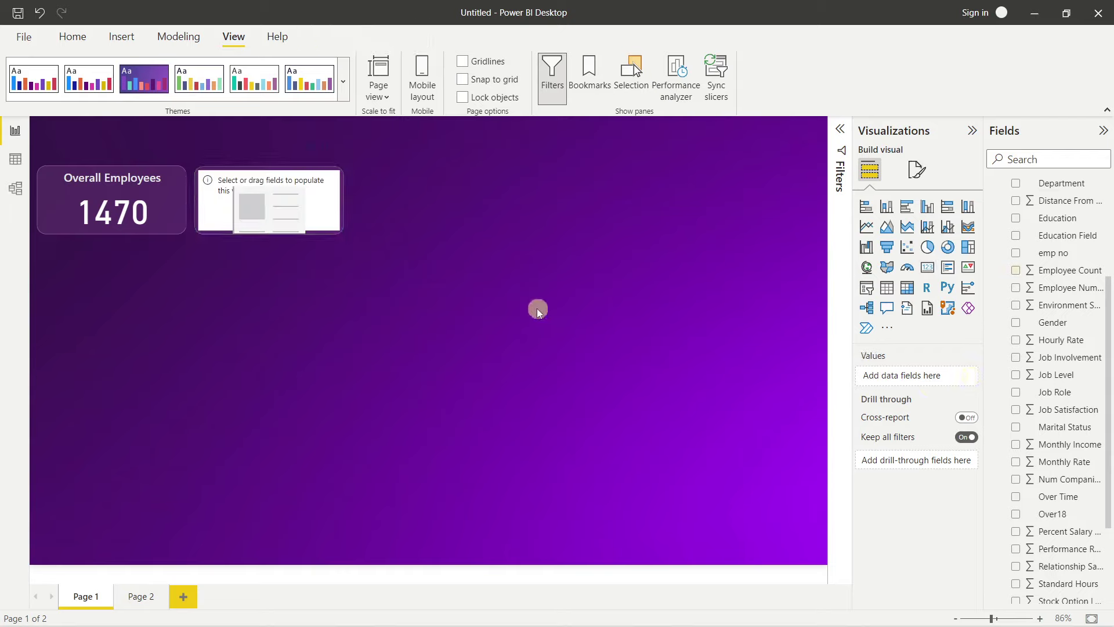
left_click(39, 12)
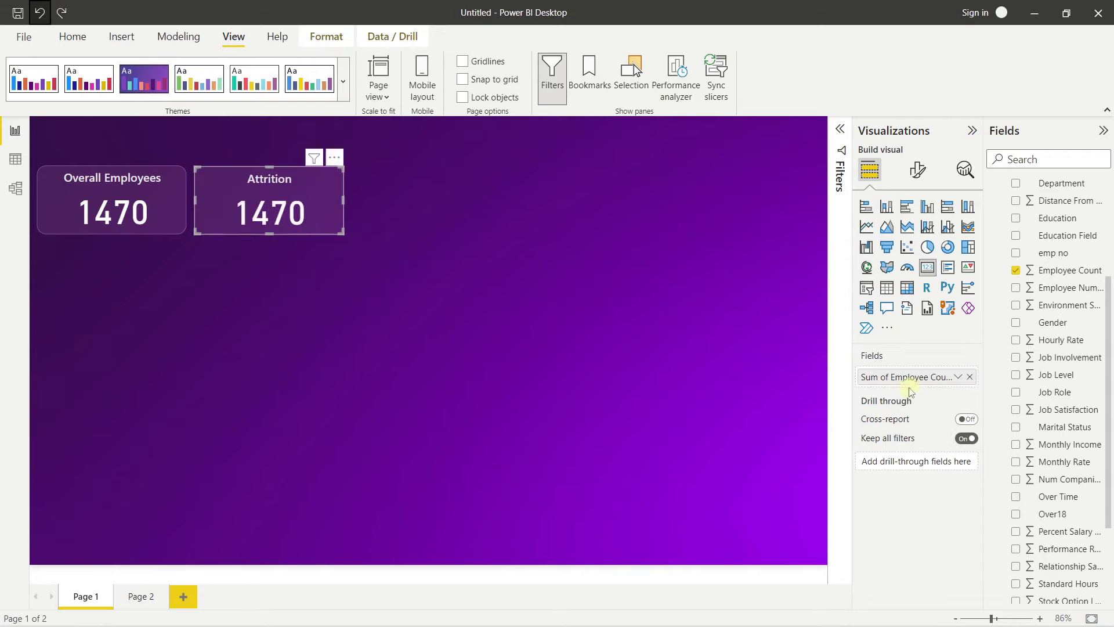
left_click(627, 318)
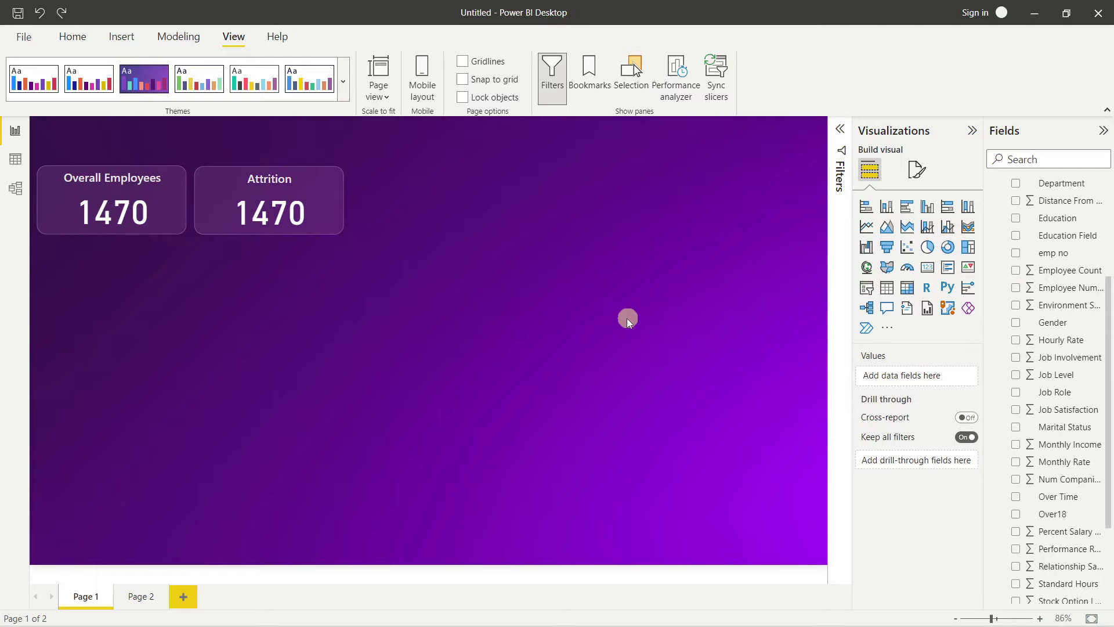
Open the HR data query in the Power Query Editor and select the Attrition column.
left_click(72, 36)
left_click(398, 74)
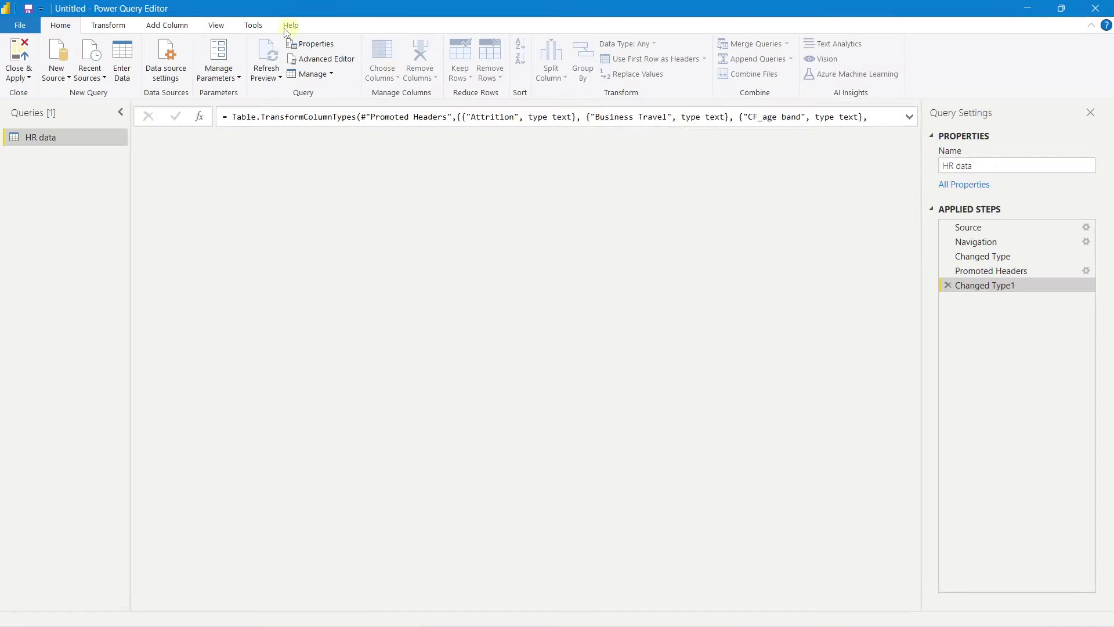
scroll(246, 348, "down", 3)
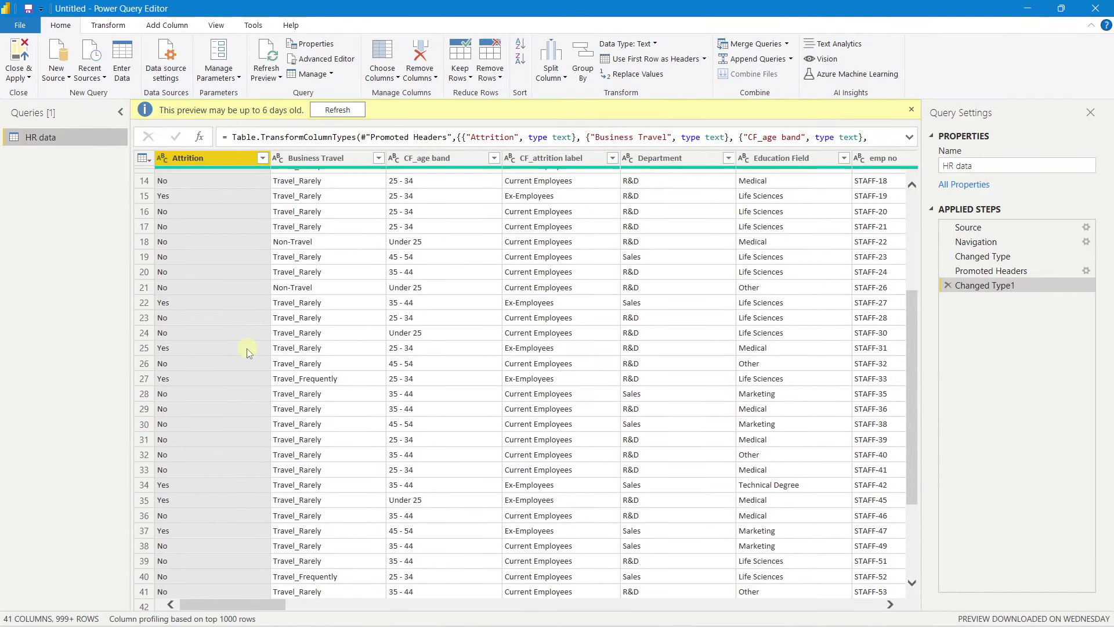
scroll(246, 348, "up", 3)
left_click(429, 313)
left_click(222, 224)
left_click(222, 160)
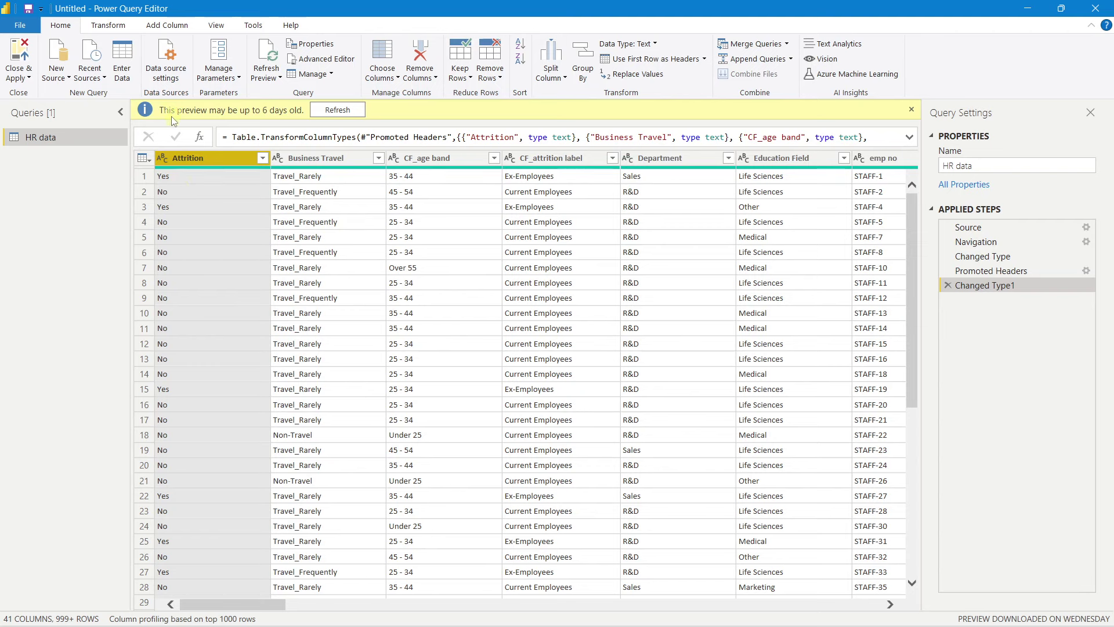
Start a new conditional column in the HR data query and name it "Attrition Count".
left_click(177, 26)
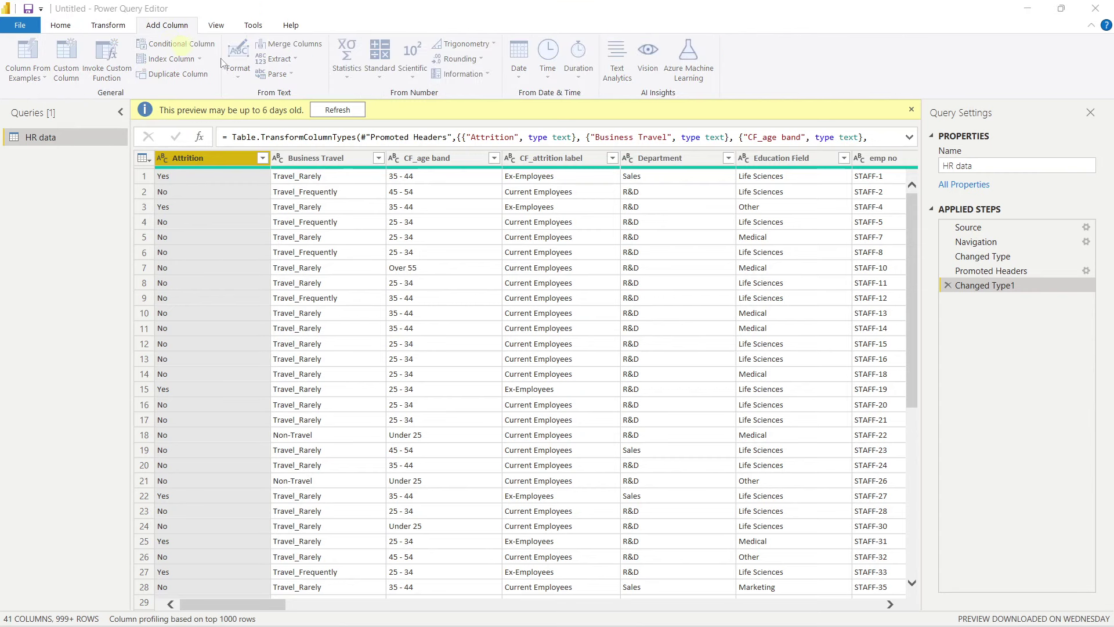
left_click(176, 44)
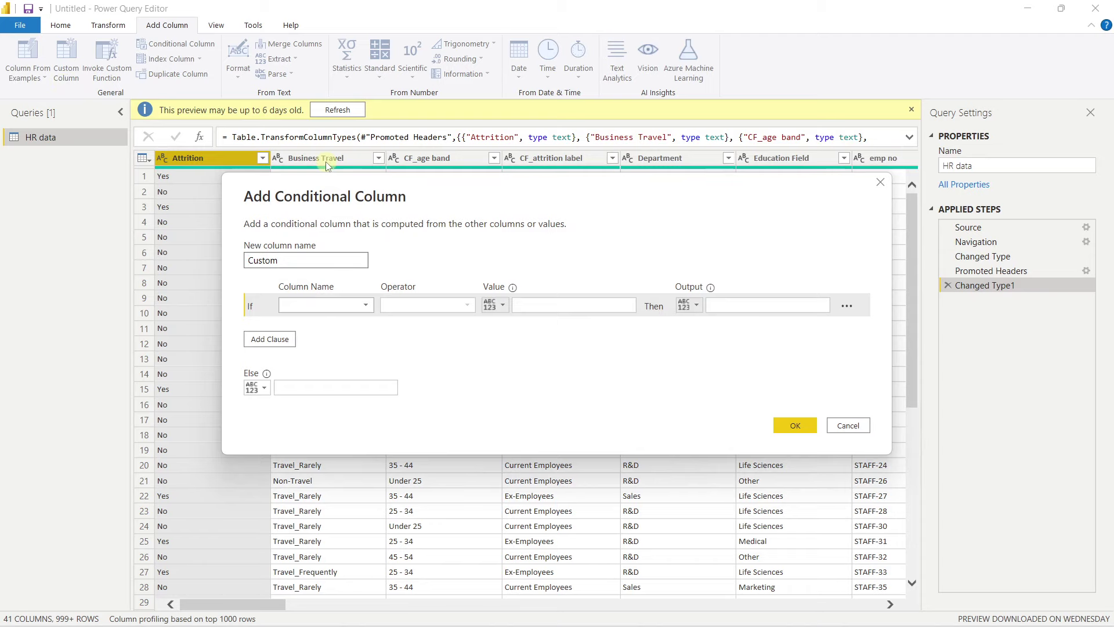
left_click_drag(374, 183, 432, 188)
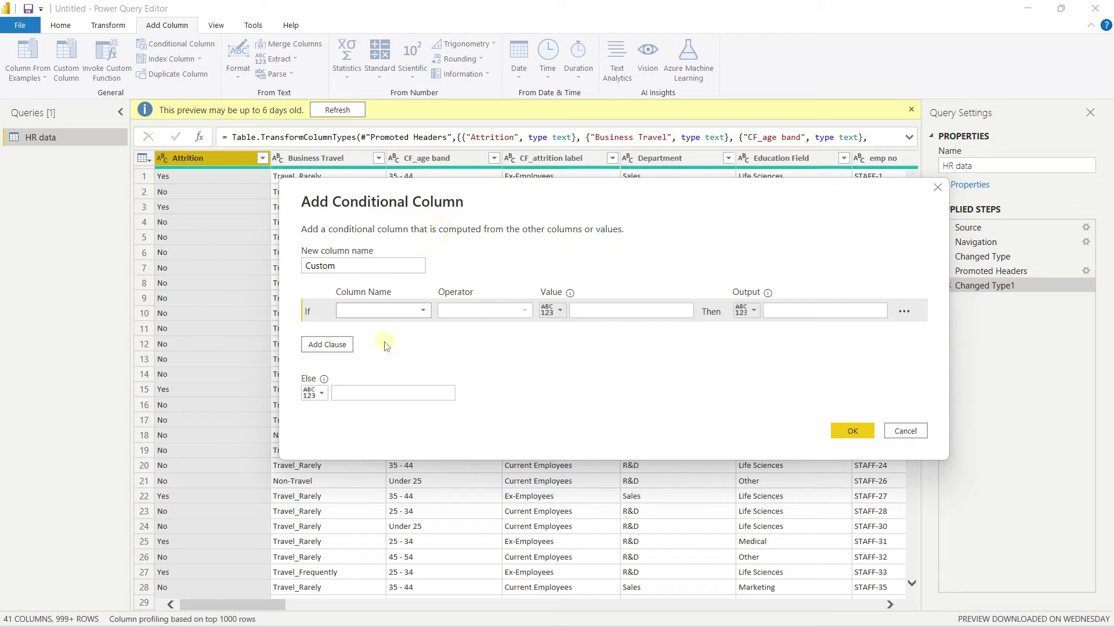
double_click(338, 267)
type("Attrition Count")
Define the Attrition Count rule to output 1 when Attrition equals Yes and 0 otherwise, and create the column.
left_click(388, 309)
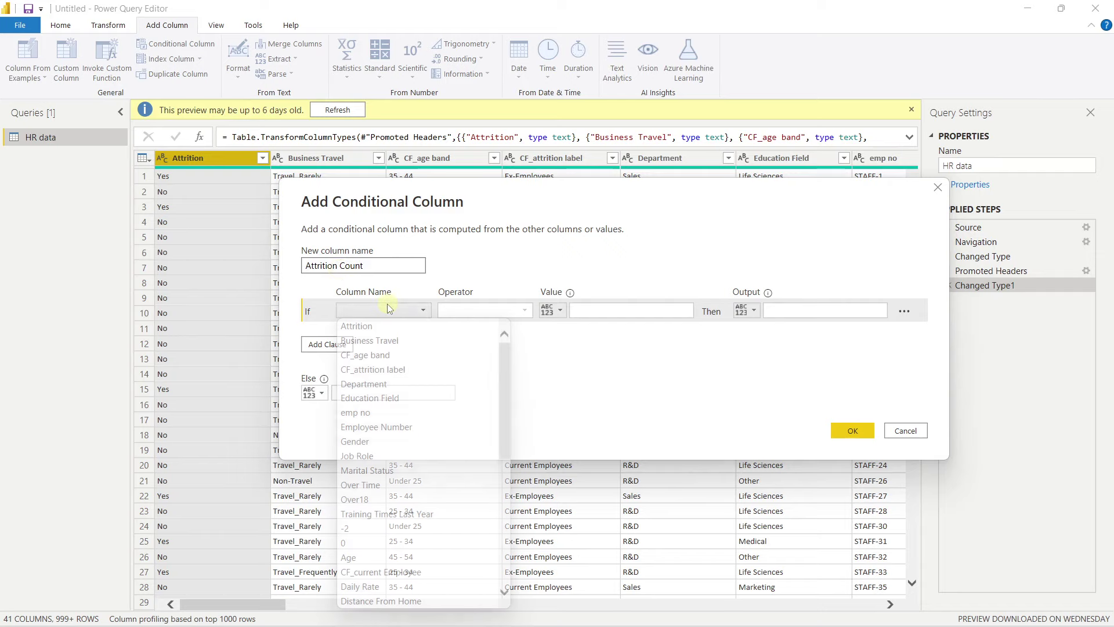
left_click(364, 325)
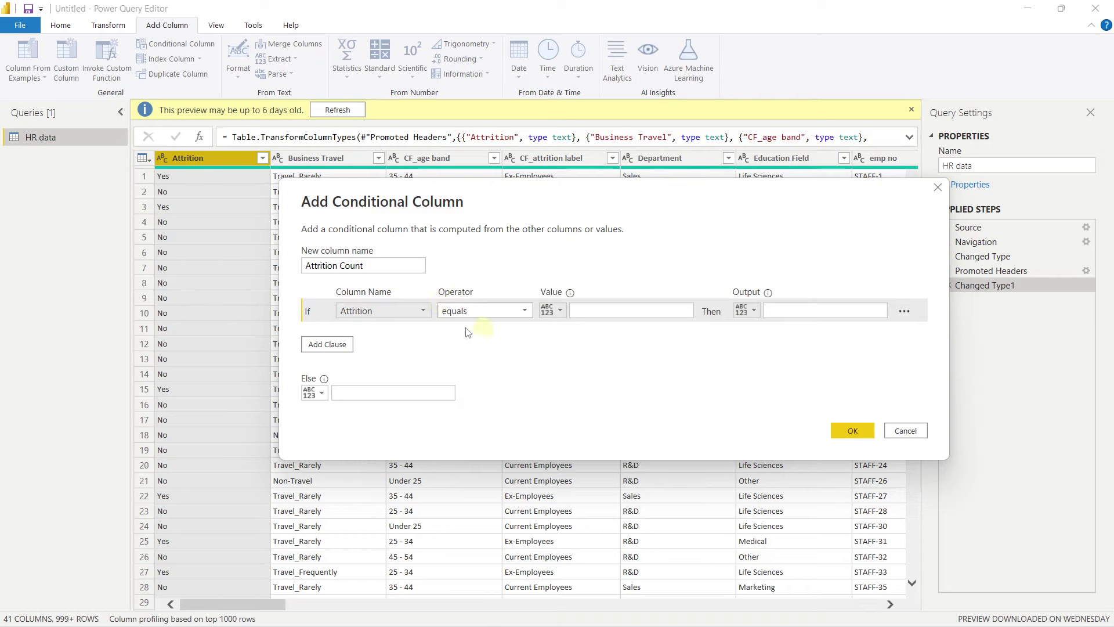
left_click(594, 314)
type("Yes")
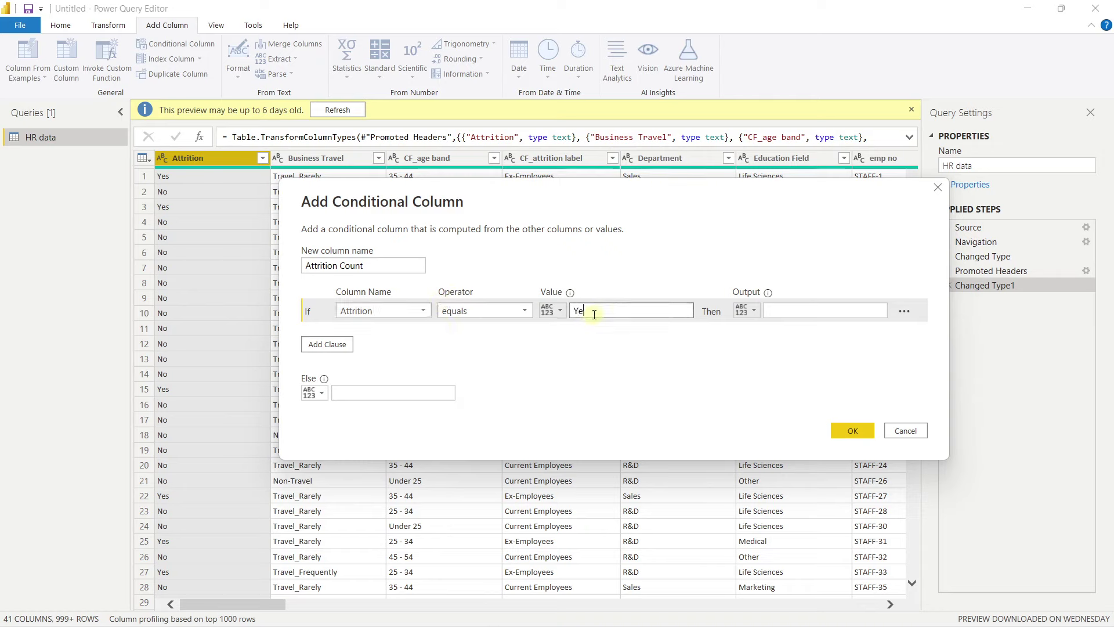
left_click(772, 304)
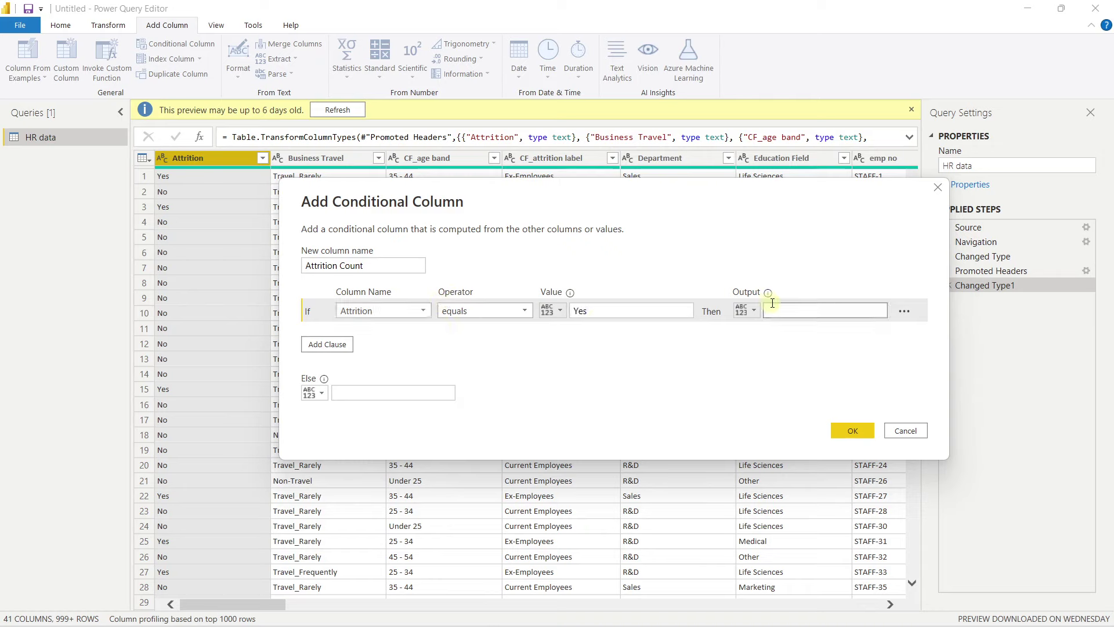
type("1")
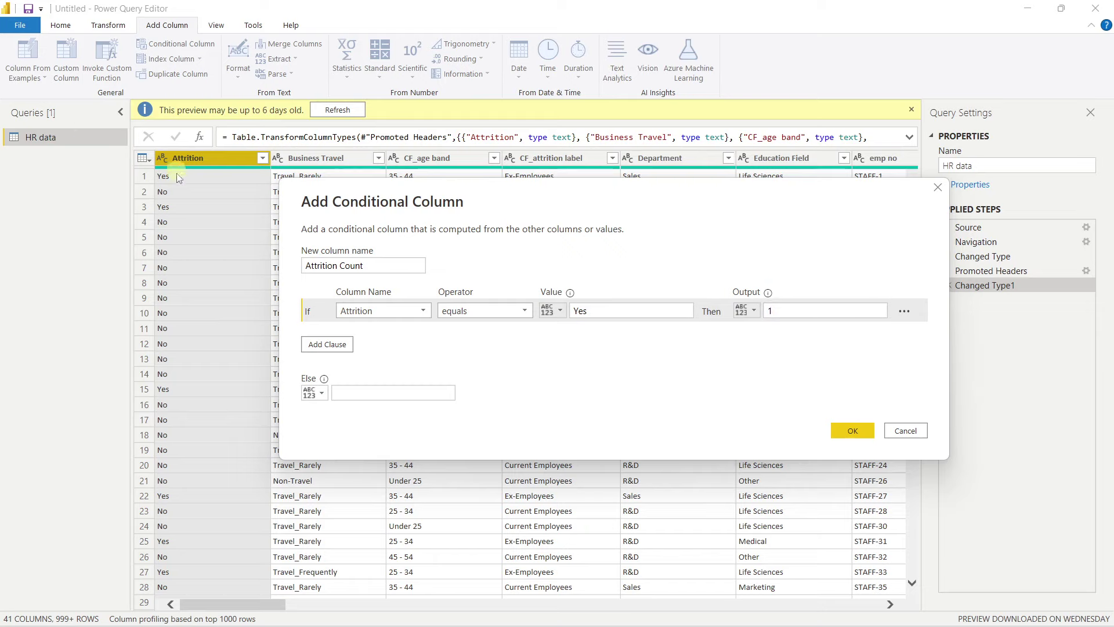
left_click(789, 311)
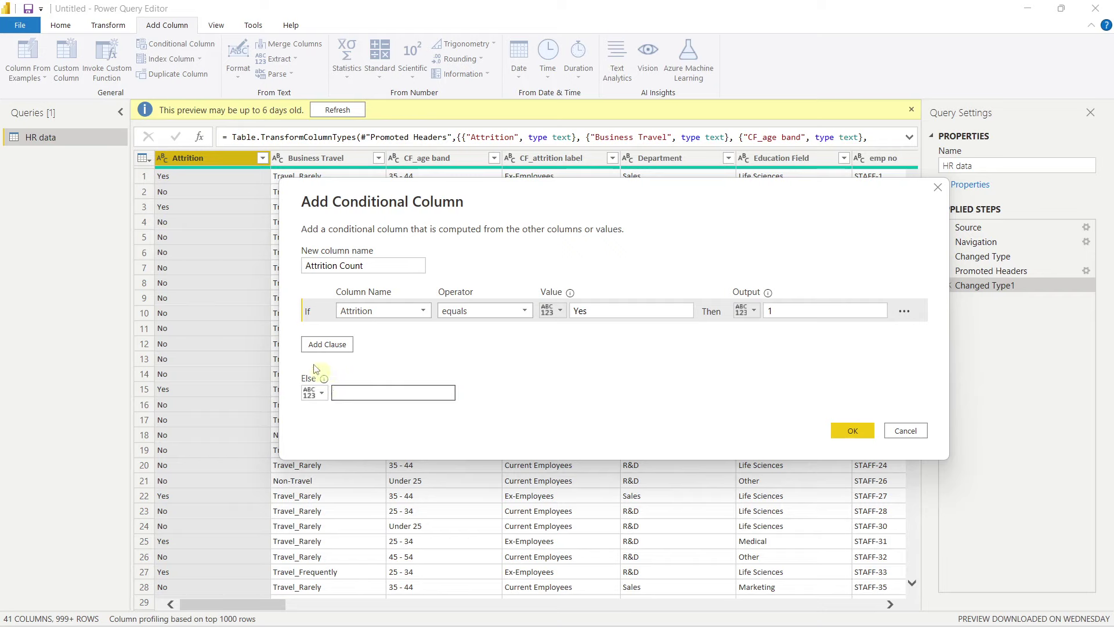
left_click(358, 394)
type("0")
left_click(849, 430)
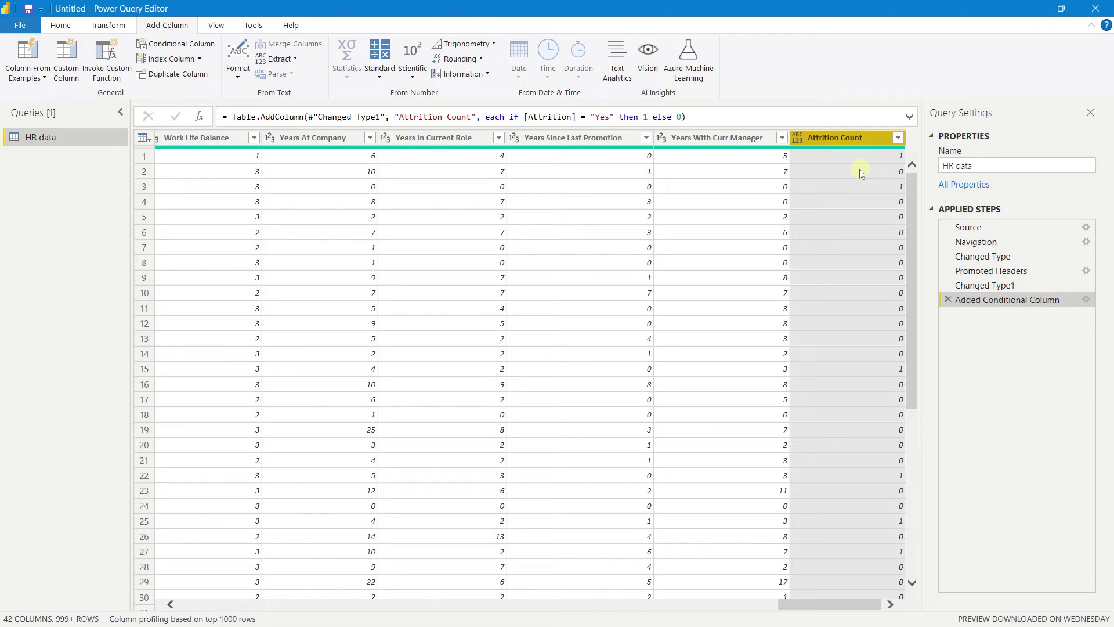
Apply the query changes and close the Power Query Editor to return to the report.
left_click(727, 293)
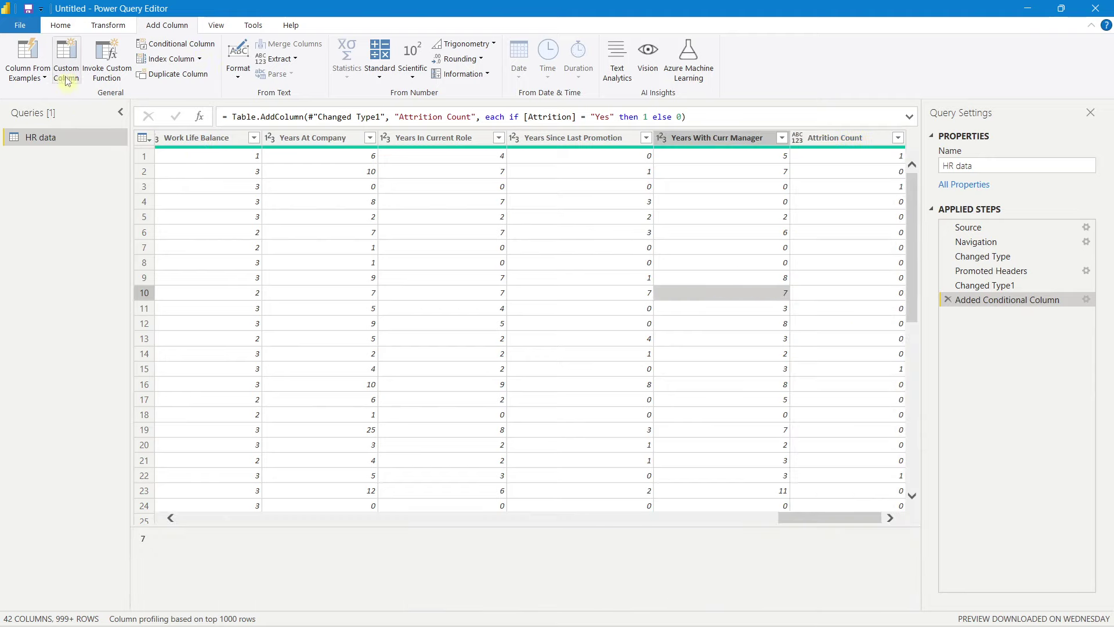
left_click(60, 26)
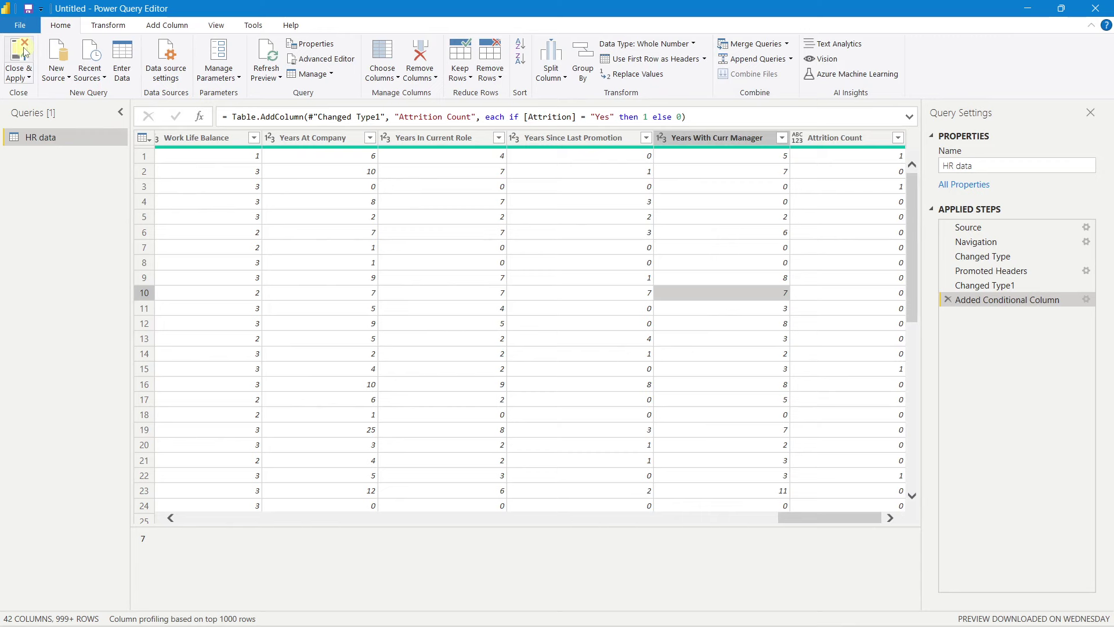
left_click(24, 52)
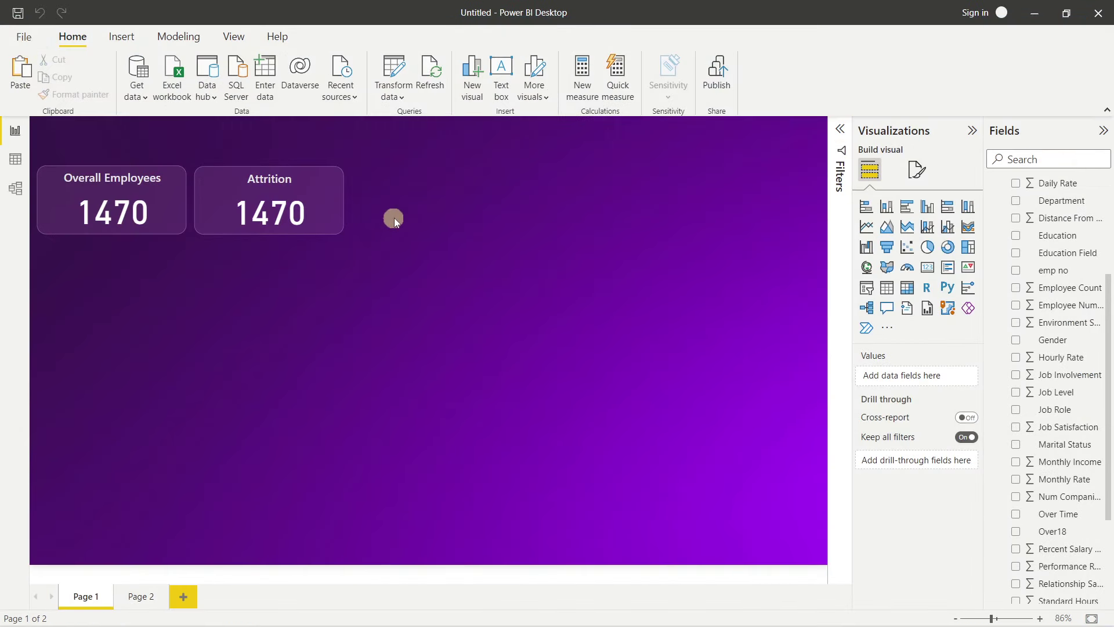
Change the data type of the Attrition Count column in the HR data table to Whole number and accept the conversion.
left_click(15, 159)
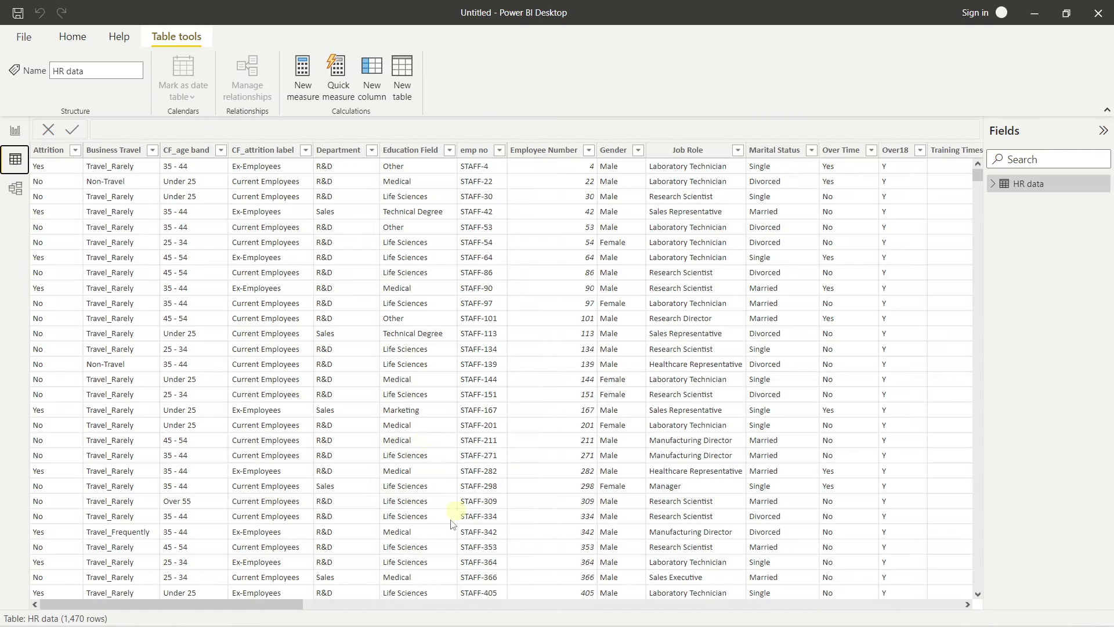
left_click_drag(279, 606, 928, 603)
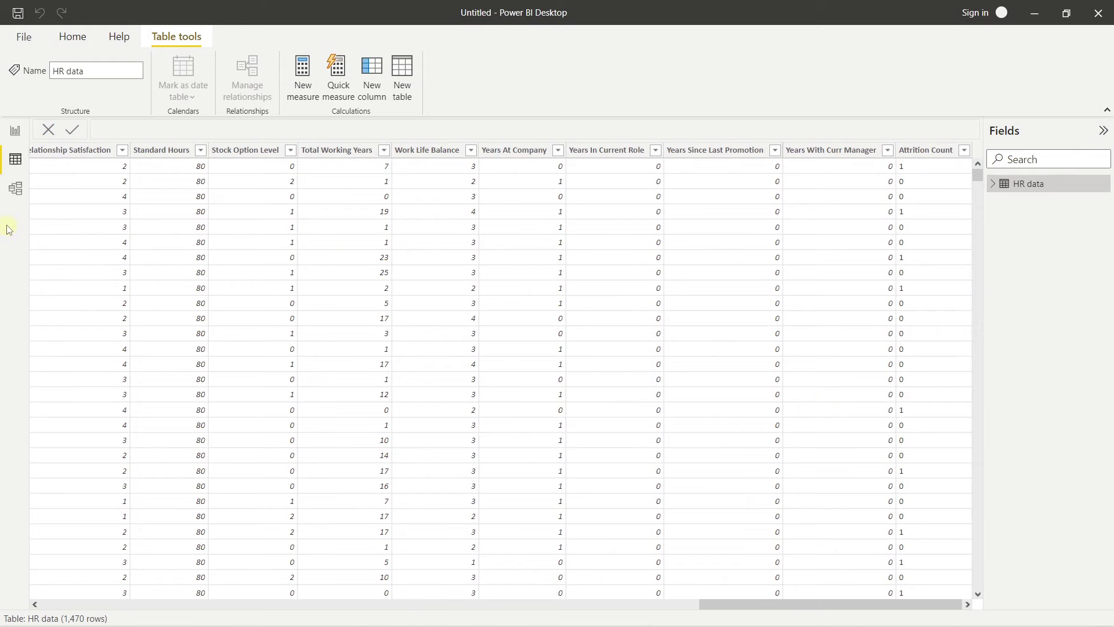
left_click(901, 151)
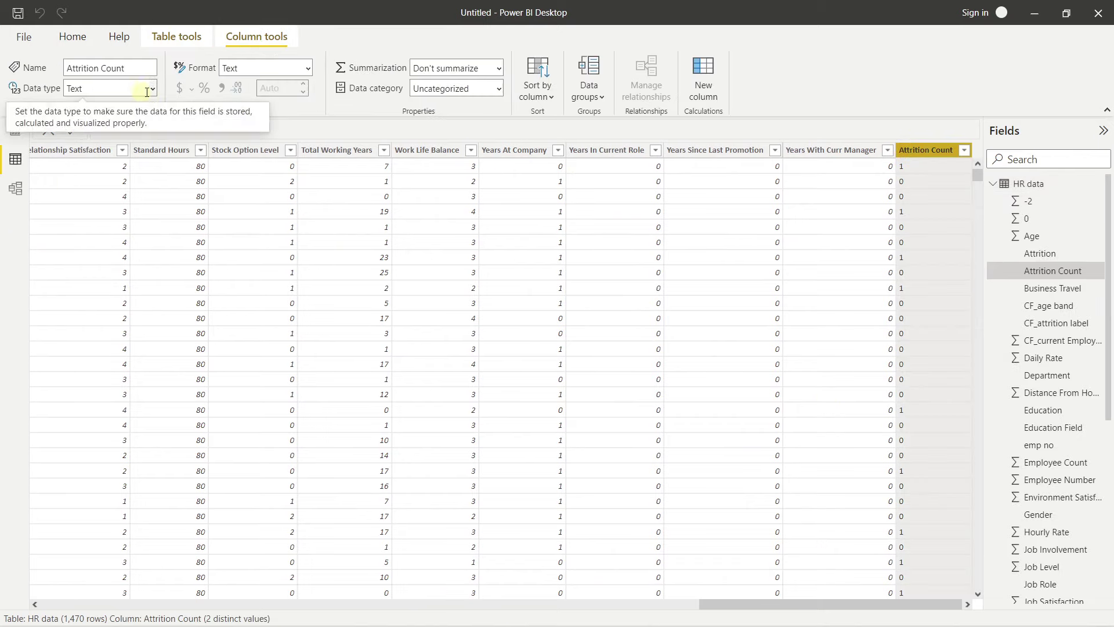
left_click(154, 88)
left_click(93, 105)
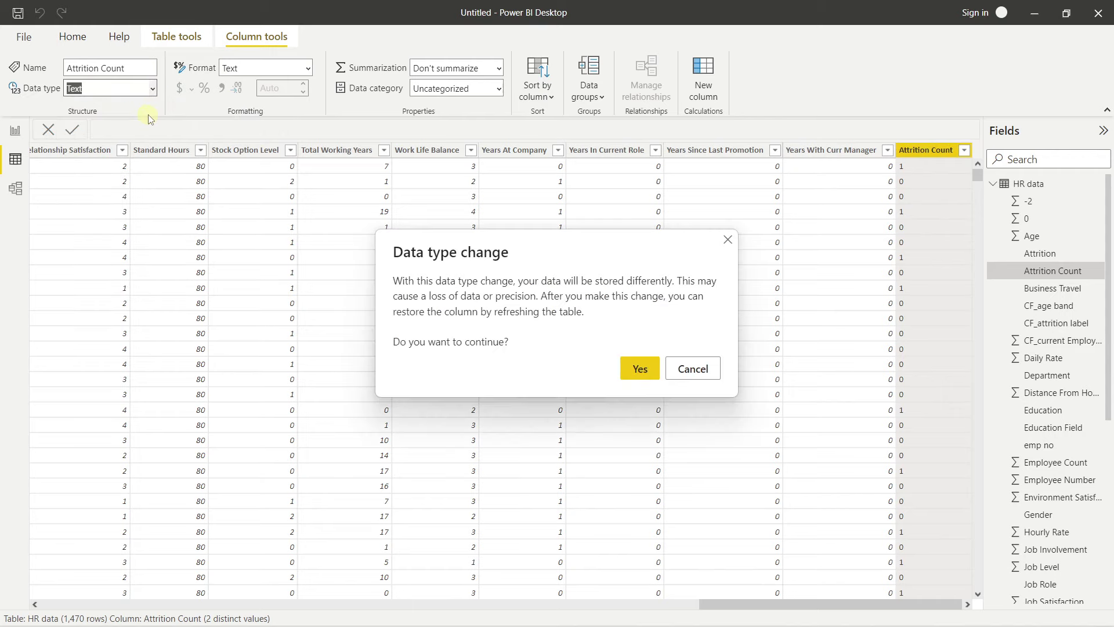
left_click(640, 368)
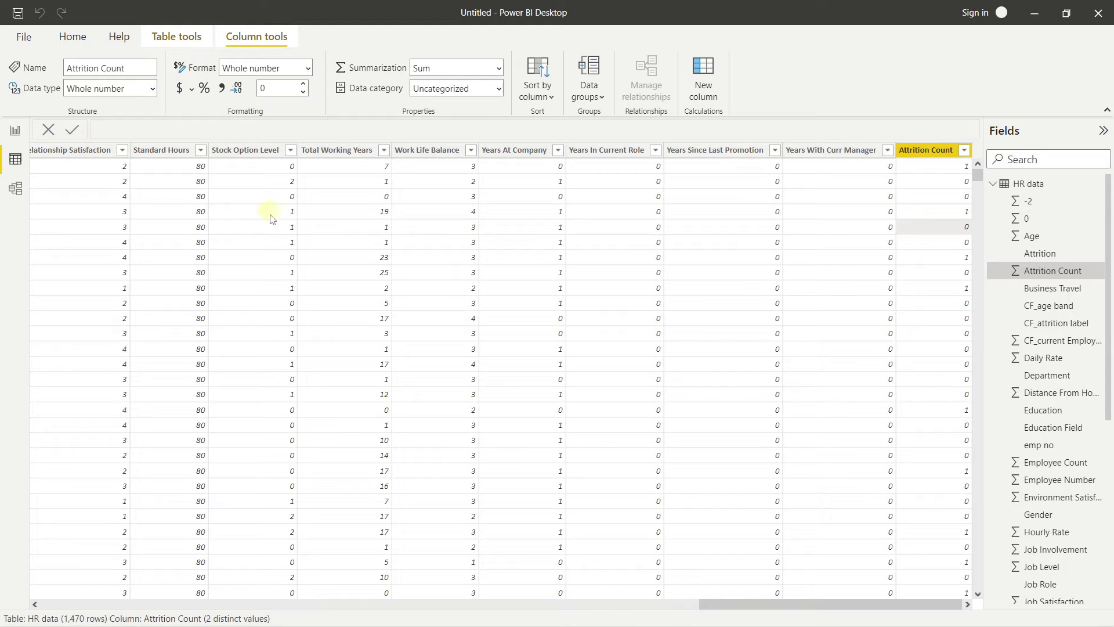
Return to the report page and make the Attrition card show the sum of Attrition Count.
left_click(16, 131)
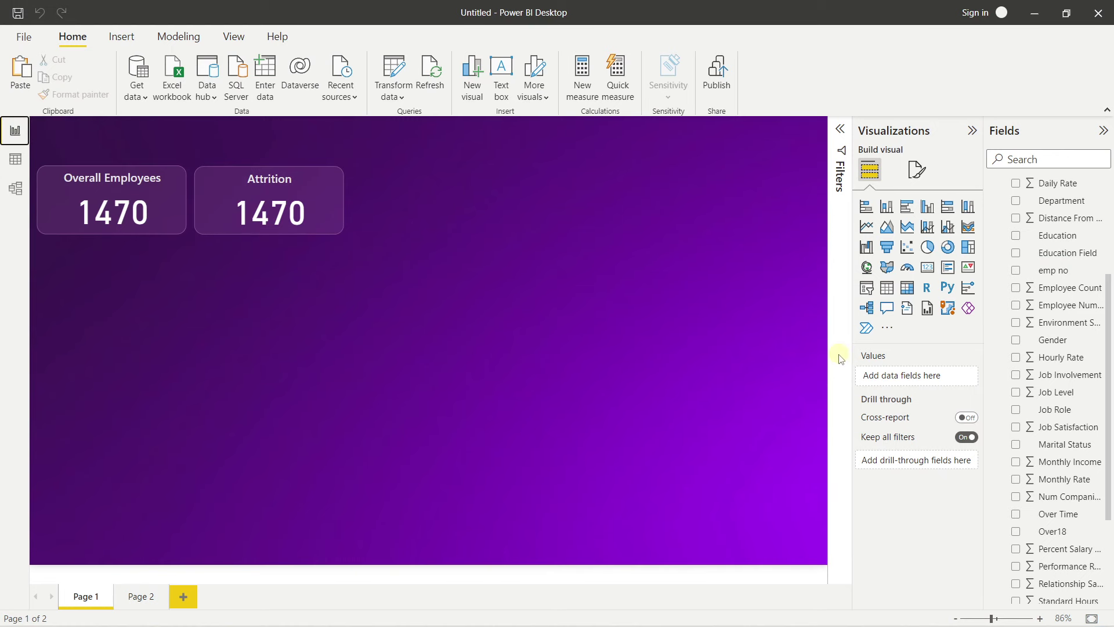
scroll(1063, 400, "down", 3)
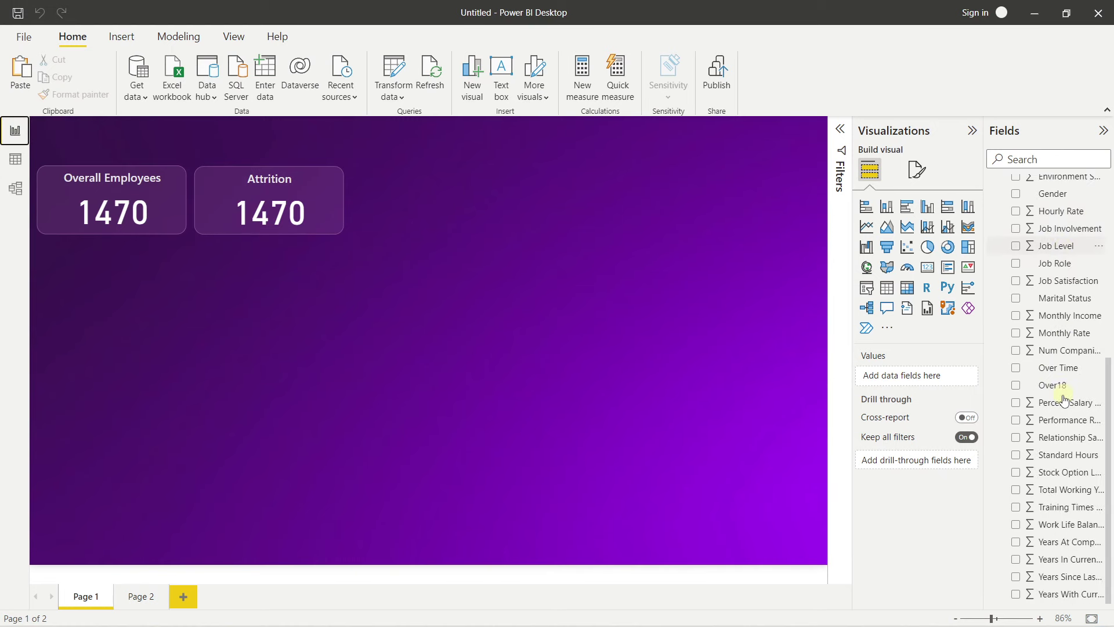
scroll(1061, 390, "up", 7)
scroll(1064, 357, "down", 3)
scroll(1067, 355, "up", 3)
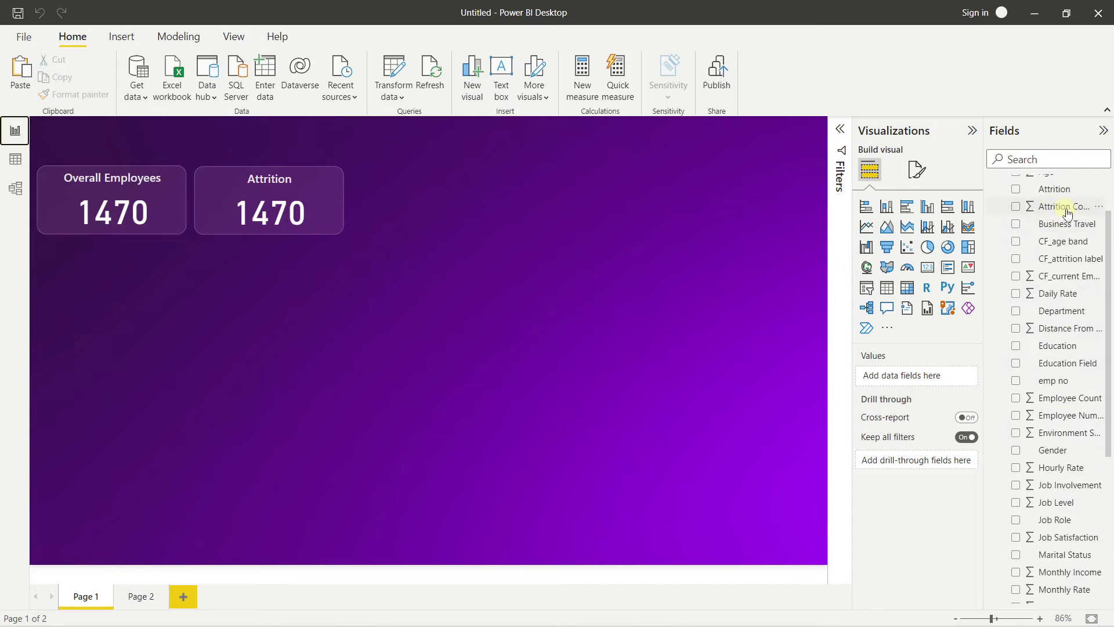
left_click_drag(1060, 212, 925, 377)
left_click(230, 178)
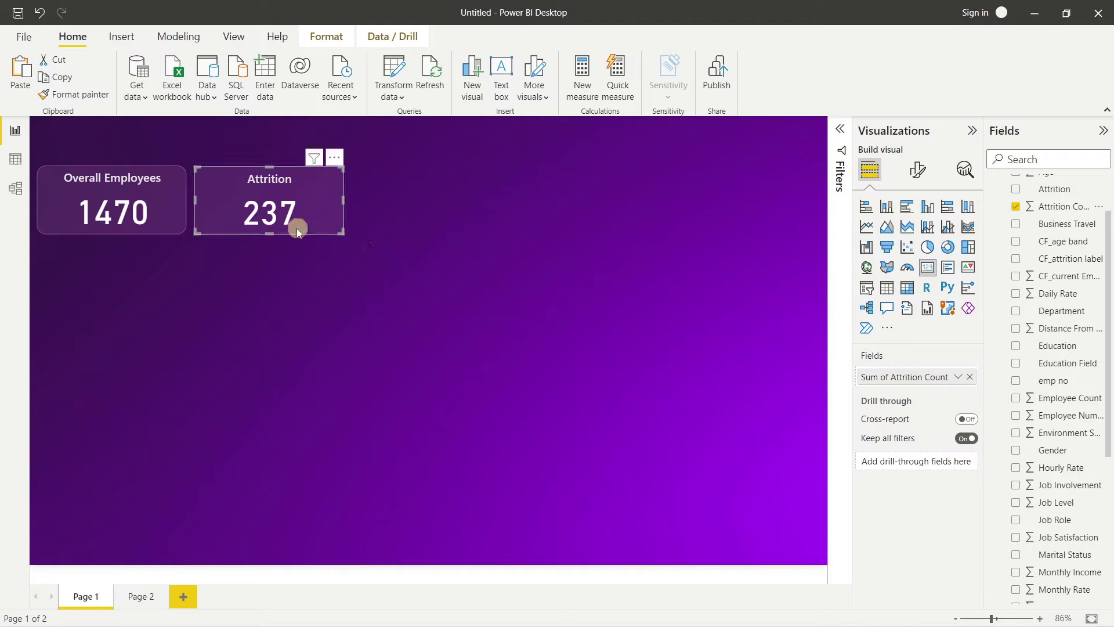
left_click(367, 273)
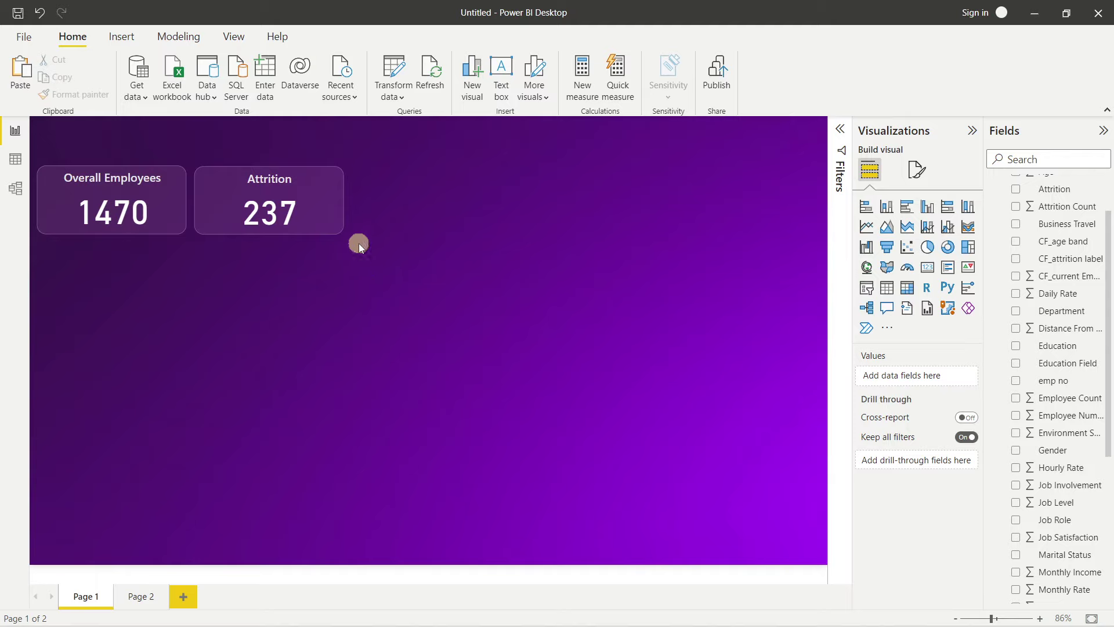
Duplicate the Overall Employees card and place the copy directly to the right of the Attrition card with a matching gap.
left_click(177, 228)
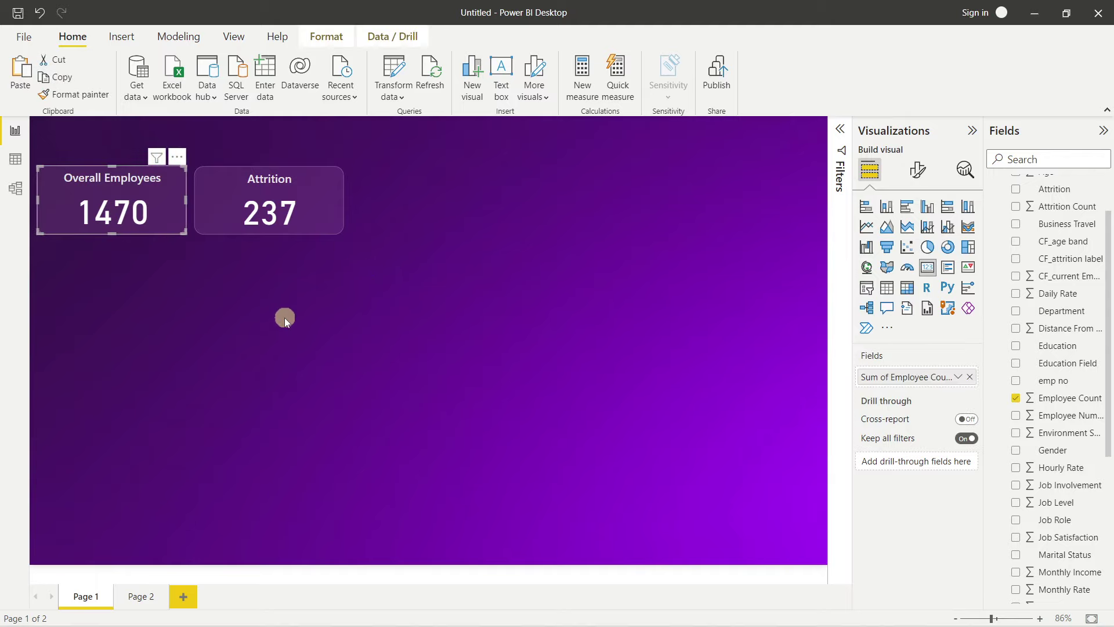
key("ctrl+c")
key("ctrl+v")
left_click_drag(174, 187, 477, 200)
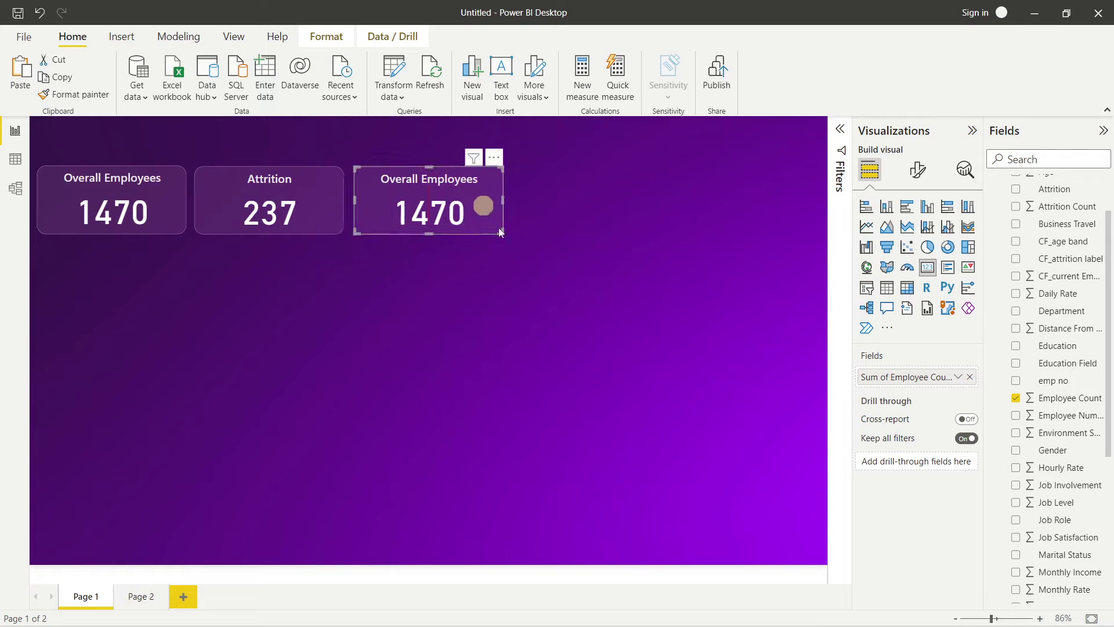
left_click(560, 255)
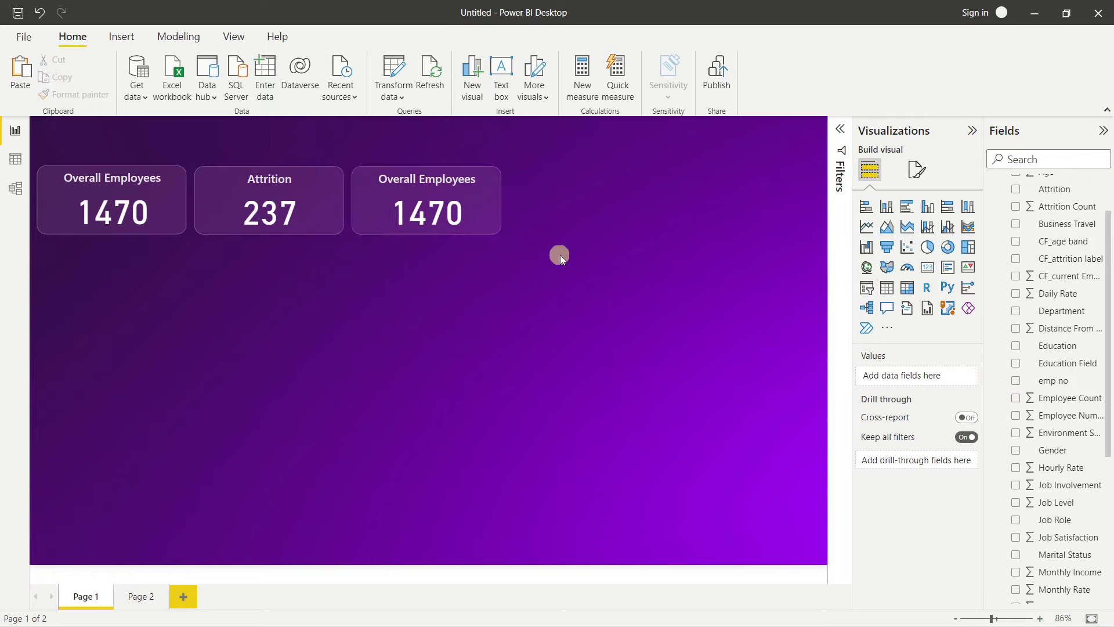
Change the title text of the third card to "Attrition Rate".
left_click(495, 195)
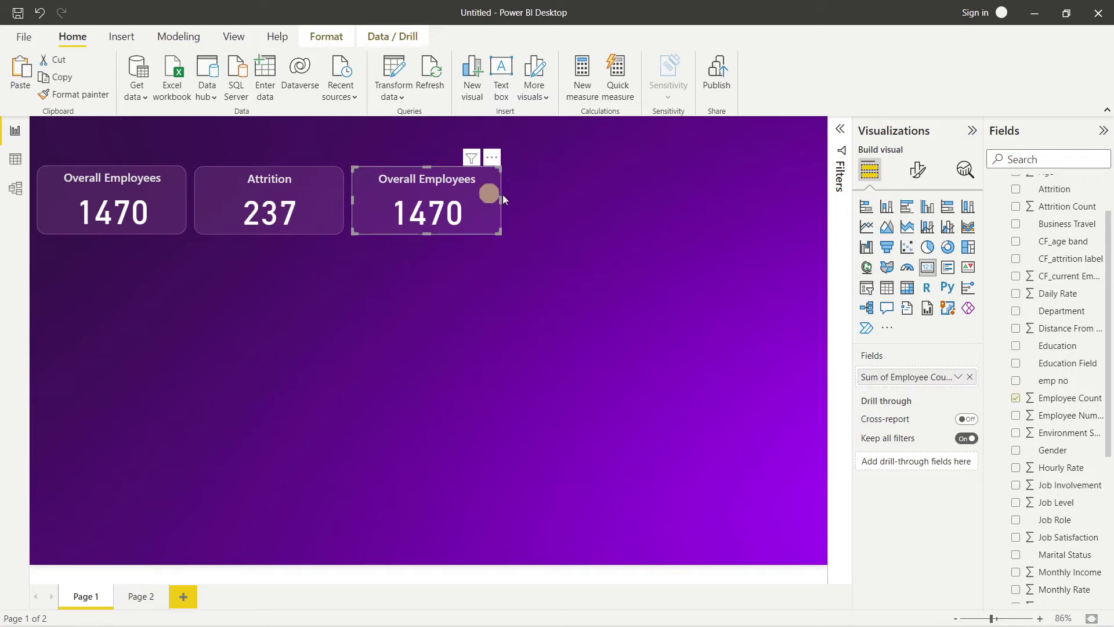
left_click(917, 171)
left_click(917, 236)
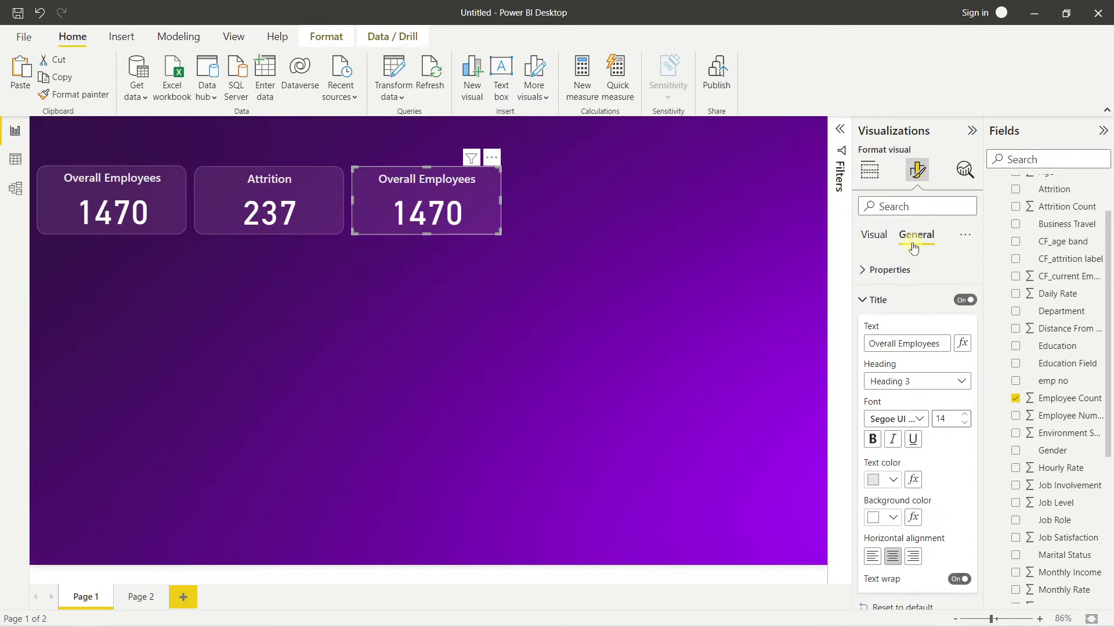
triple_click(891, 343)
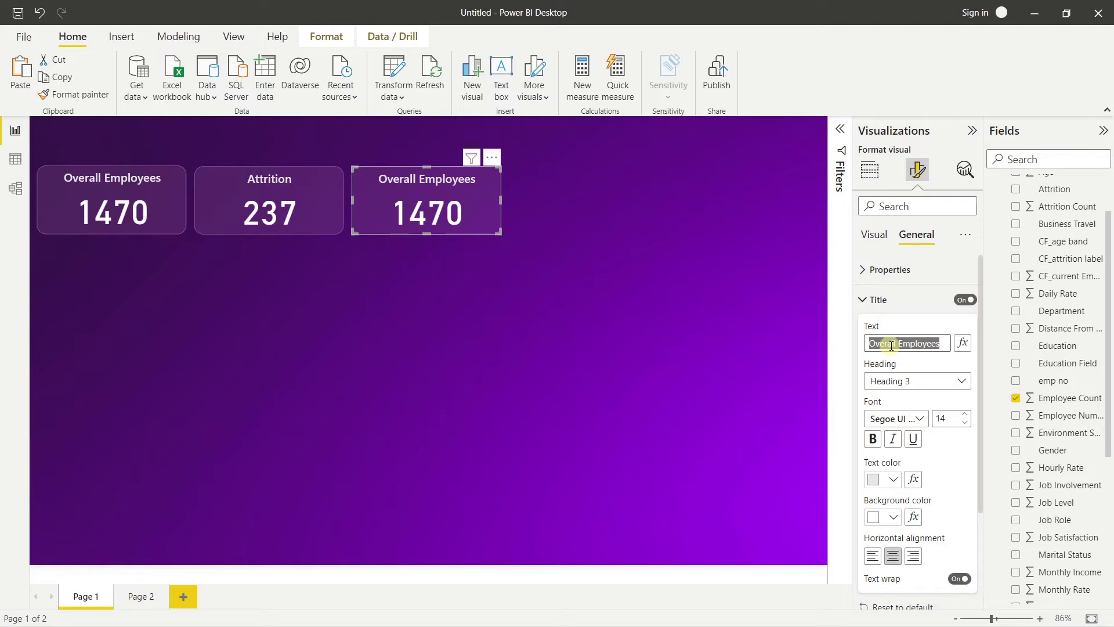
type("Attr")
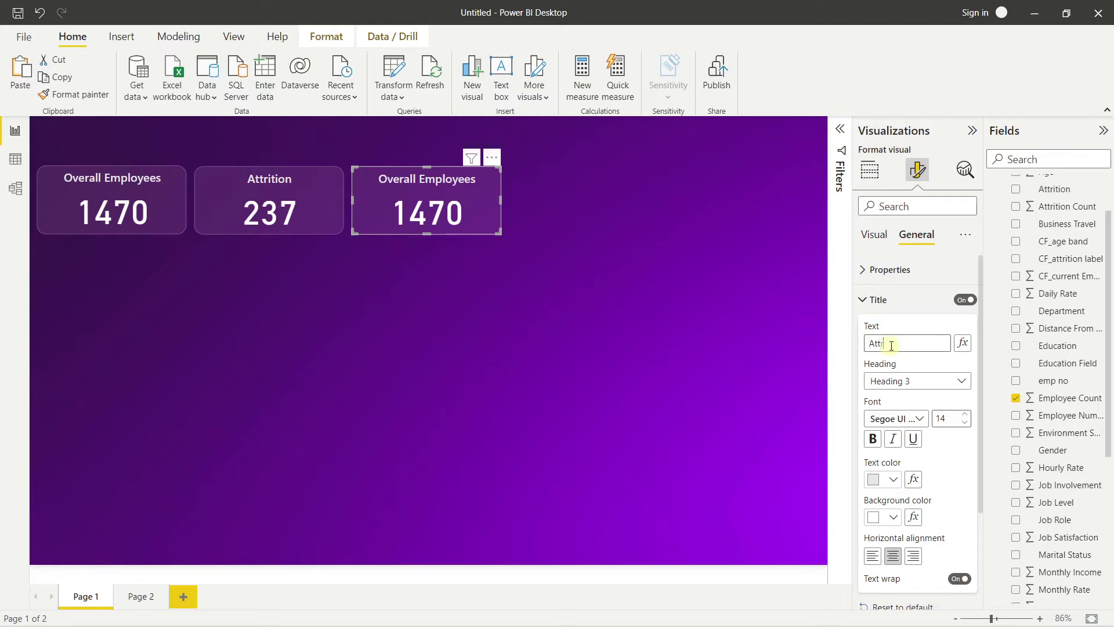
type("ition Rate")
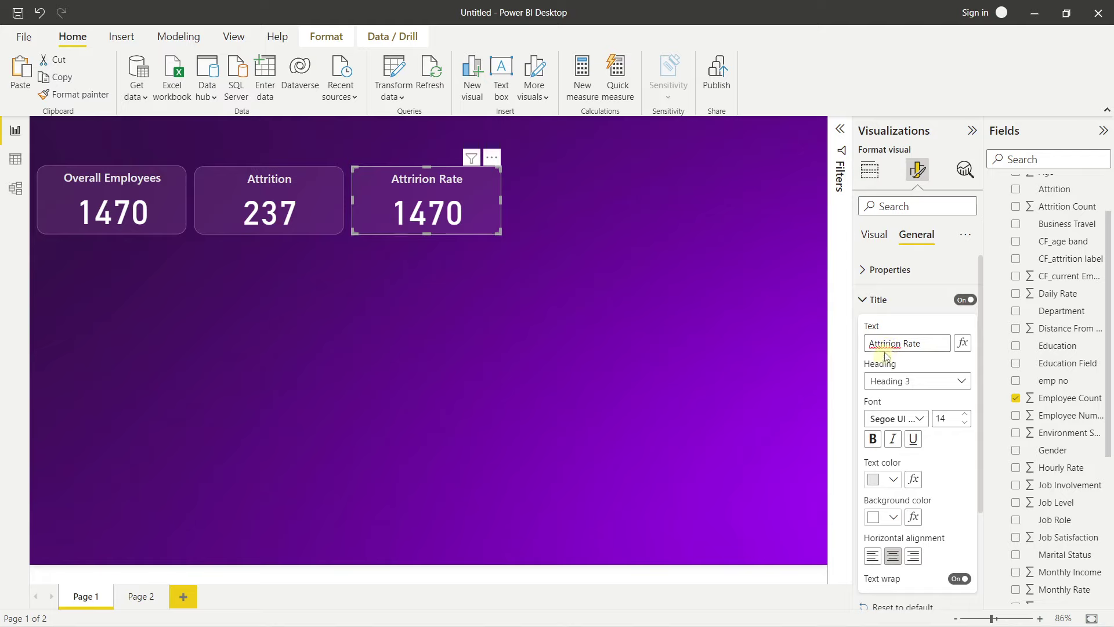
left_click(885, 344)
key("Delete")
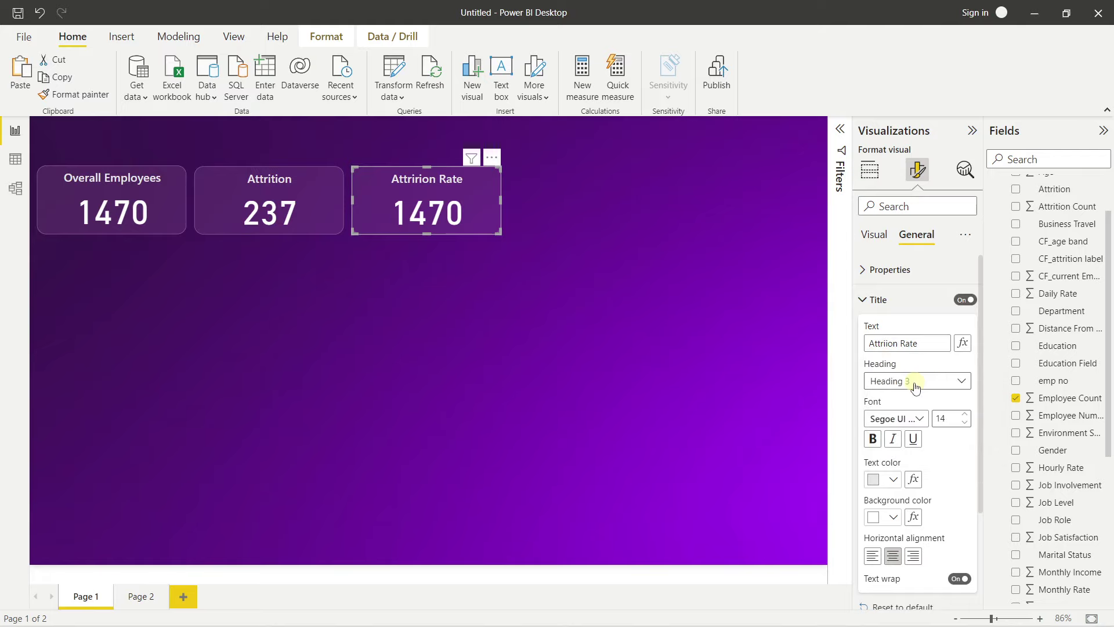
left_click(894, 343)
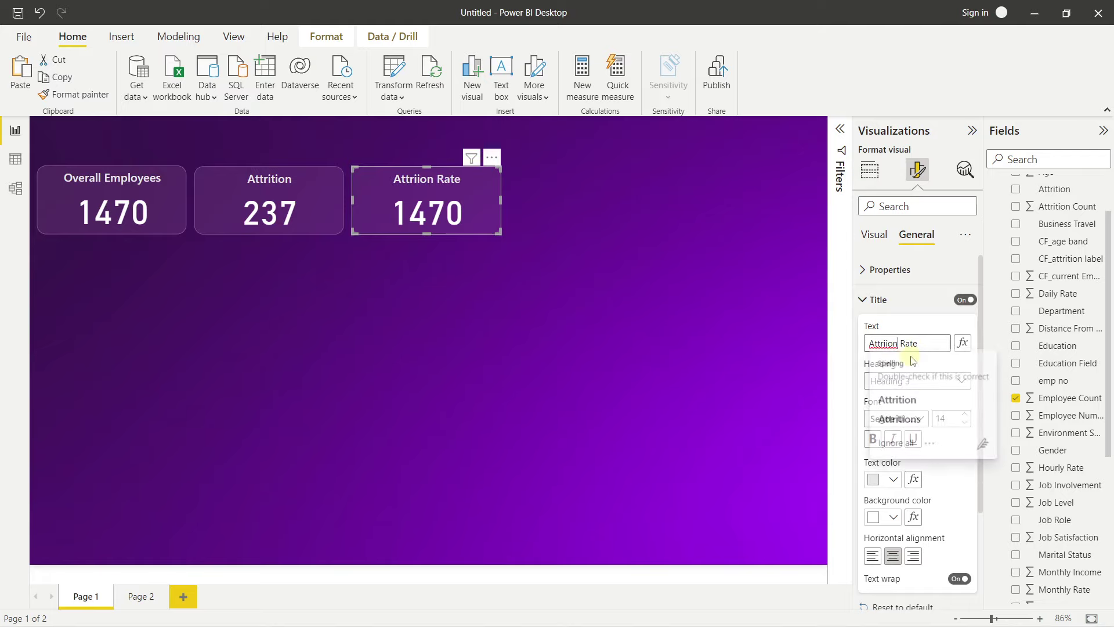
key("BackSpace")
key("BackSpace")
key("BackSpace")
key("BackSpace")
type("ition")
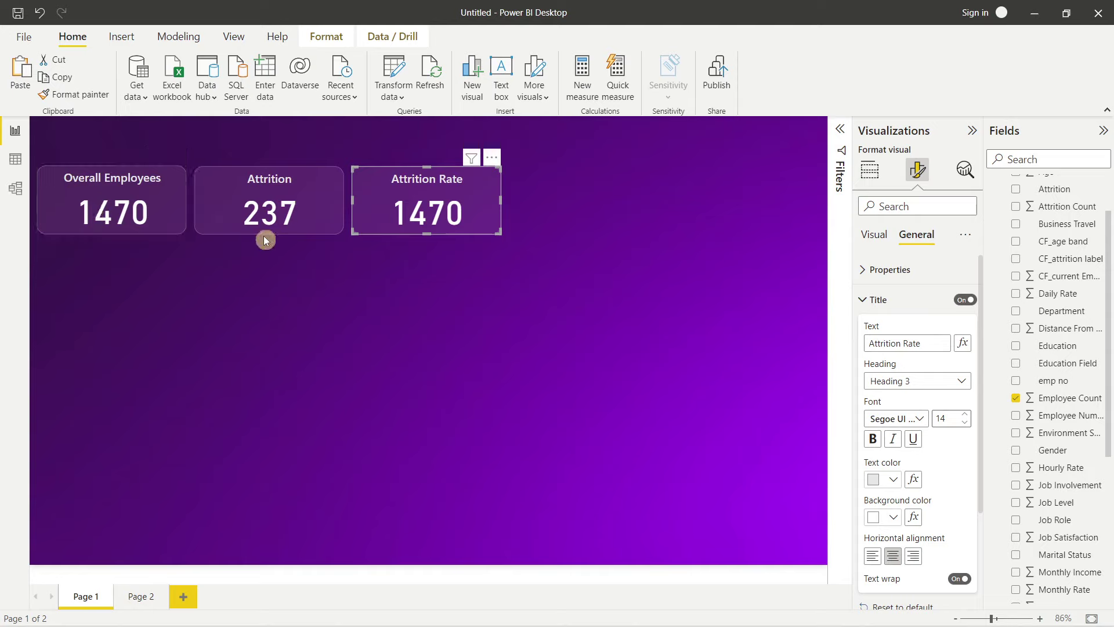
Create a measure in the HR data table named "Attriron Rate" and start its formula with SUM('HR data'[Attrition Count]).
left_click(260, 311)
left_click(497, 211)
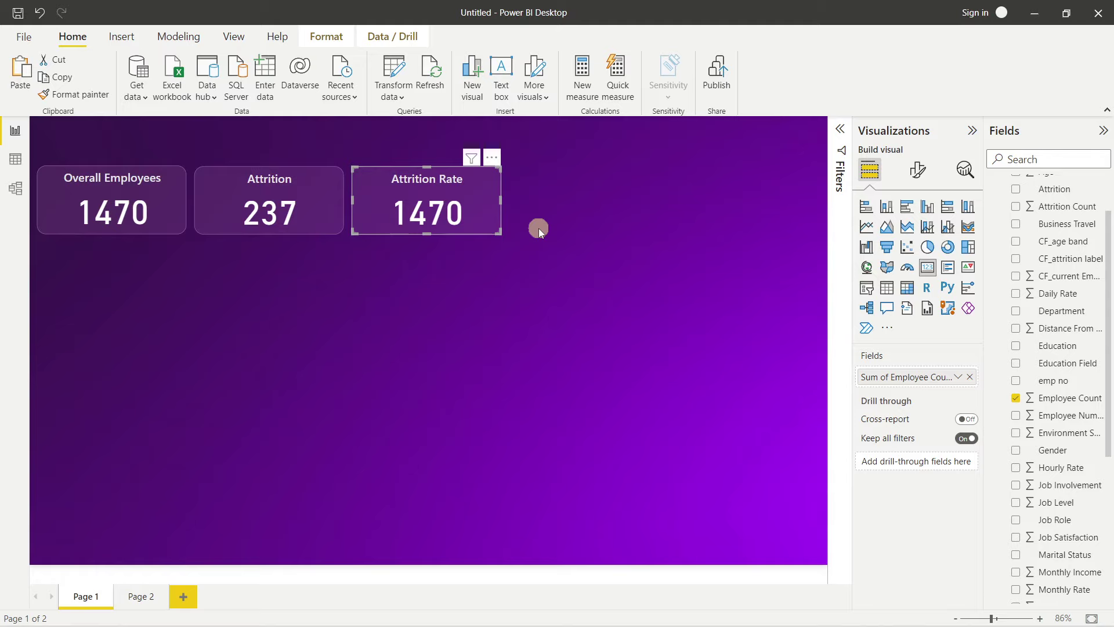
scroll(1110, 281, "up", 2)
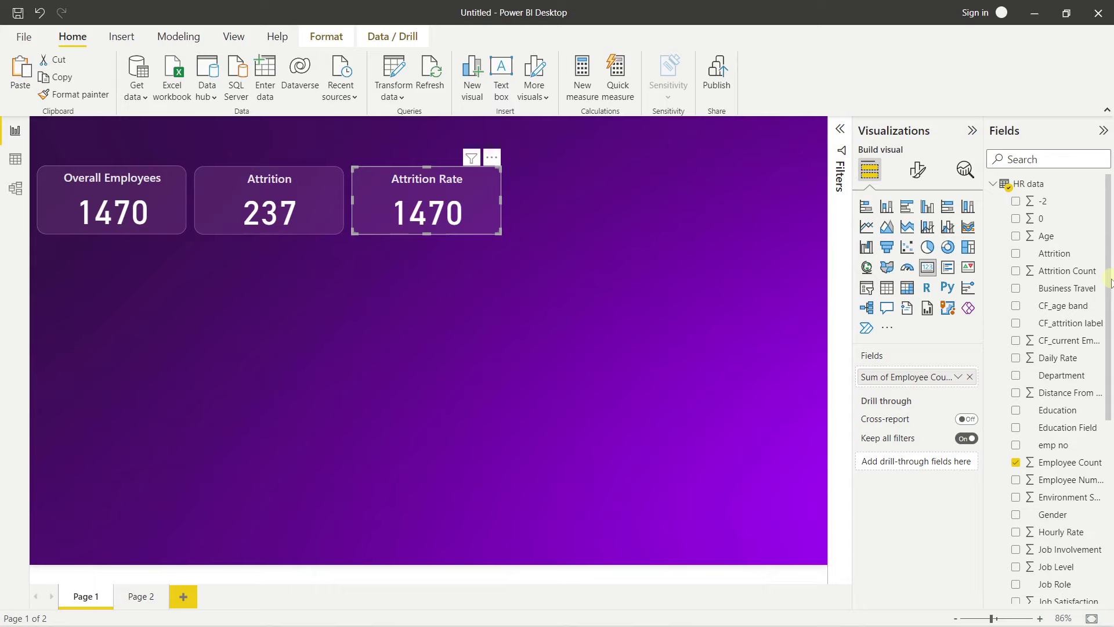
right_click(1027, 186)
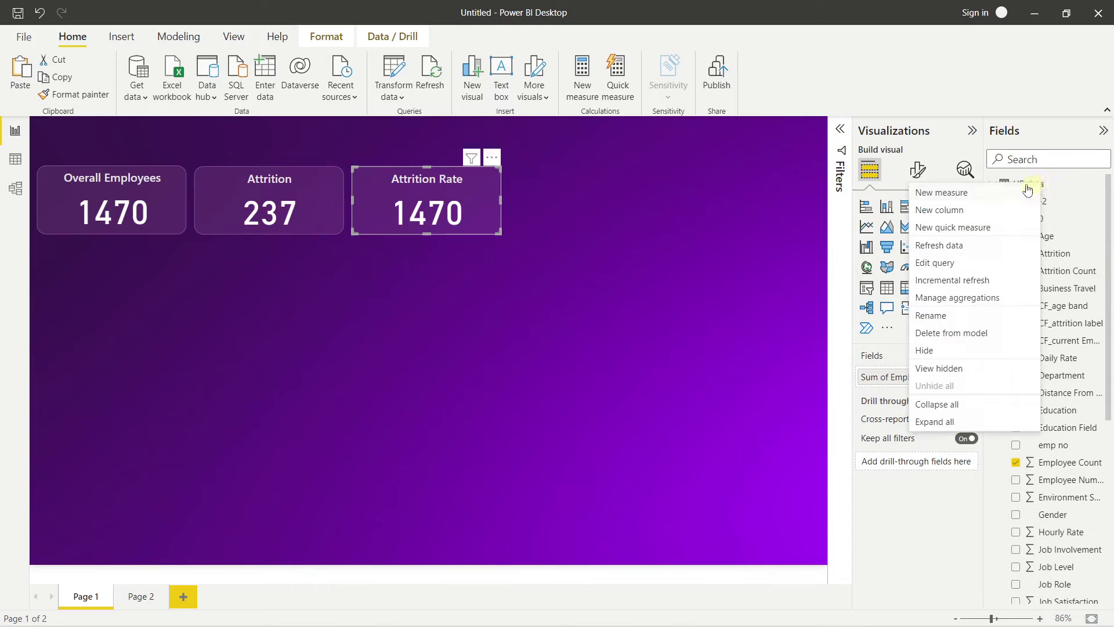
key("Escape")
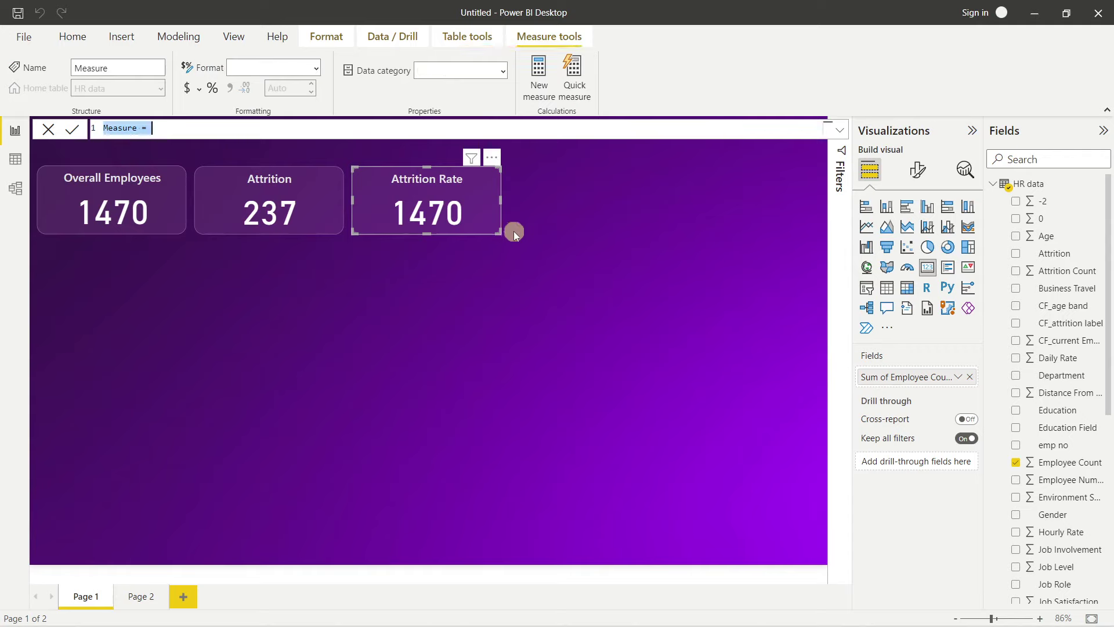
double_click(113, 129)
type("Attriron")
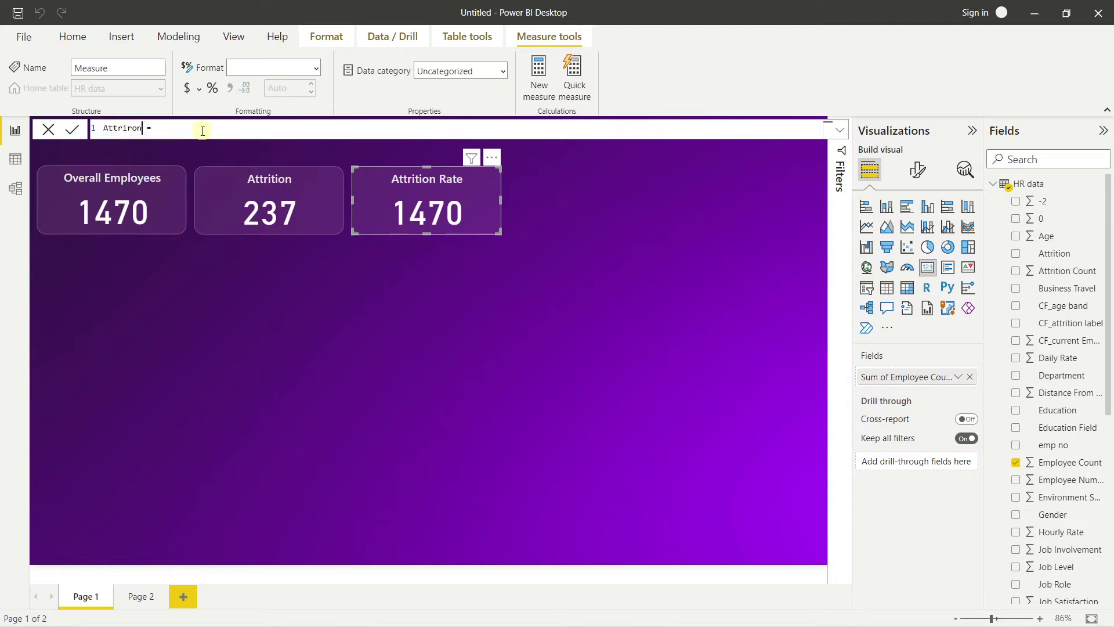
type(" Rate = SUM(")
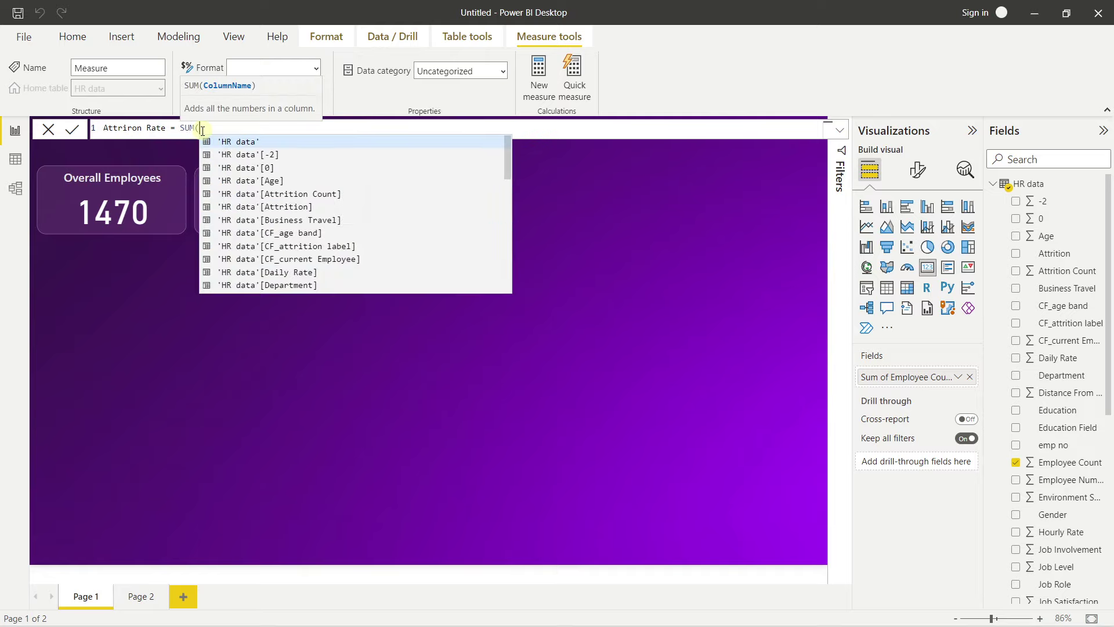
type("attr")
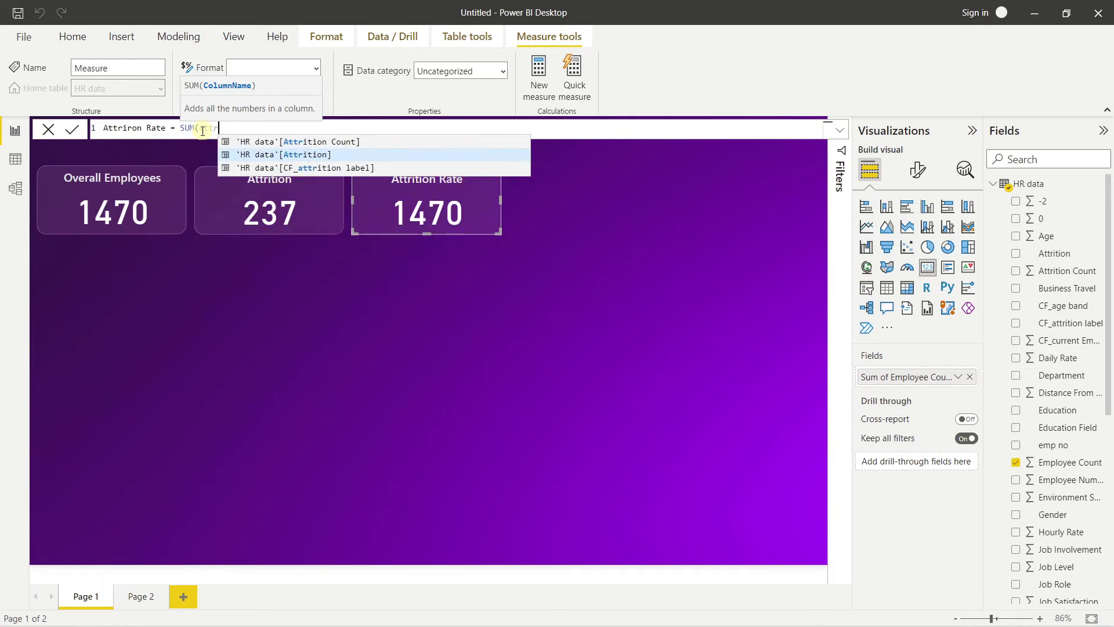
left_click(272, 142)
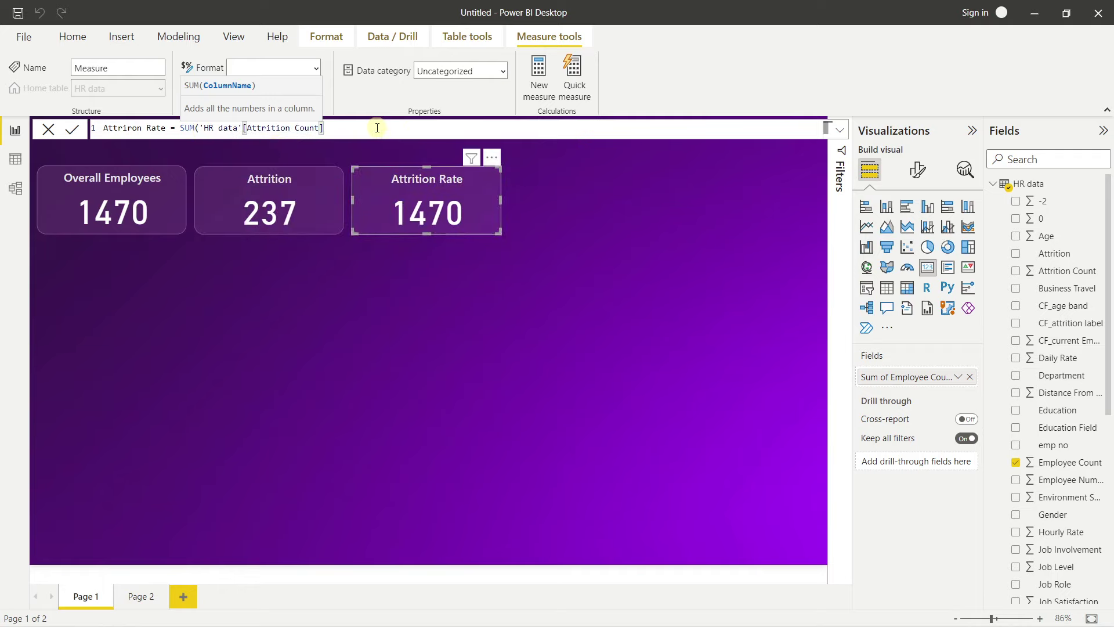
type(")")
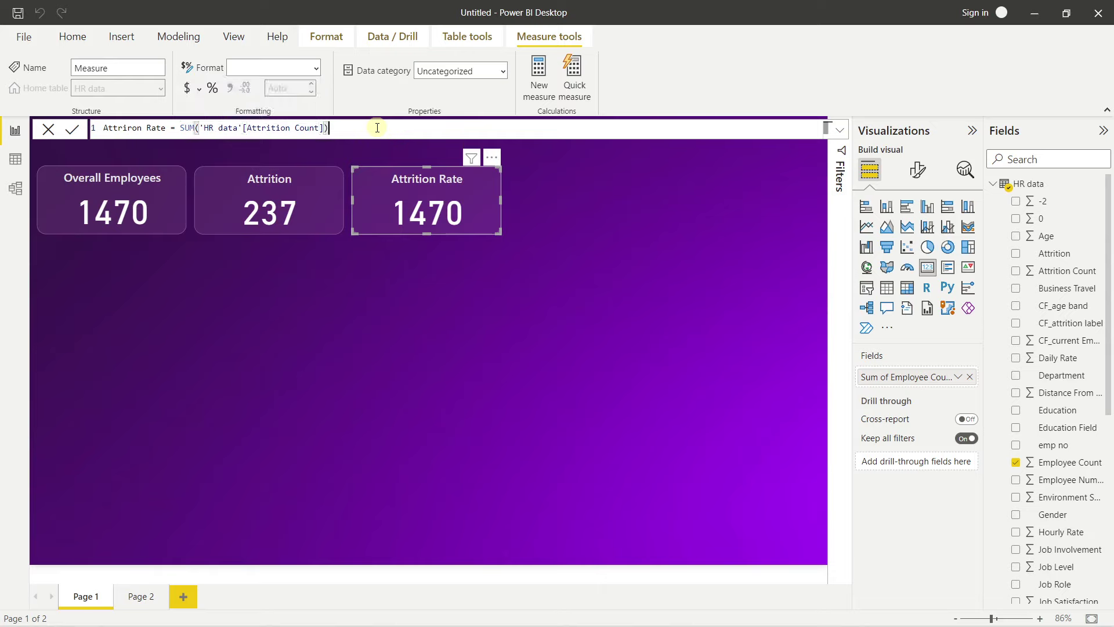
Complete the measure by dividing by SUM('HR data'[Employee Count]), commit it and close the formula bar.
type("/SUM(")
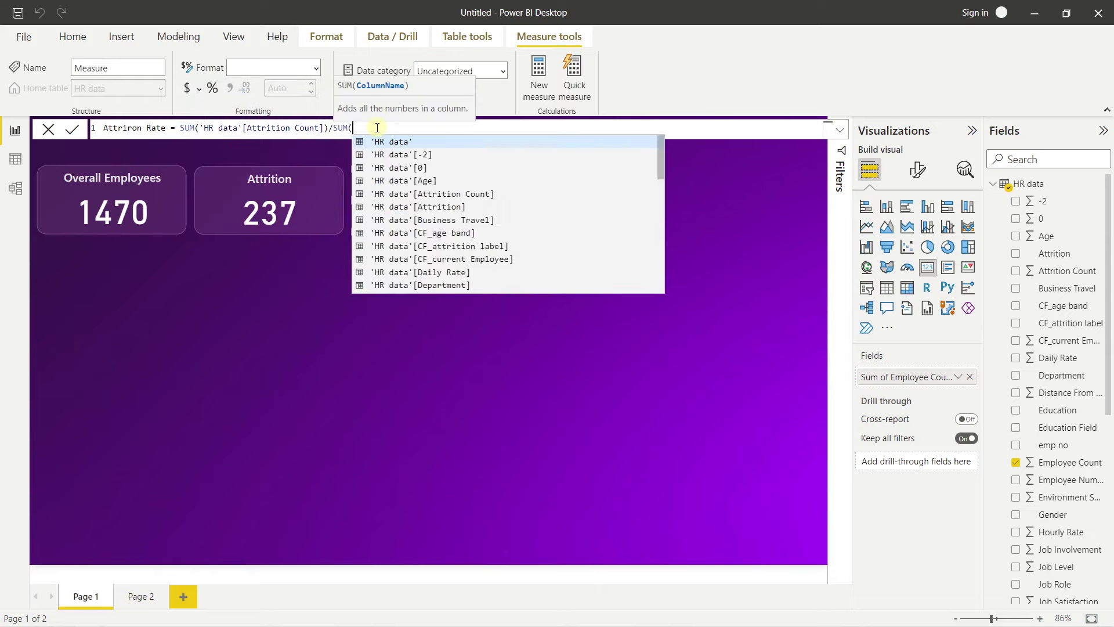
type("emplo")
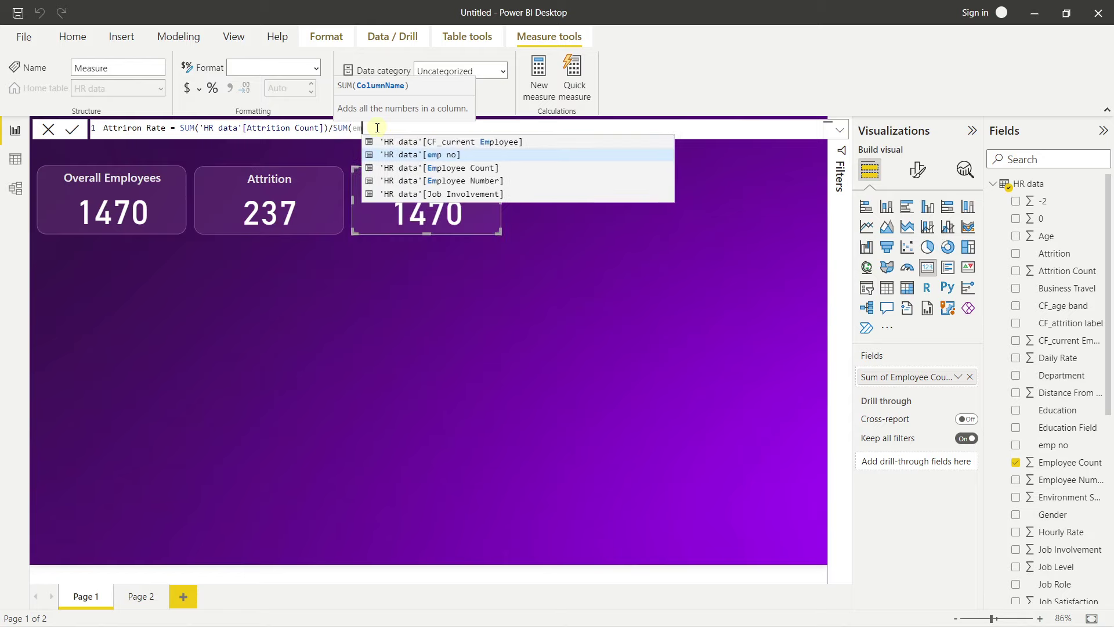
left_click(429, 161)
type(")")
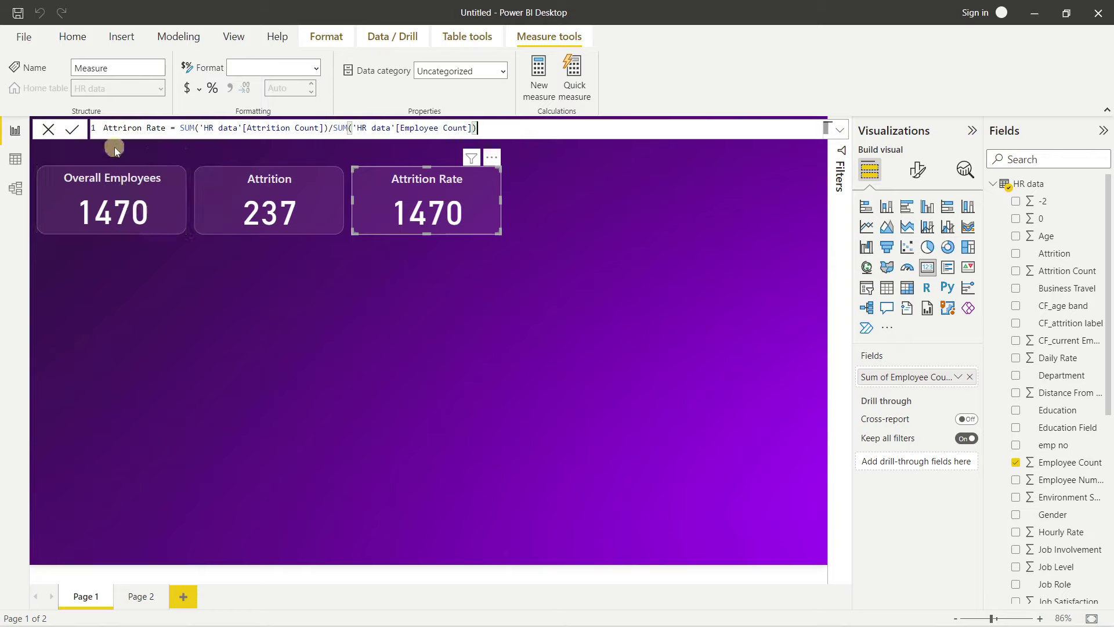
left_click(72, 129)
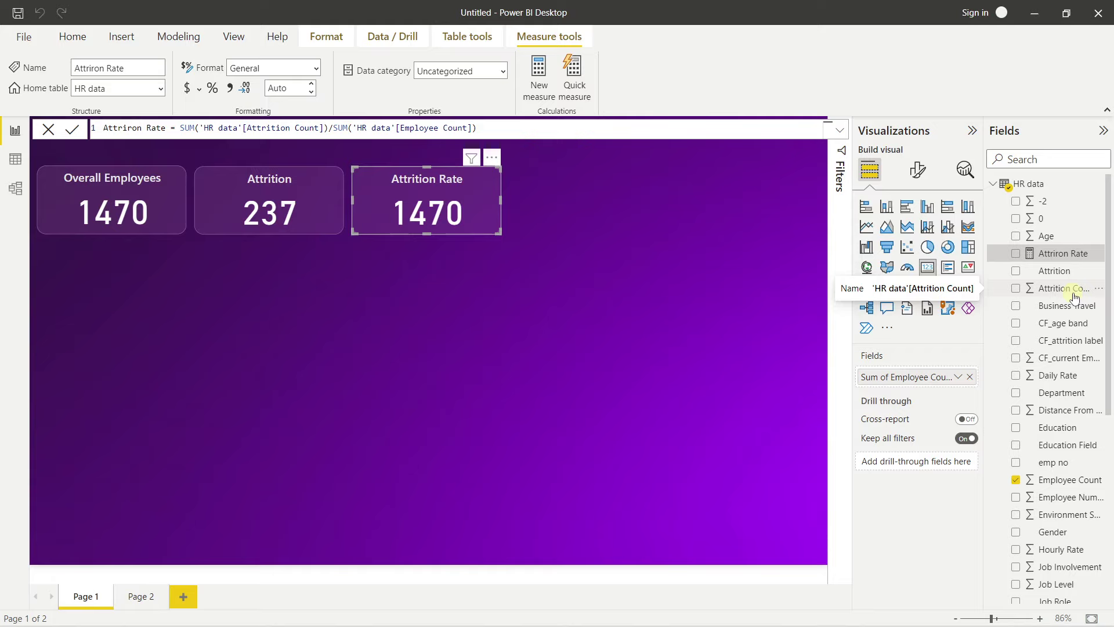
left_click(49, 130)
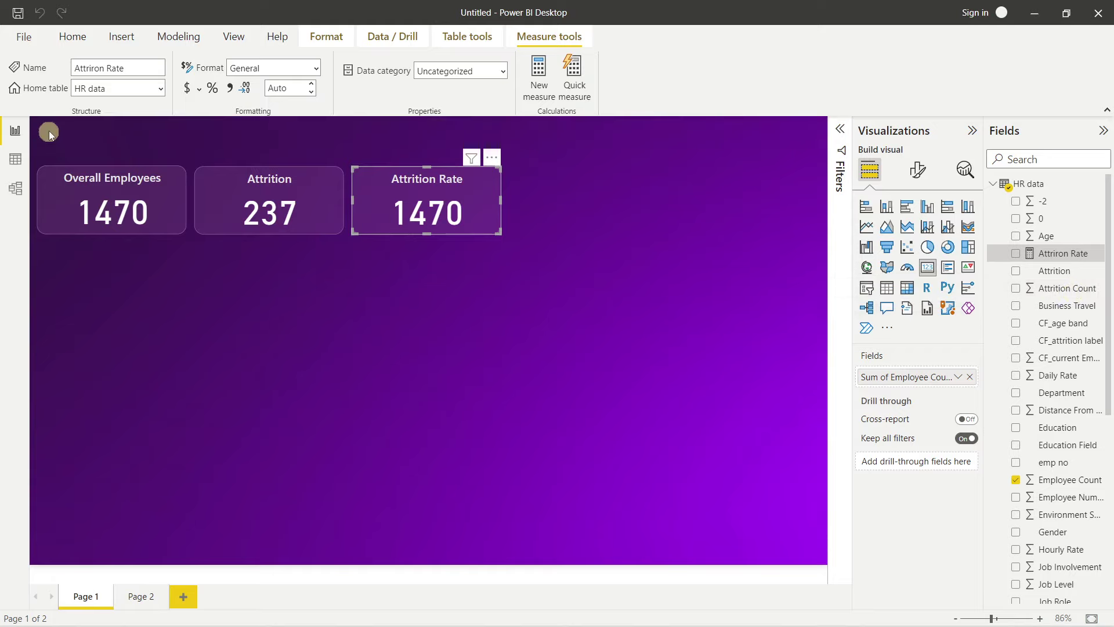
Replace the Attrition Rate card's field with the Attriron Rate measure and format that measure as Percentage.
left_click_drag(1049, 255, 916, 378)
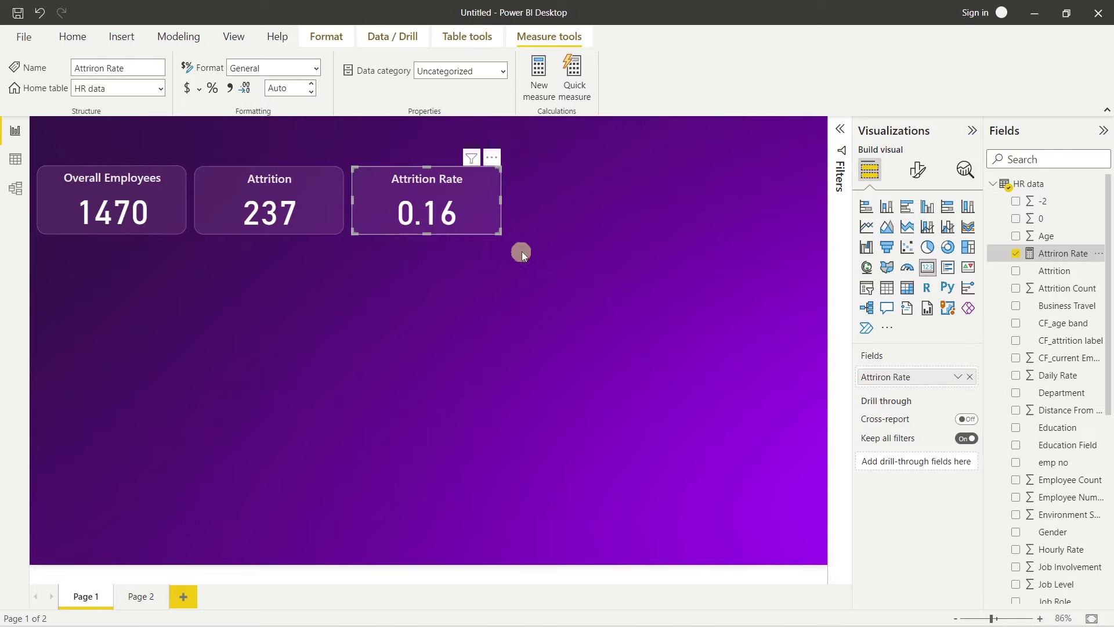
left_click(1047, 252)
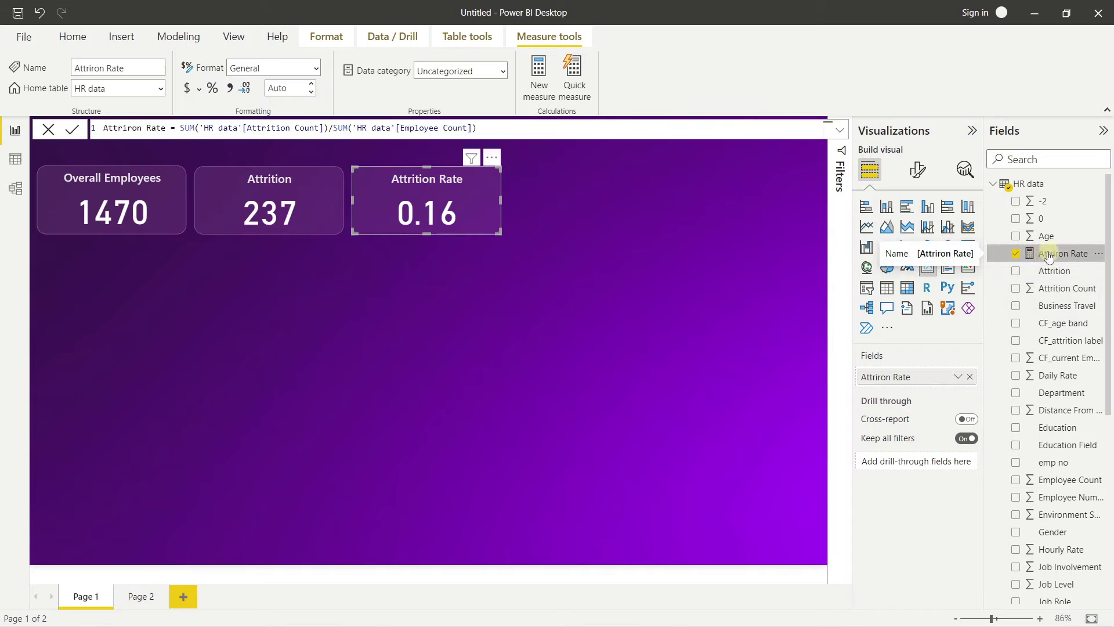
left_click(49, 129)
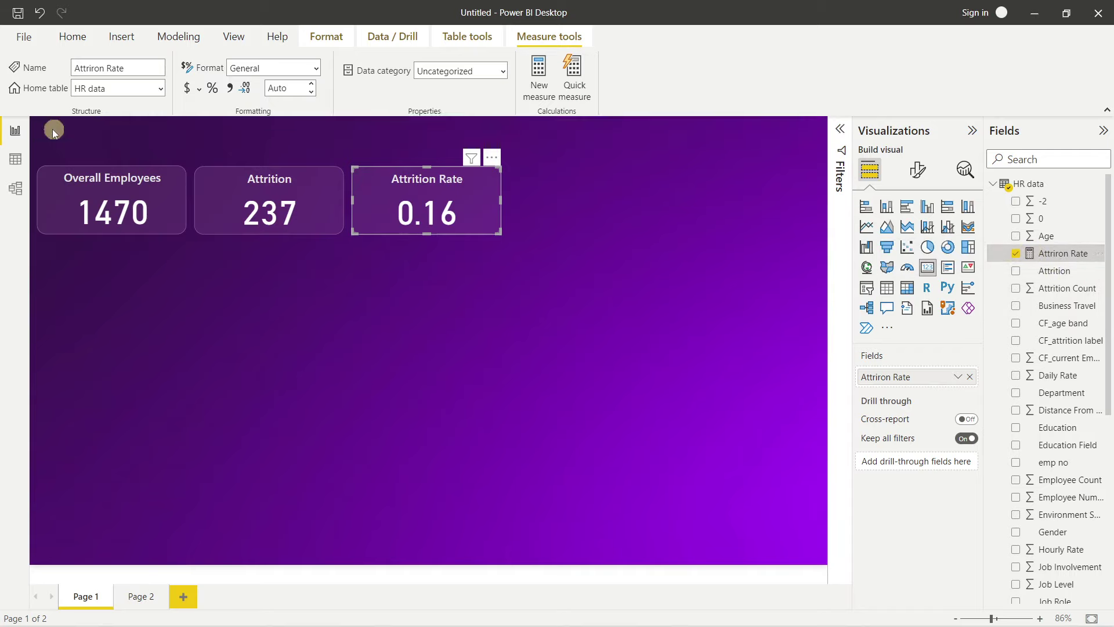
left_click(316, 68)
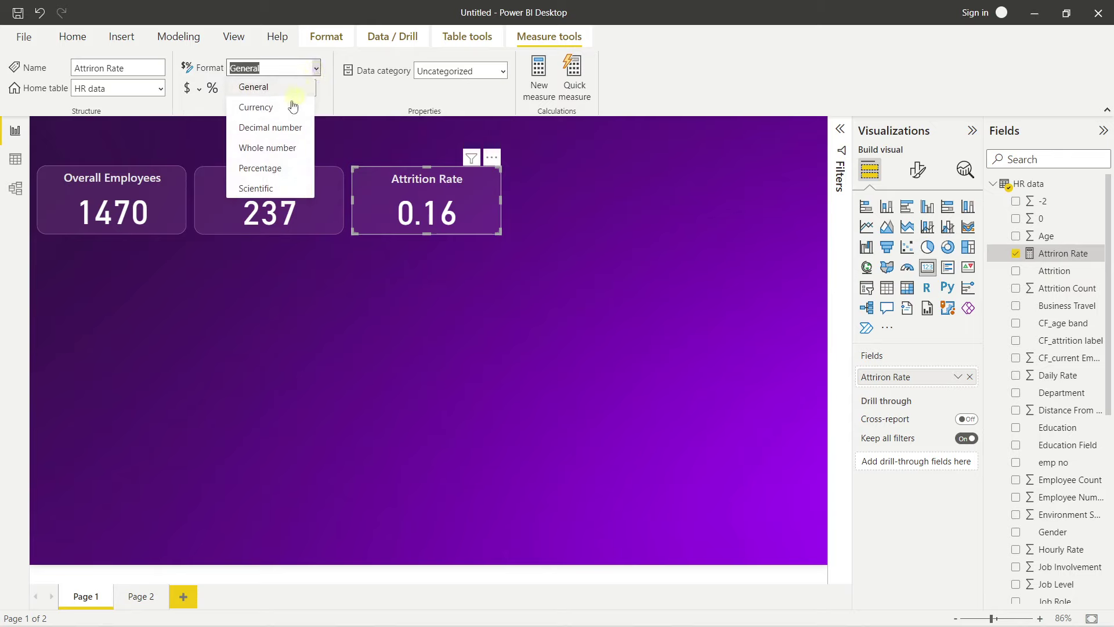
left_click(262, 162)
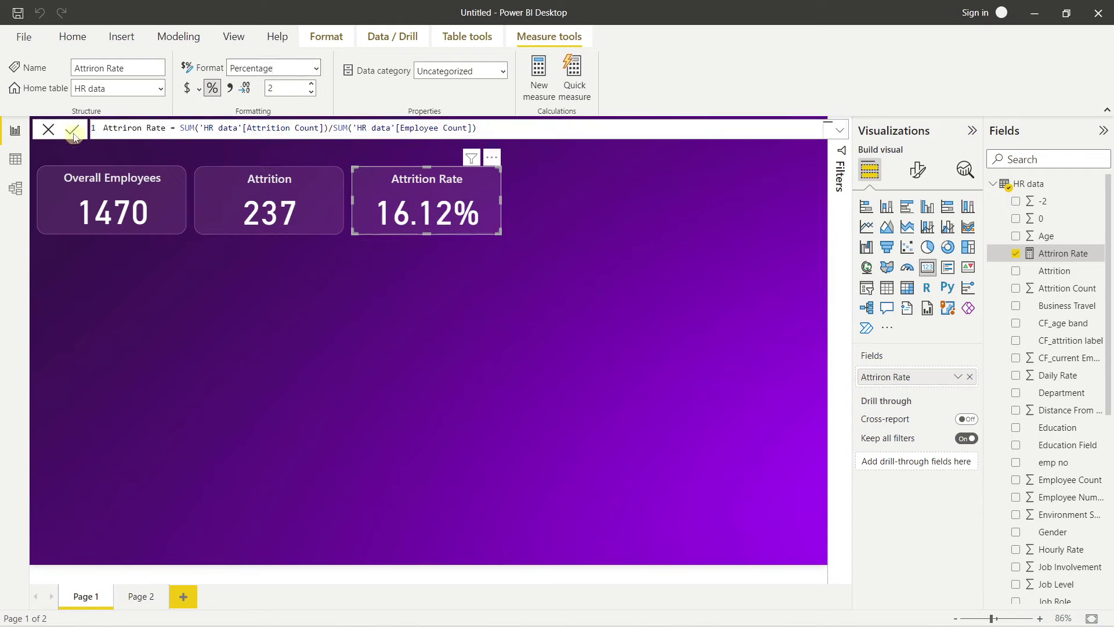
left_click(47, 129)
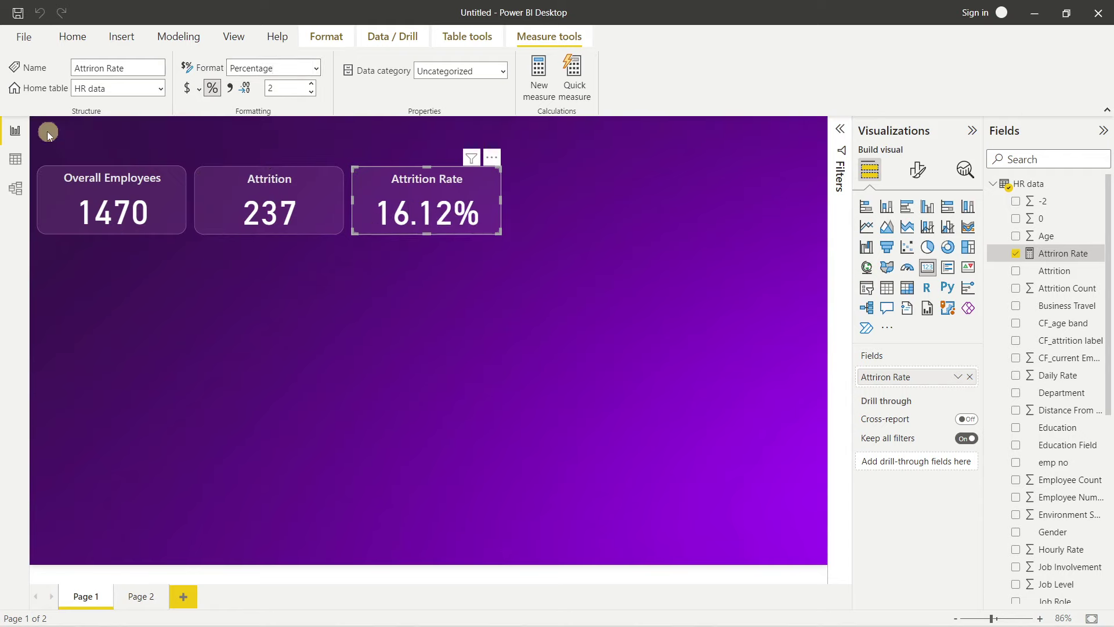
Try one decimal place on the Attriron Rate percentage, restore two decimal places and deselect the card.
left_click(311, 92)
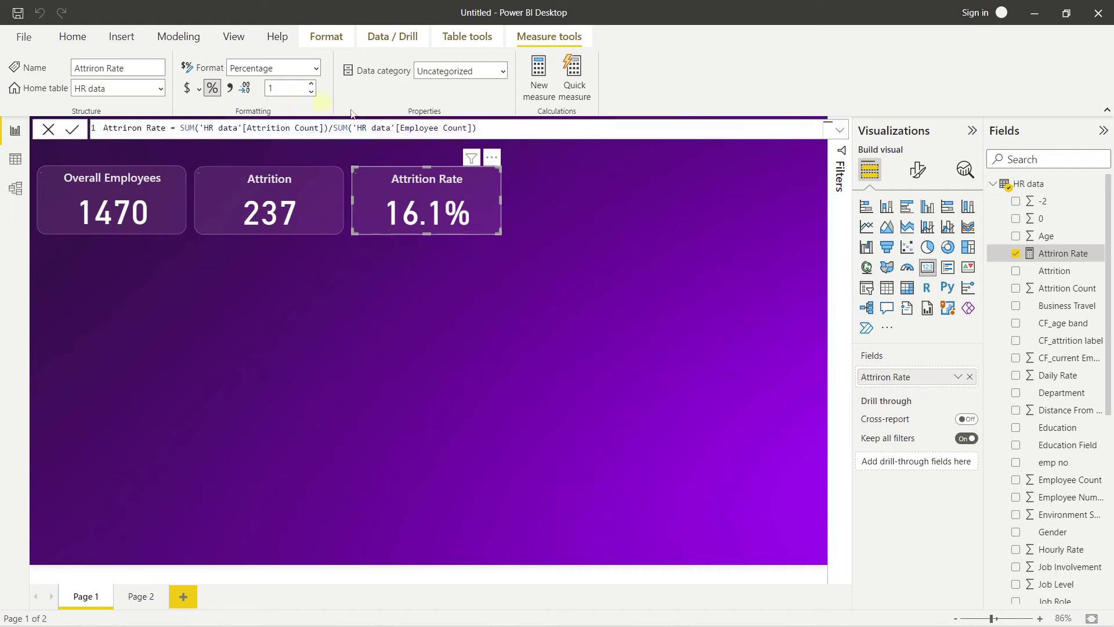
left_click(312, 83)
left_click(479, 332)
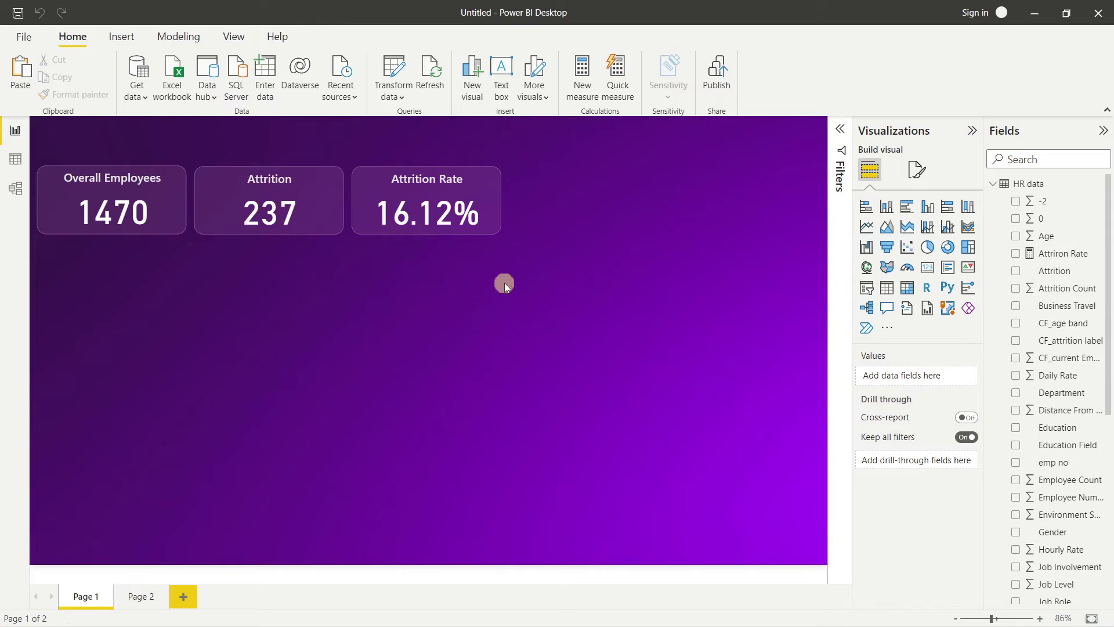
Duplicate the Overall Employees card and place the copy directly to the right of the Attrition Rate card with a matching gap.
left_click(180, 221)
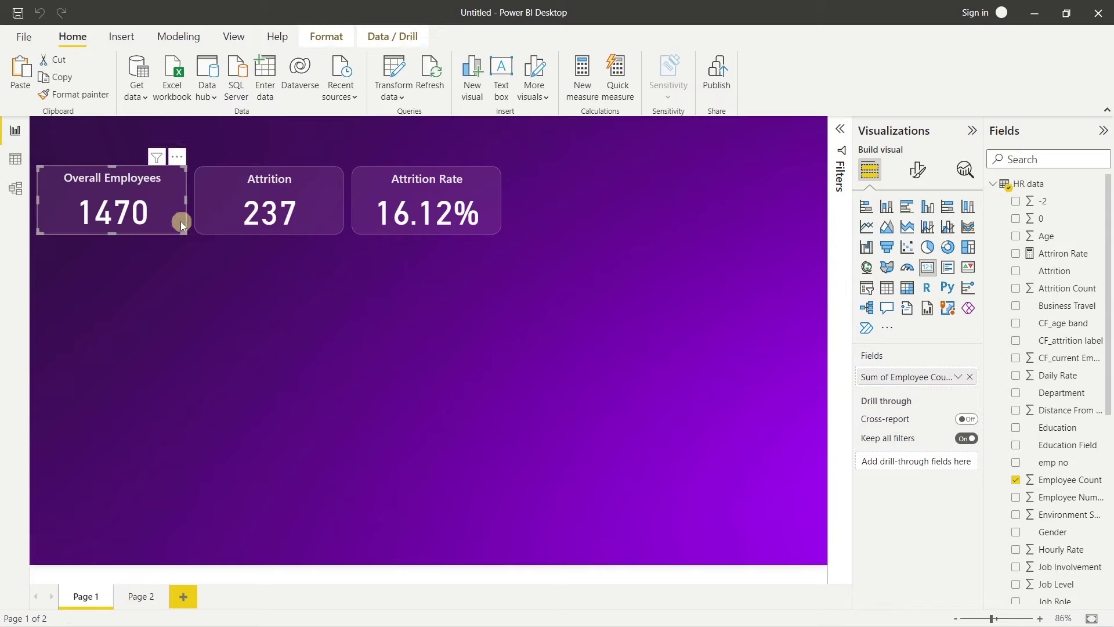
key("ctrl+c")
key("ctrl+v")
left_click_drag(176, 220, 642, 219)
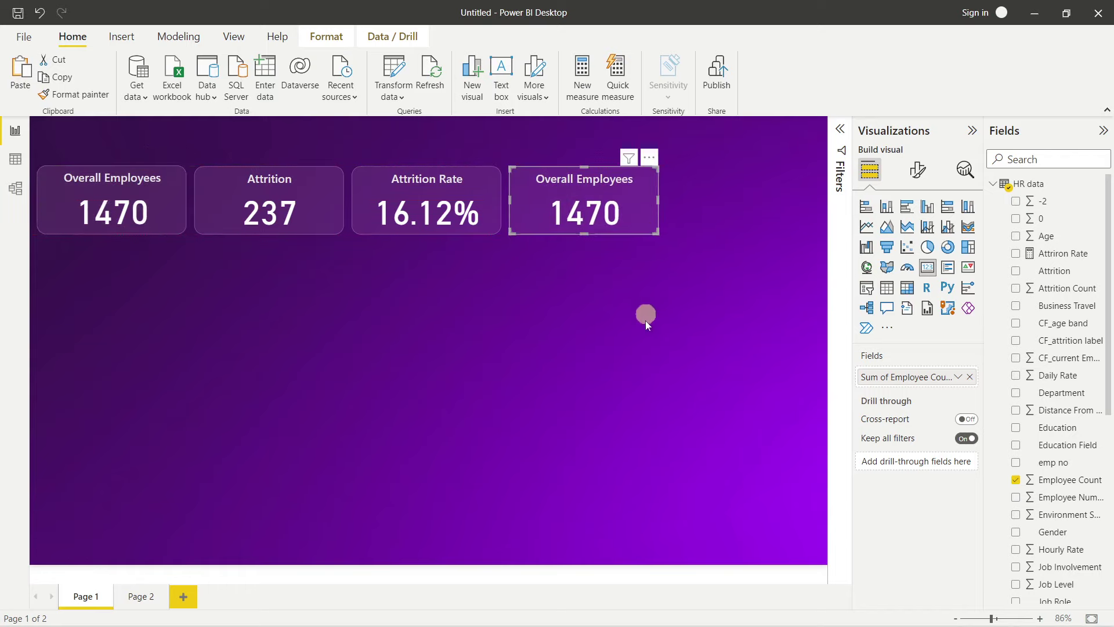
left_click(645, 336)
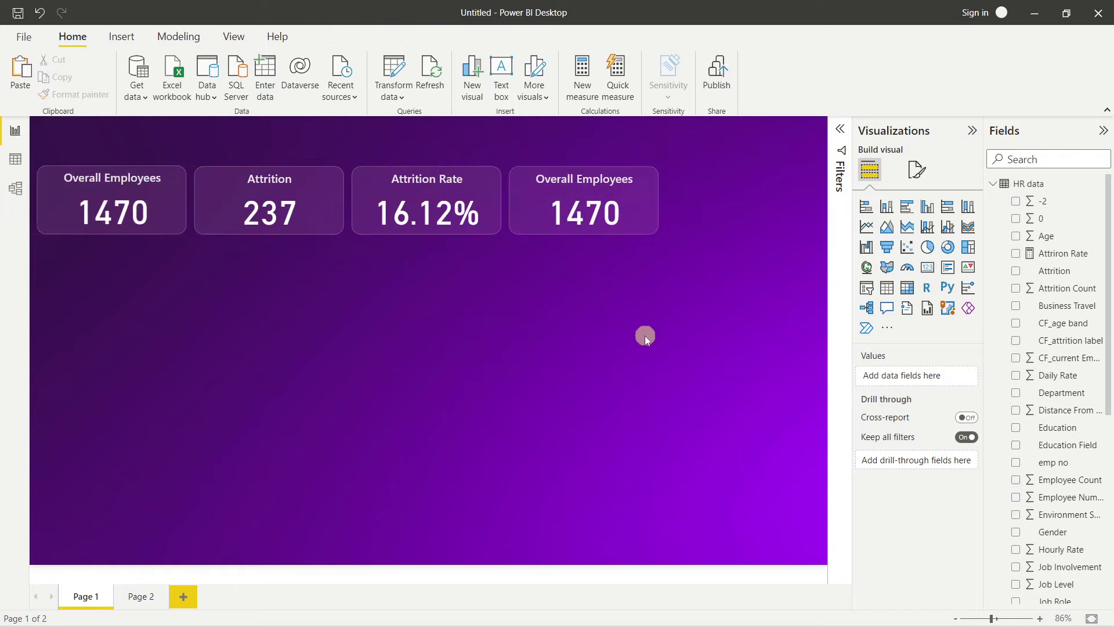
Change the title text of the fourth card to "Active Employees".
left_click(607, 214)
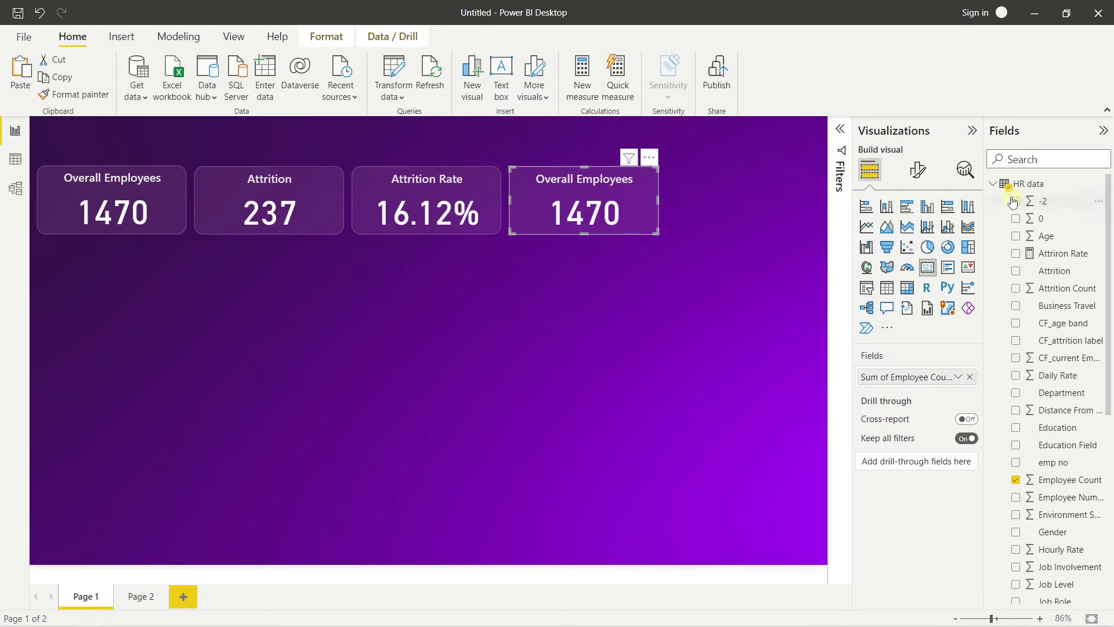
left_click(923, 177)
left_click(914, 236)
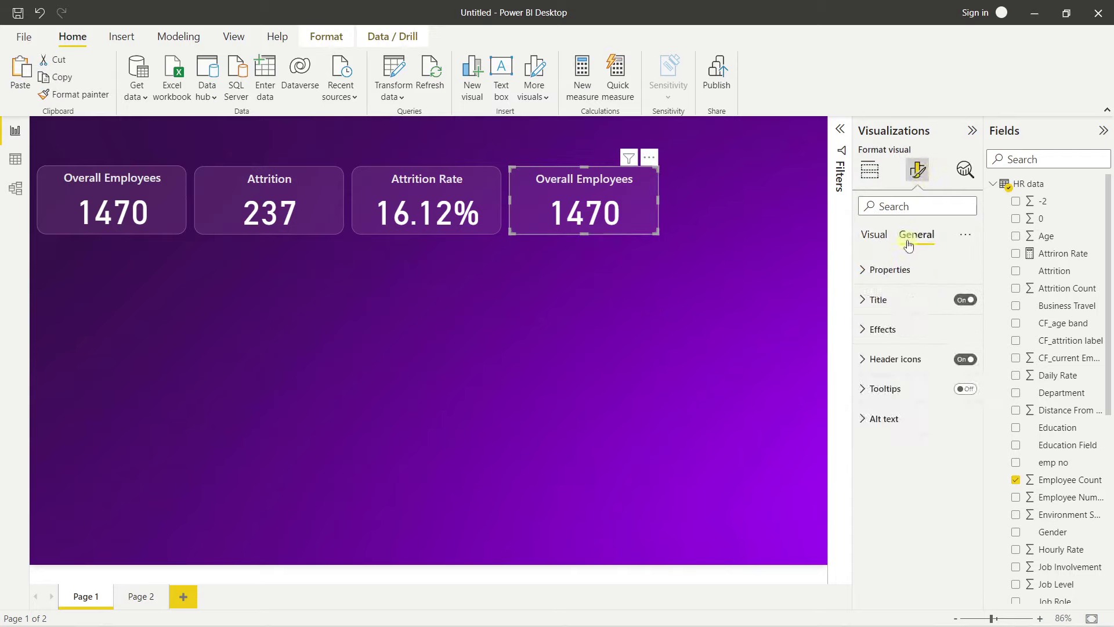
left_click(900, 303)
triple_click(908, 344)
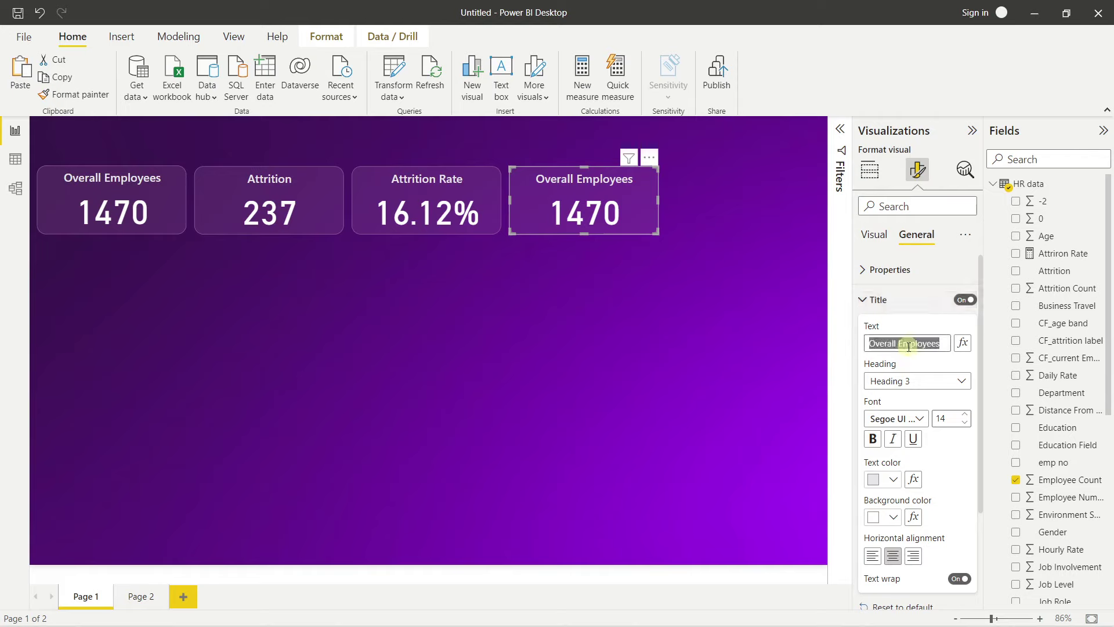
type("Act")
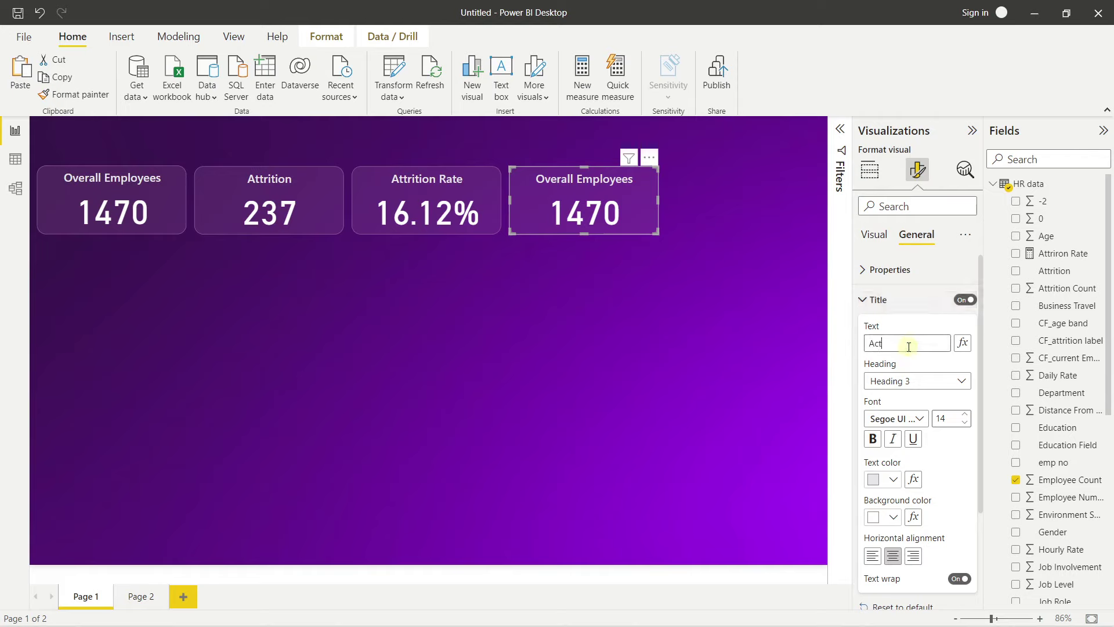
type("ive Employees")
key("Return")
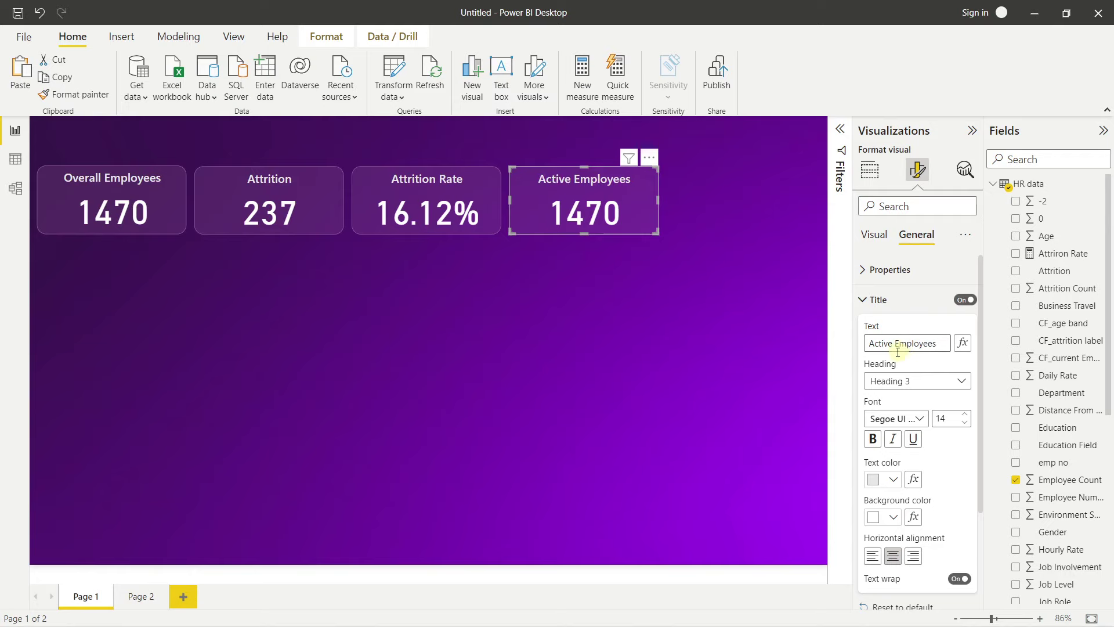
left_click(518, 355)
Start a new measure in the HR data table named Active Employees, with its formula beginning SUM('HR data'[Employee Count])-.
left_click(559, 228)
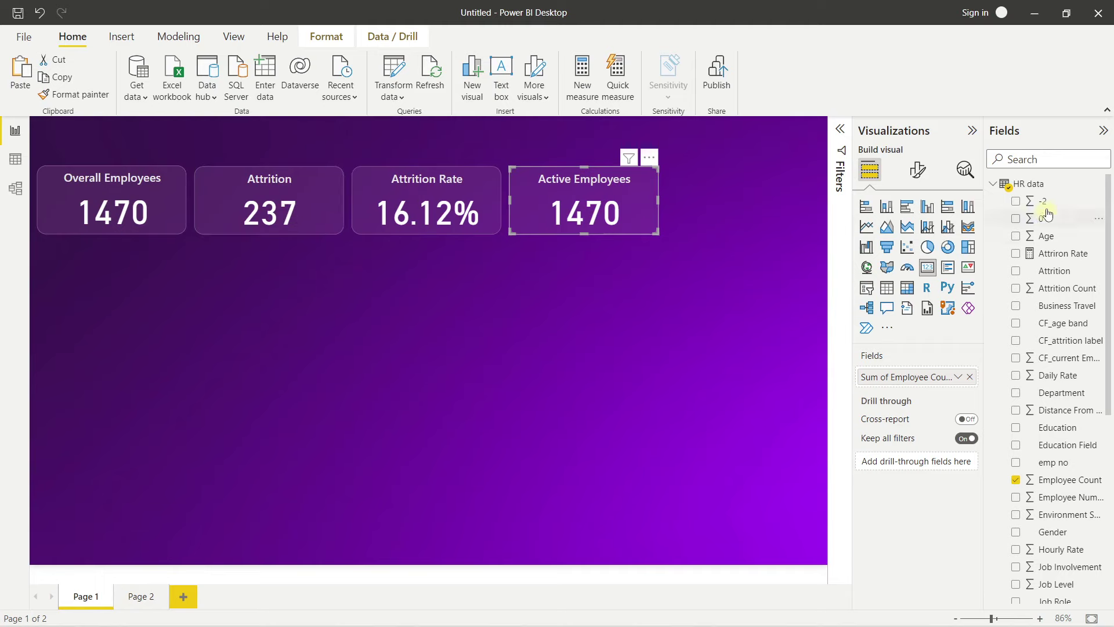
right_click(1027, 185)
left_click(957, 195)
double_click(122, 128)
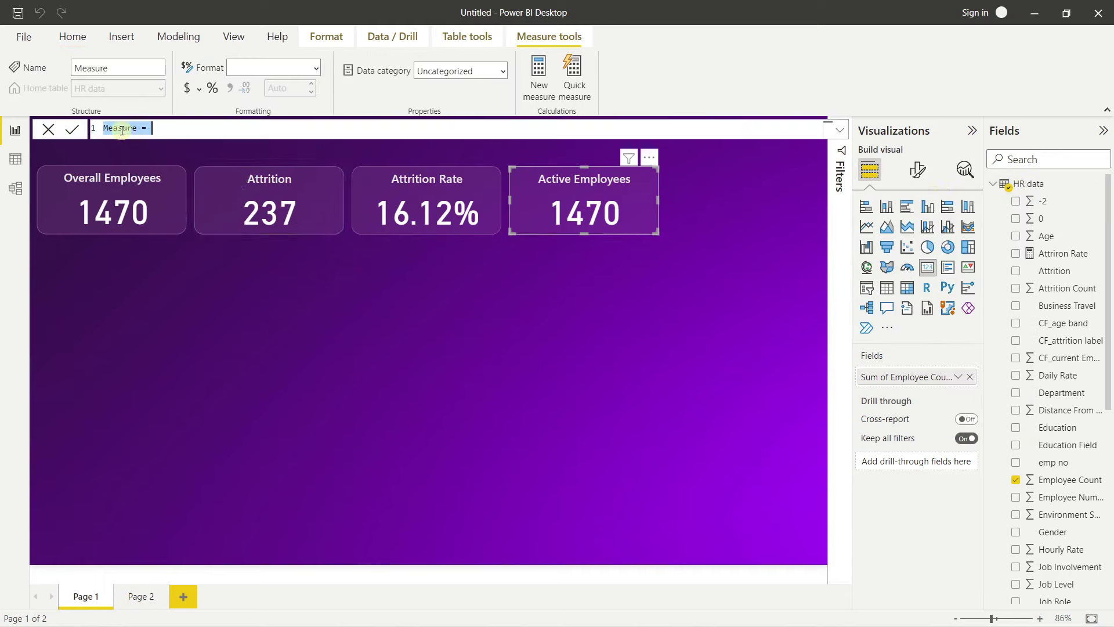
type("Av")
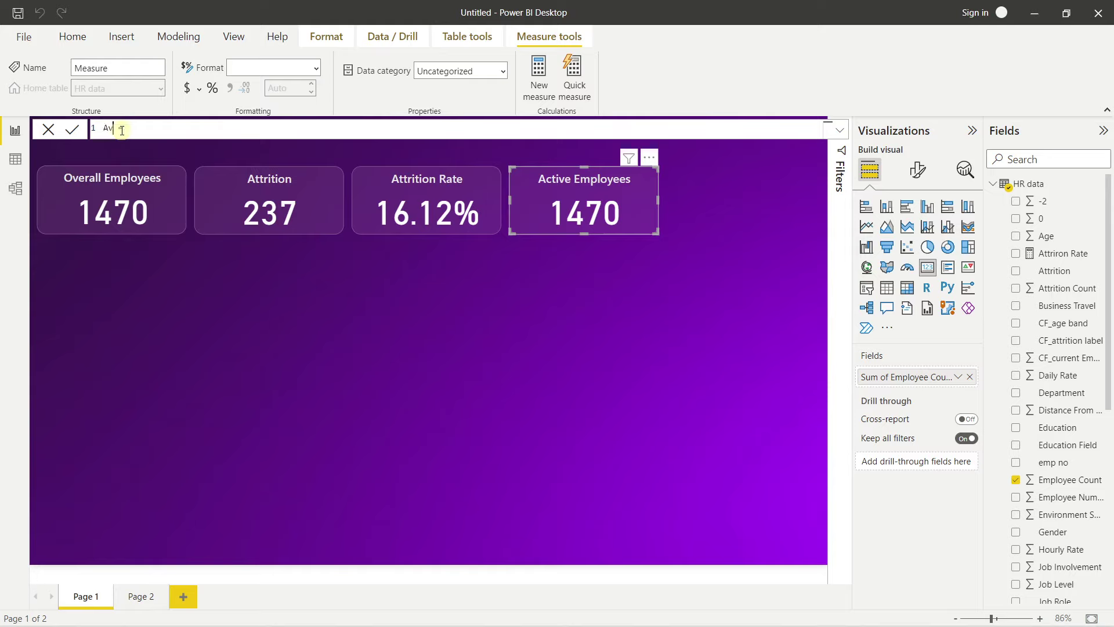
key("BackSpace")
type("ctive Employees =")
left_click(209, 126)
type("sum(")
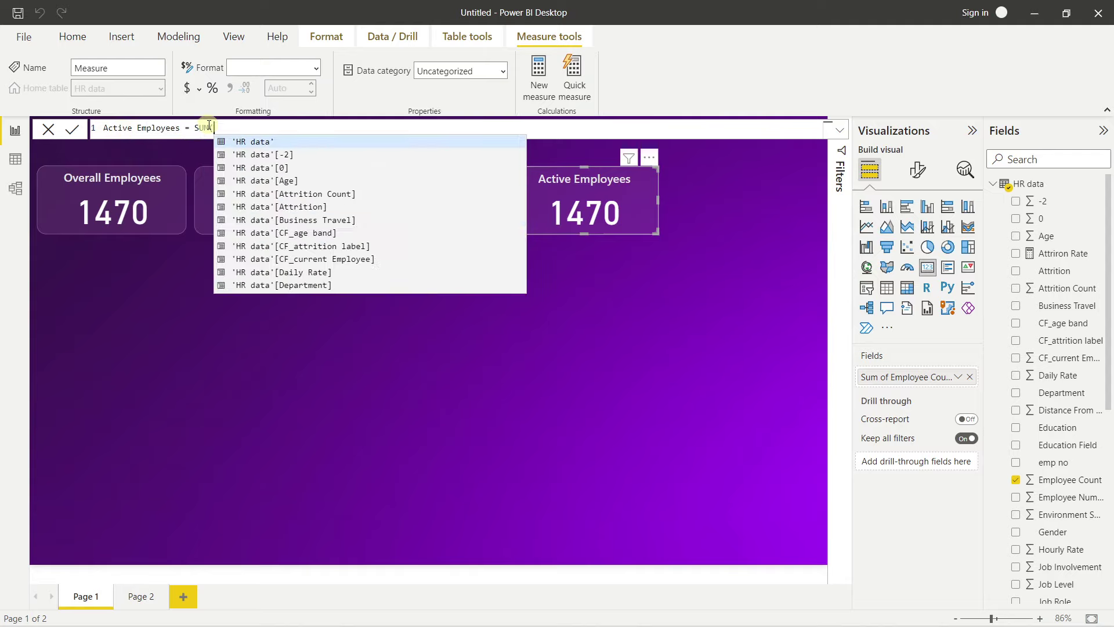
type("emplo")
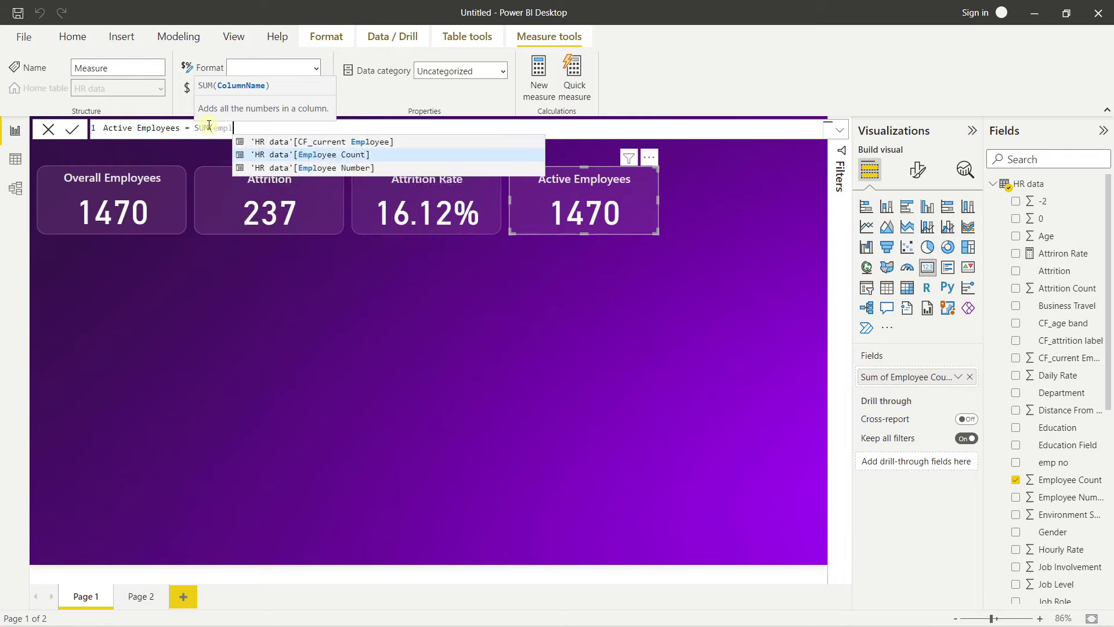
left_click(283, 155)
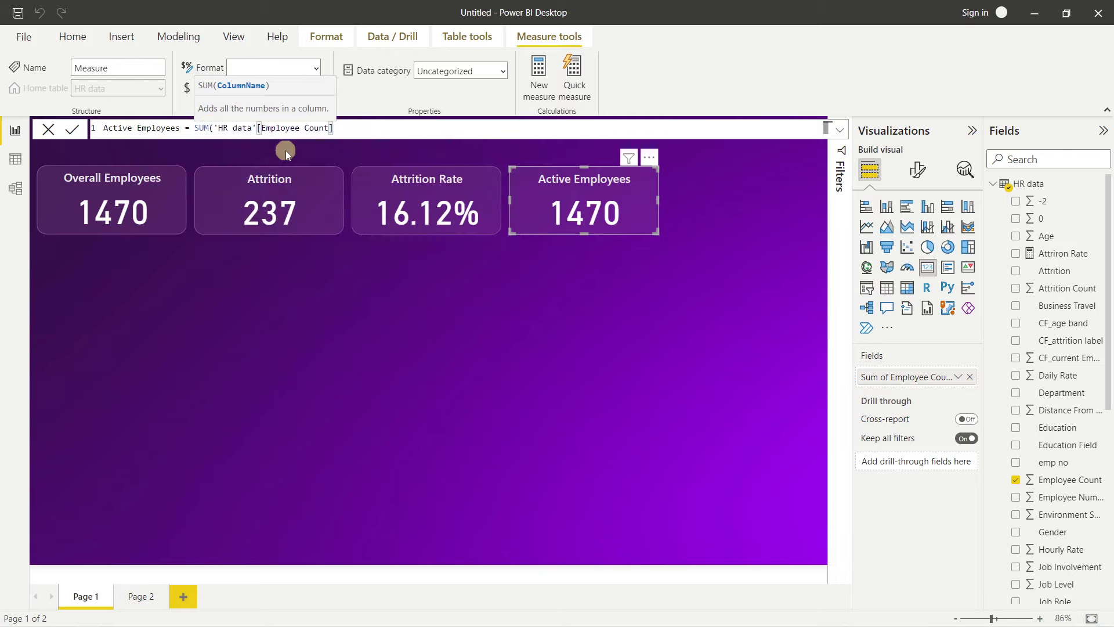
type(")-")
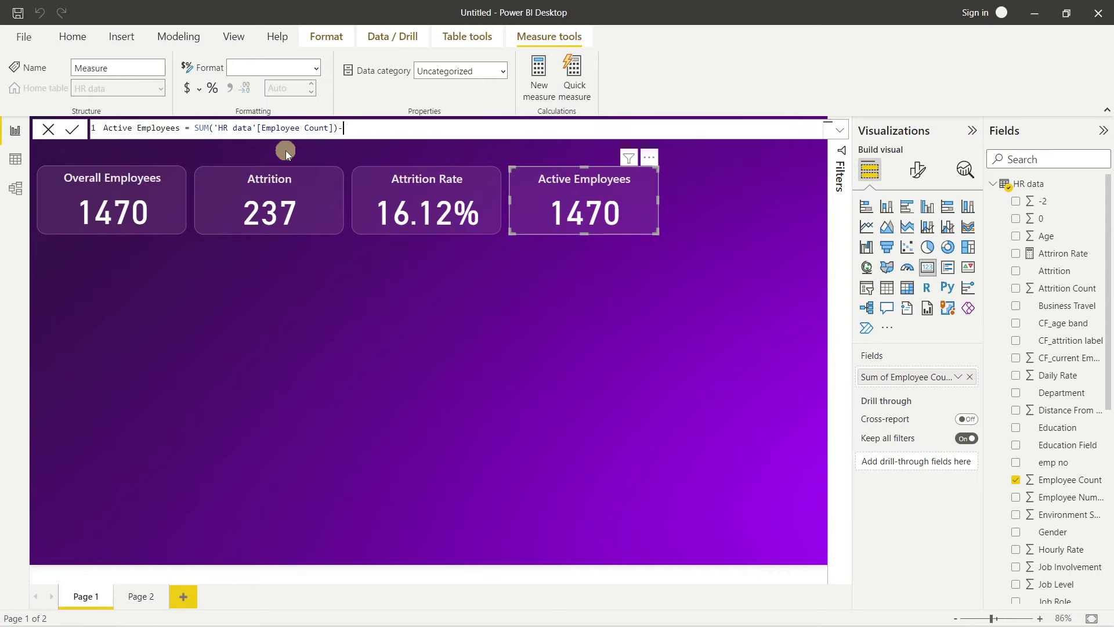
Complete the measure formula with SUM('HR data'[Attrition Count]) and replace the Active Employees card's field with the new measure.
type("SUM(a")
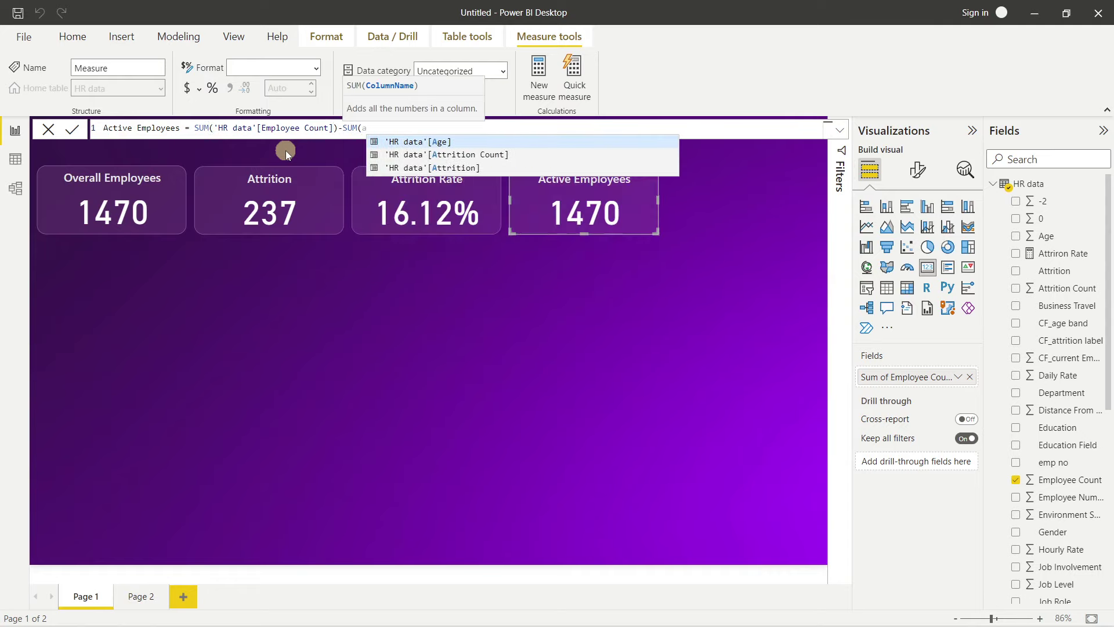
type("ttr")
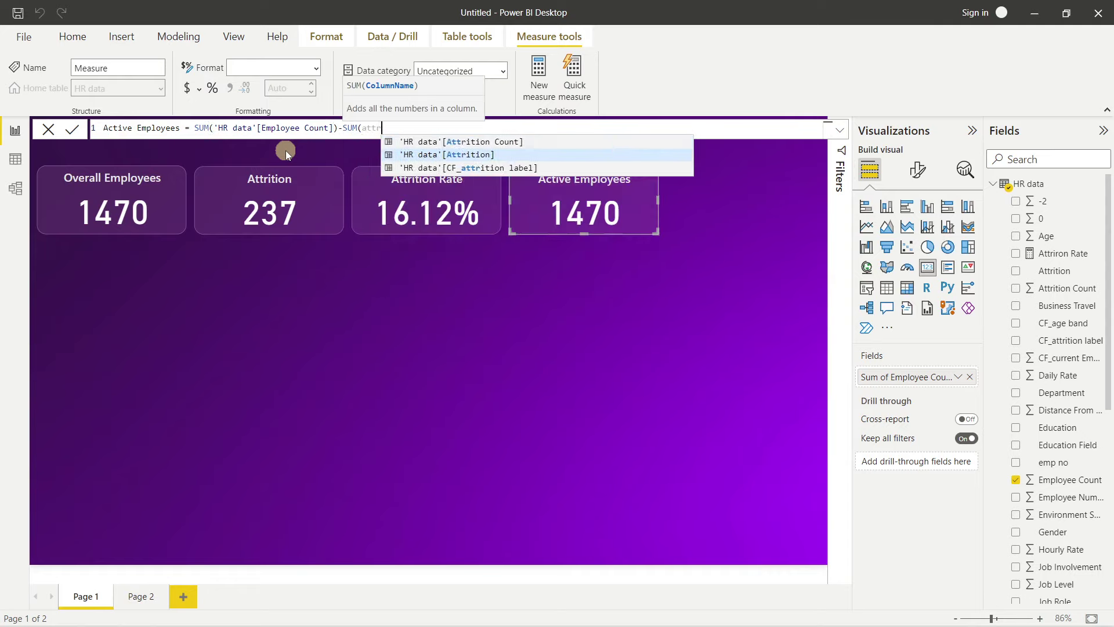
left_click(436, 142)
type(")")
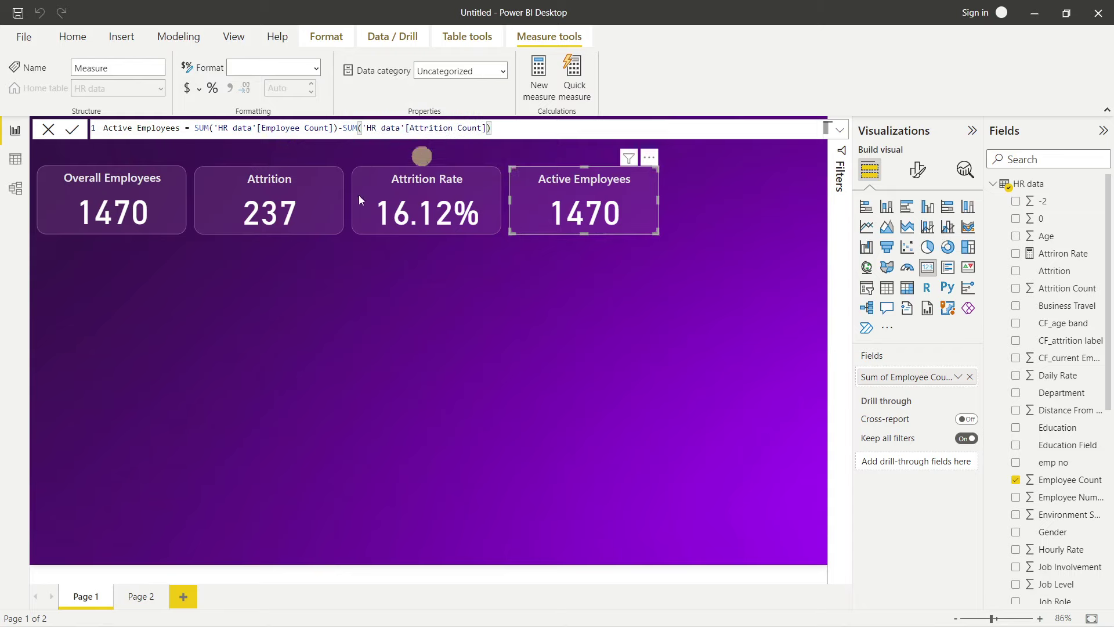
left_click(77, 130)
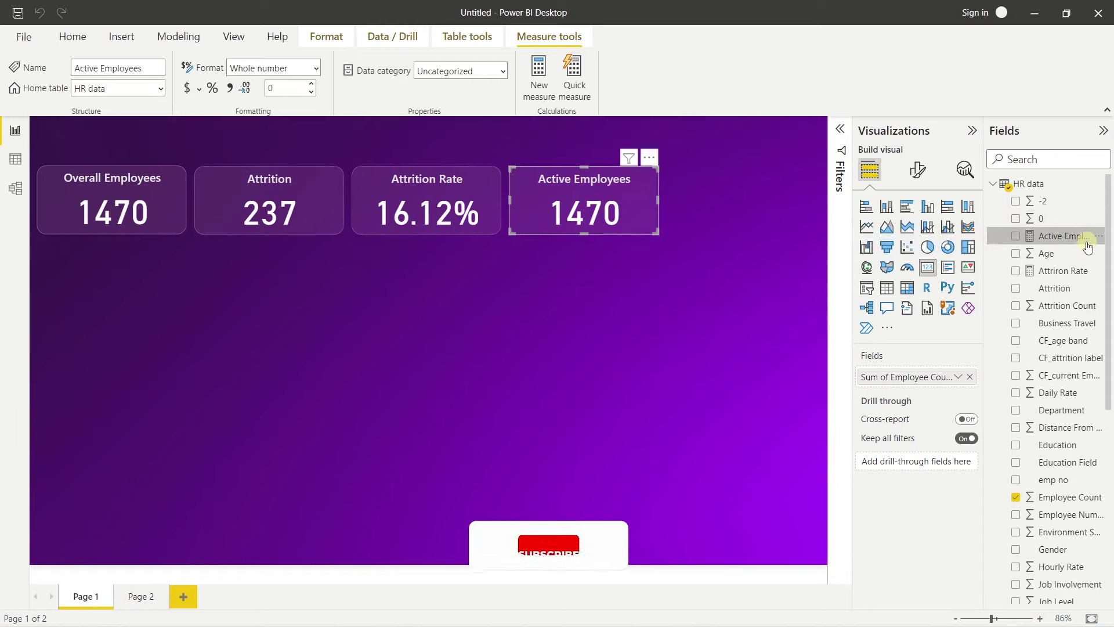
left_click_drag(1070, 236, 925, 378)
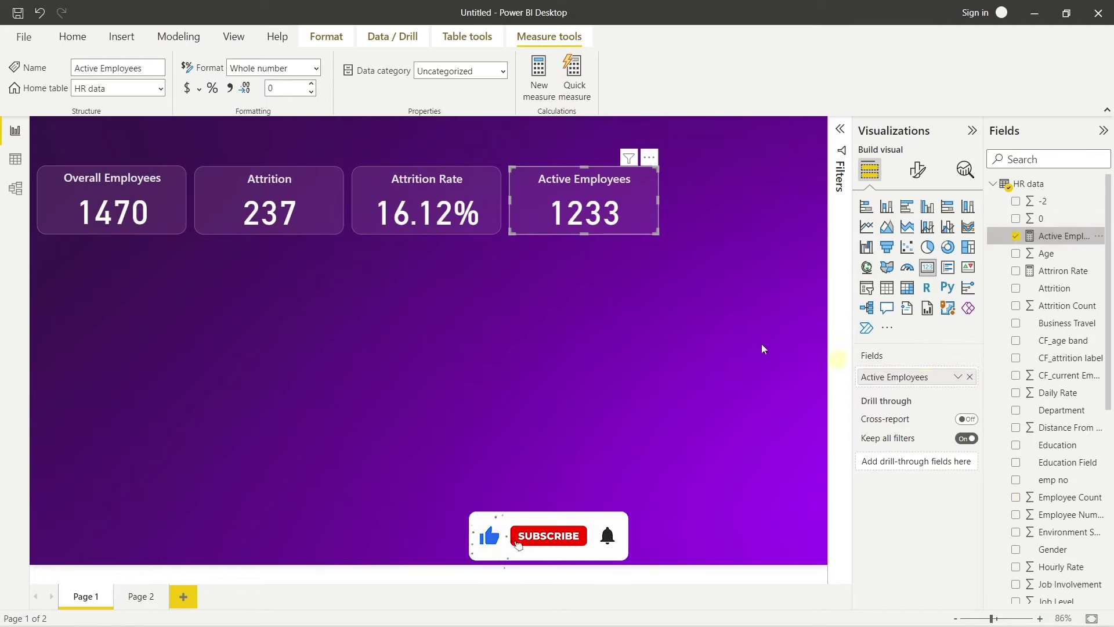
left_click(581, 260)
Duplicate the Overall Employees card and place the copy directly to the right of the Active Employees card with a matching gap.
left_click(165, 225)
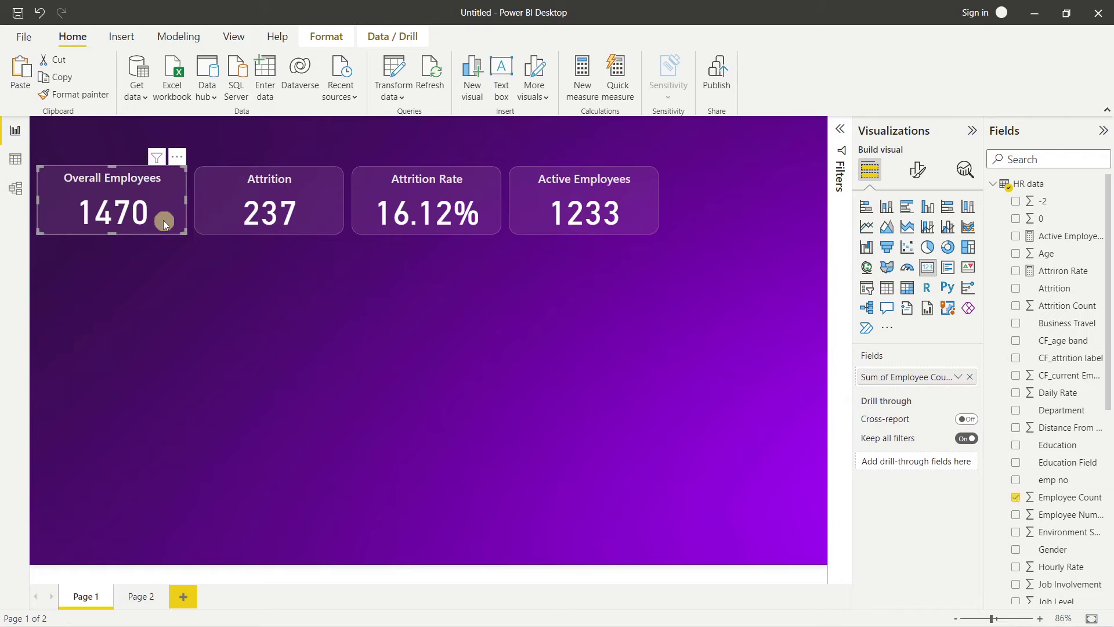
key("ctrl+v")
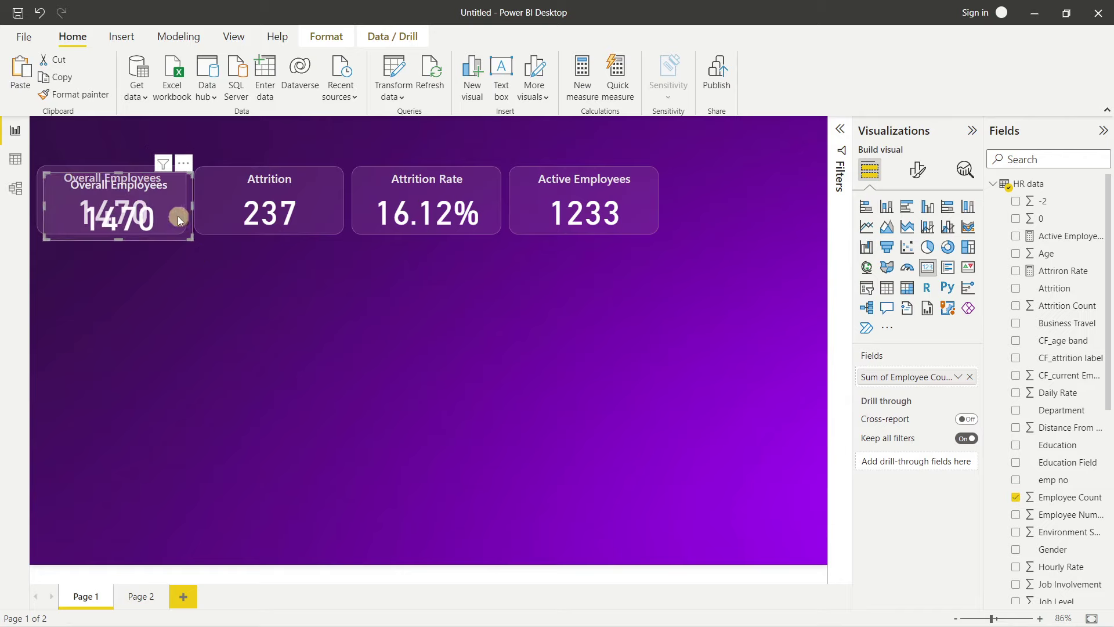
left_click_drag(178, 219, 802, 214)
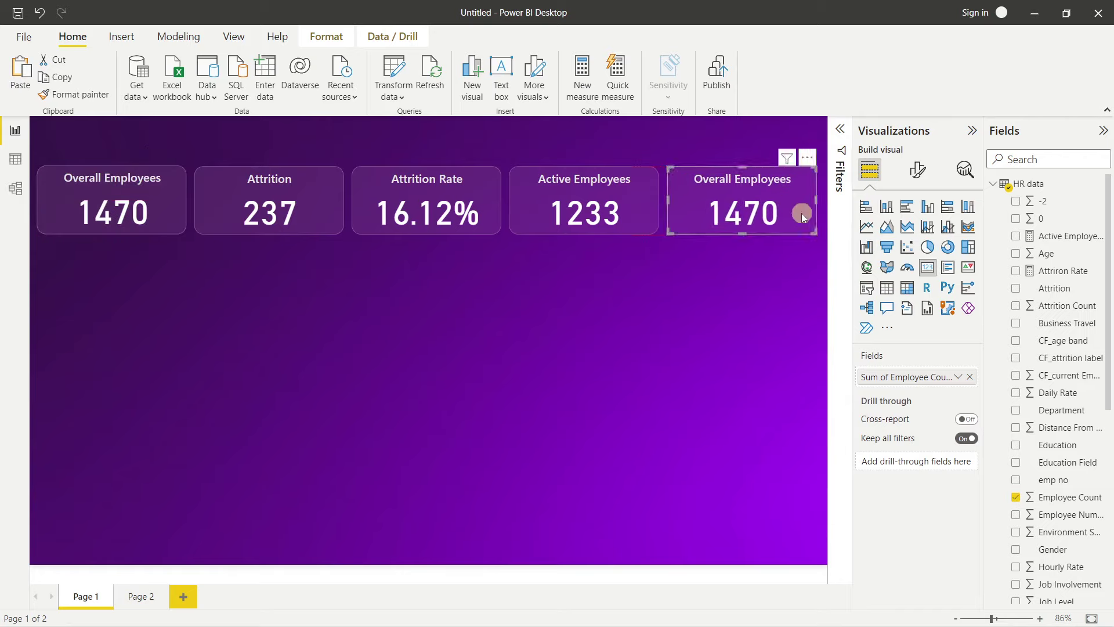
left_click(683, 367)
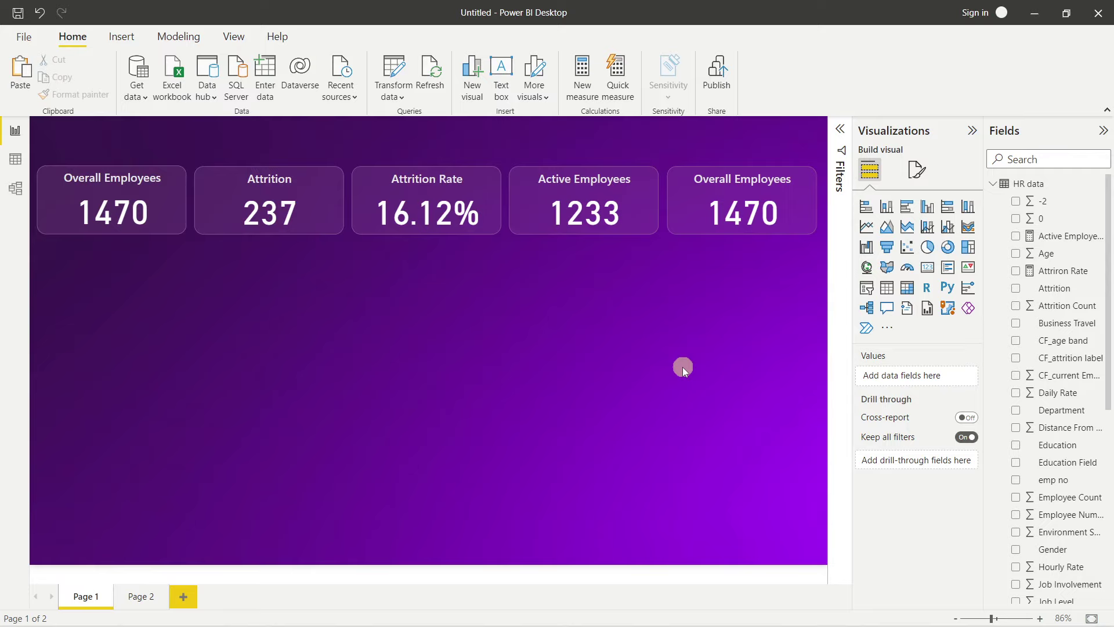
Change the title text of the fifth card to "Average Age".
left_click(770, 205)
left_click(919, 172)
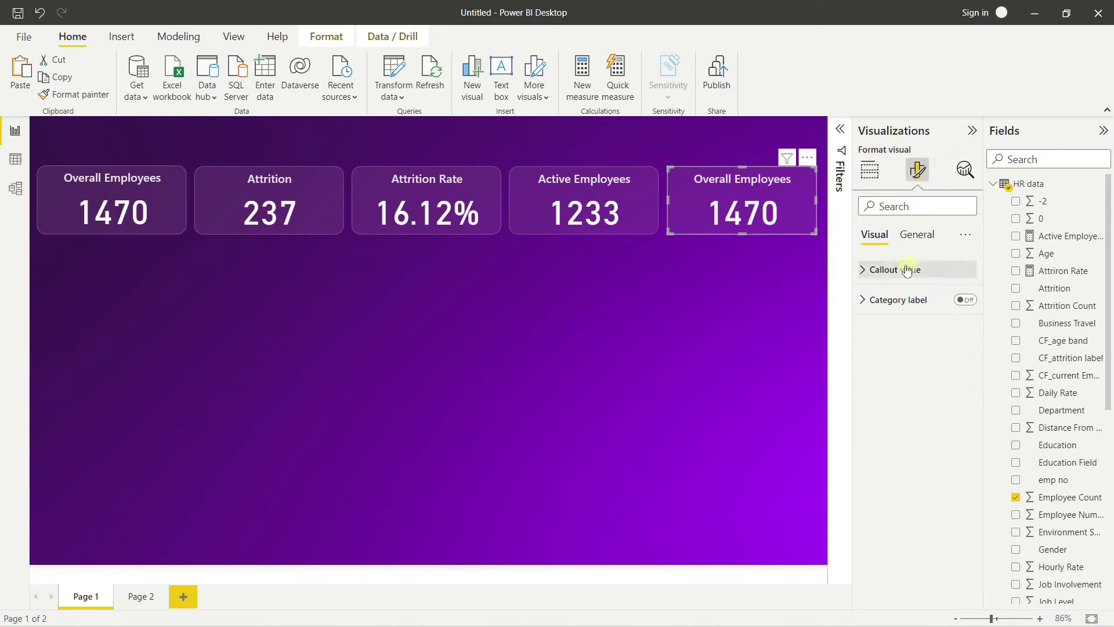
left_click(917, 235)
left_click(879, 300)
triple_click(891, 344)
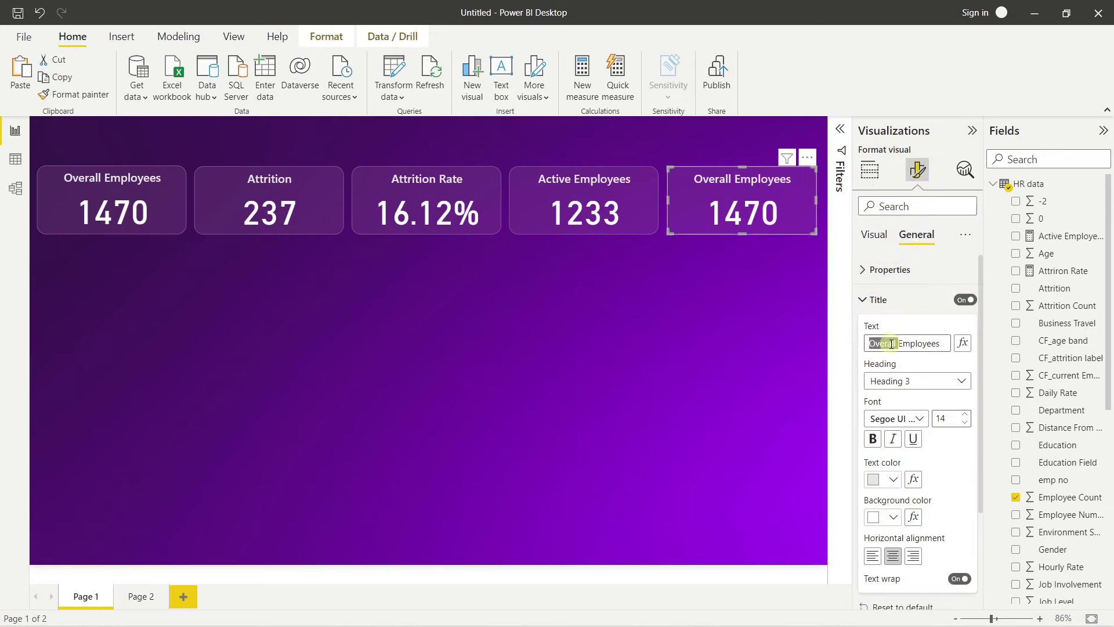
type("Average Age")
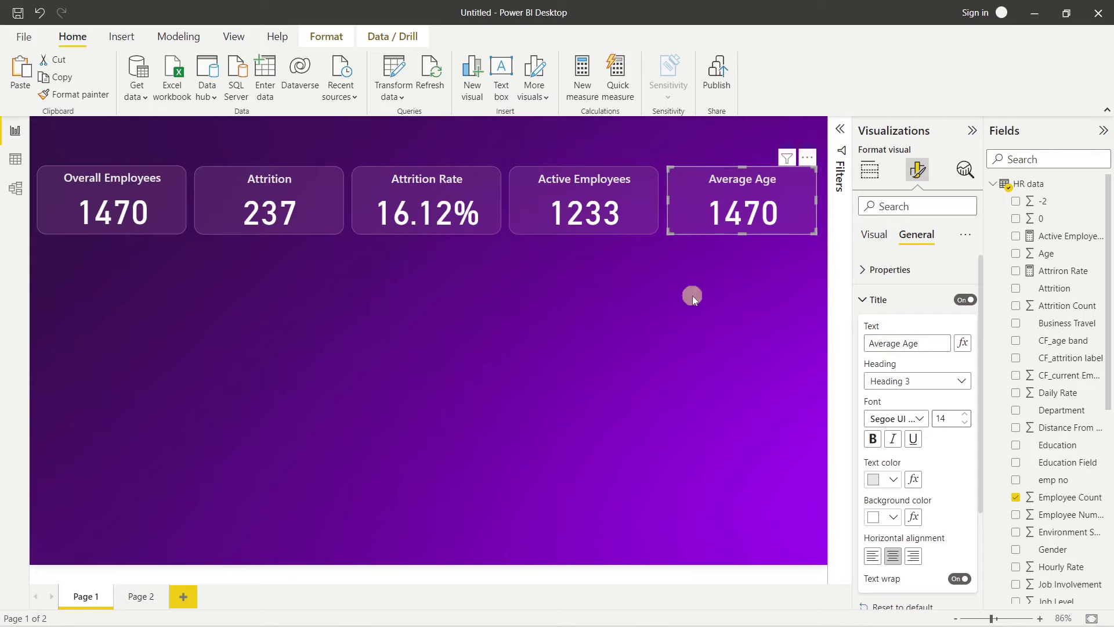
Replace the Average Age card's field with Age and set its aggregation to Average.
left_click(870, 170)
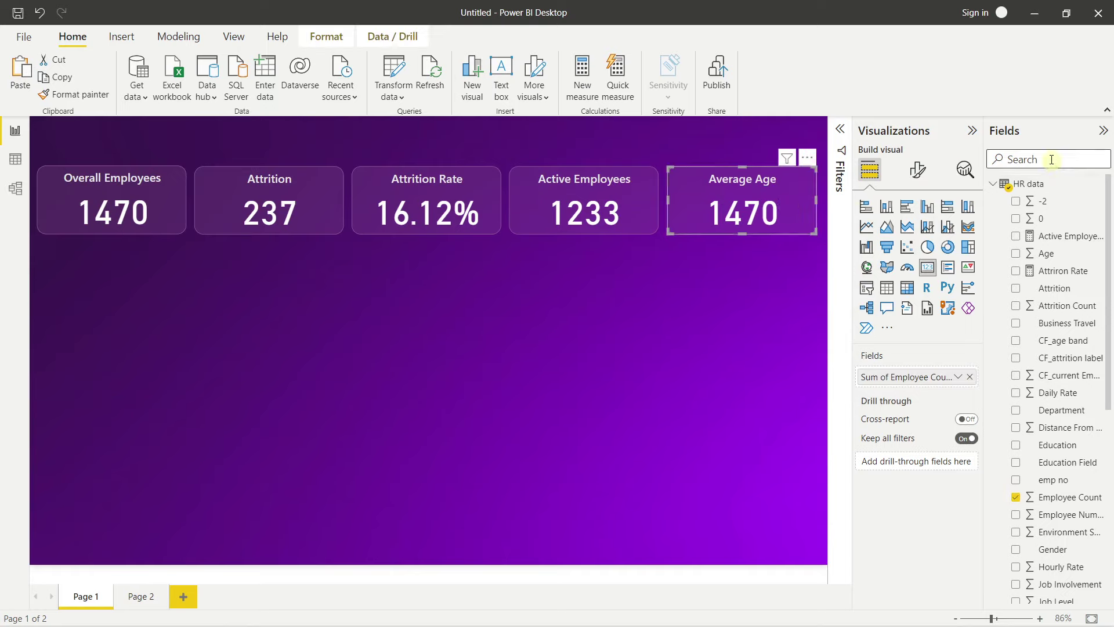
type("ag")
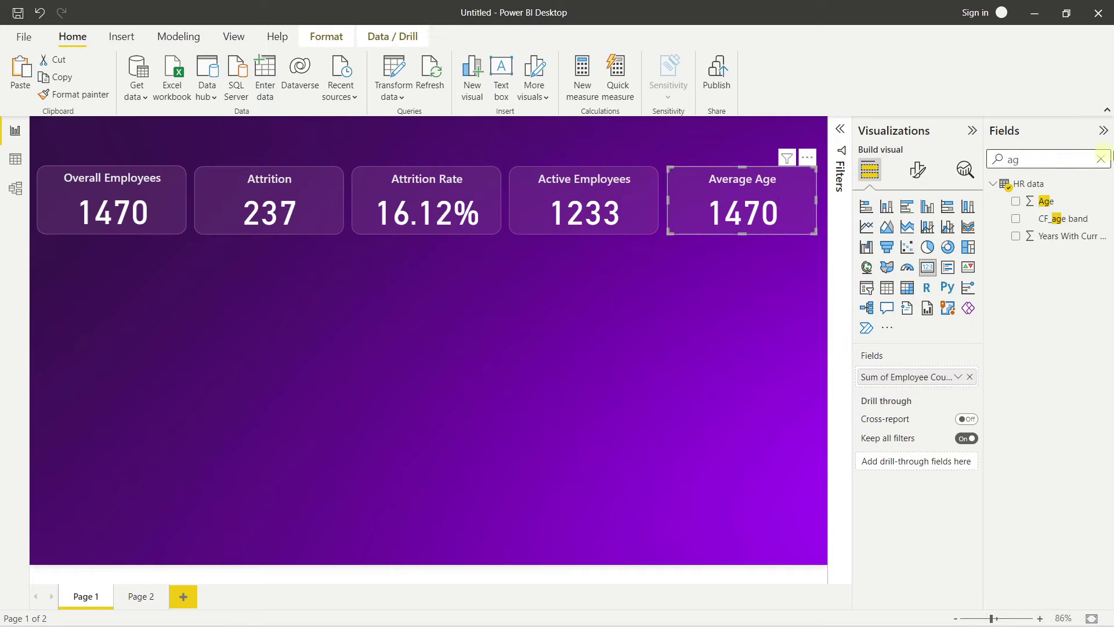
left_click_drag(1044, 202, 894, 386)
left_click_drag(892, 384, 894, 384)
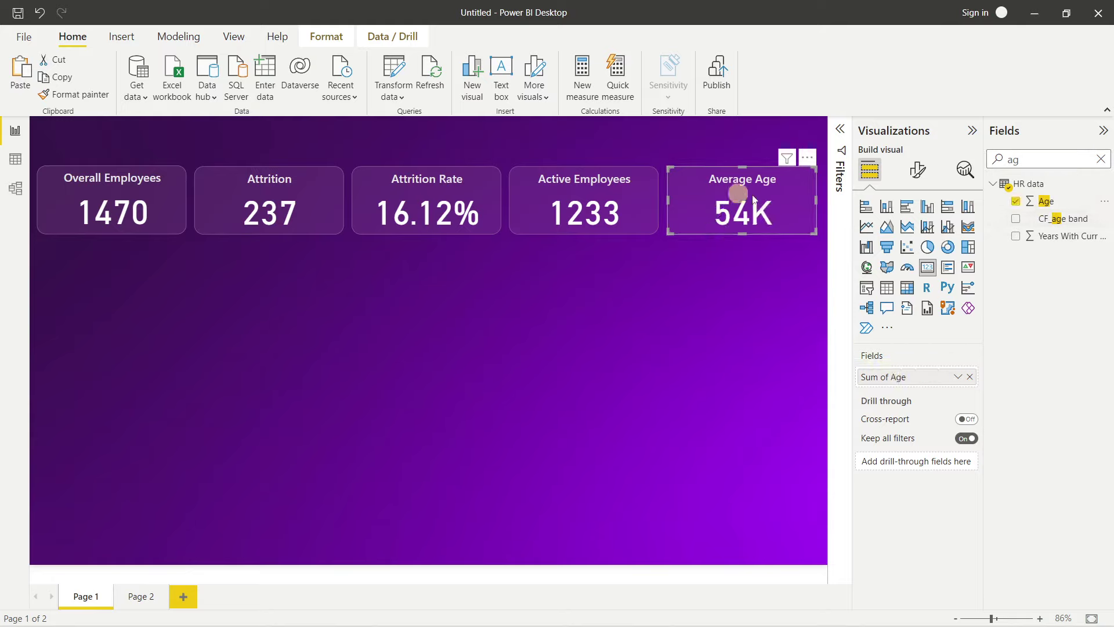
left_click(1101, 158)
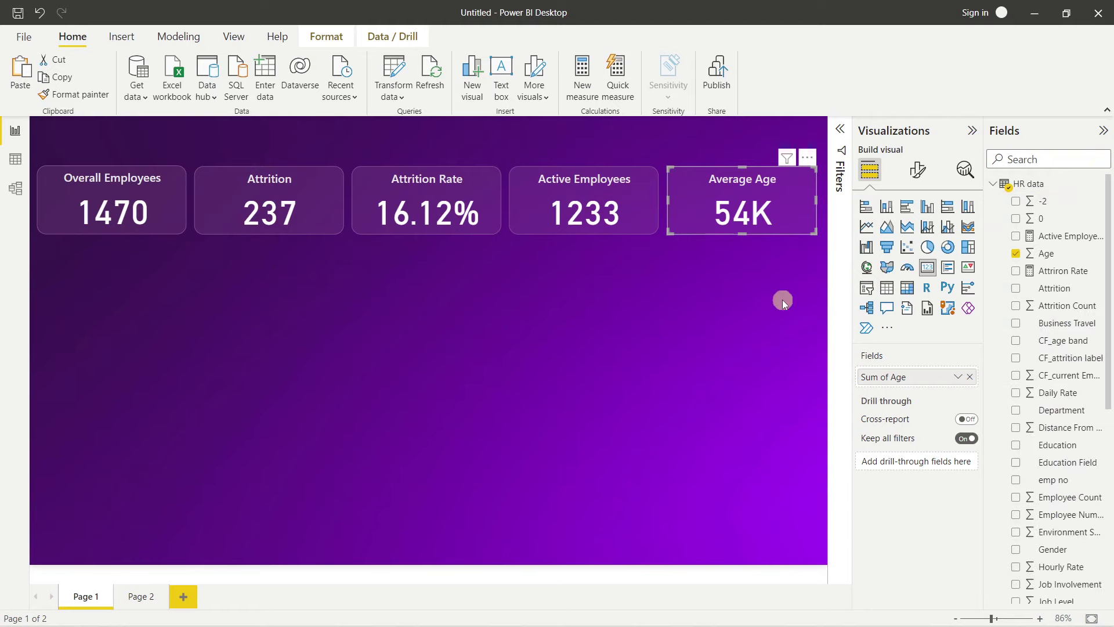
left_click(958, 378)
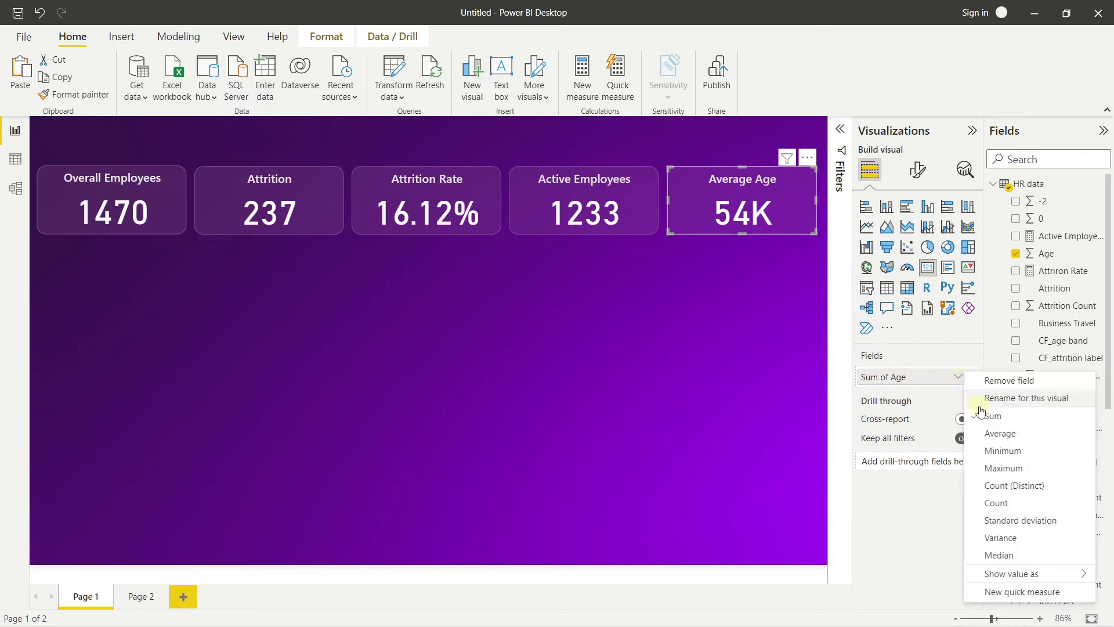
left_click(998, 433)
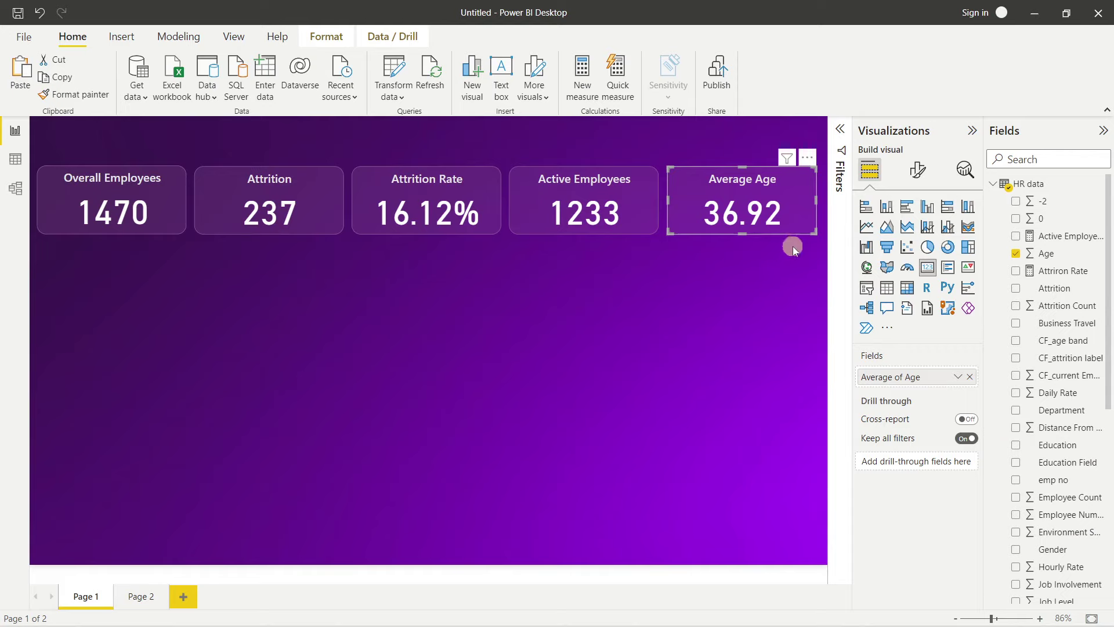
Set the Average Age card's callout value to 0 decimal places and deselect the card.
left_click(918, 173)
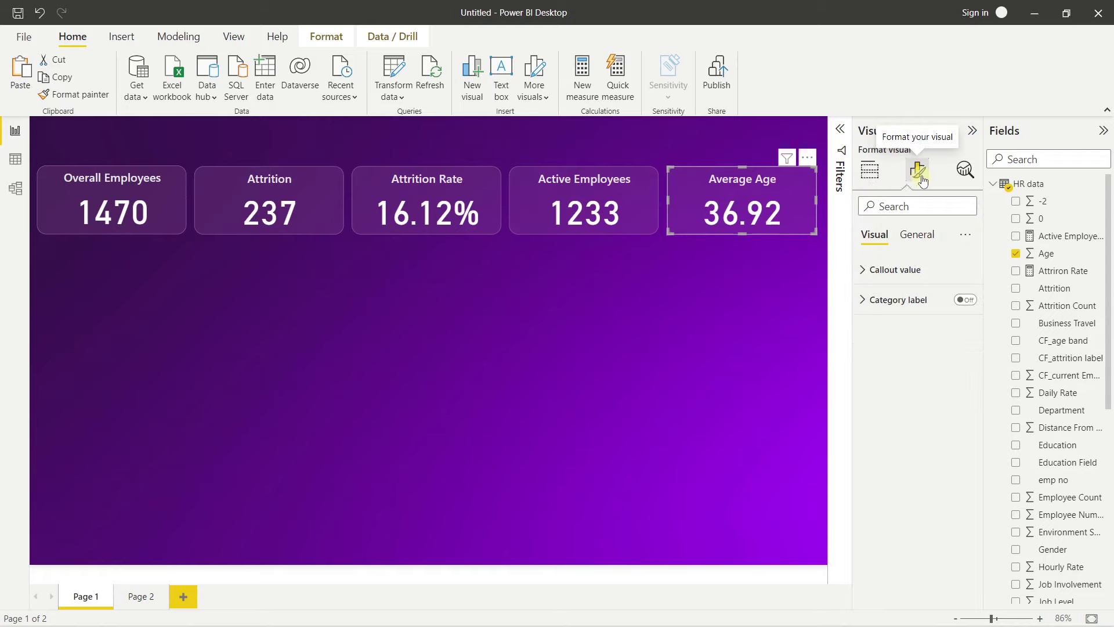
left_click(896, 270)
left_click(886, 448)
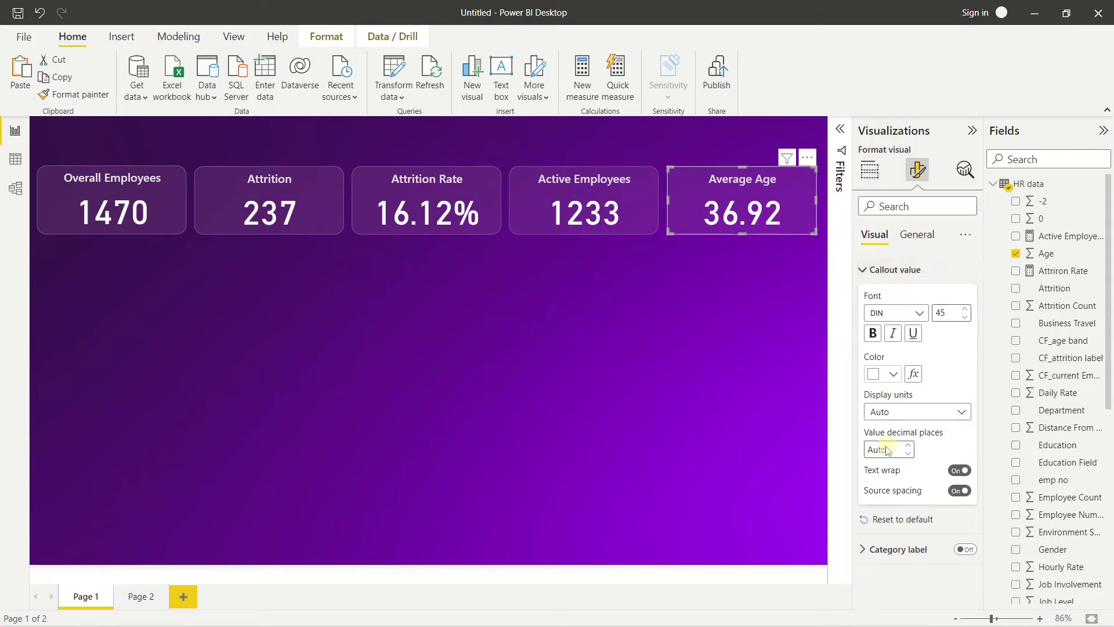
type("0")
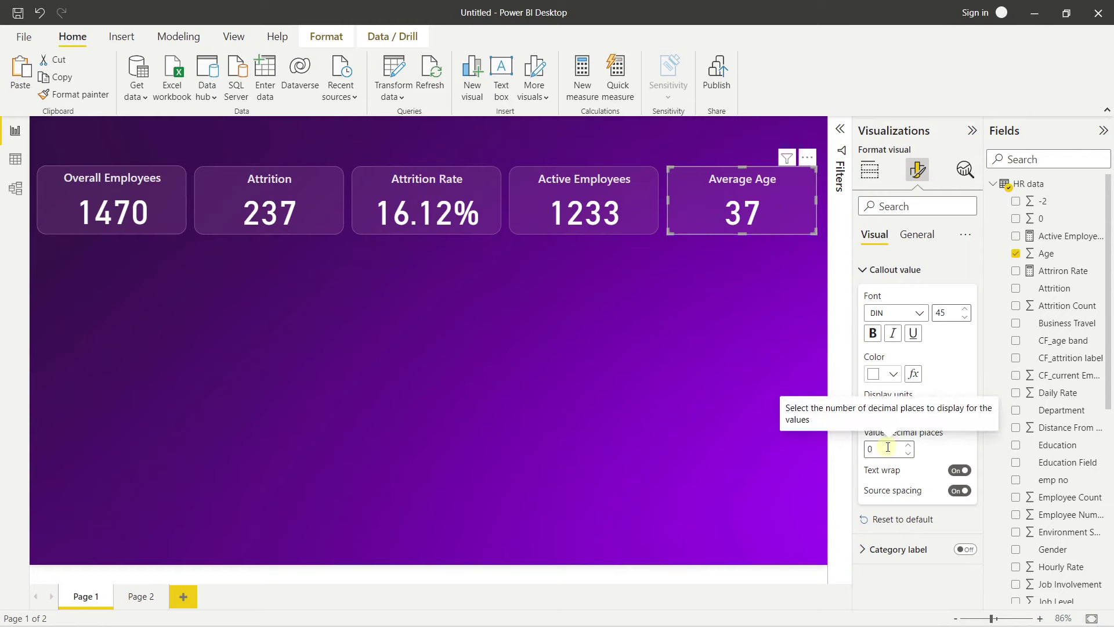
left_click(746, 327)
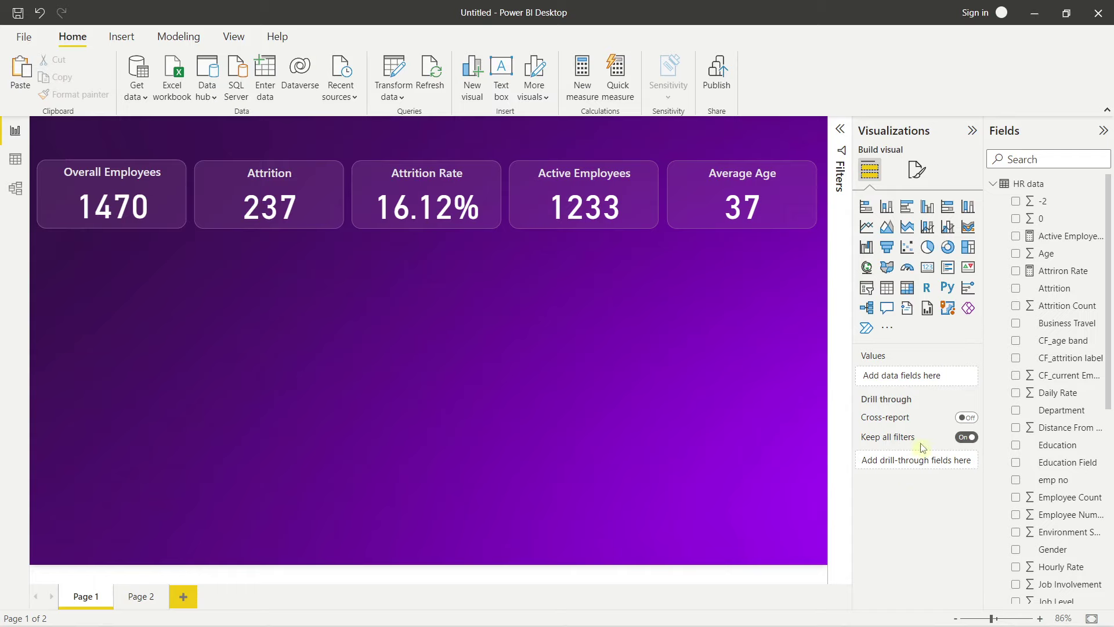
Insert a pie chart directly below the Overall Employees card with Department as its legend and Attrition Count as its values.
left_click(928, 247)
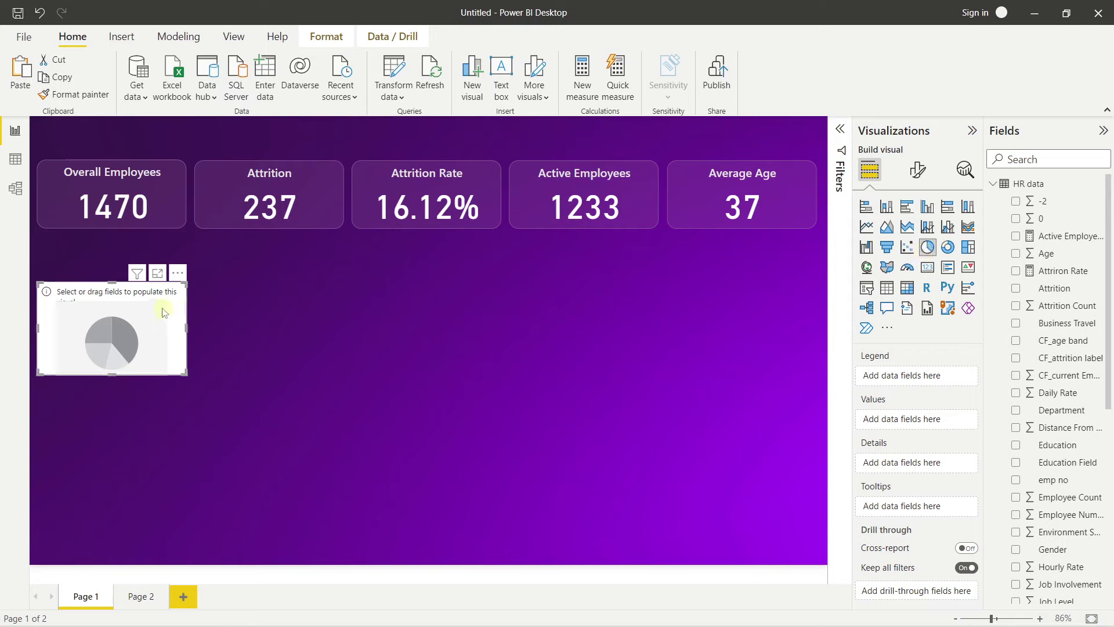
left_click_drag(162, 310, 167, 277)
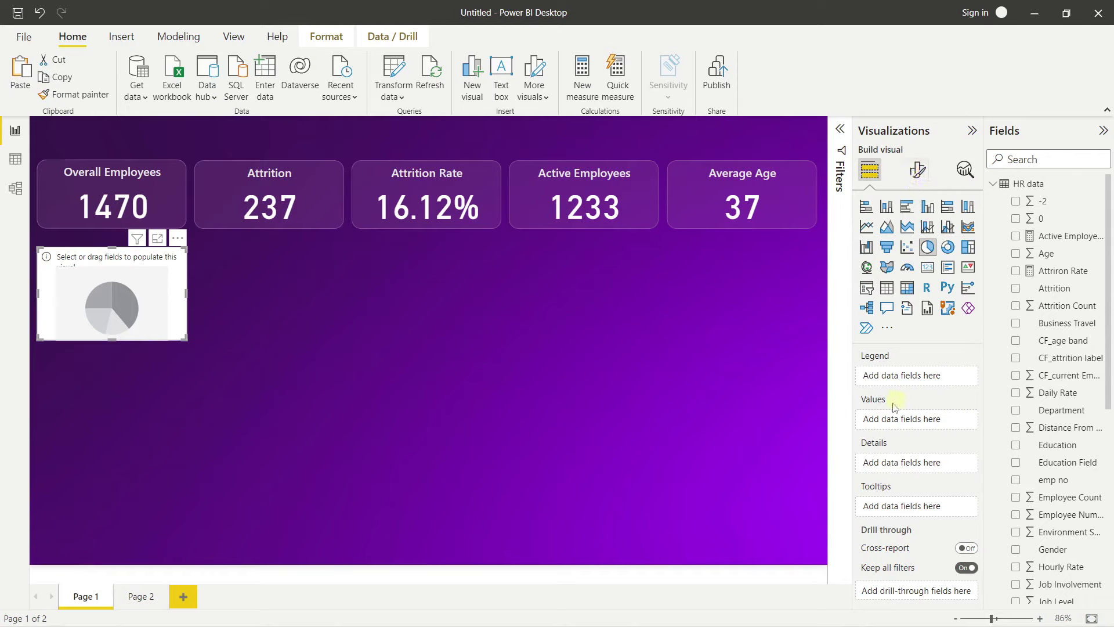
left_click(1059, 153)
type("dep")
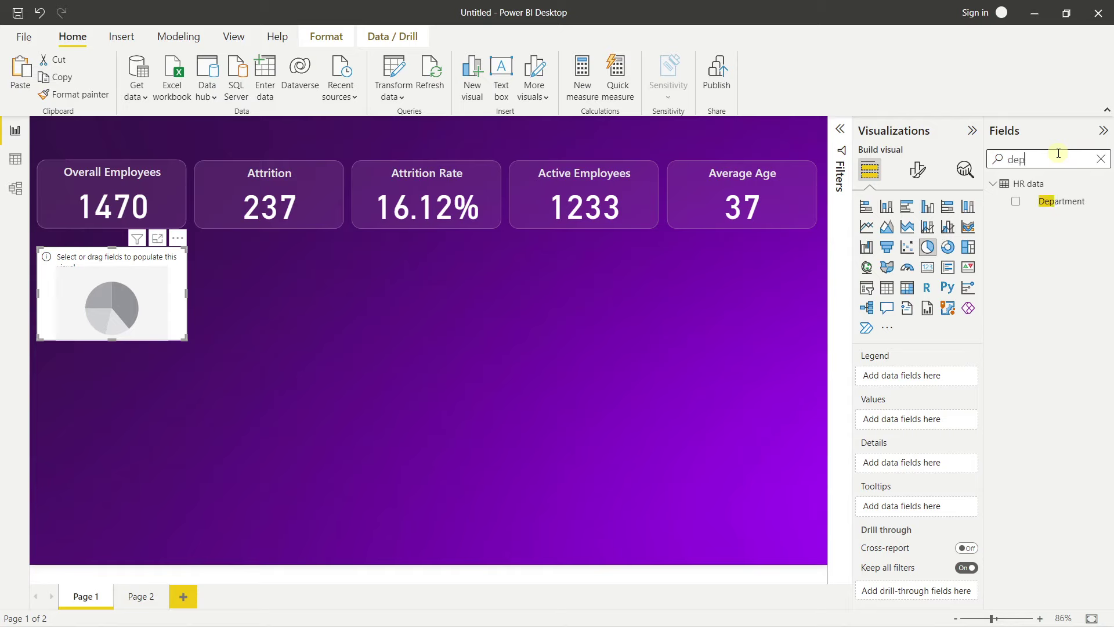
left_click_drag(1061, 201, 919, 385)
left_click(1100, 159)
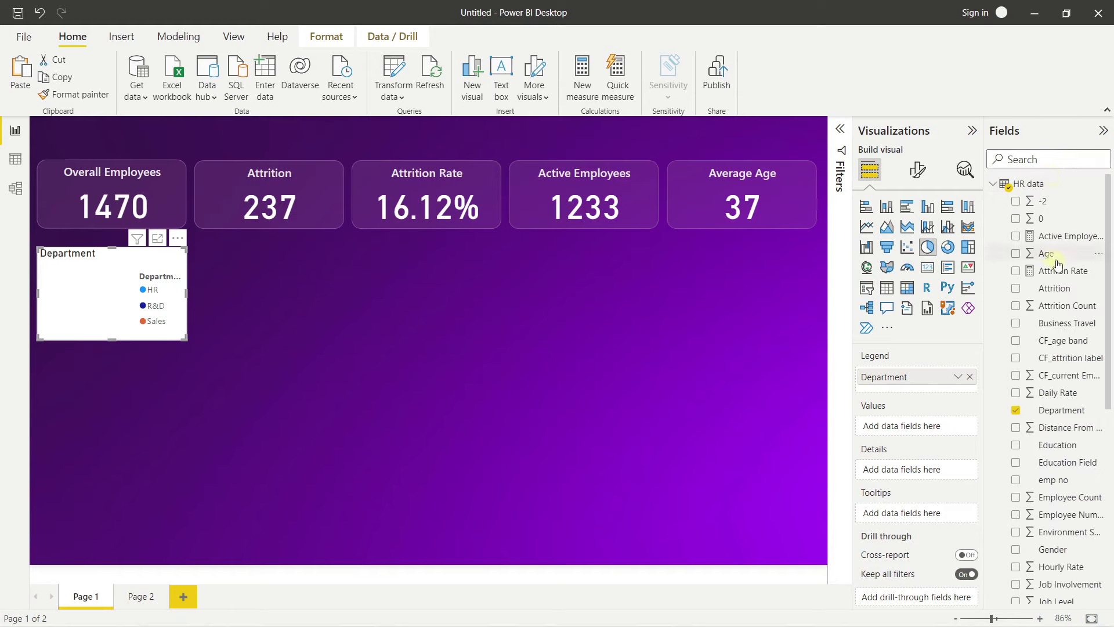
left_click_drag(1054, 305, 901, 423)
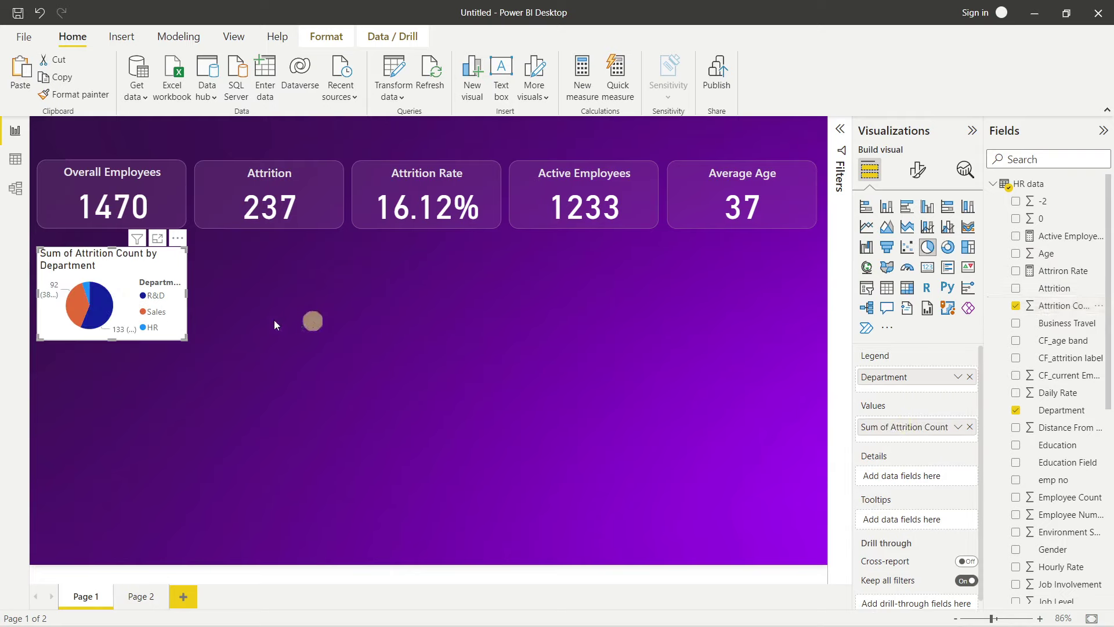
Resize the pie chart to a height of 260 and a width of 385.
left_click(917, 170)
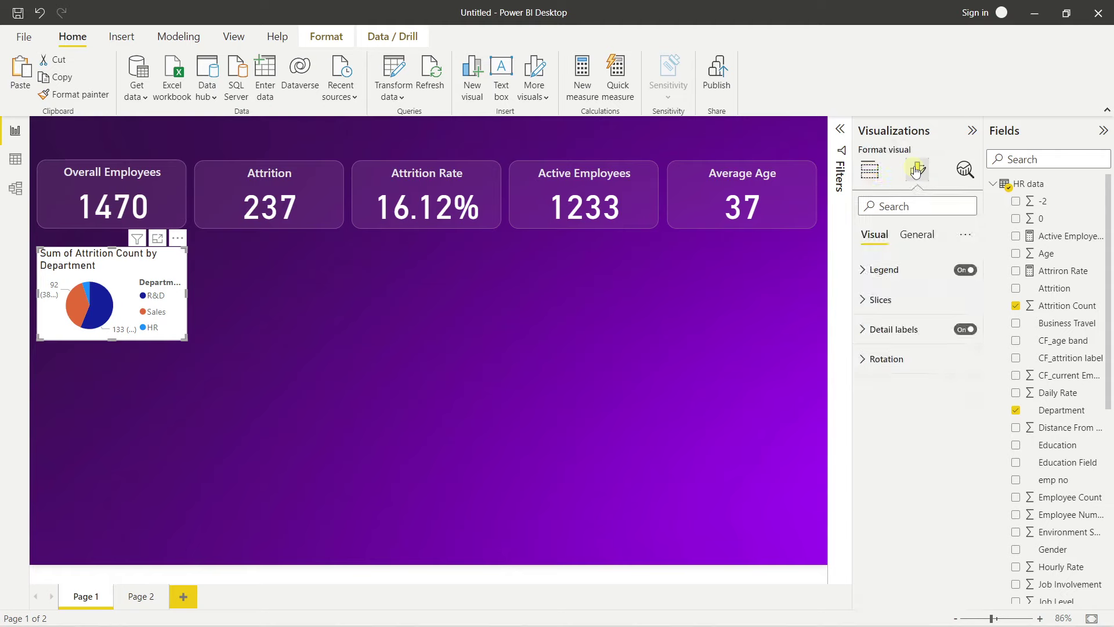
left_click(916, 235)
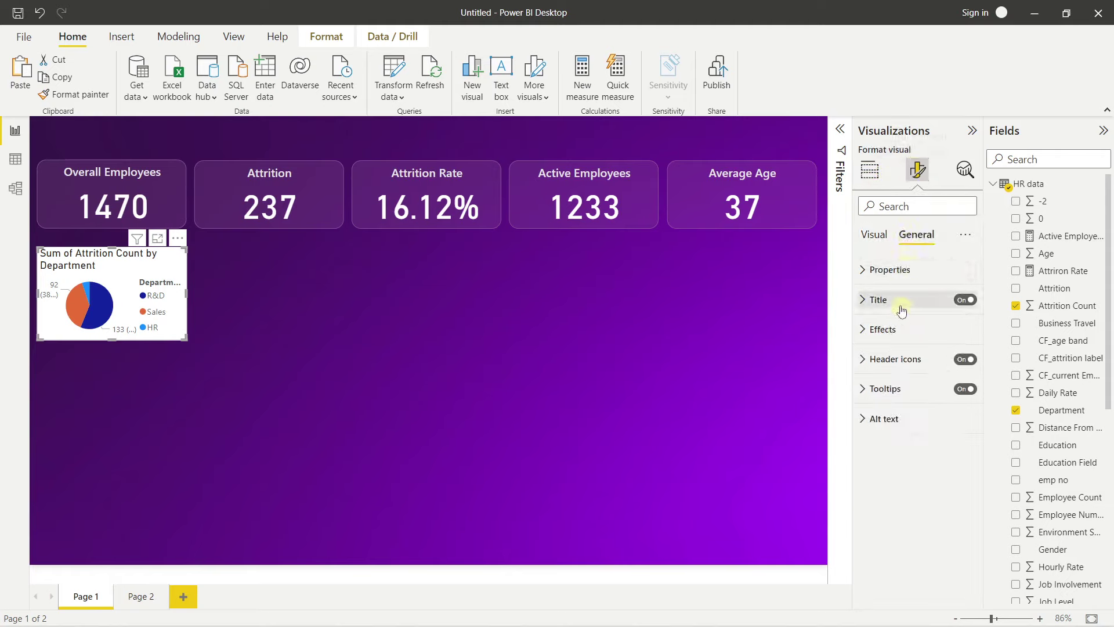
left_click(886, 272)
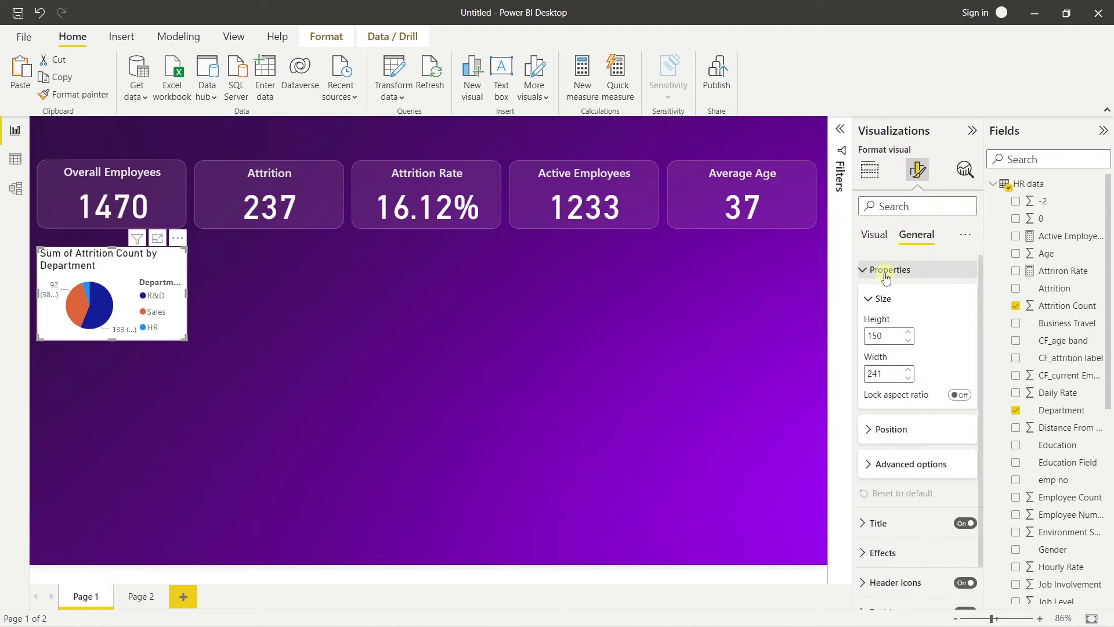
double_click(883, 335)
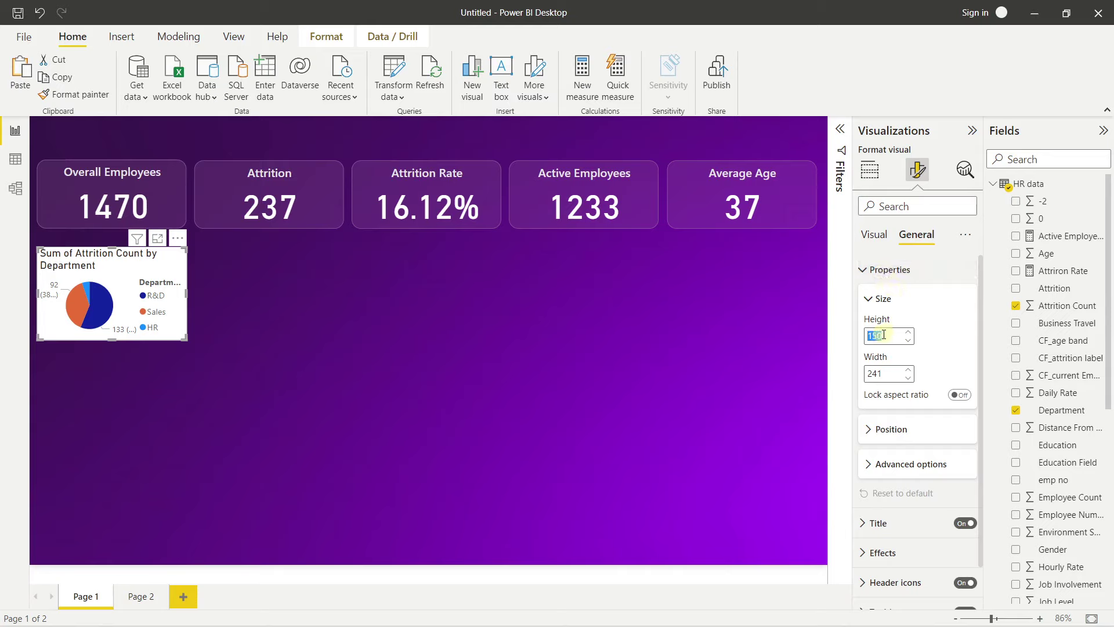
type("260")
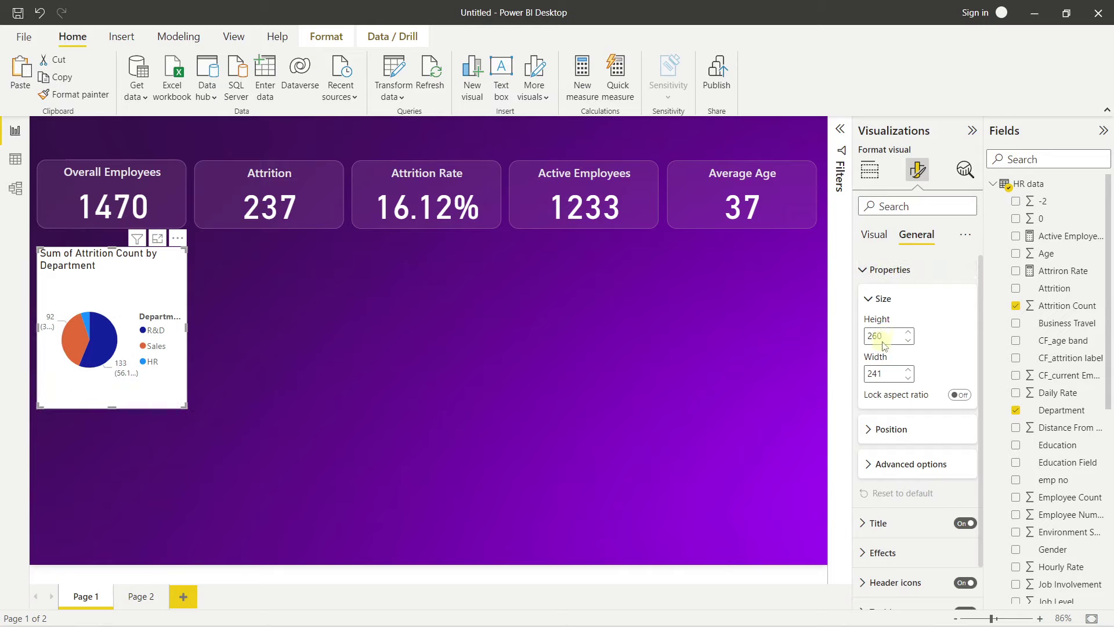
double_click(886, 372)
type("385")
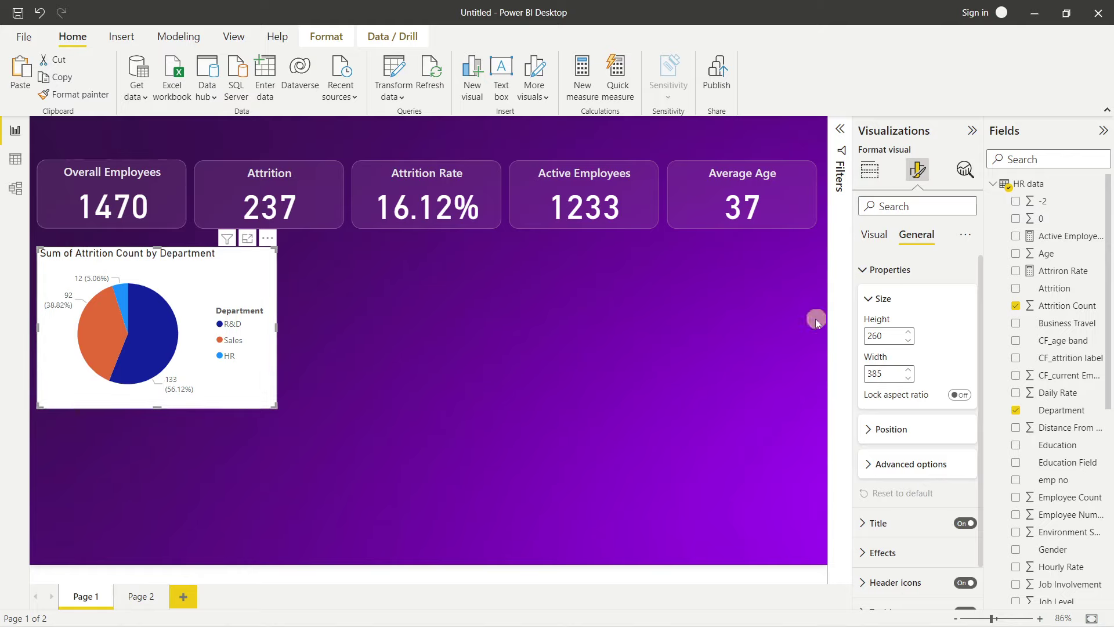
left_click(869, 270)
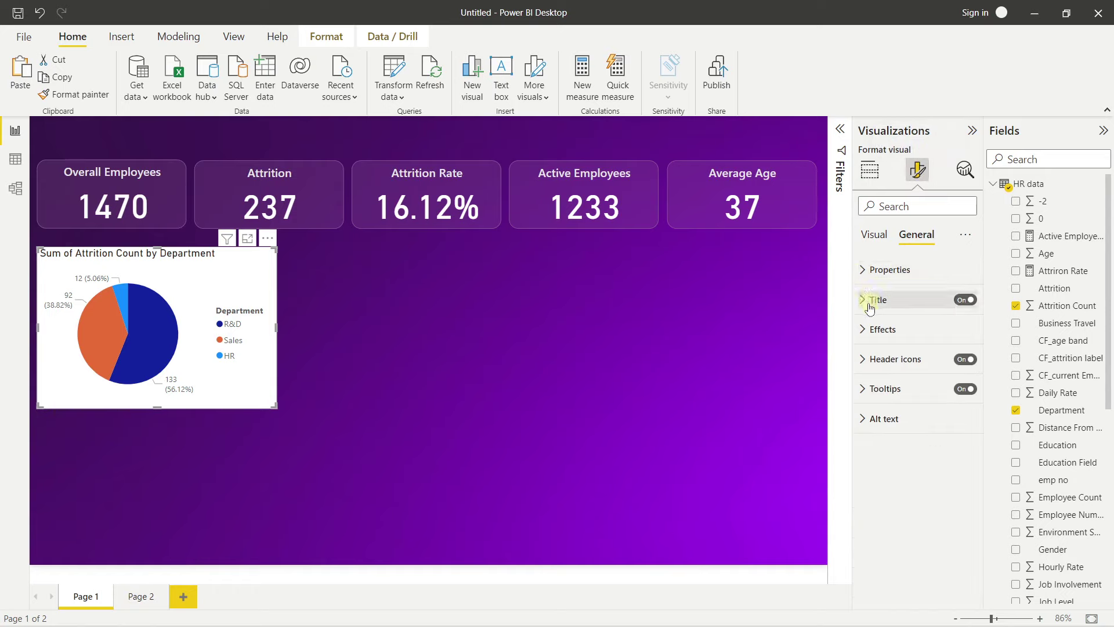
Change the pie chart's title text to "Department wise Attrition" and centre it horizontally.
left_click(925, 307)
left_click(904, 343)
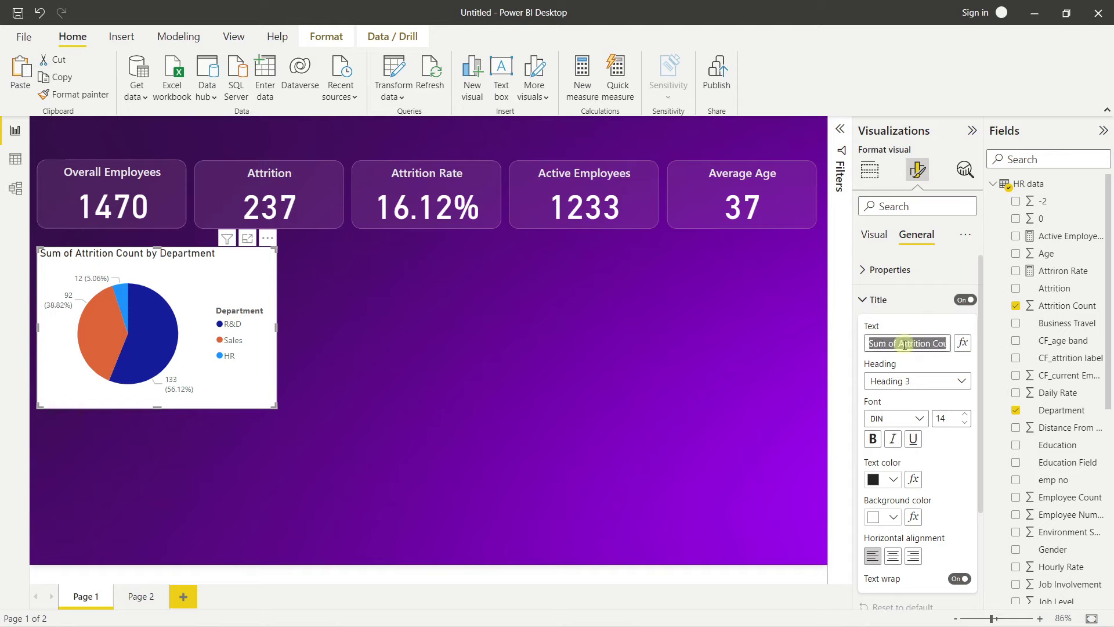
type("Depa")
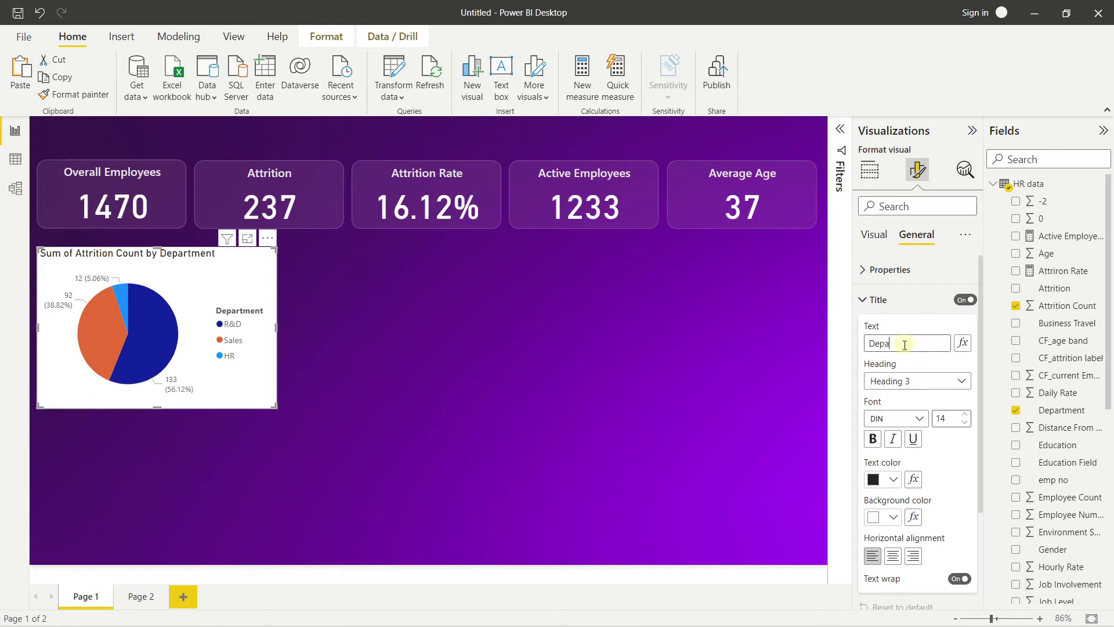
type("rtment w")
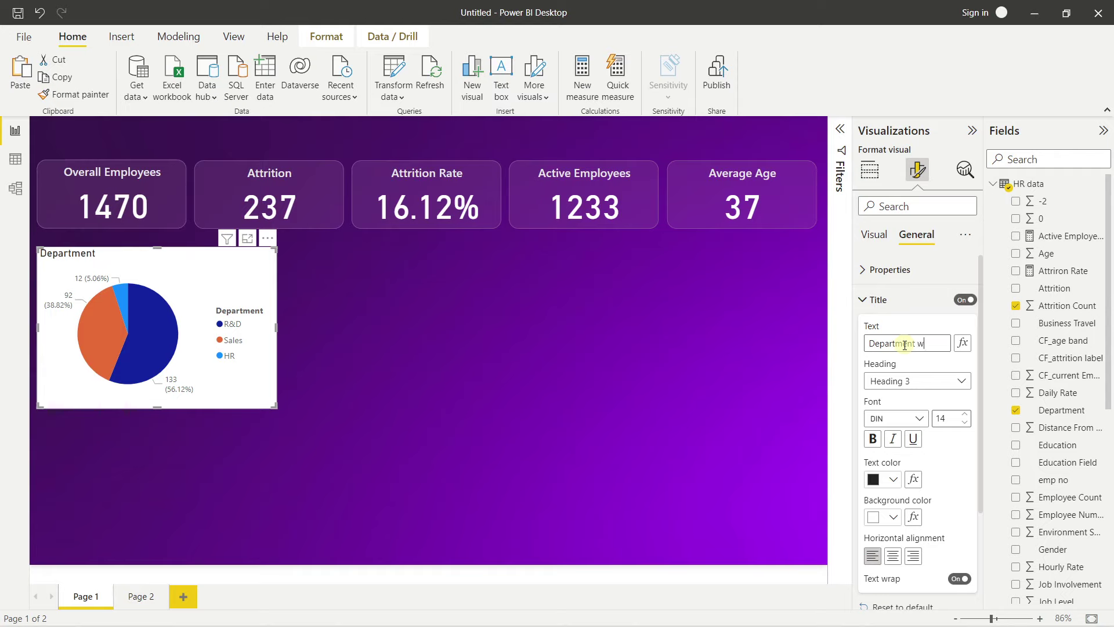
type("ise Attririon")
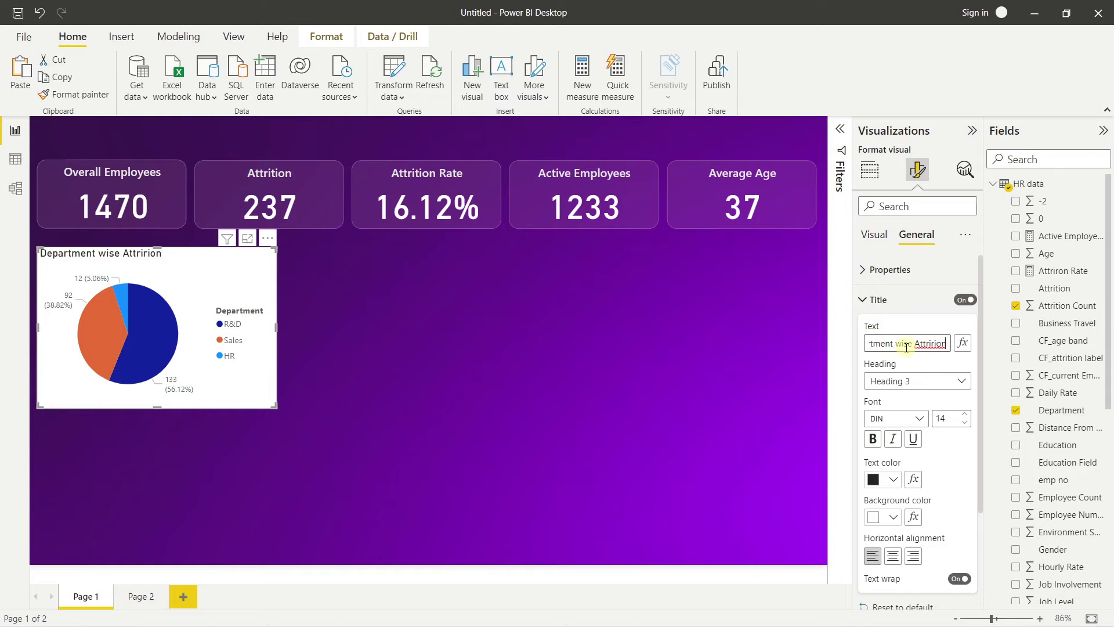
right_click(930, 344)
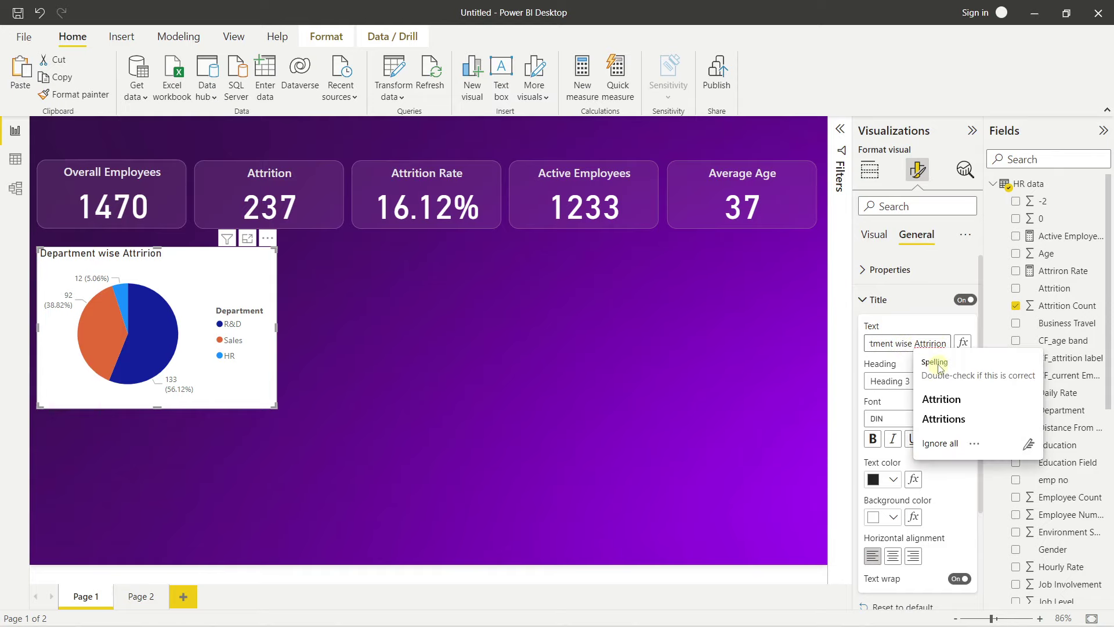
left_click(941, 399)
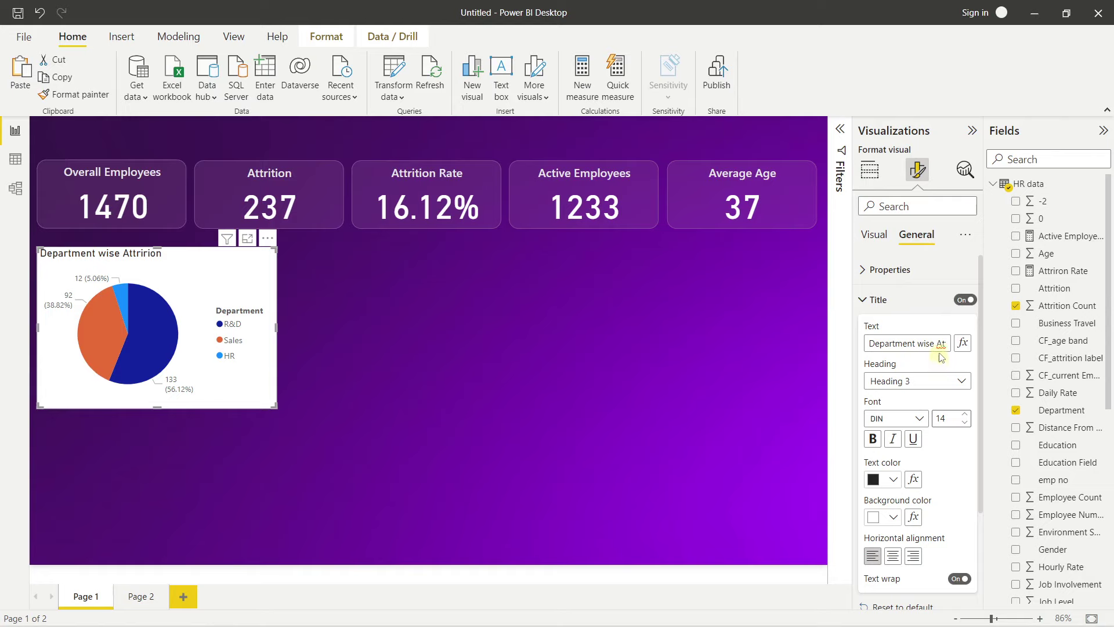
right_click(941, 350)
left_click(963, 399)
left_click(900, 557)
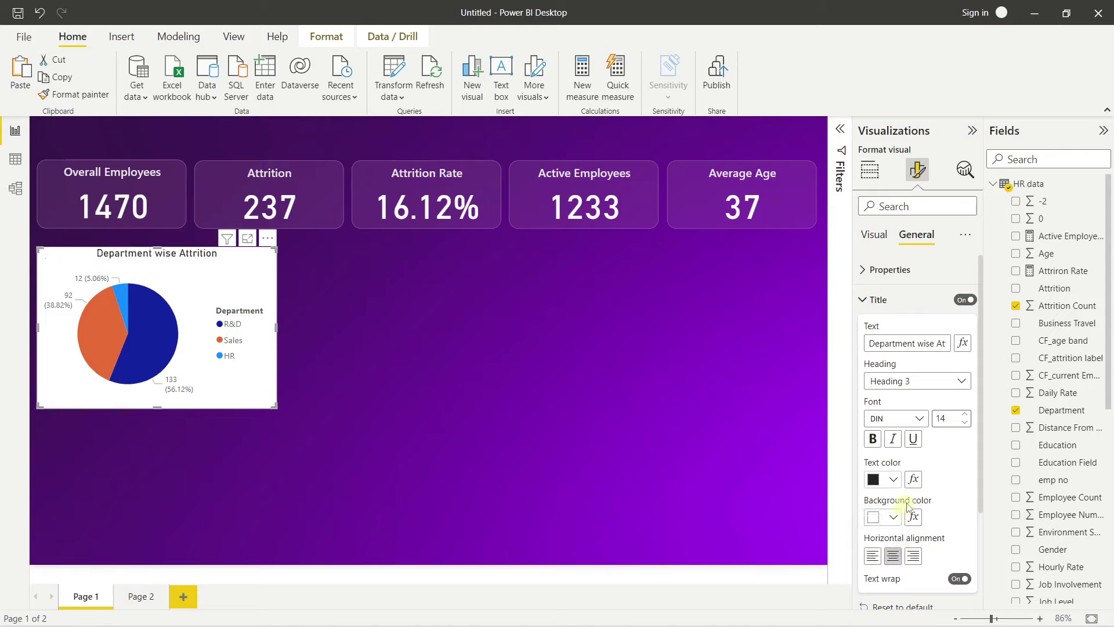
scroll(929, 406, "down", 3)
scroll(927, 395, "up", 3)
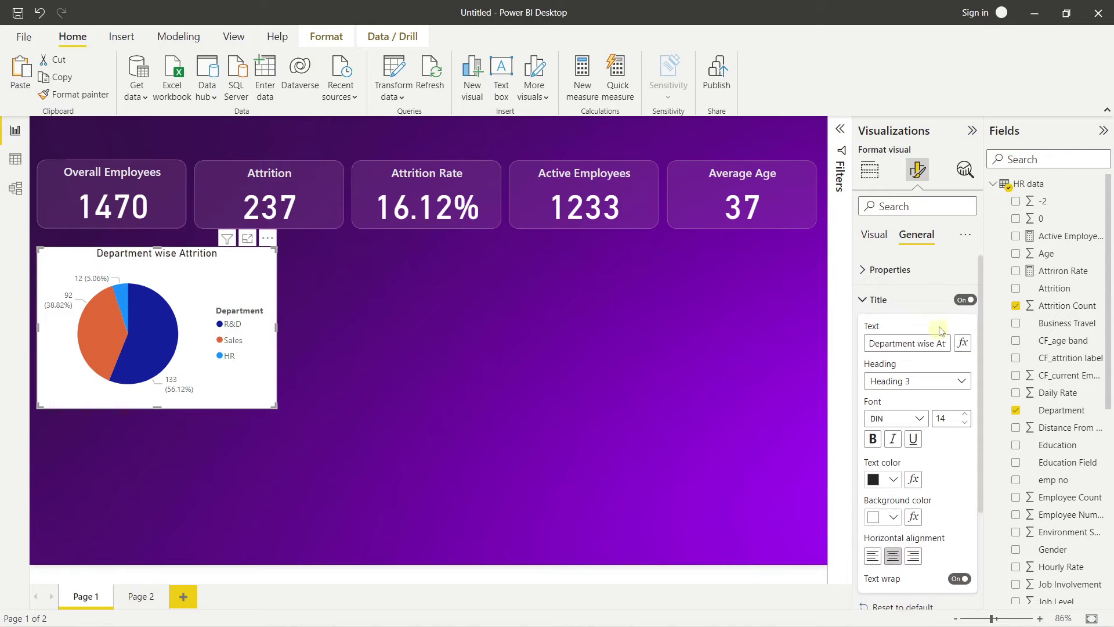
left_click(885, 302)
Set the pie chart's background to the recently used muted purple with 75% transparency.
left_click(880, 326)
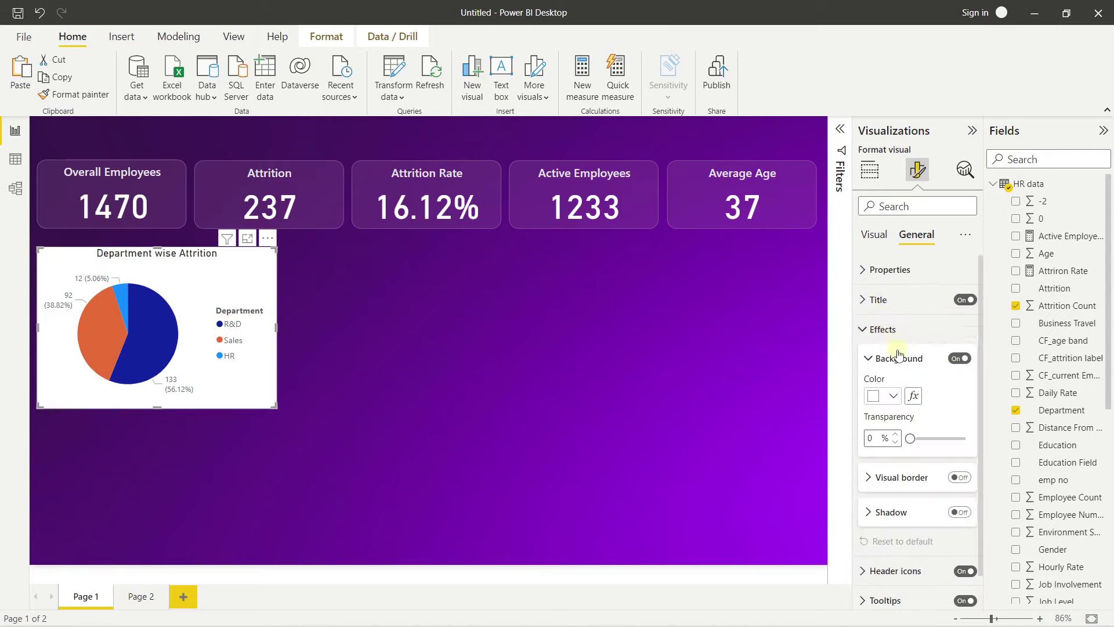
scroll(885, 355, "down", 1)
left_click(890, 361)
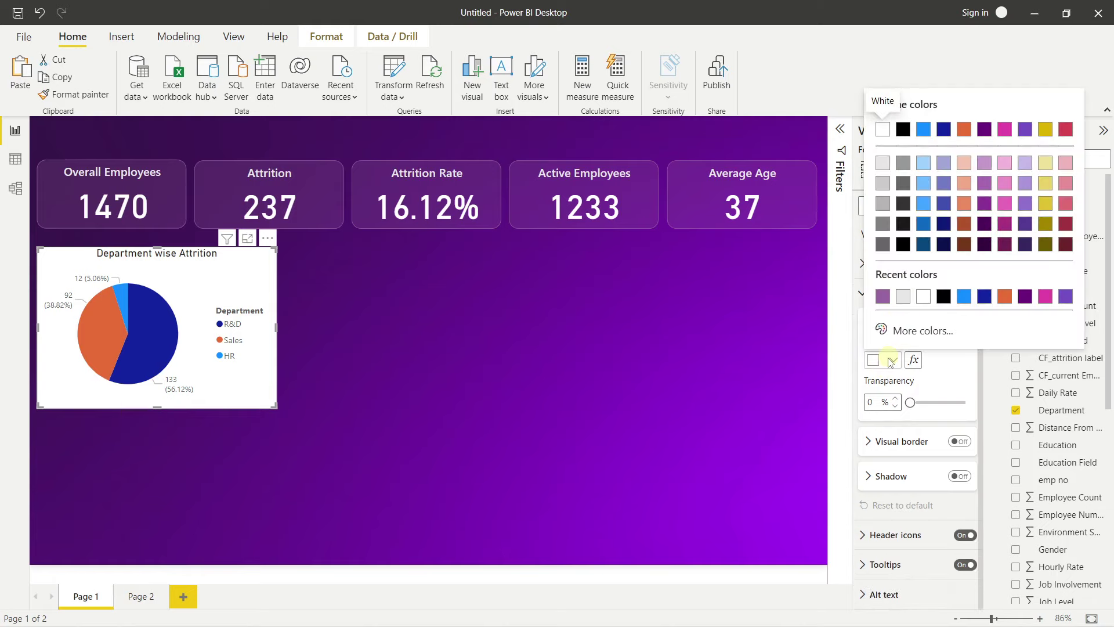
left_click(878, 299)
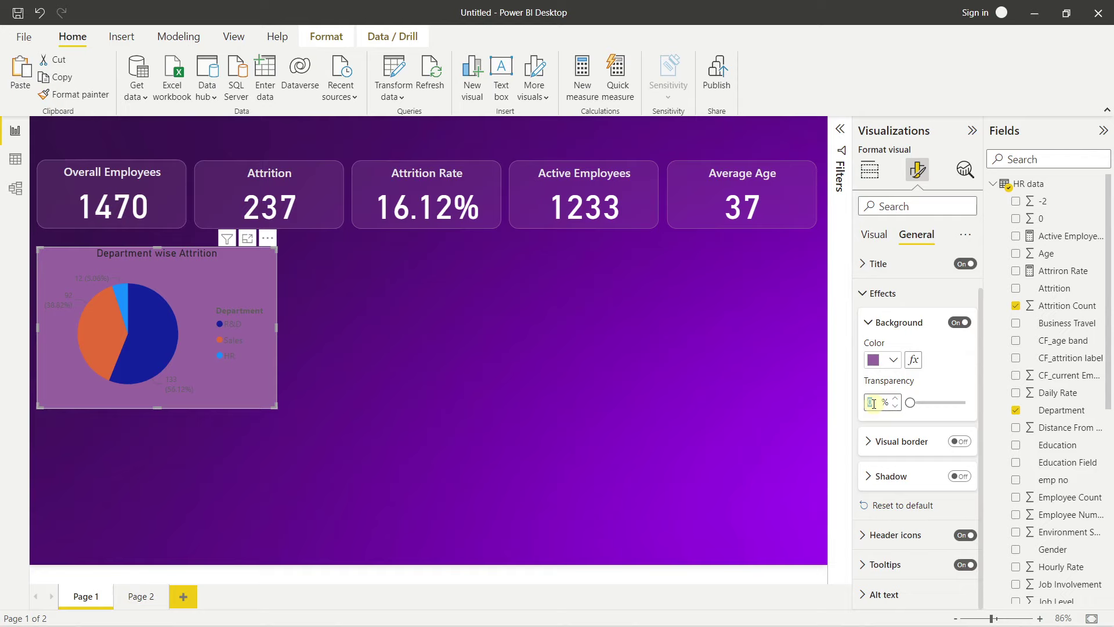
type("75")
Turn on the pie chart's visual border in the same muted purple with 15 px rounded corners, and deselect the chart.
left_click(887, 442)
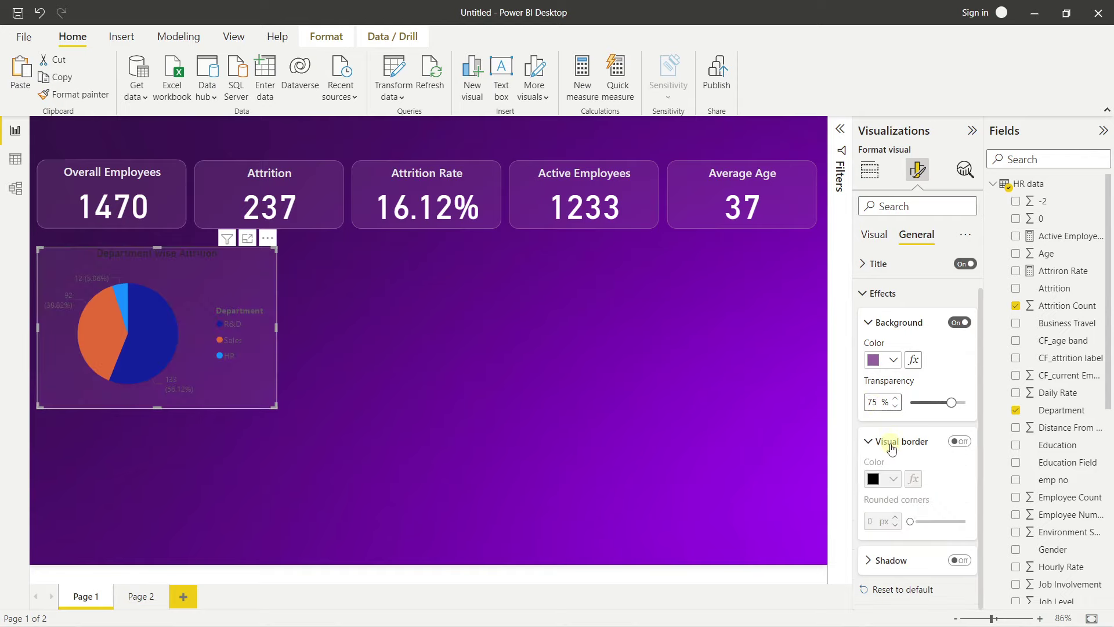
scroll(888, 429, "down", 2)
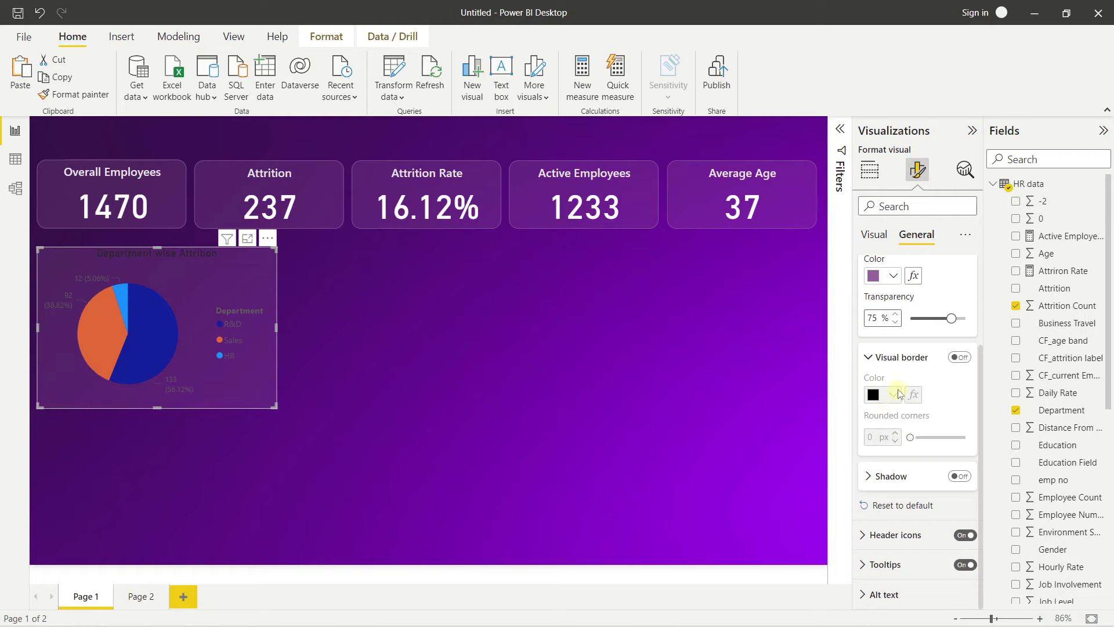
left_click(959, 358)
left_click(875, 394)
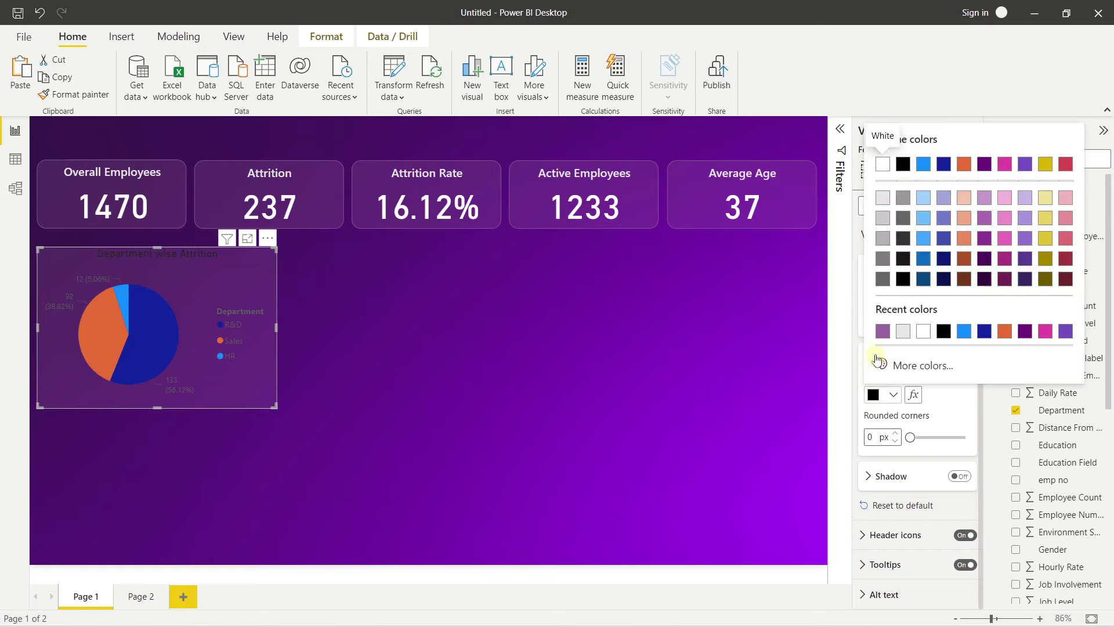
left_click(881, 328)
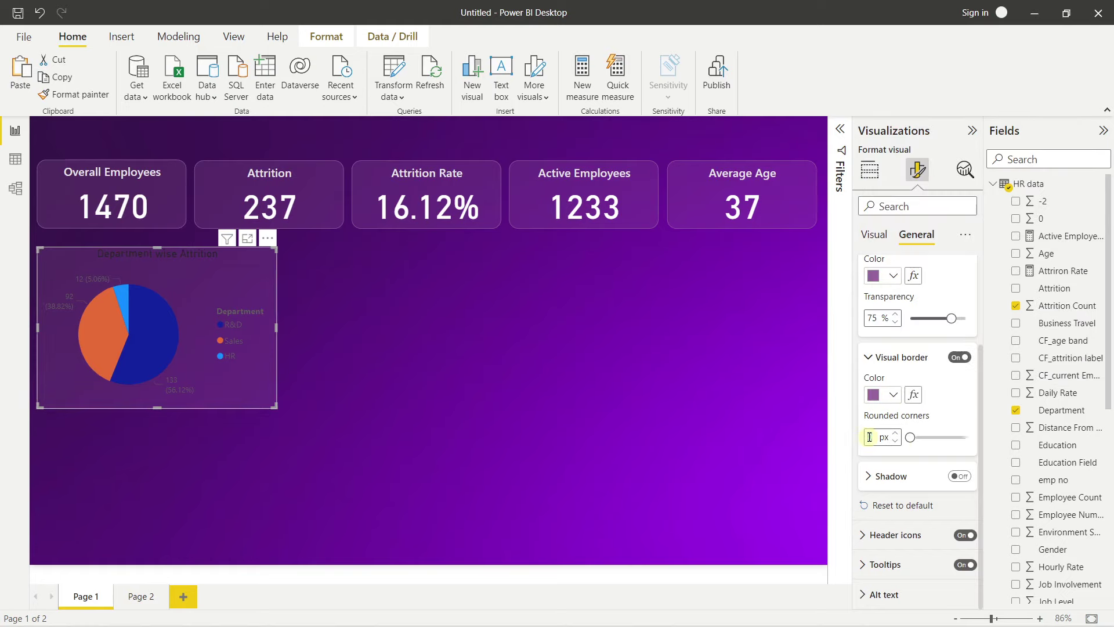
type("15")
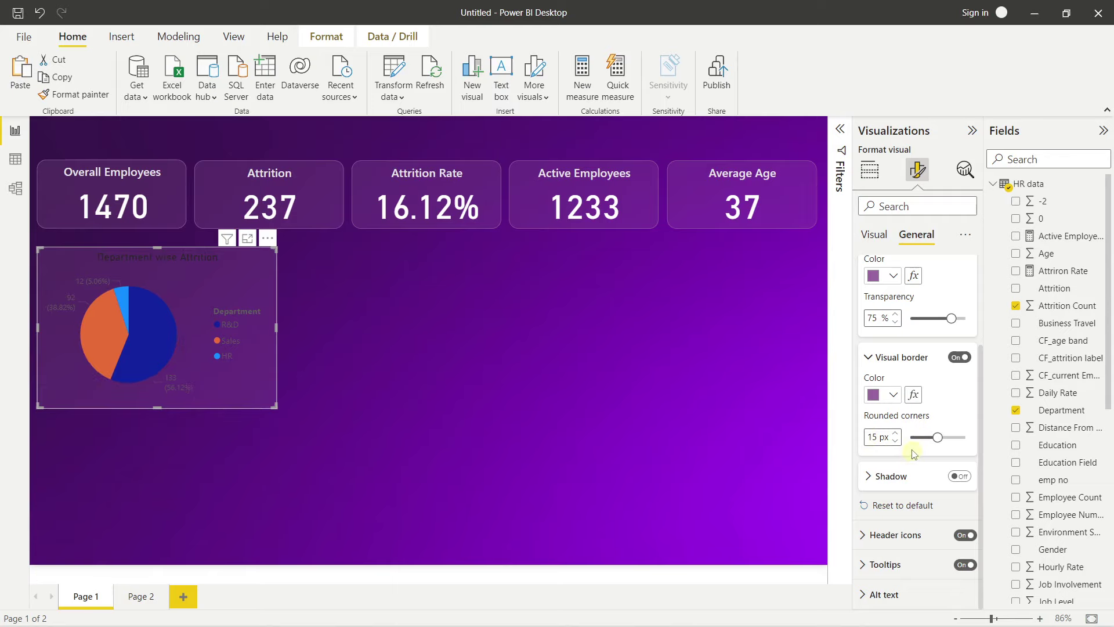
left_click(458, 337)
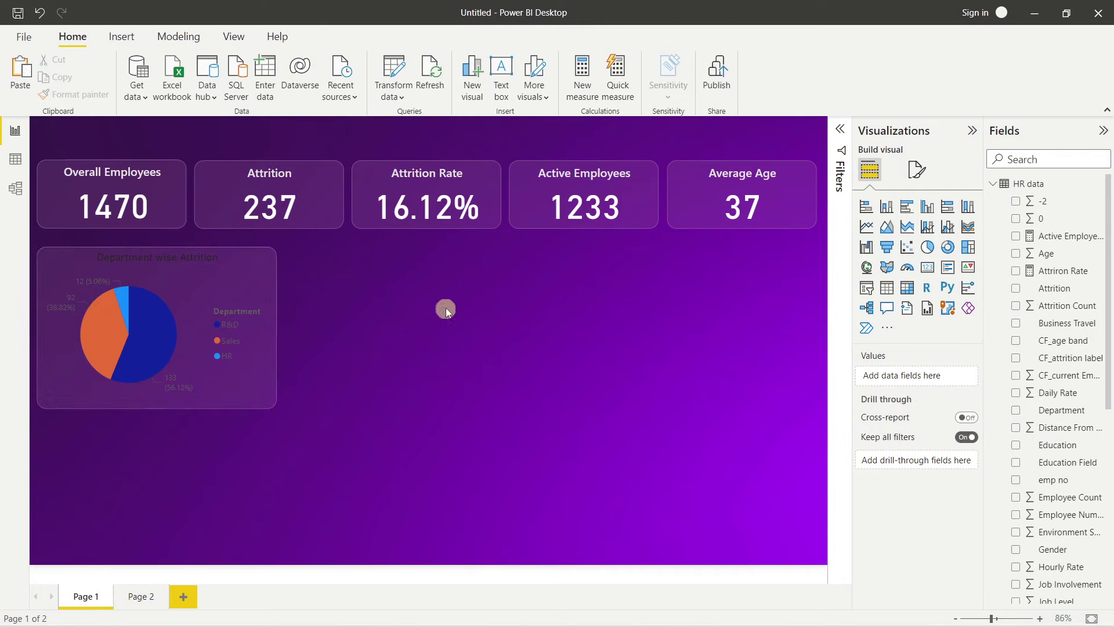
Change the text color of the pie chart's title to light grey.
left_click(254, 270)
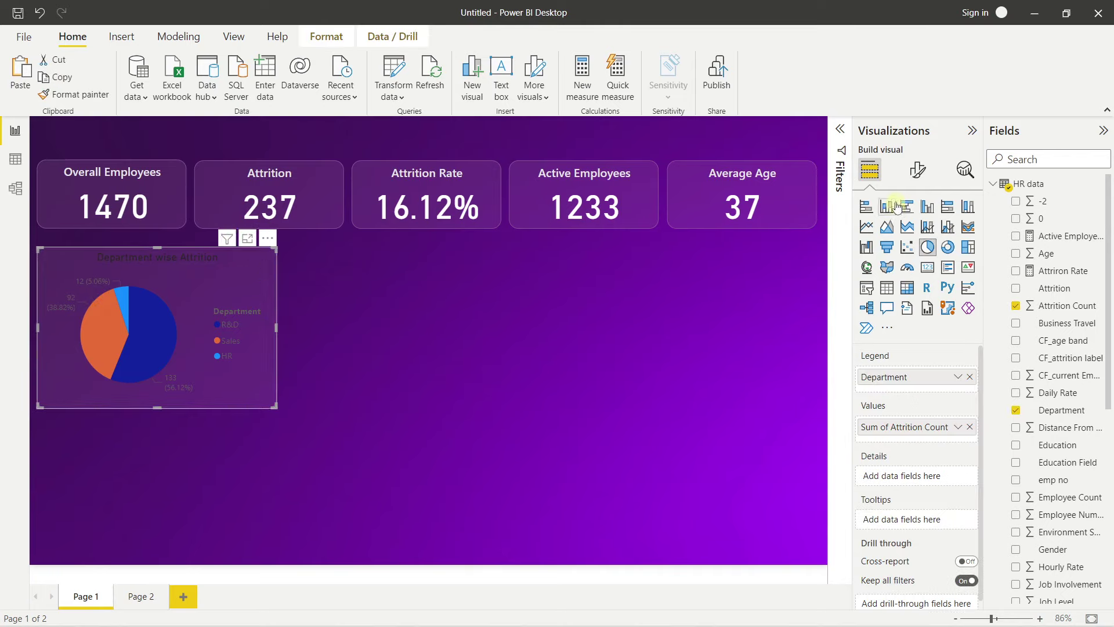
left_click(917, 171)
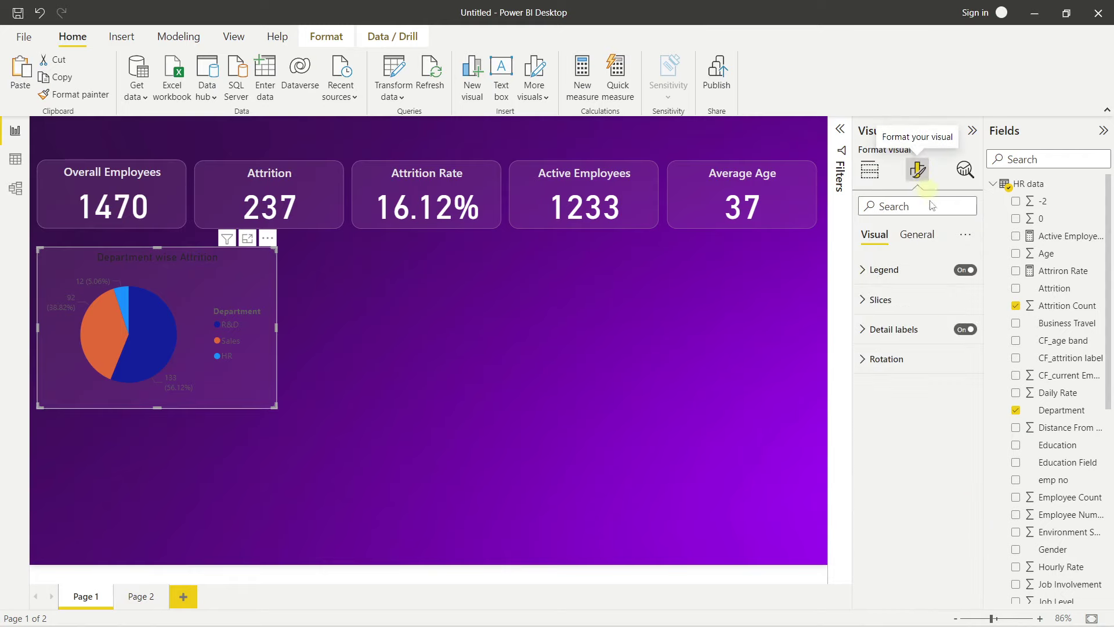
left_click(914, 235)
left_click(877, 299)
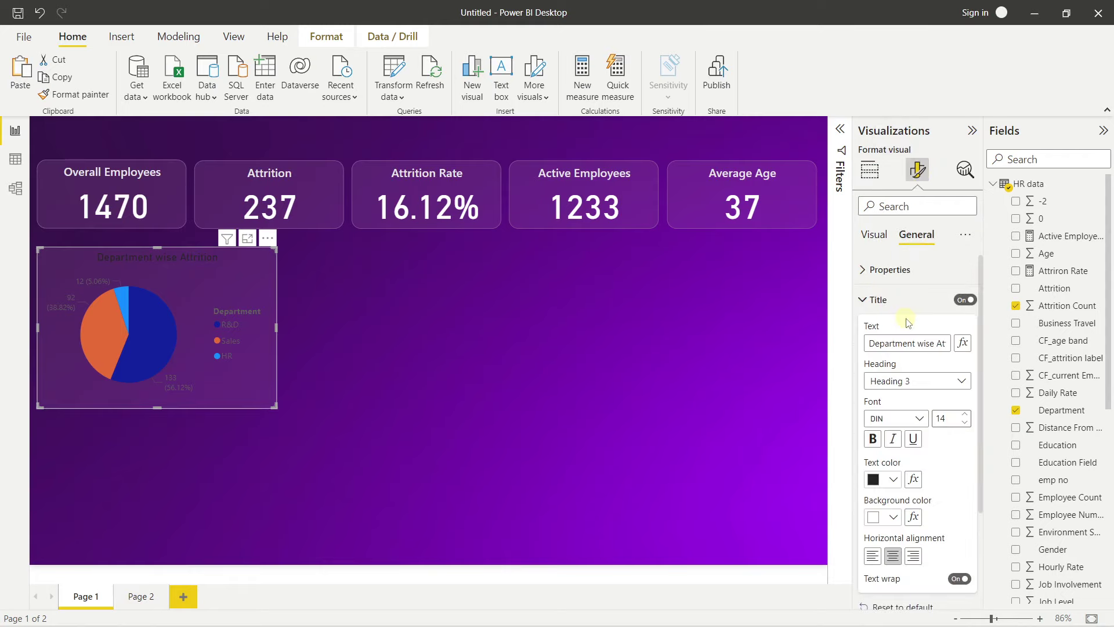
scroll(905, 322, "down", 3)
left_click(894, 348)
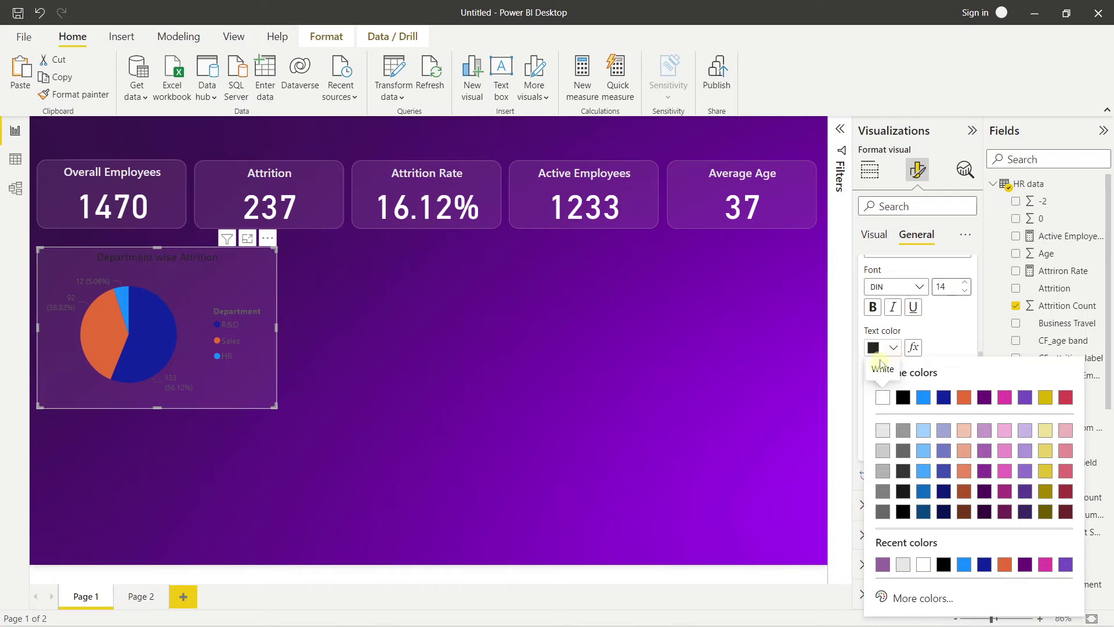
left_click(885, 431)
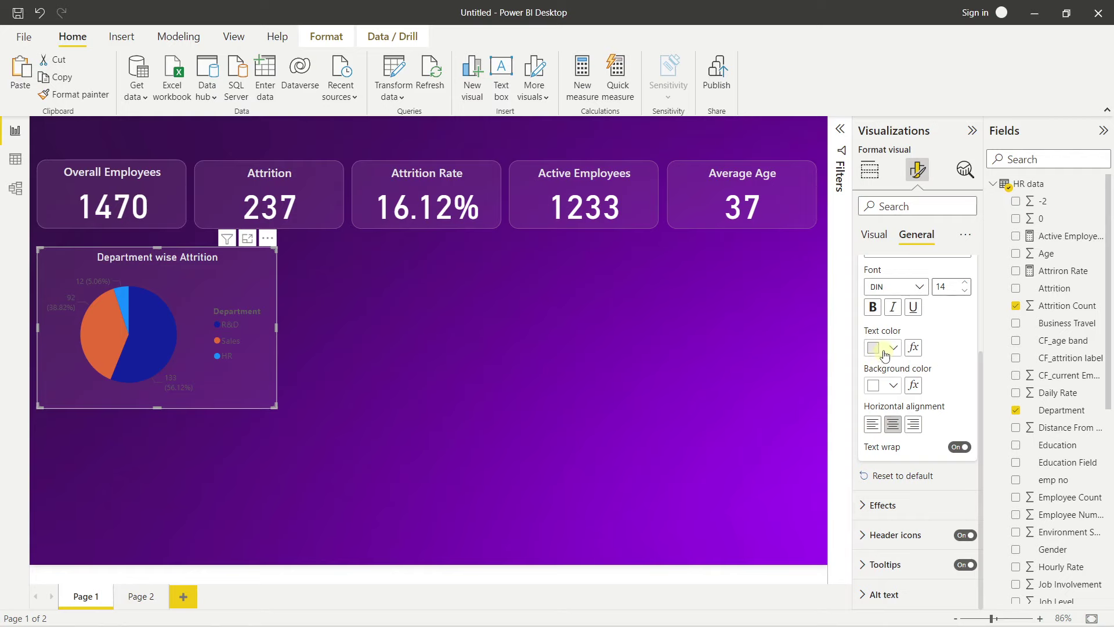
Give the pie chart's title the custom background color #8C28A0 and deselect the chart.
left_click(882, 394)
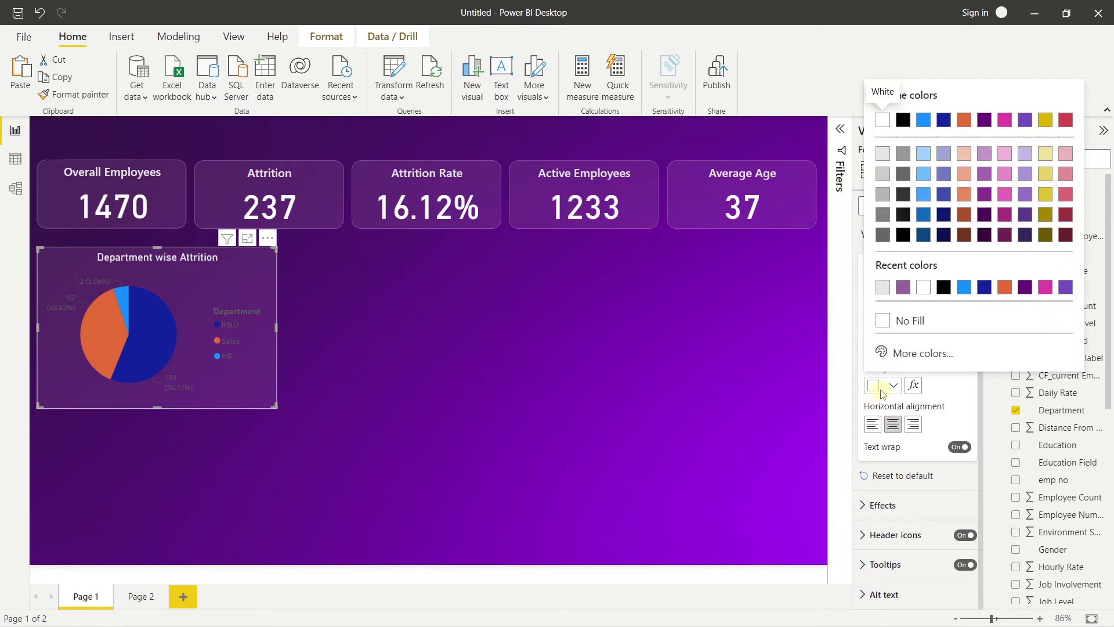
left_click(902, 352)
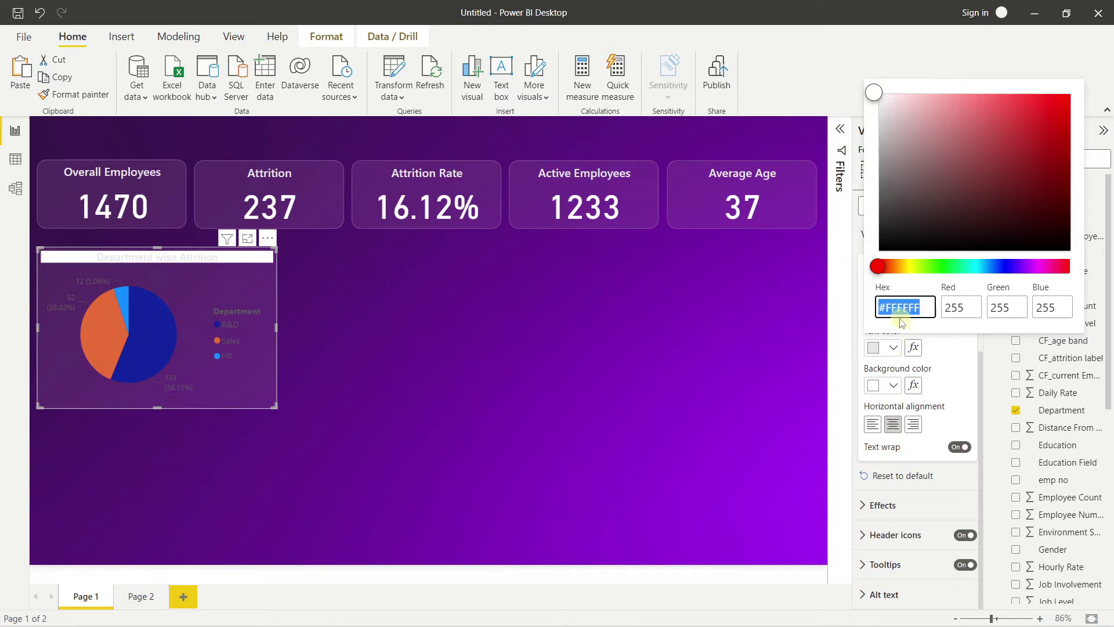
left_click_drag(923, 302, 890, 309)
type("8")
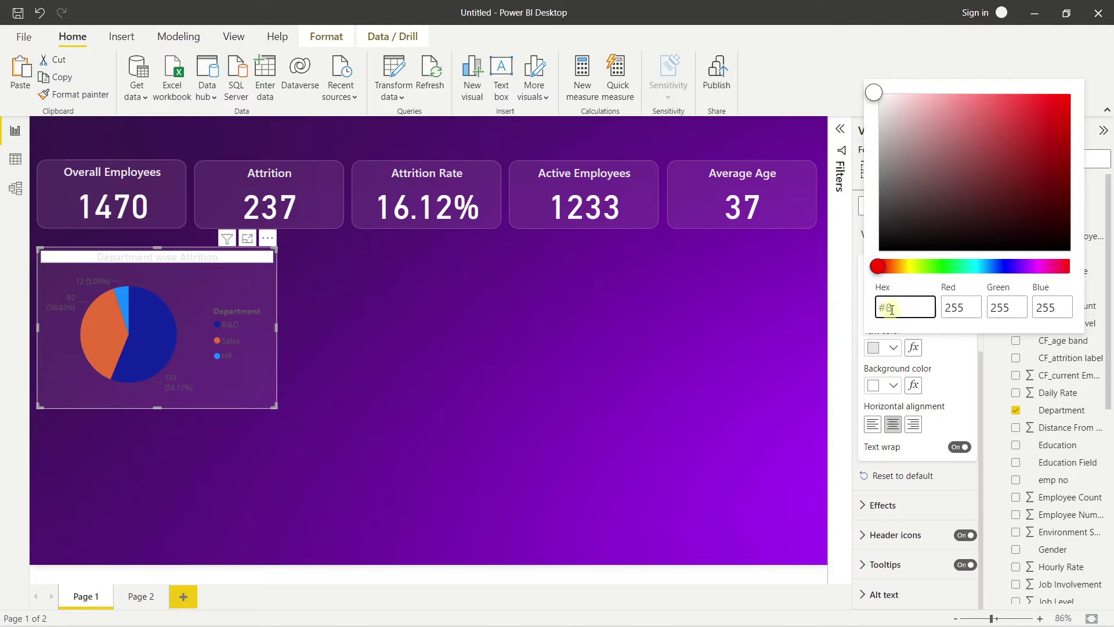
type("C28A0")
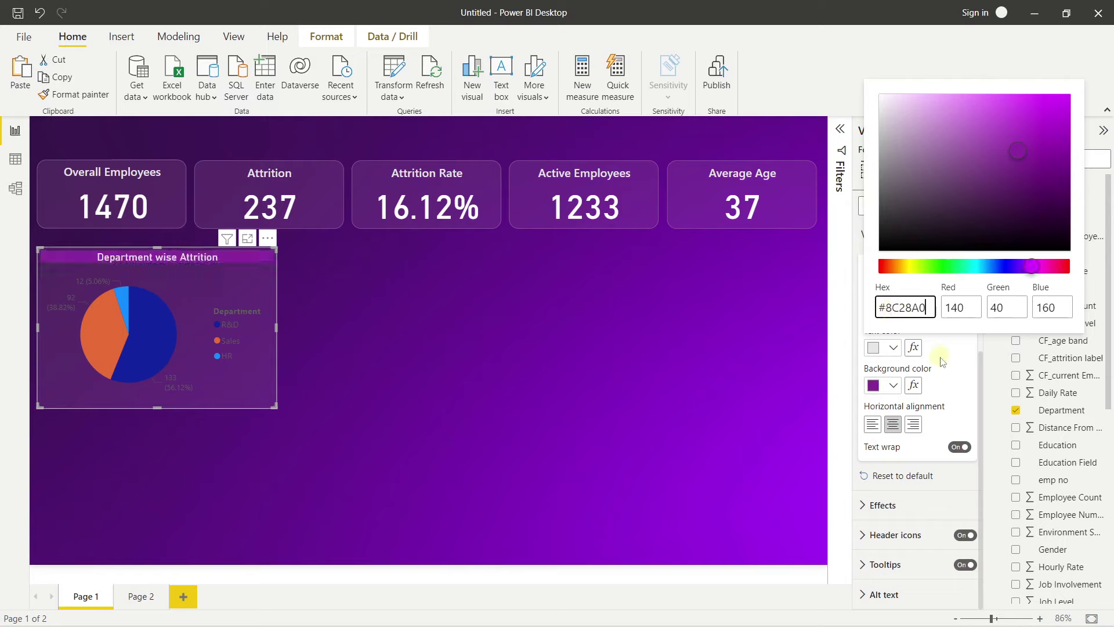
left_click(845, 328)
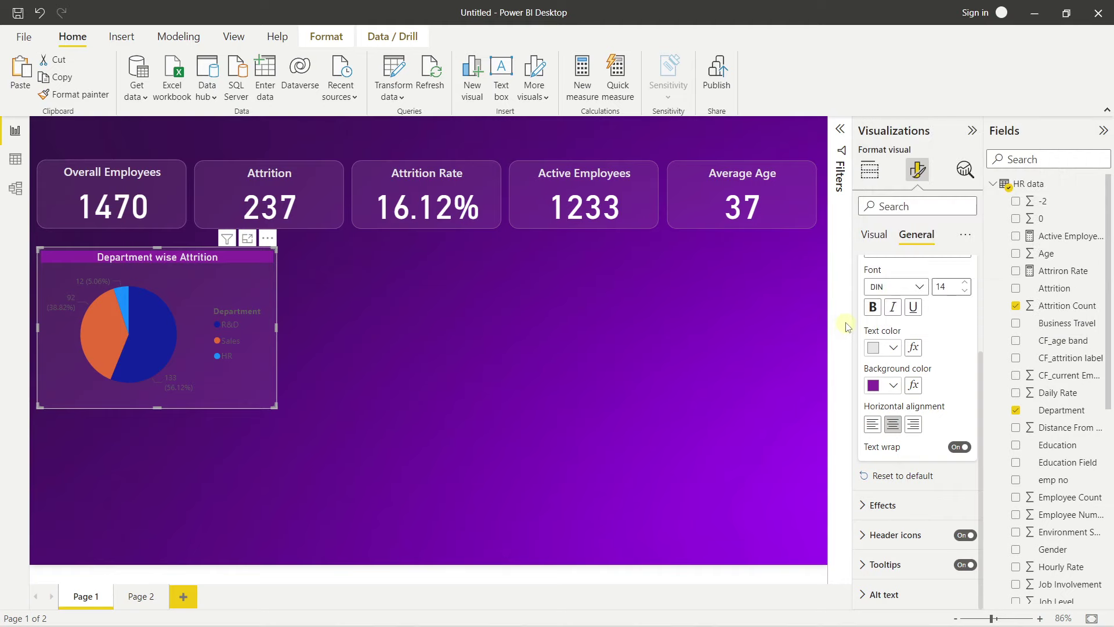
left_click(456, 300)
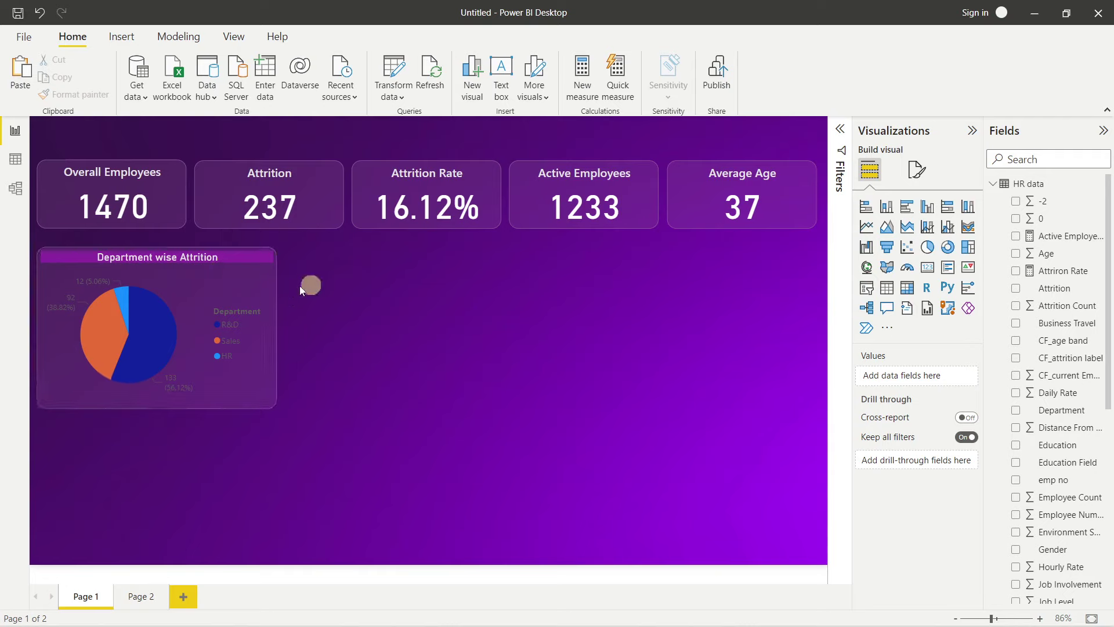
Change the color of the detail label values on the department-wise attrition pie chart to white.
left_click(274, 293)
left_click(917, 170)
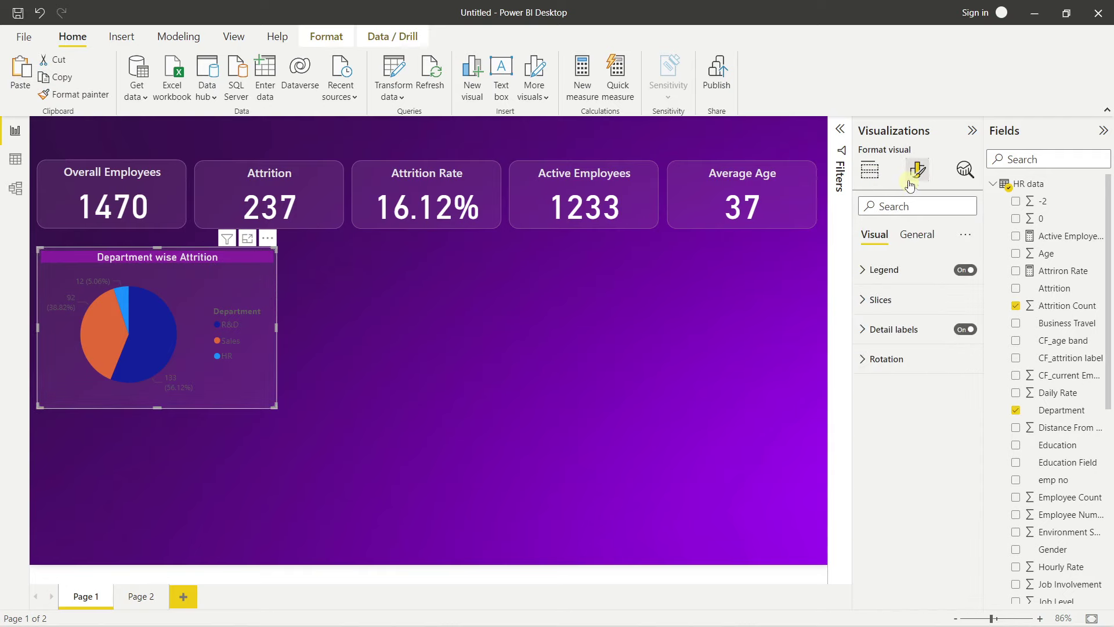
left_click(913, 238)
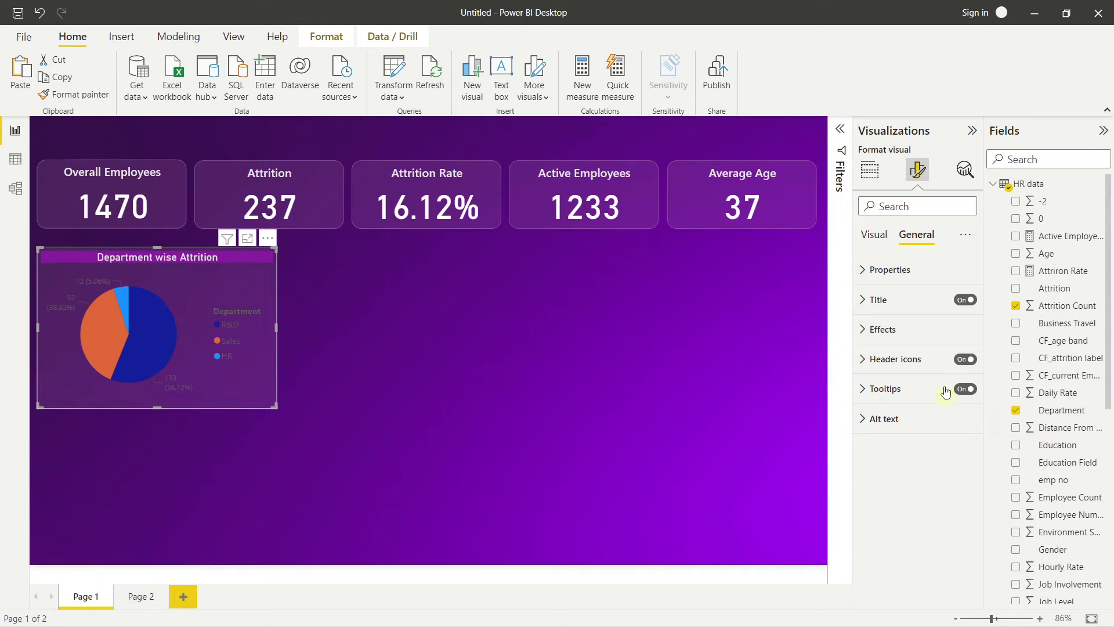
left_click(872, 235)
left_click(891, 331)
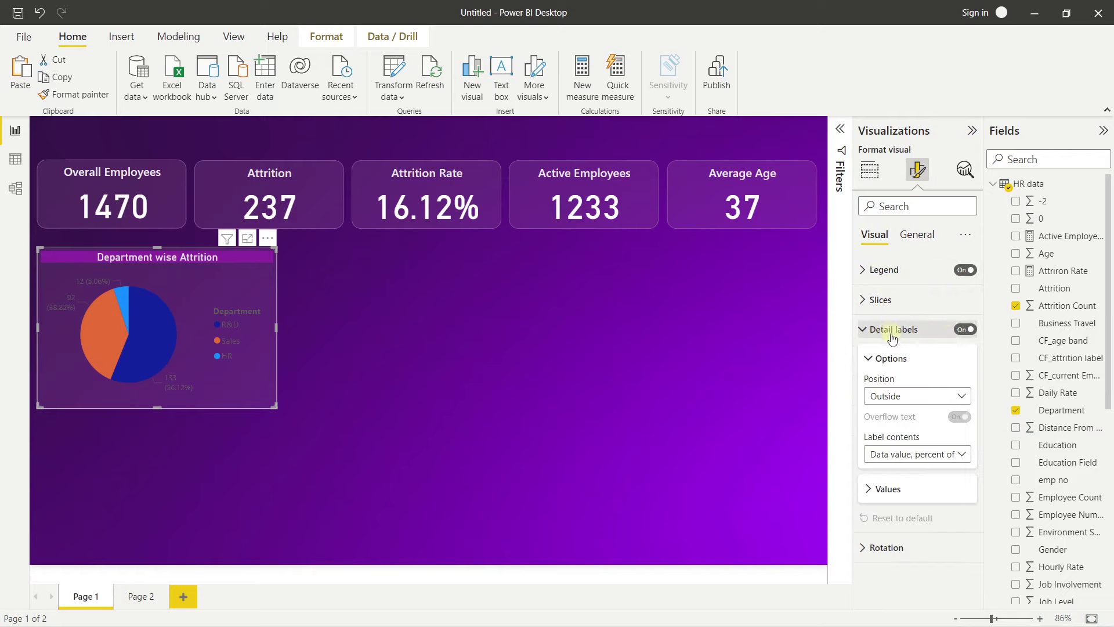
left_click(908, 488)
scroll(908, 472, "down", 3)
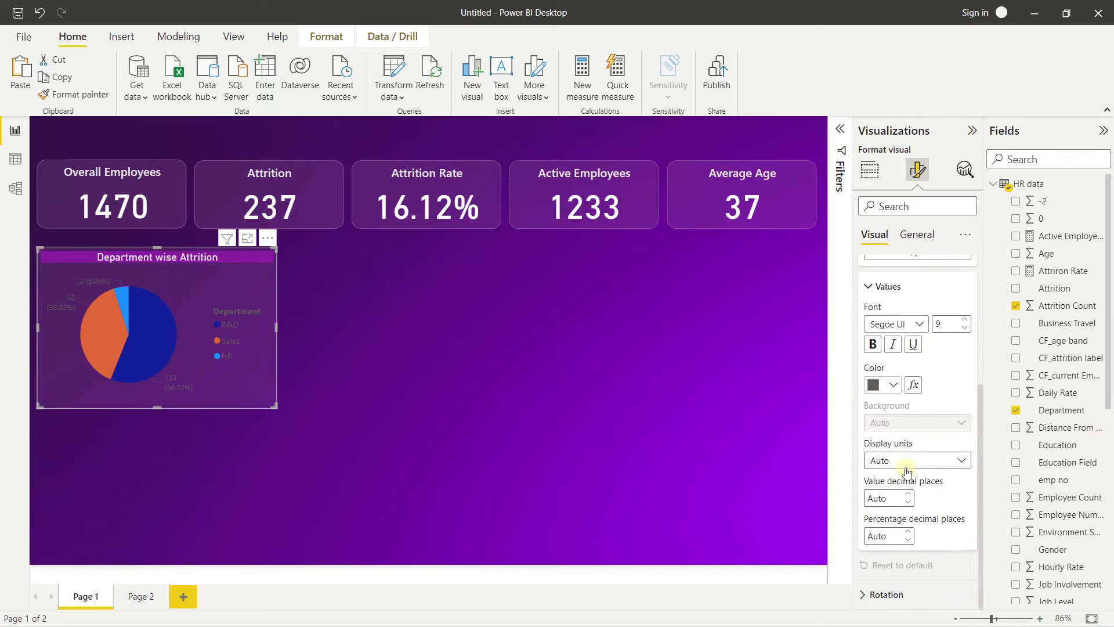
left_click(892, 385)
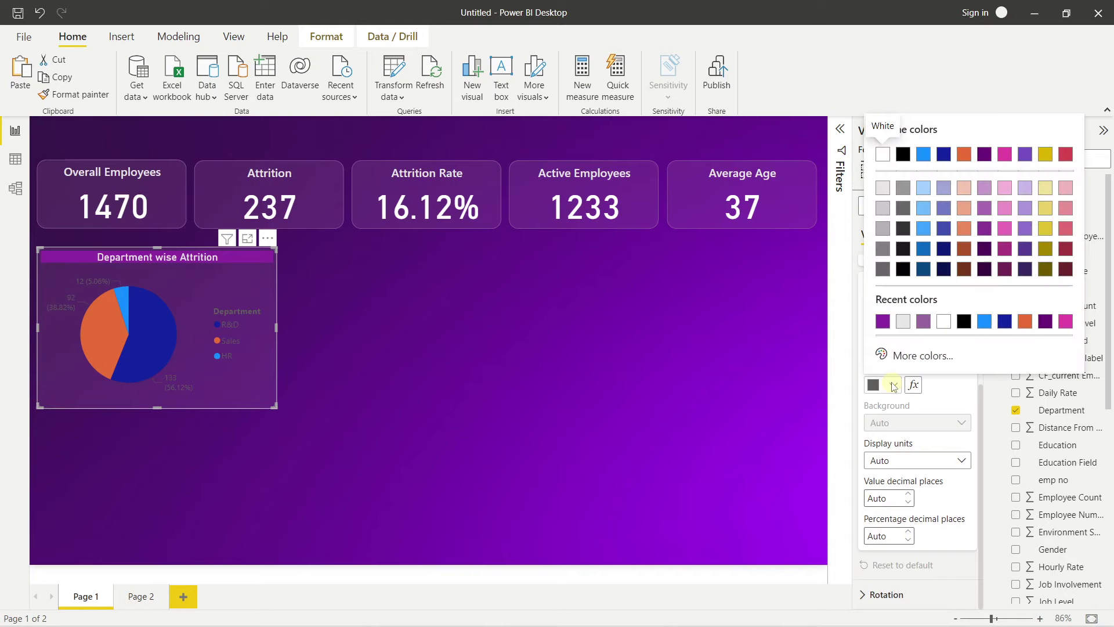
left_click(938, 324)
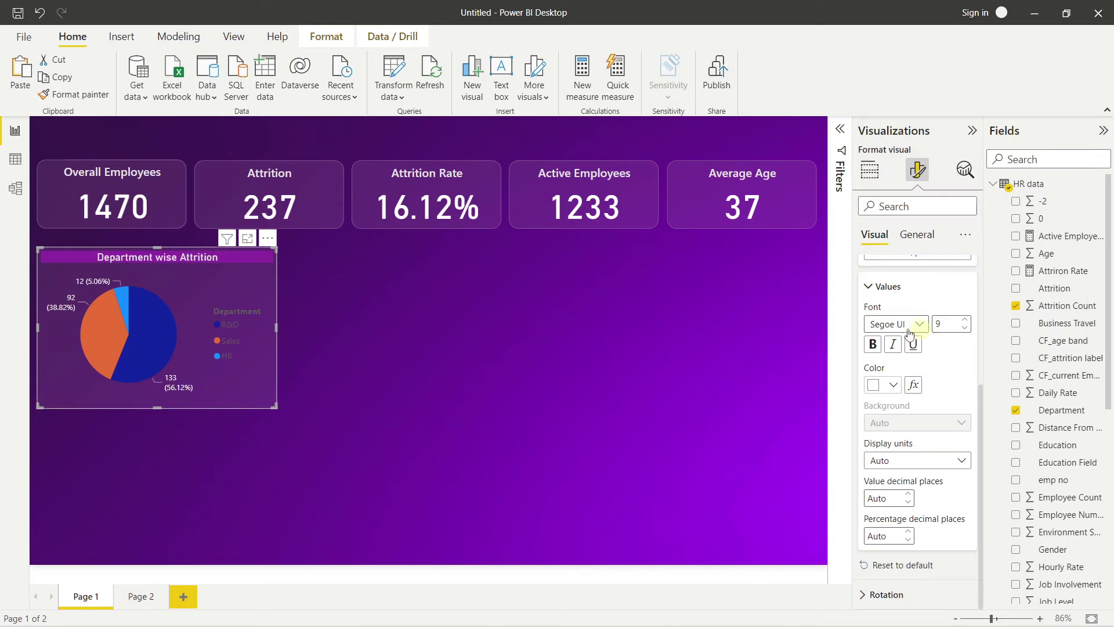
left_click(880, 289)
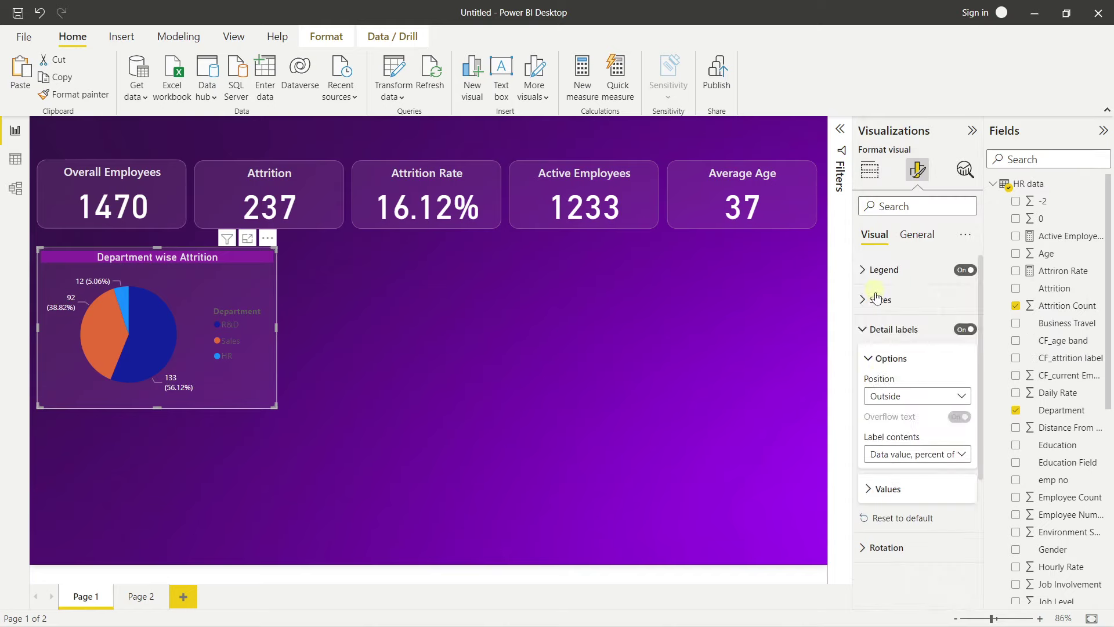
Set the pie chart's legend text to the custom yellow color #F2E859.
left_click(916, 271)
scroll(908, 287, "down", 3)
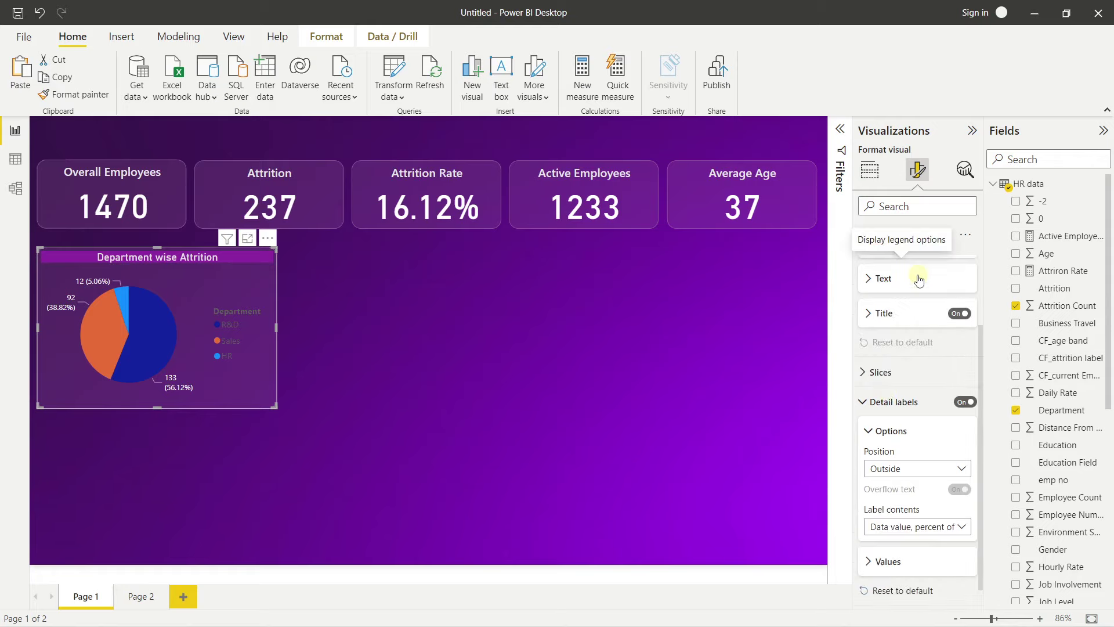
scroll(893, 299, "up", 1)
left_click(891, 316)
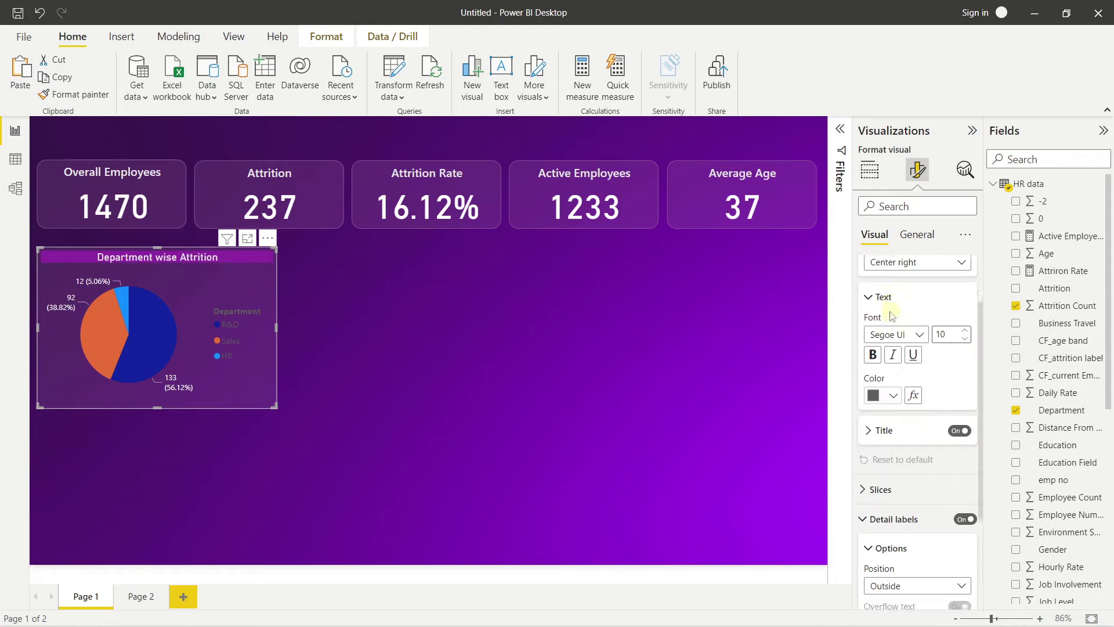
scroll(897, 319, "down", 2)
scroll(895, 340, "up", 1)
left_click(895, 354)
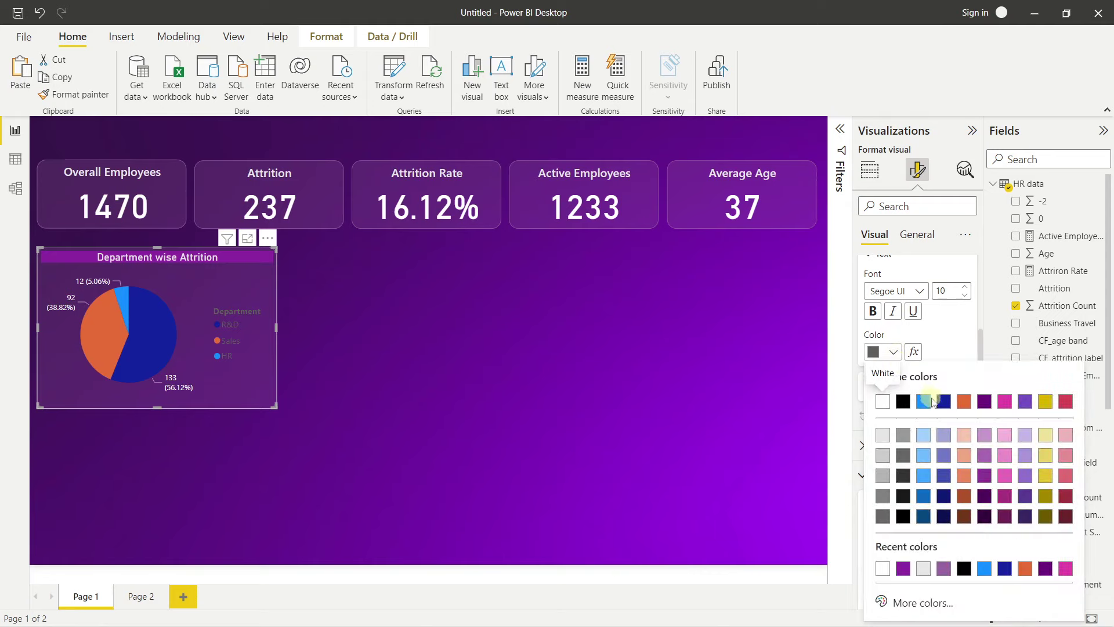
left_click(922, 604)
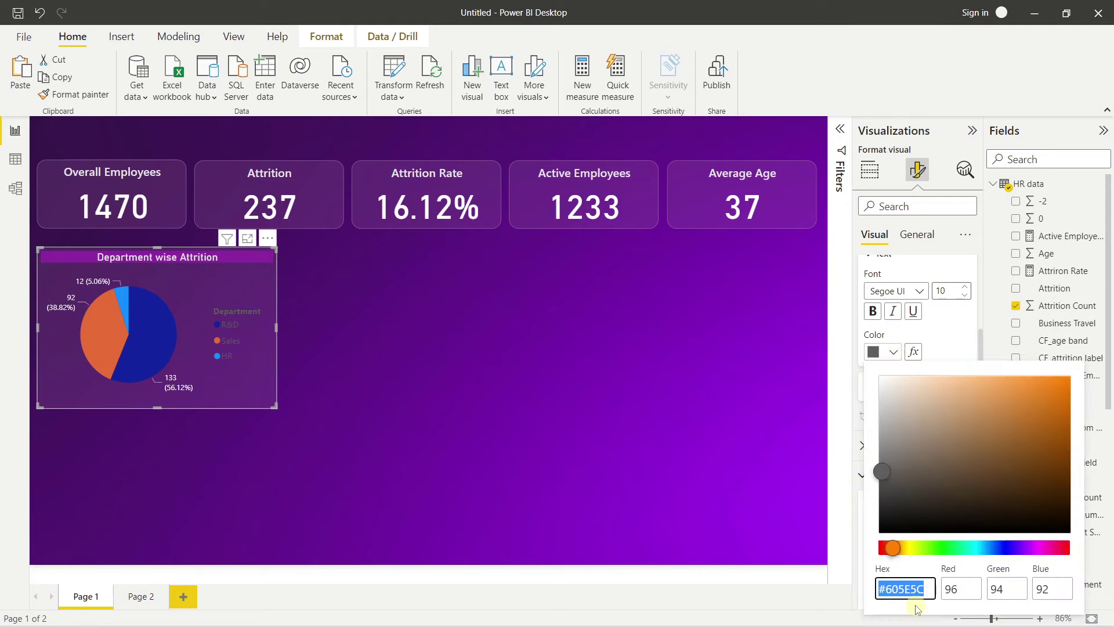
left_click(907, 547)
left_click(996, 383)
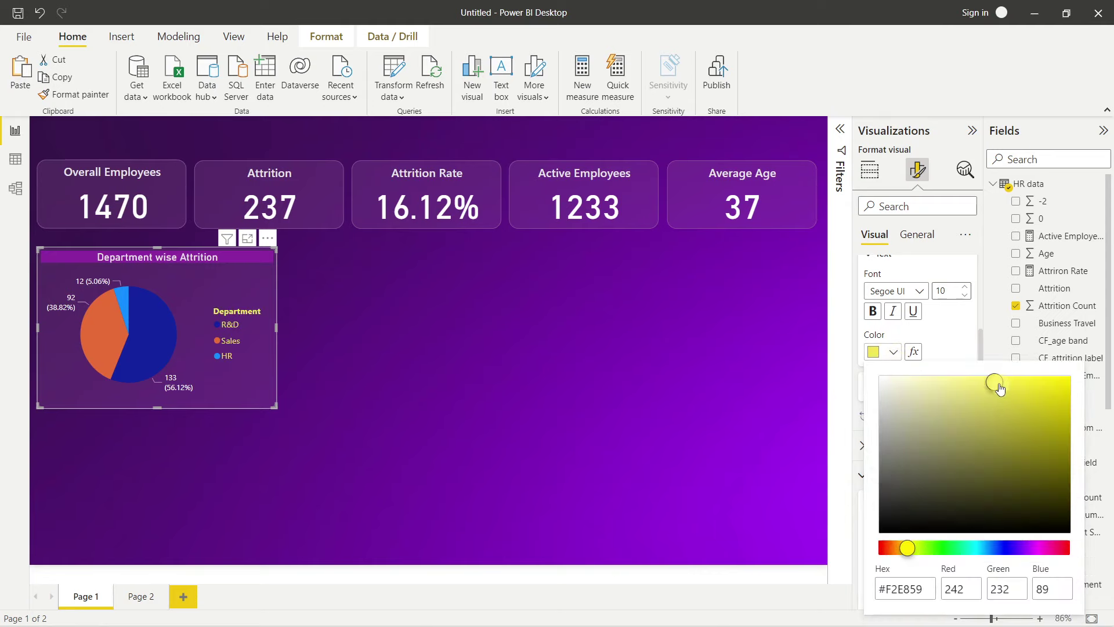
left_click(954, 334)
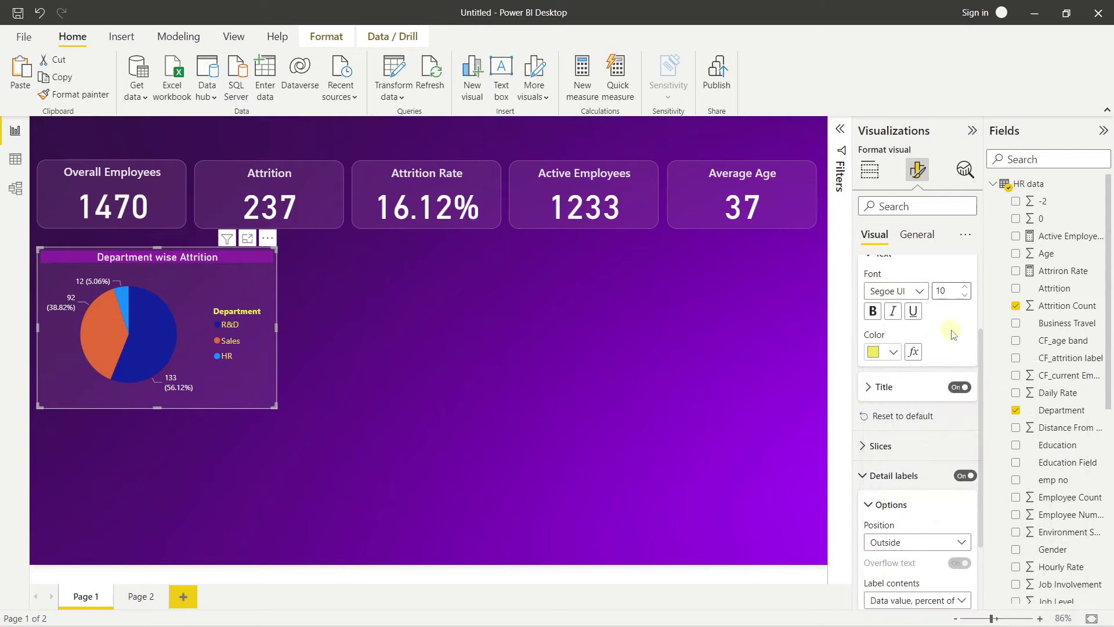
Change the pie chart's legend font to Segoe UI Semibold at size 10 and deselect the chart.
left_click(916, 292)
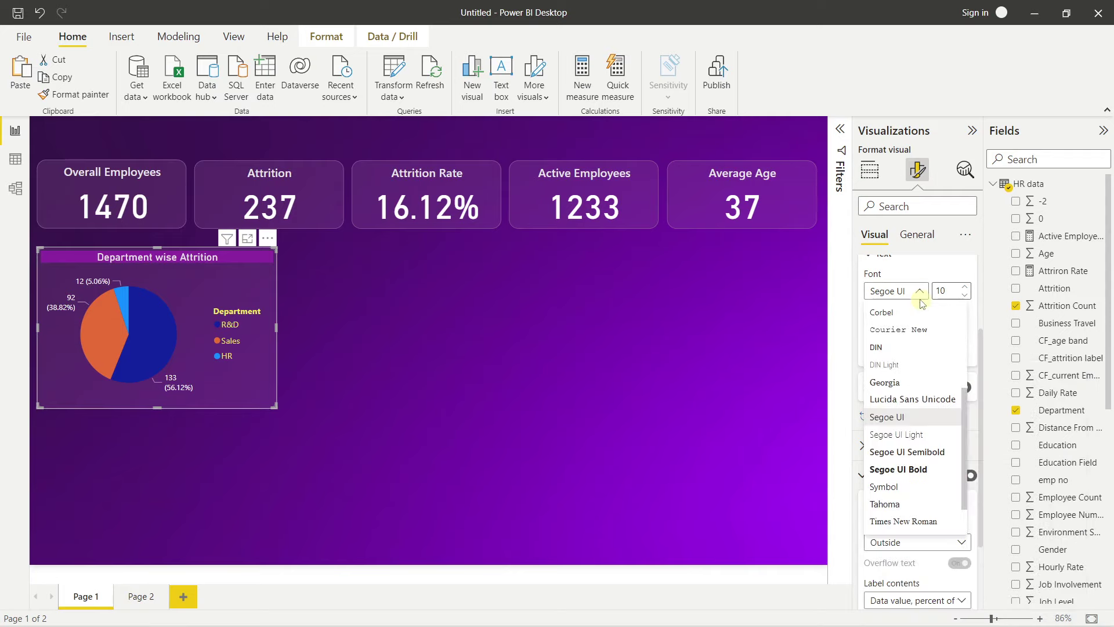
left_click(909, 453)
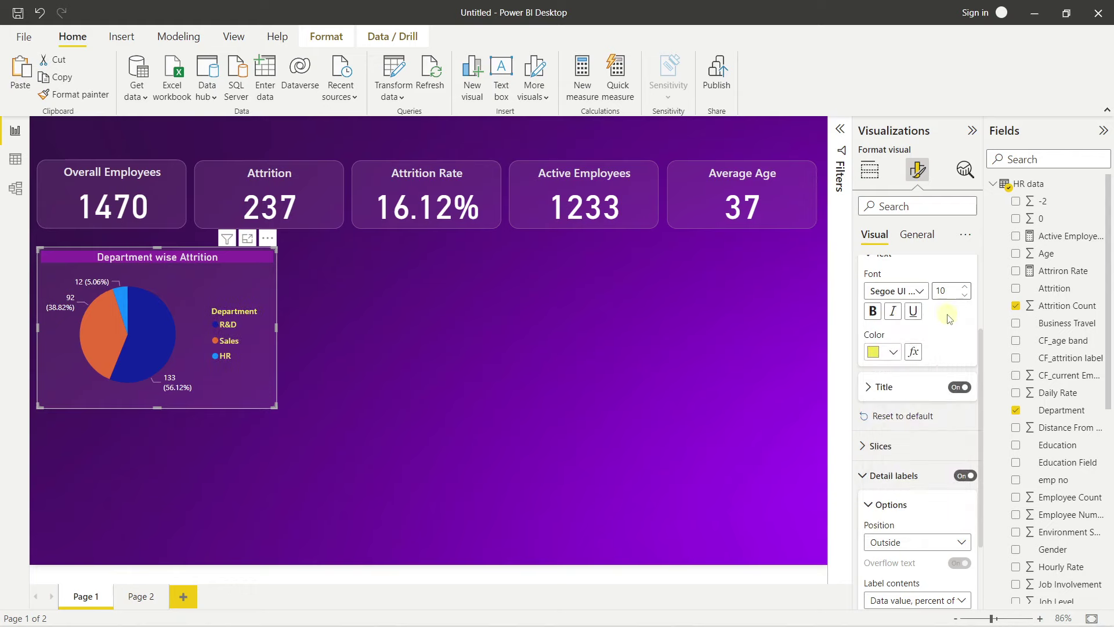
left_click(965, 295)
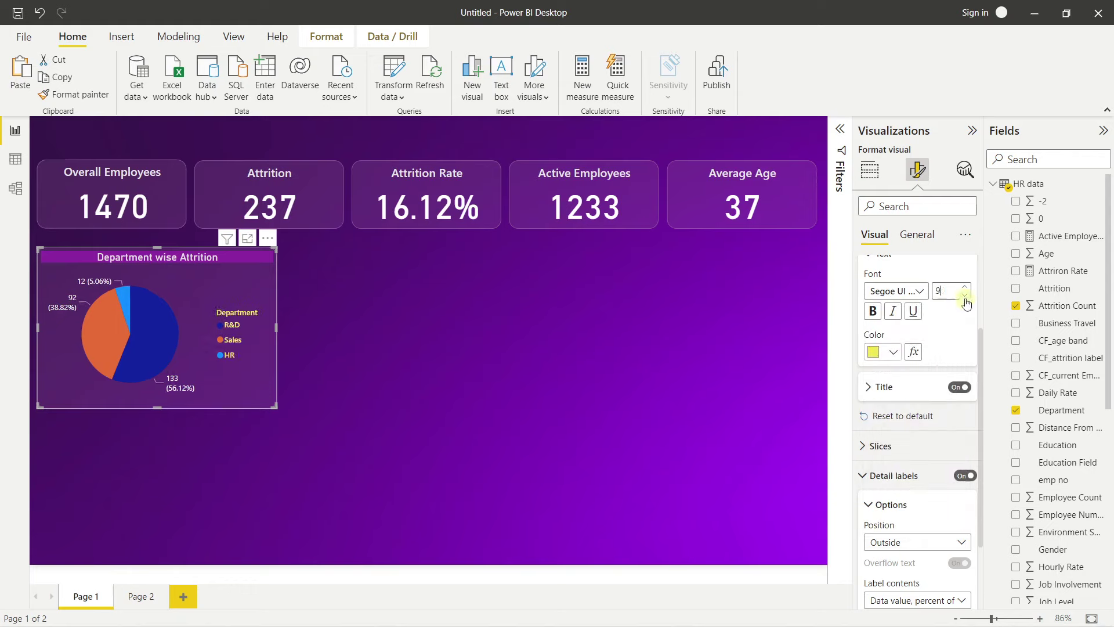
left_click(965, 286)
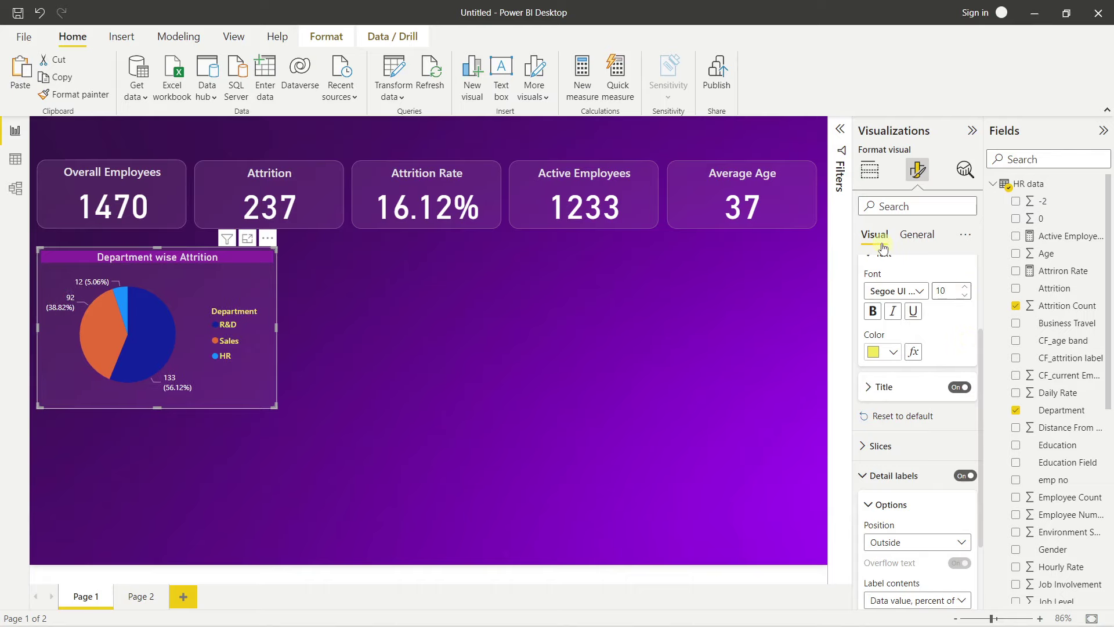
left_click(387, 371)
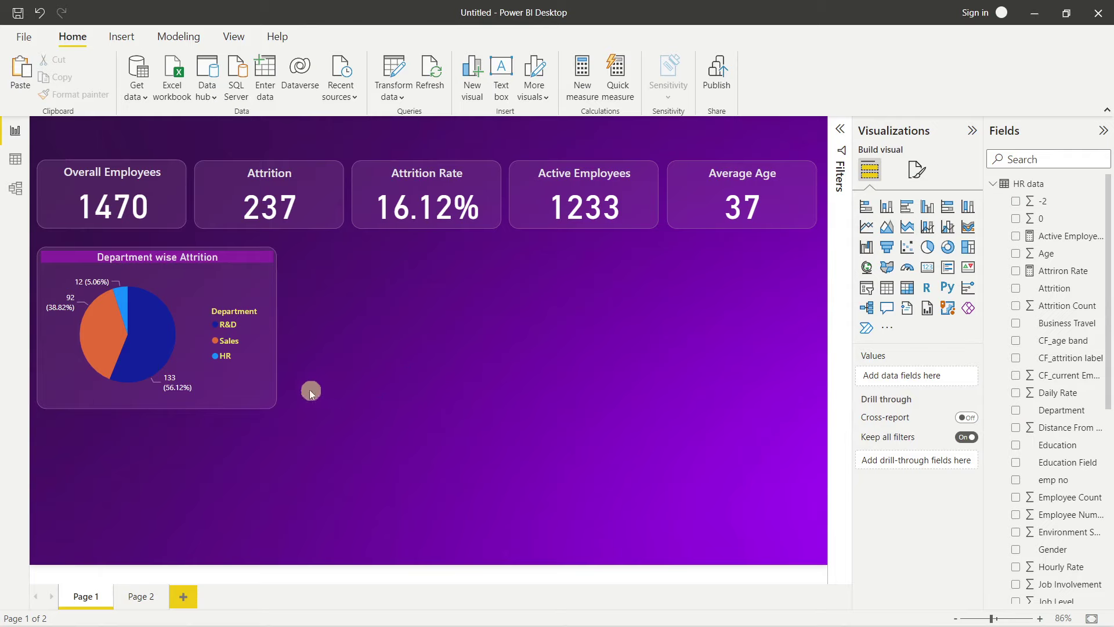
left_click(260, 285)
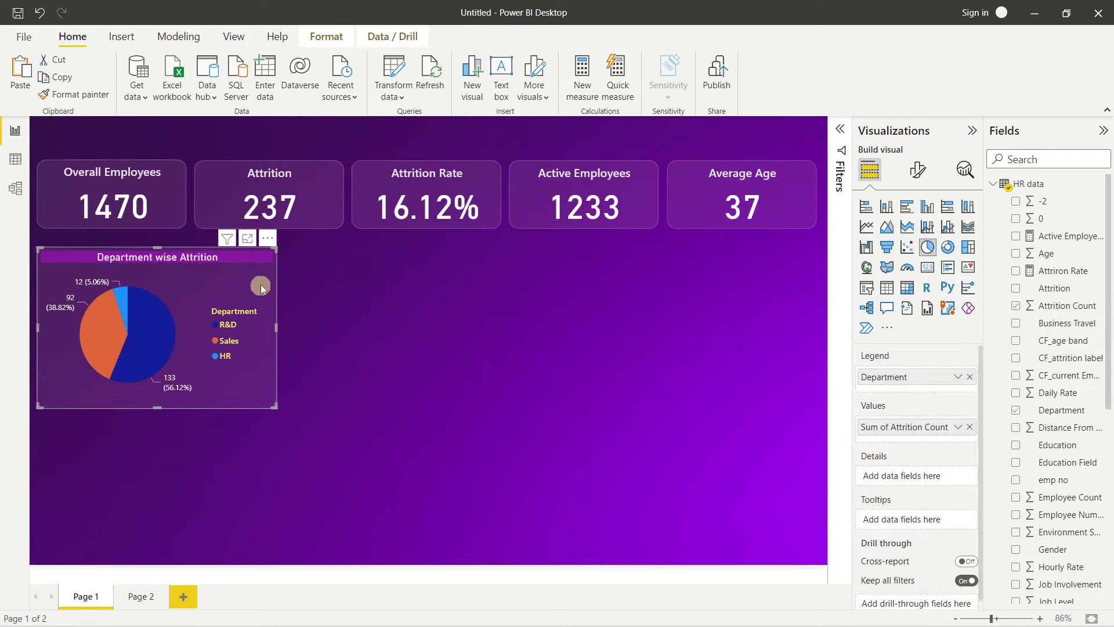
left_click(368, 326)
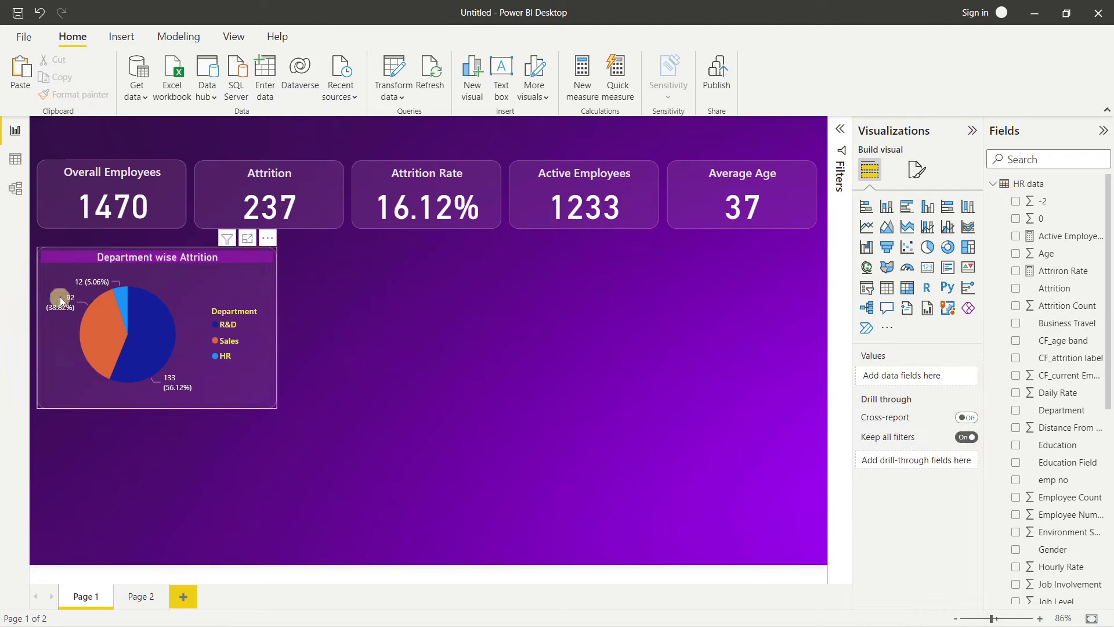
mouse_move(93, 316)
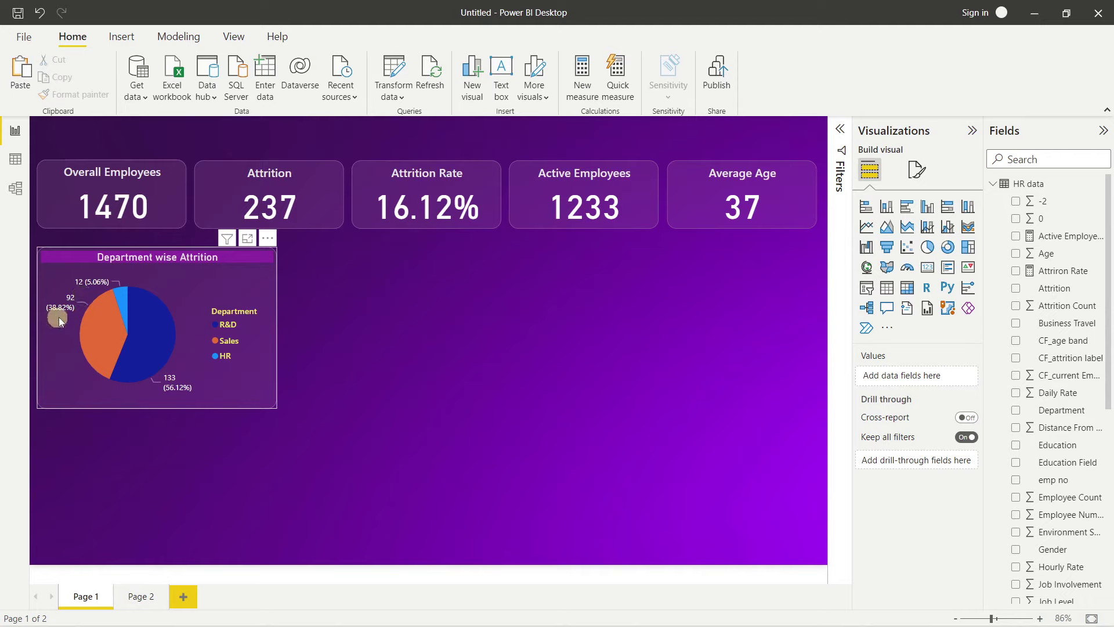
mouse_move(124, 299)
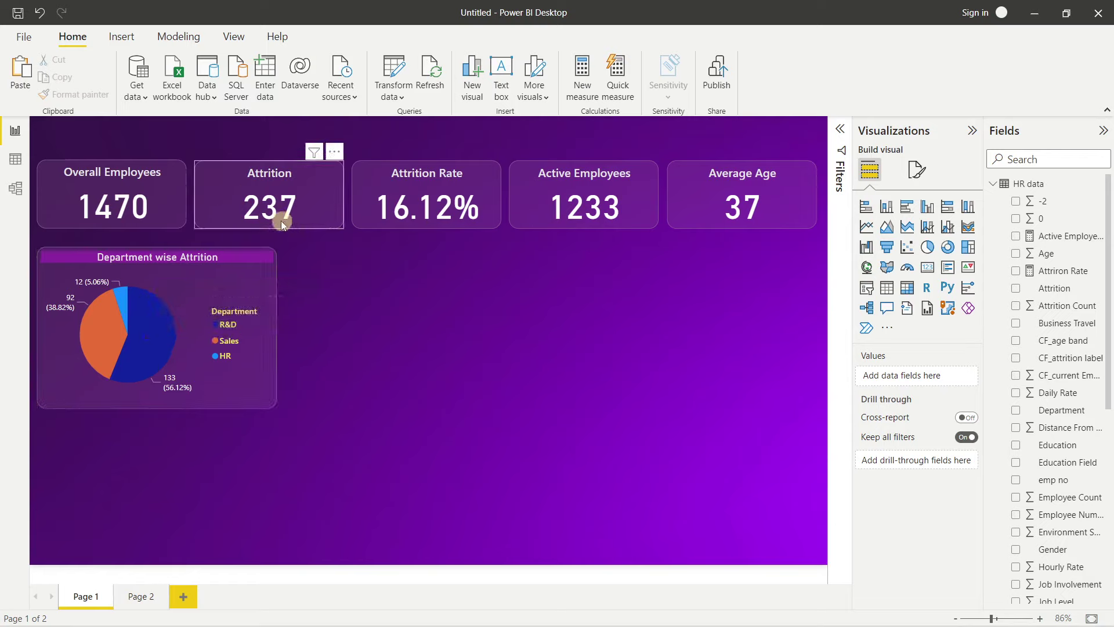
mouse_move(161, 342)
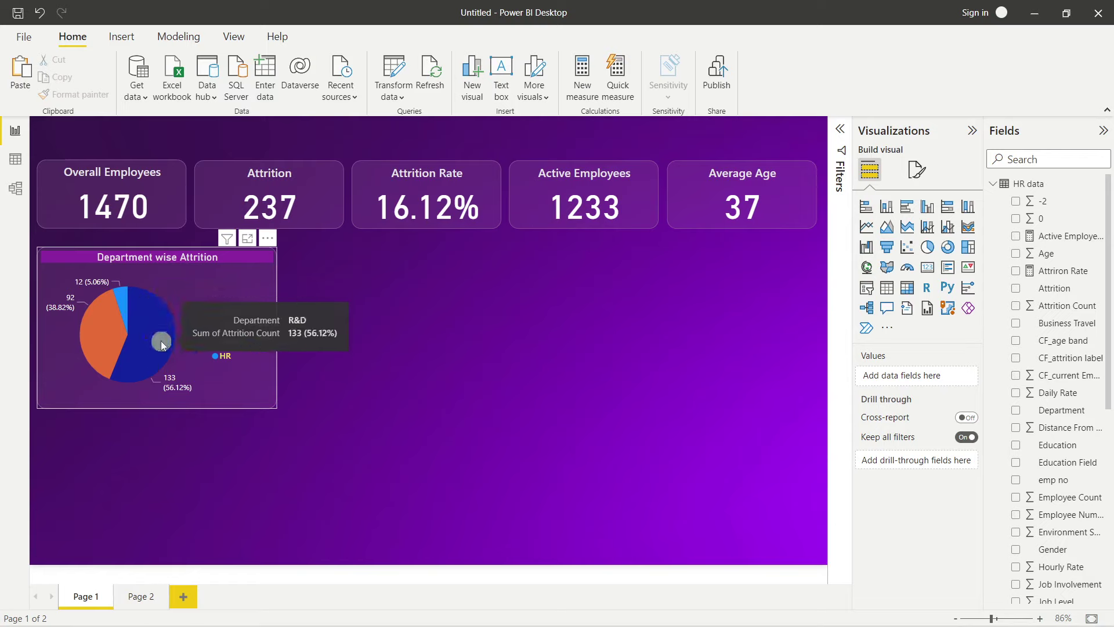
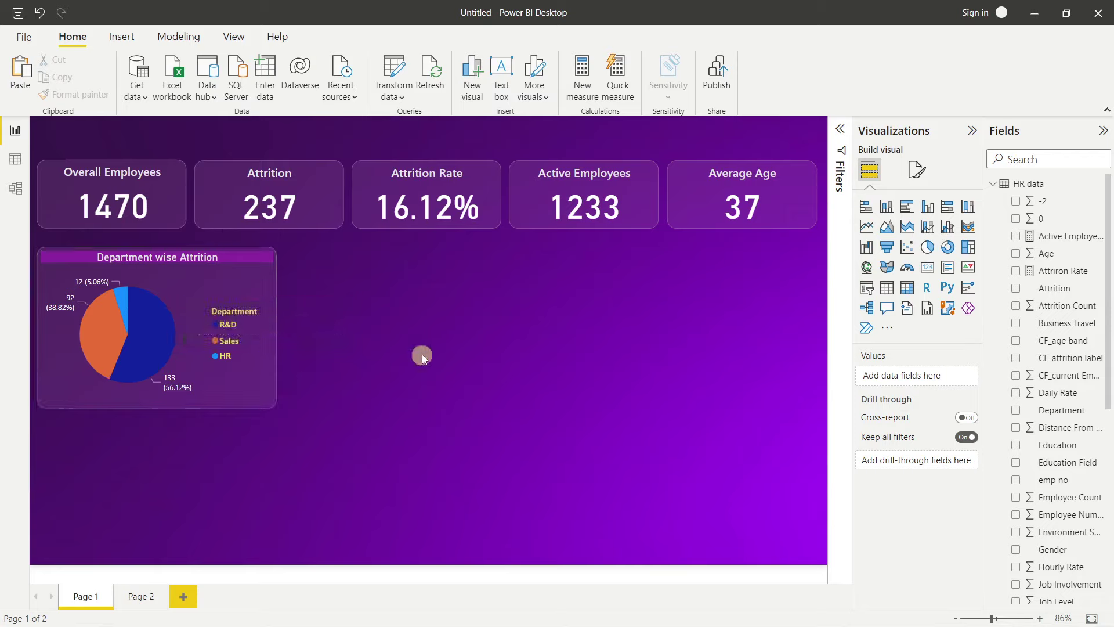
Nudge the pie chart straight up until it sits just below the KPI cards, and deselect it.
left_click(265, 386)
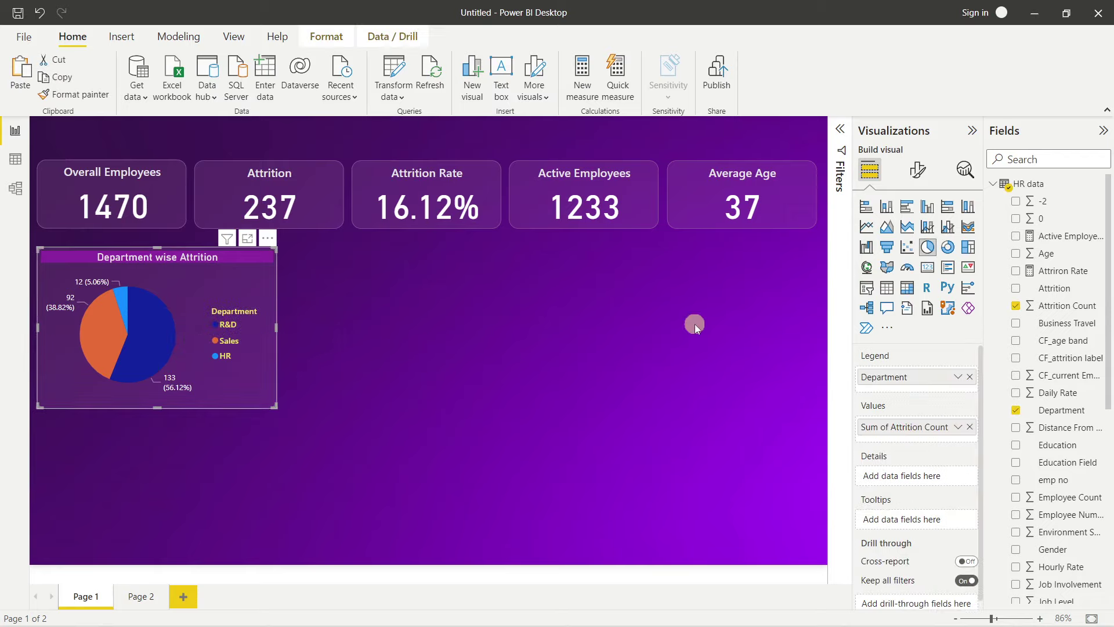
key("Up")
key("Up")
key("Up")
key("Up")
key("Up")
key("Up")
key("Up")
key("Up")
key("Up")
key("Up")
key("Up")
key("Up")
key("Up")
key("Up")
key("Up")
key("Up")
key("Up")
key("Up")
key("Up")
key("Up")
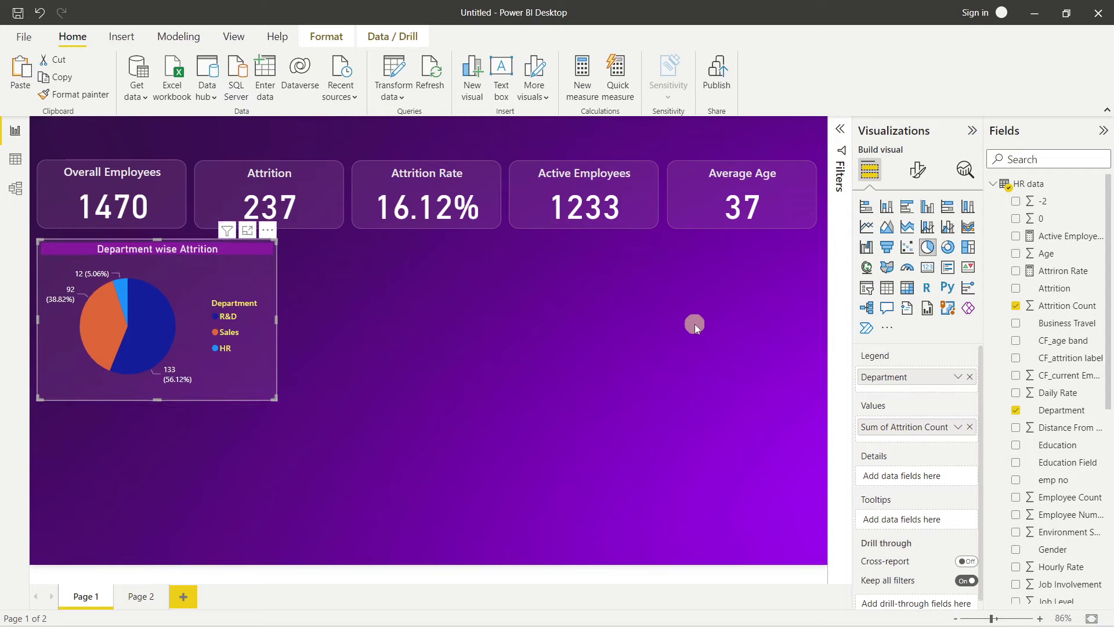
left_click(694, 324)
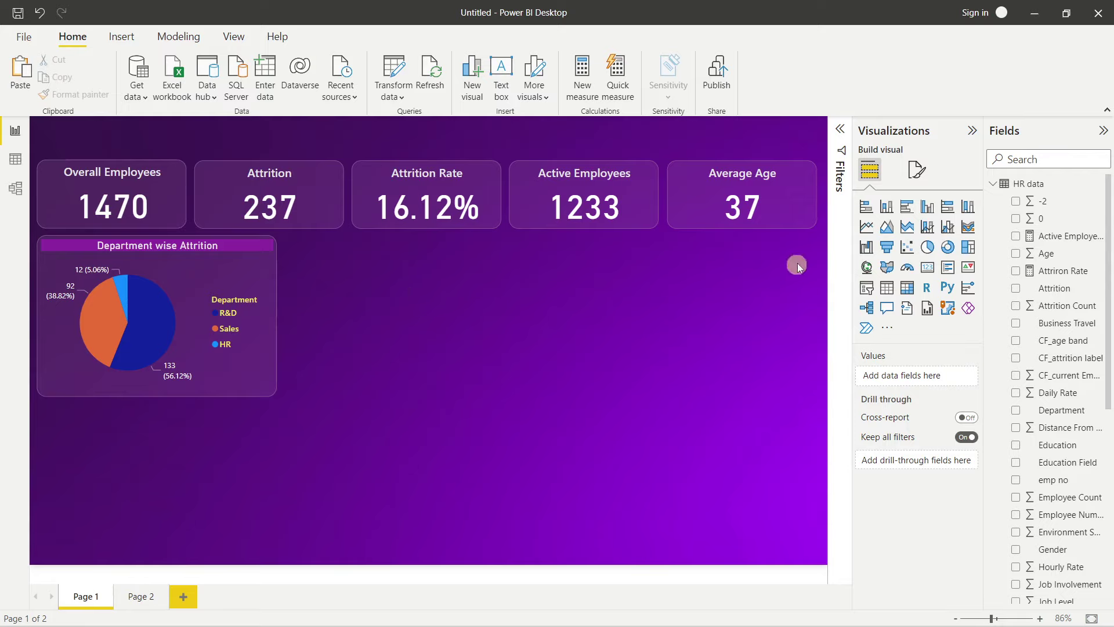
Add a stacked column chart to the page and place it directly to the right of the pie chart, with their top edges aligned.
left_click(887, 207)
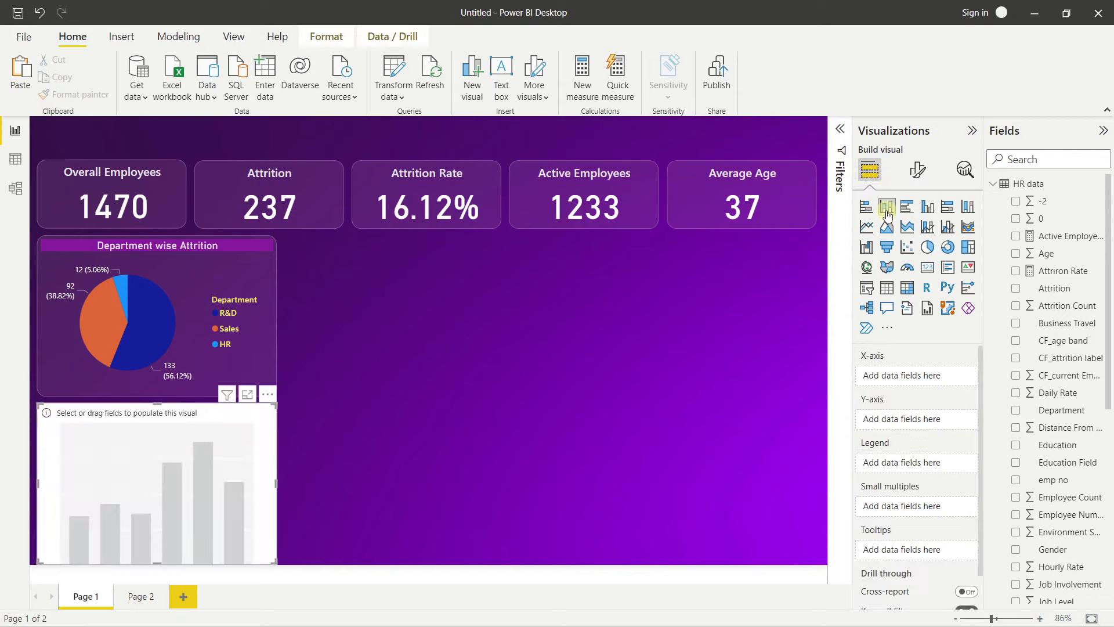
left_click_drag(243, 415, 488, 266)
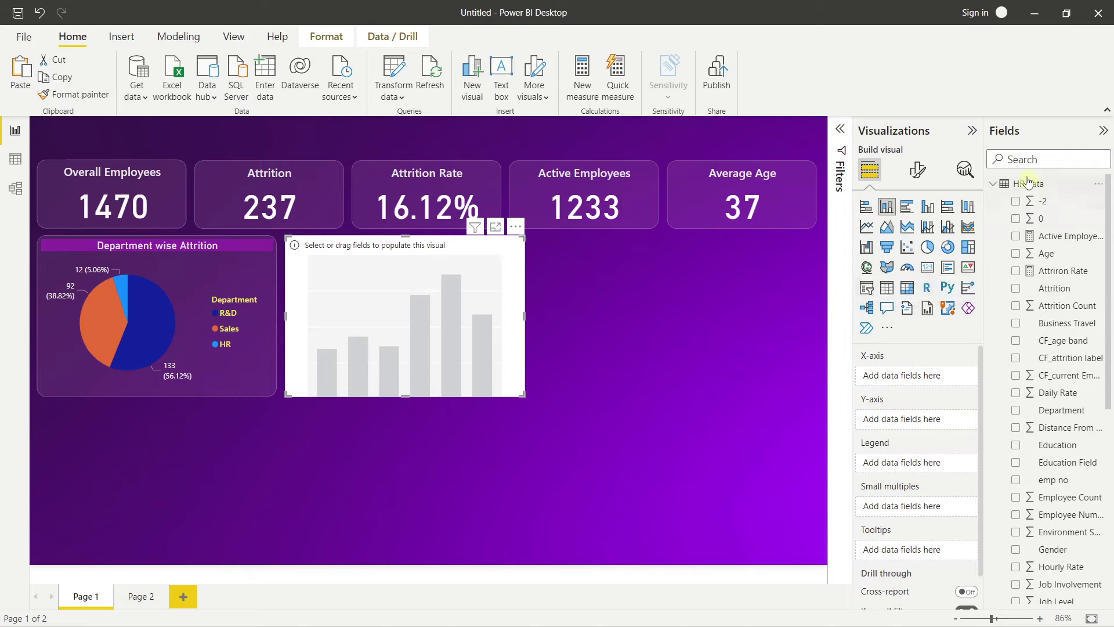
left_click(552, 306)
Assign CF_age band to the column chart's X-axis, Employee Count to its Y-axis and Gender to its legend.
scroll(1063, 410, "down", 3)
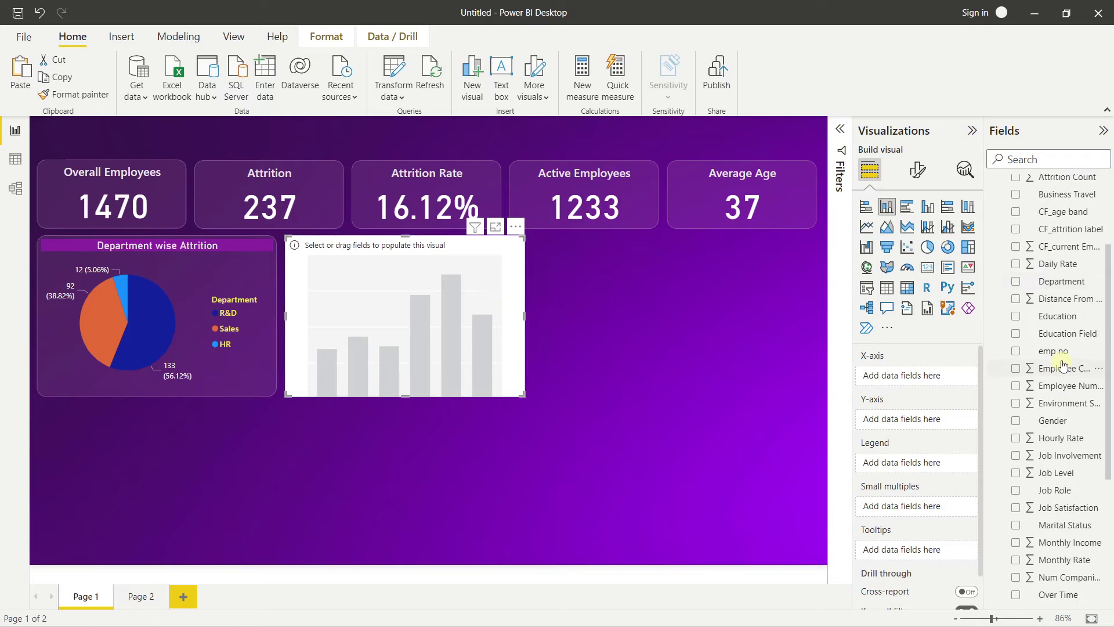
left_click_drag(1064, 212, 909, 377)
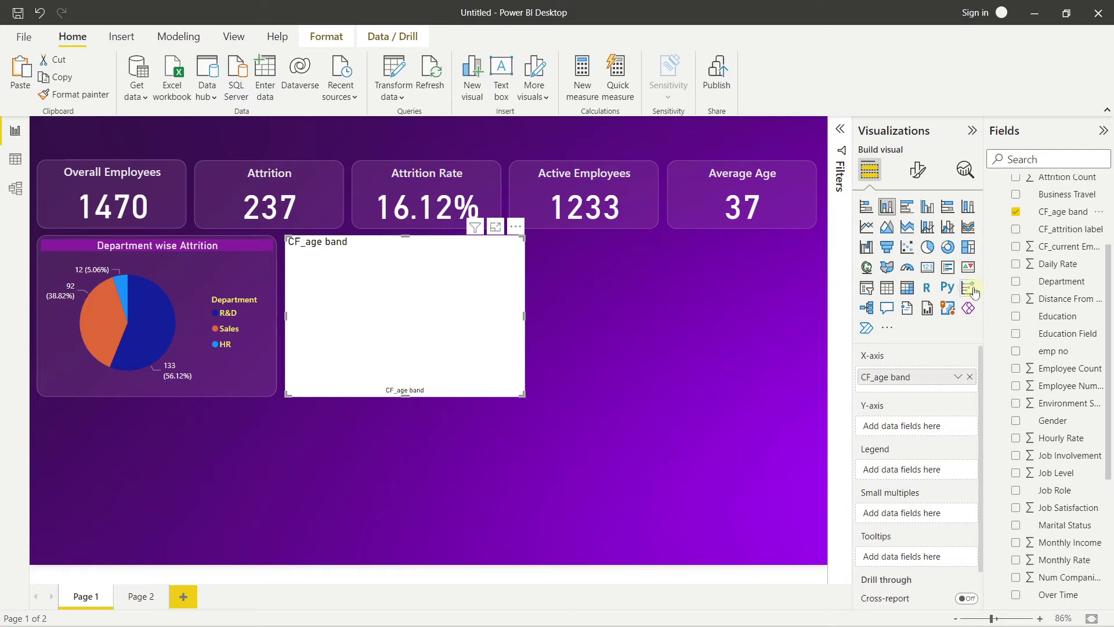
left_click_drag(1071, 370, 925, 425)
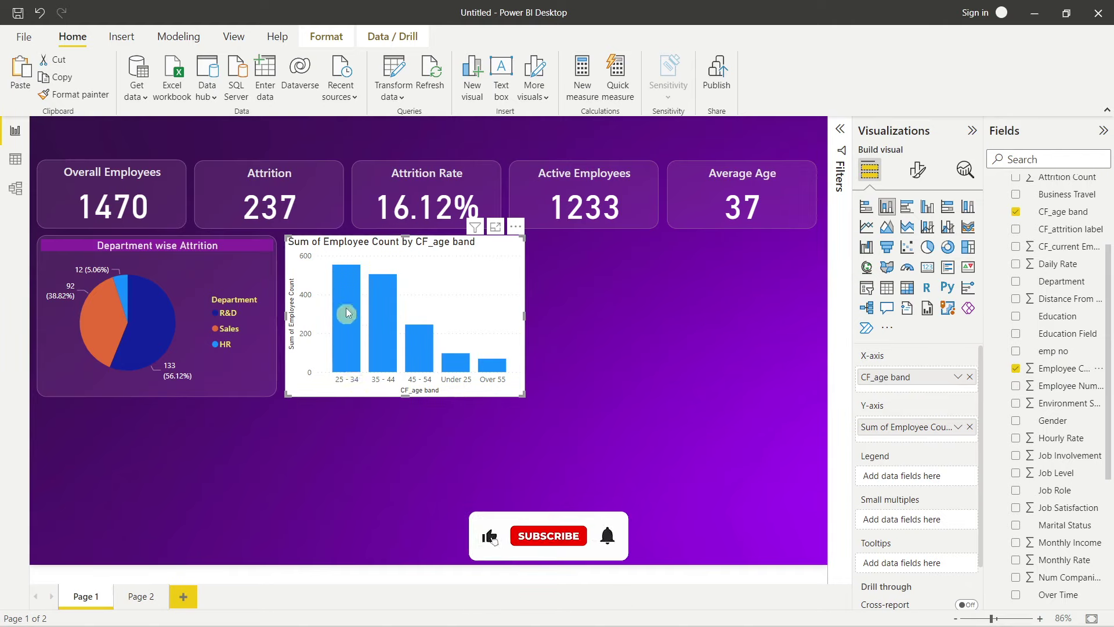
mouse_move(346, 308)
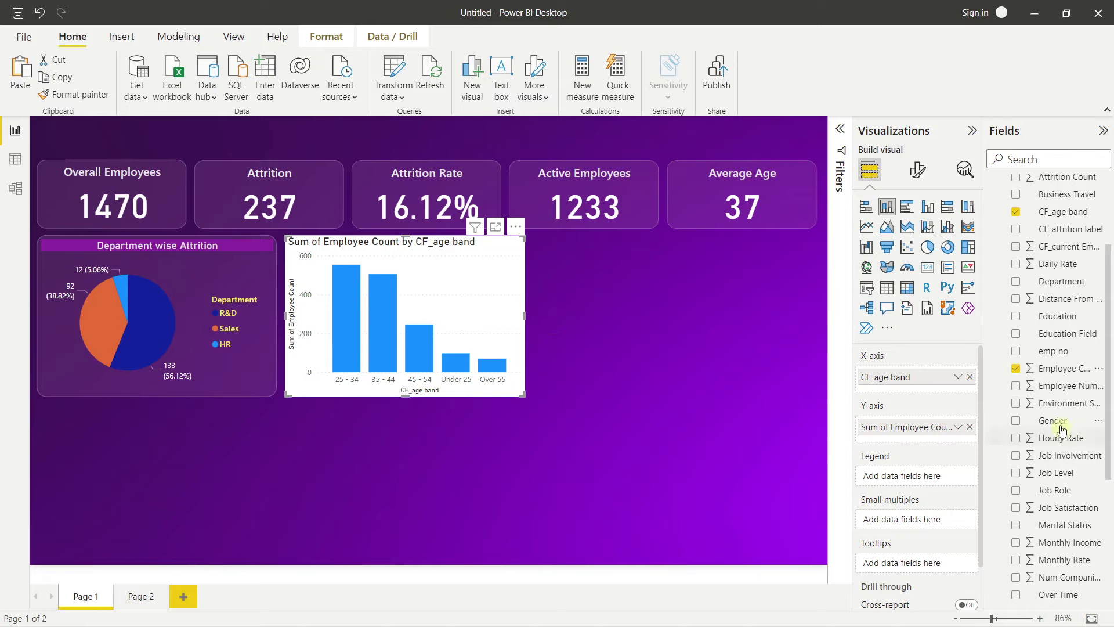
left_click_drag(1054, 420, 923, 473)
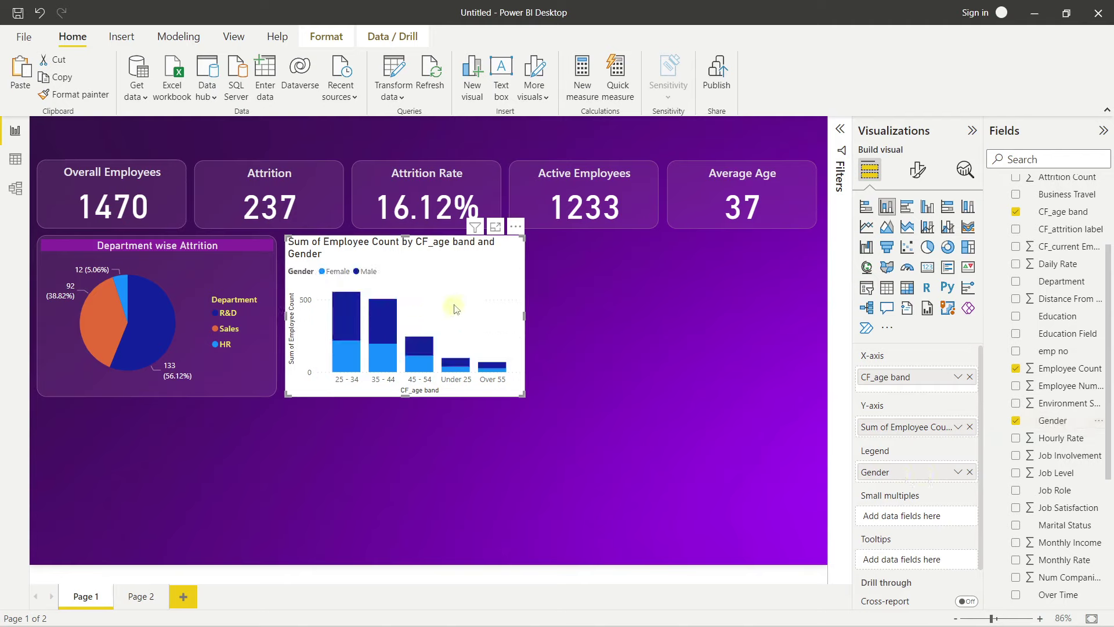
left_click_drag(524, 315, 538, 314)
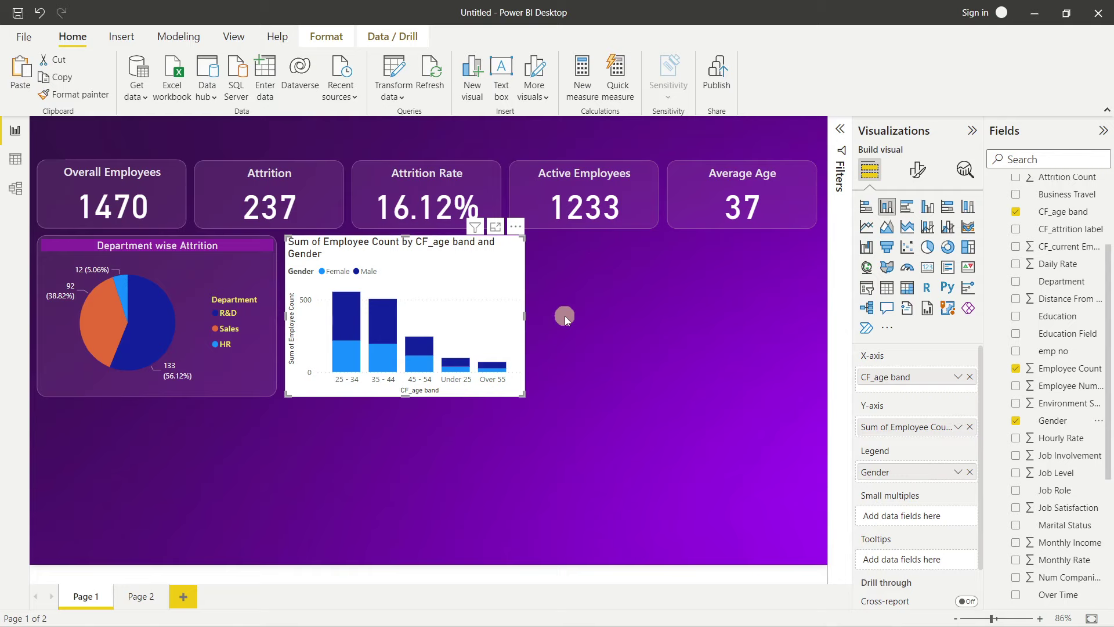
Change the column chart's title text to "No of Employee by Age Group".
left_click(917, 169)
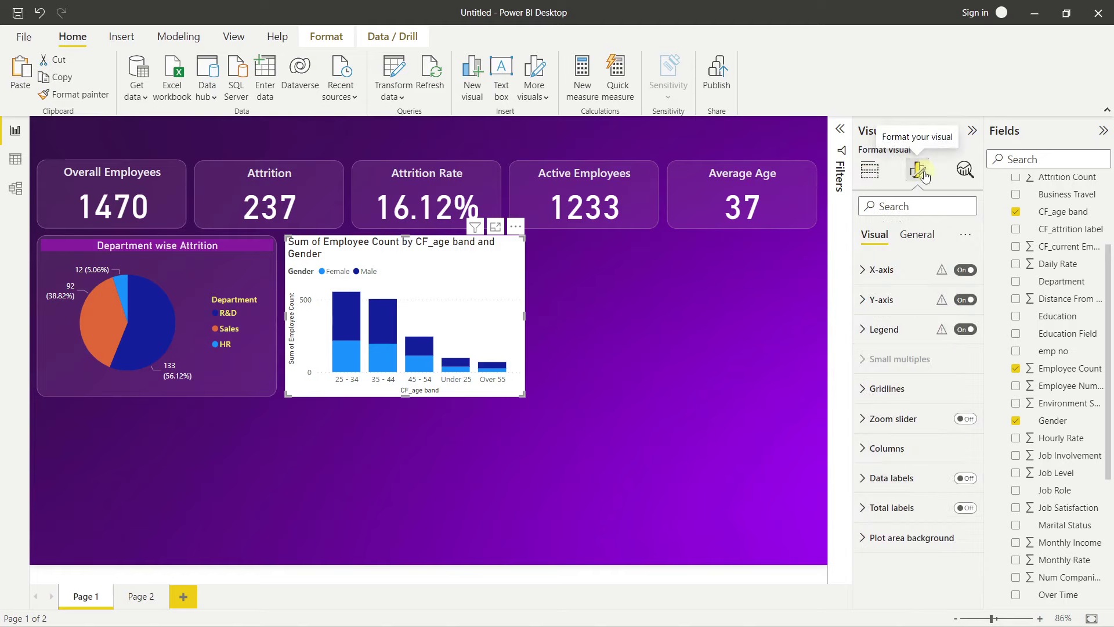
left_click(907, 234)
left_click(903, 298)
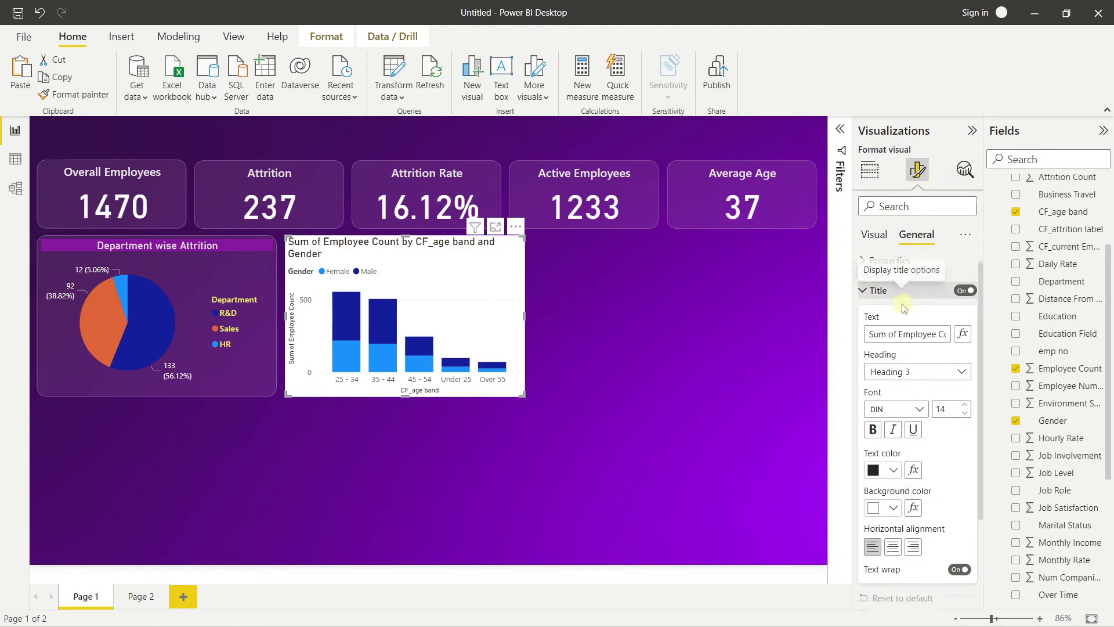
scroll(903, 307, "down", 1)
triple_click(903, 290)
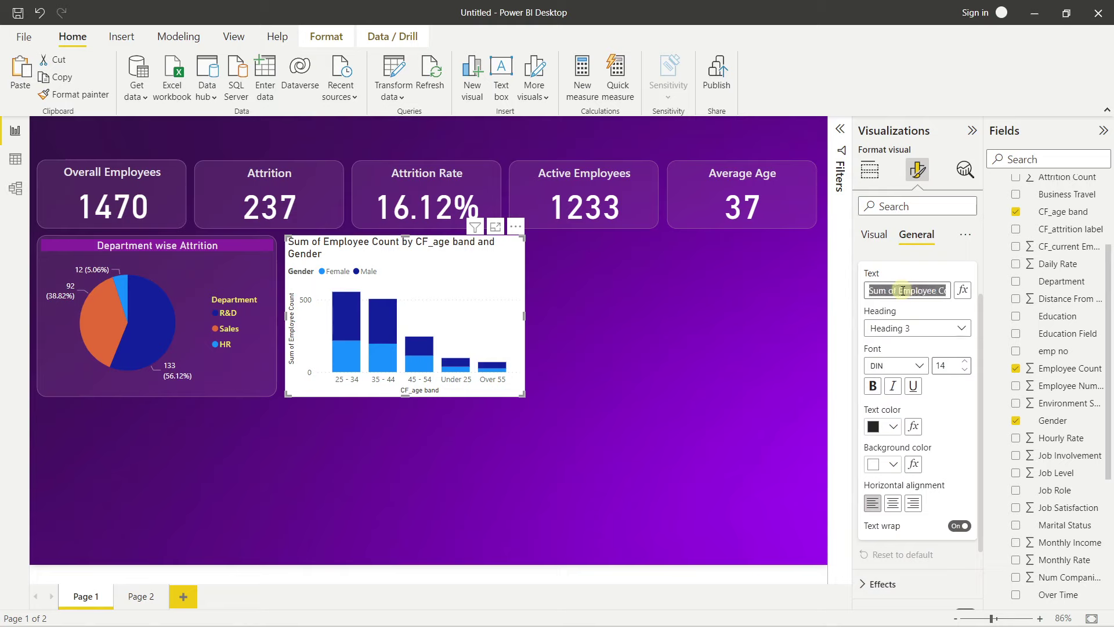
type("No")
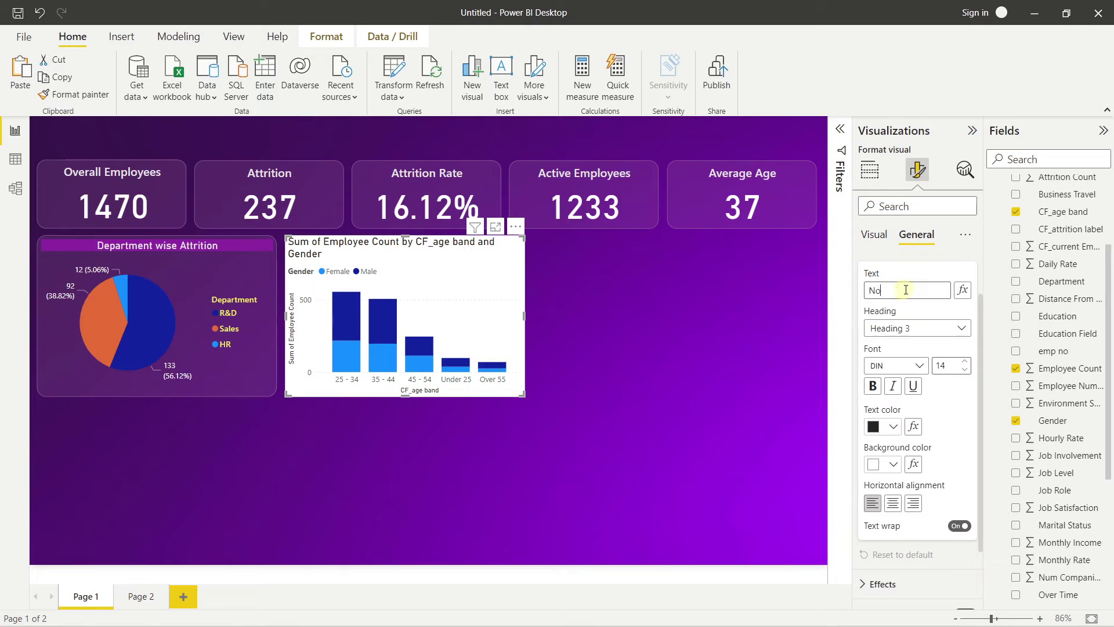
type(" of Emploee ")
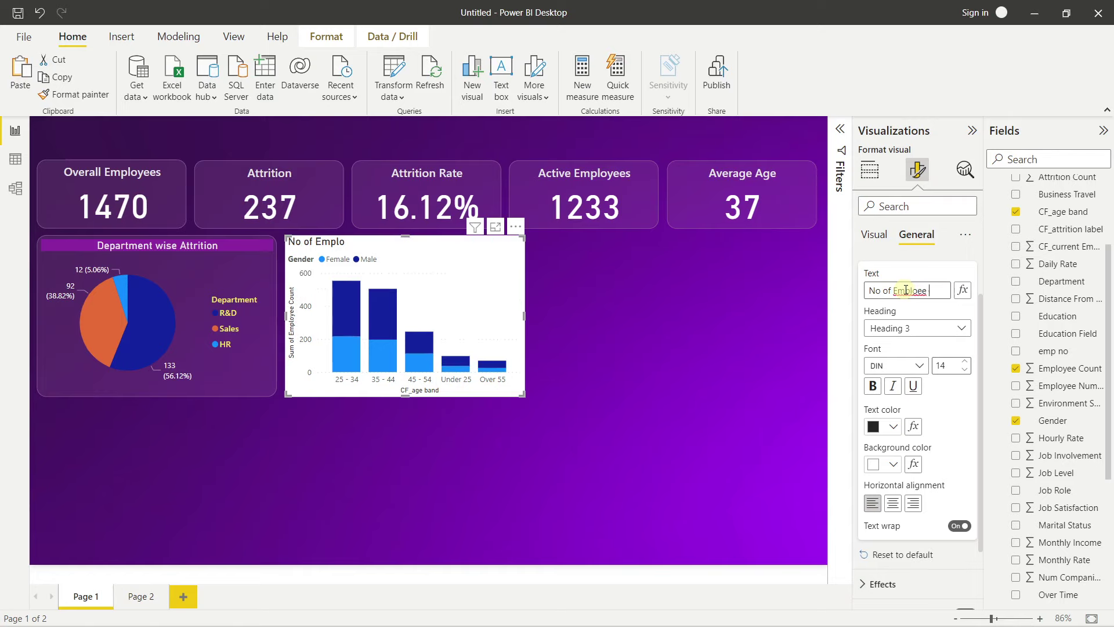
type("by Age Group")
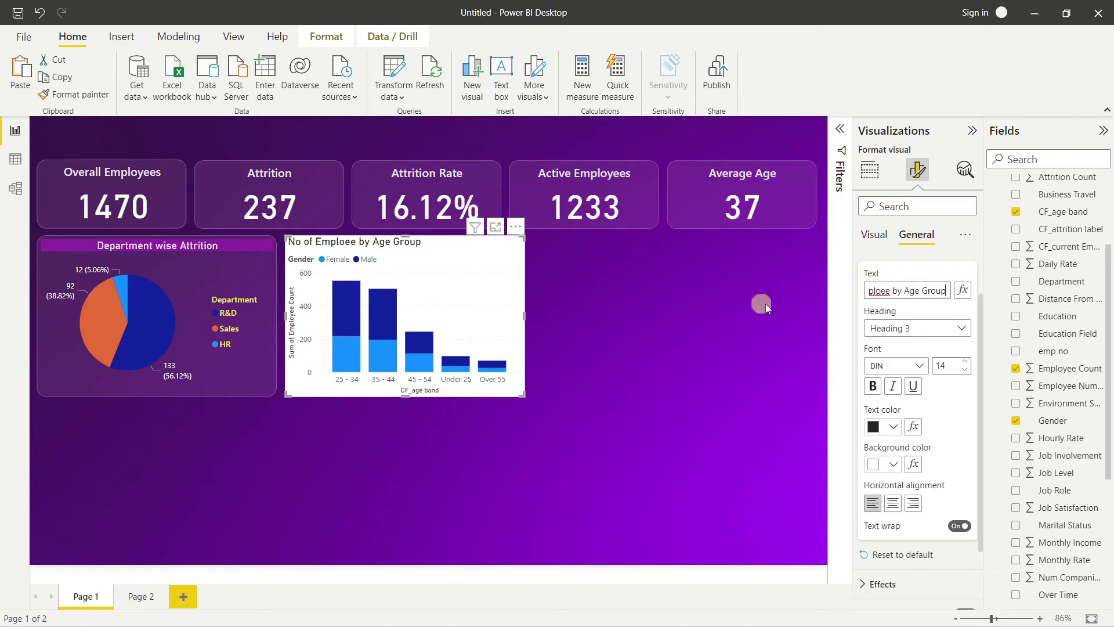
left_click(879, 290)
type("y")
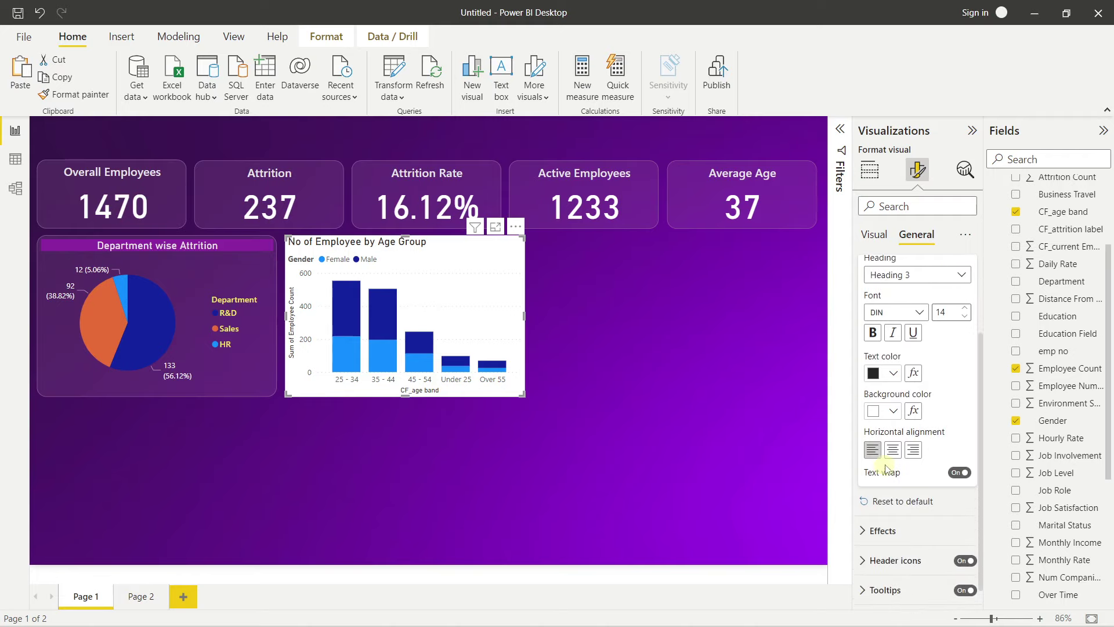
Center the column chart's title and give it the purple background used on the pie chart's title.
left_click(893, 449)
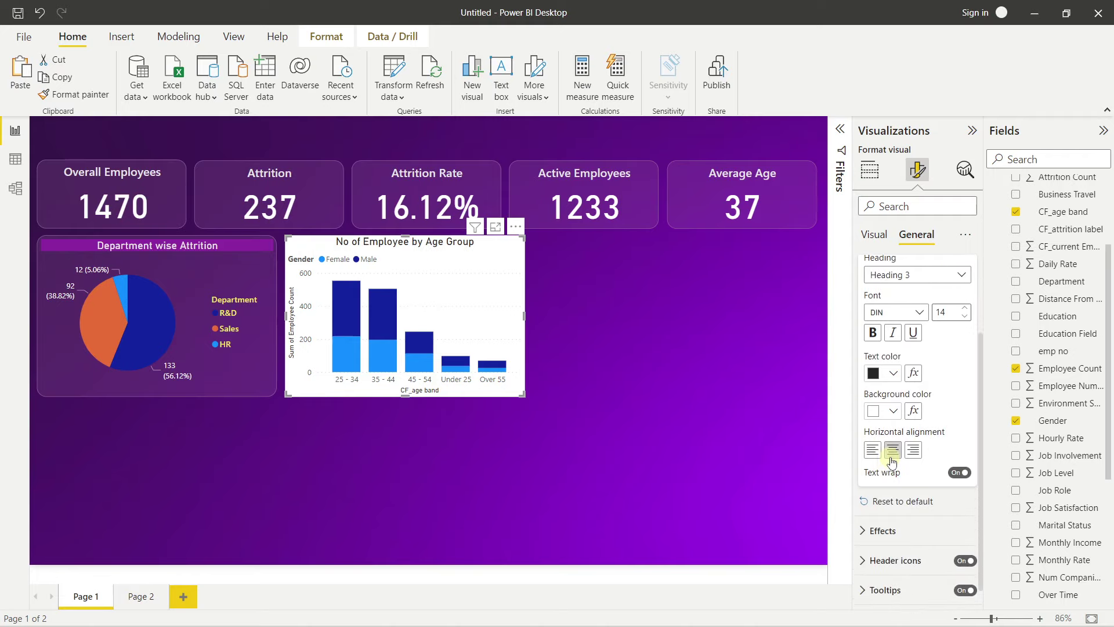
left_click(893, 410)
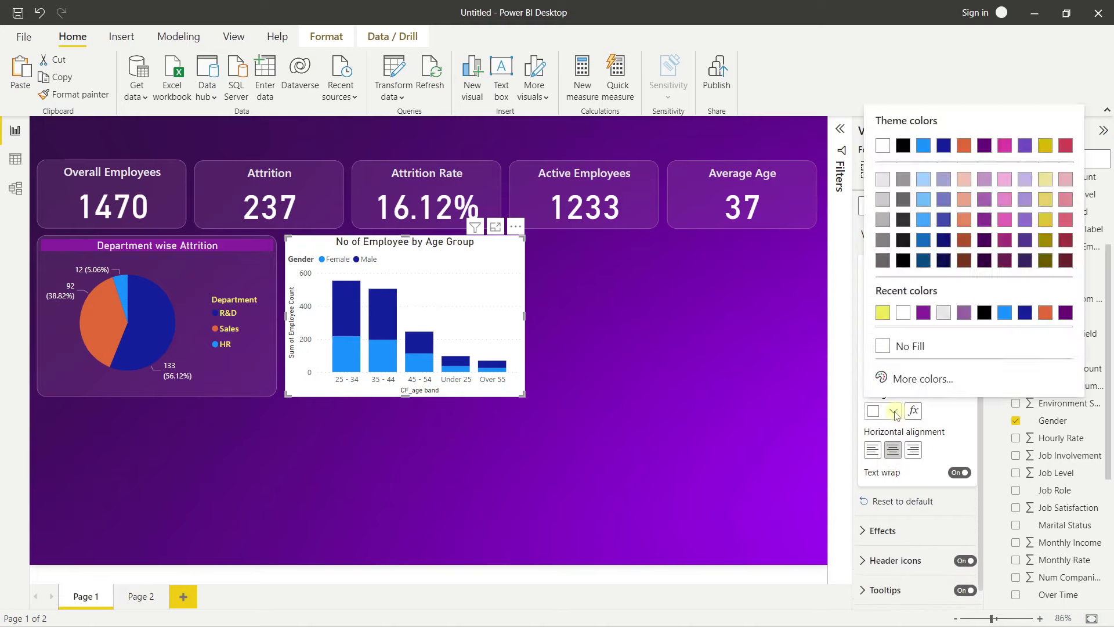
left_click(926, 315)
scroll(931, 341, "down", 1)
scroll(928, 337, "up", 1)
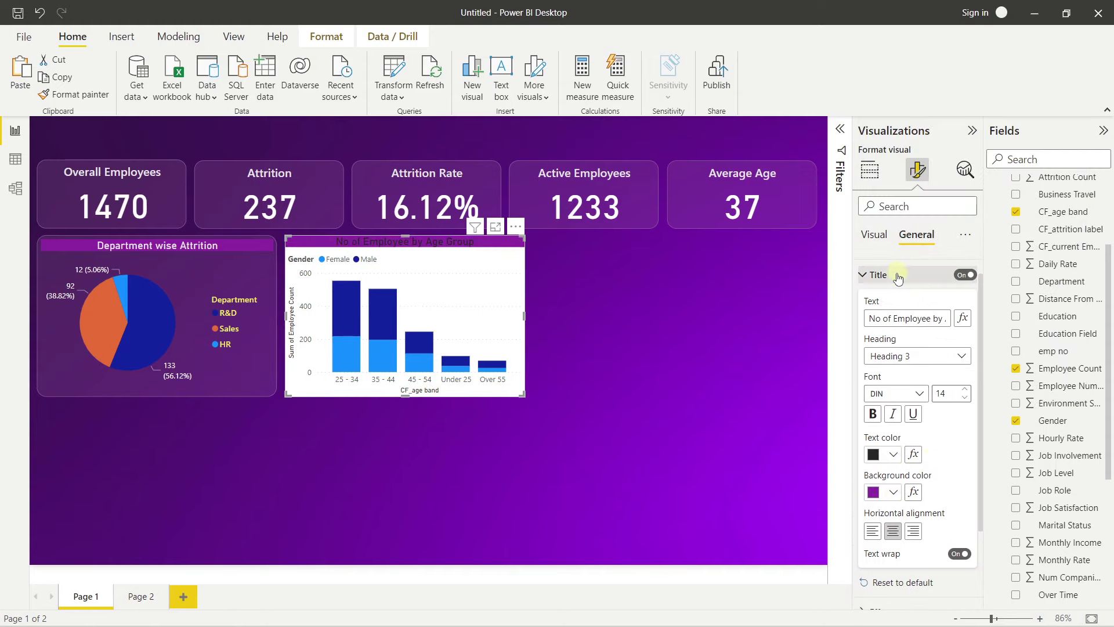
left_click(884, 271)
Set the column chart's background to the recently used muted purple with 75% transparency.
left_click(879, 325)
left_click(893, 362)
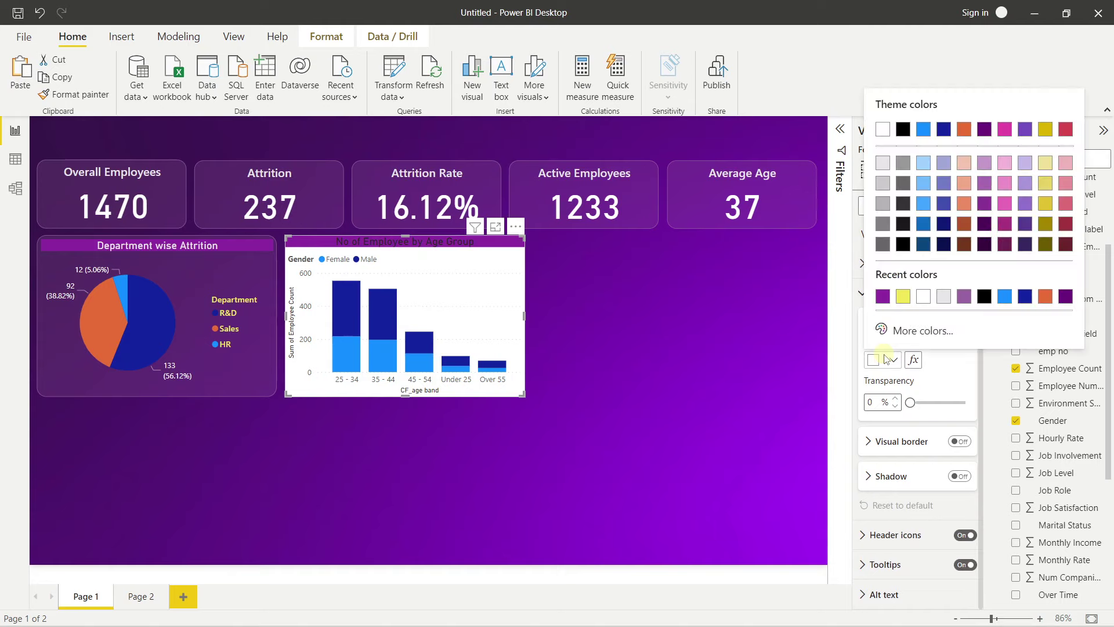
left_click(965, 297)
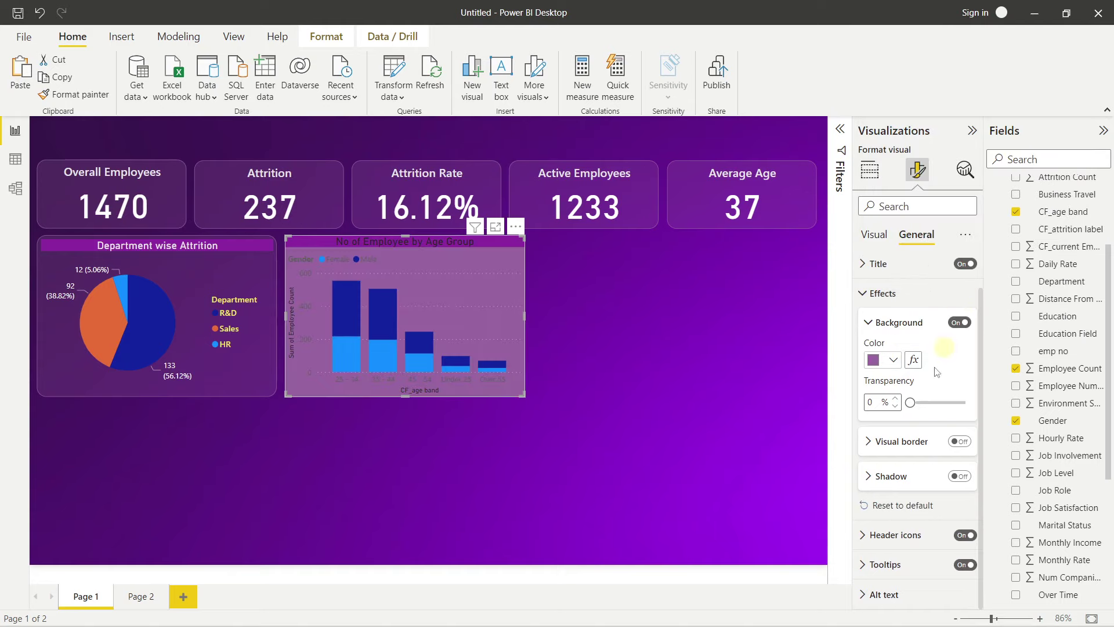
type("75")
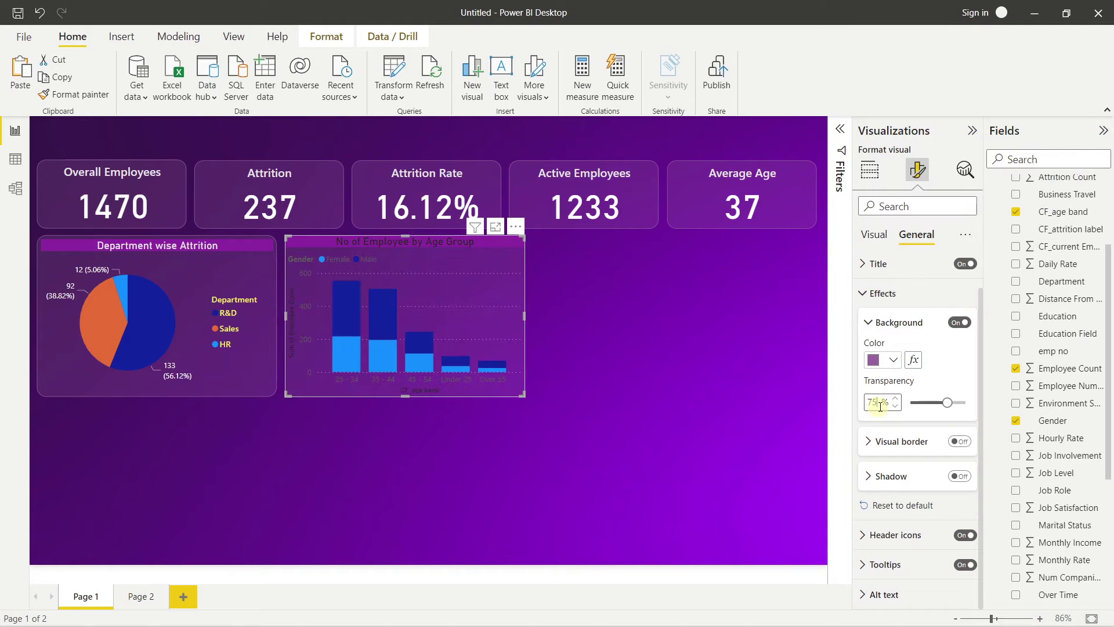
Turn on the column chart's visual border in muted purple with corners rounded to 15 px.
left_click(889, 441)
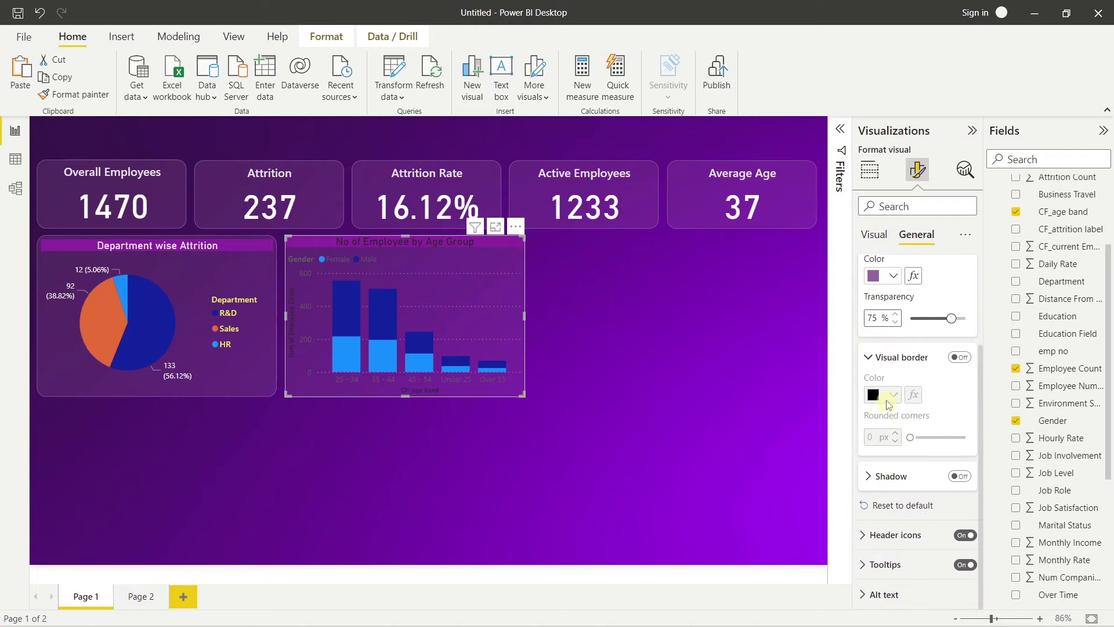
left_click(959, 356)
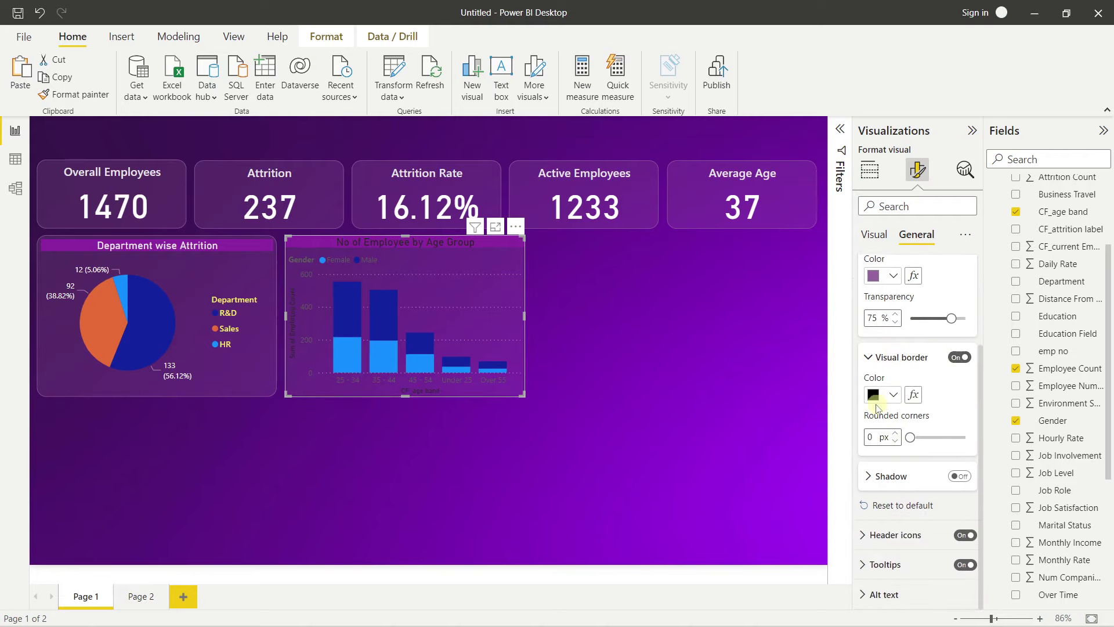
left_click(881, 401)
left_click(883, 331)
left_click(888, 438)
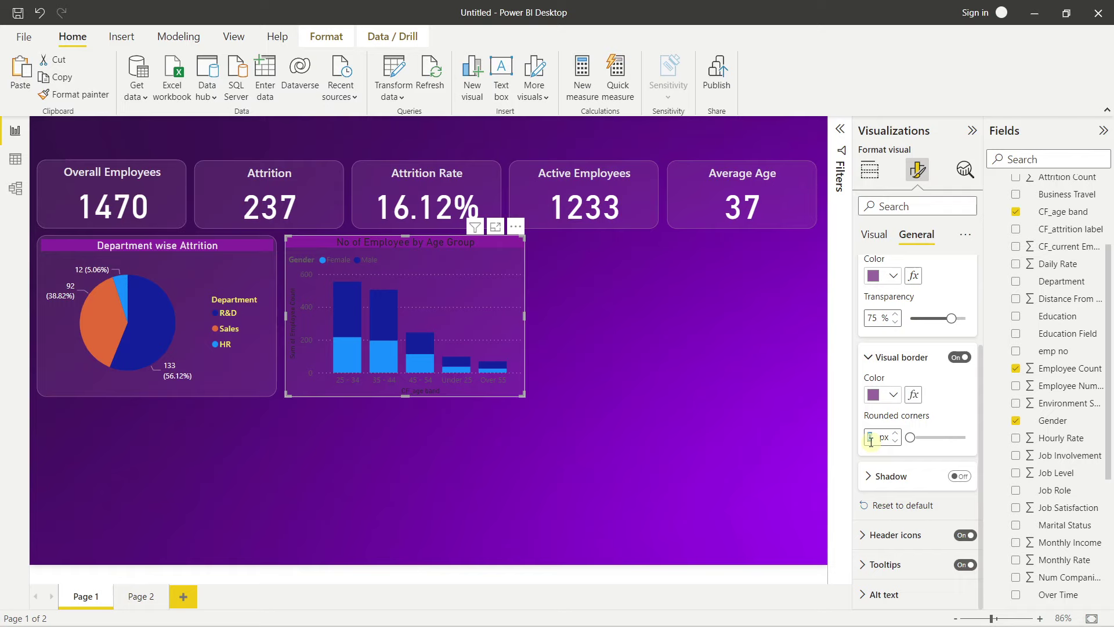
type("15")
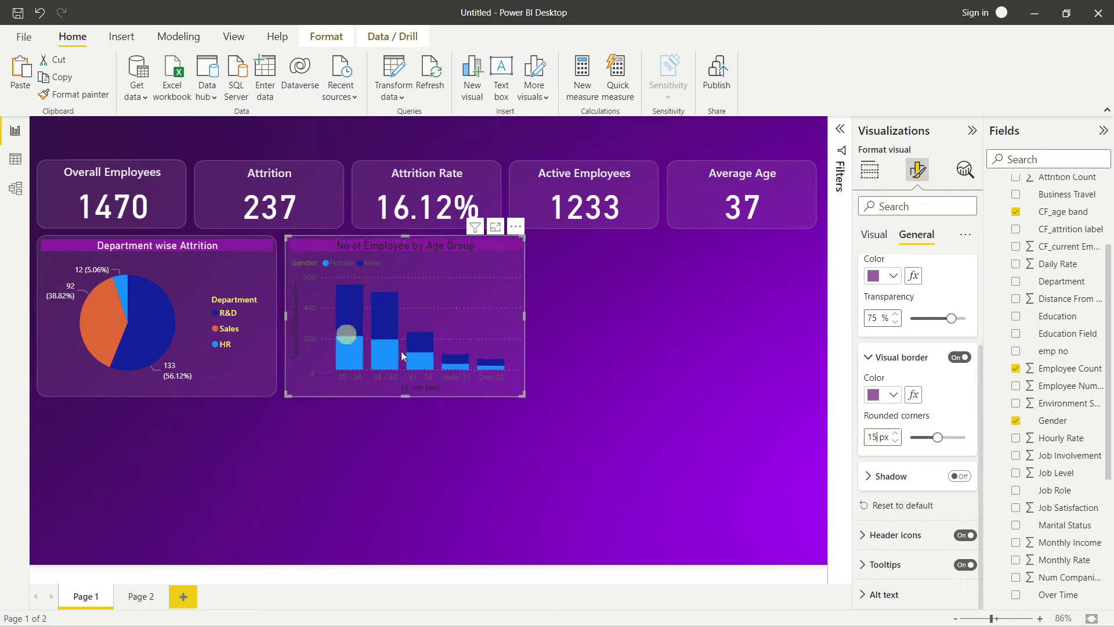
scroll(922, 421, "up", 5)
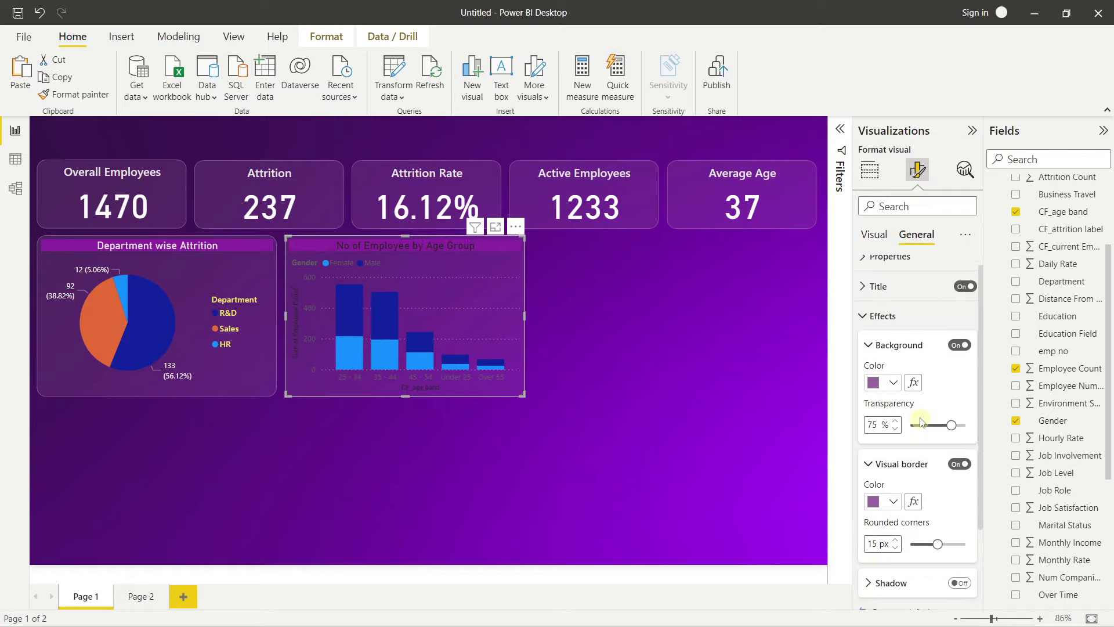
Turn on data labels for the column chart and turn off its Y-axis.
left_click(875, 234)
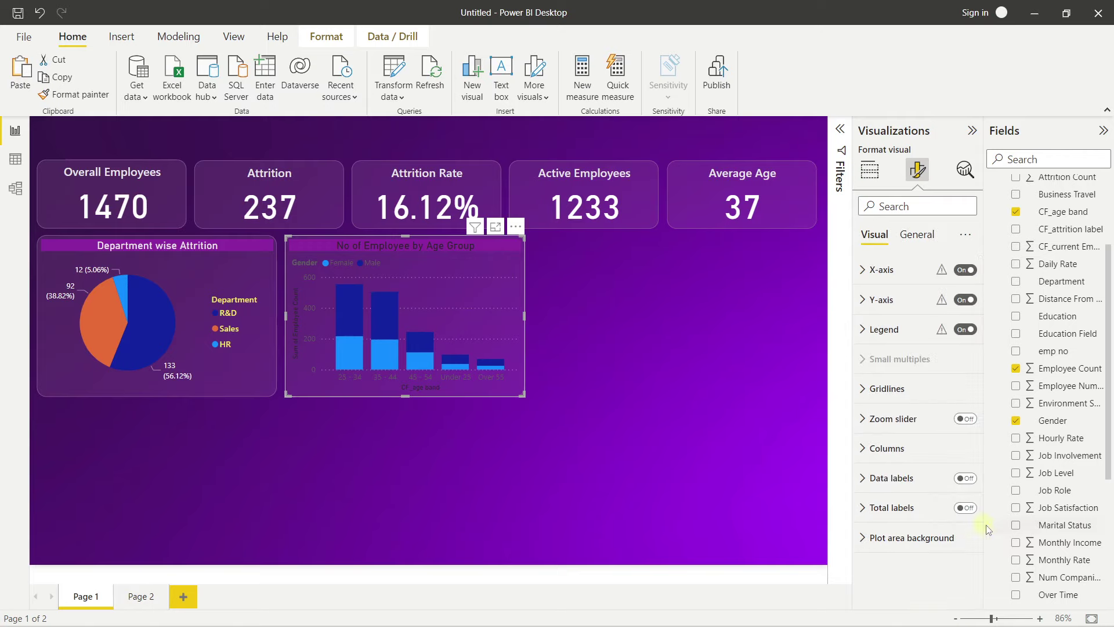
left_click(965, 477)
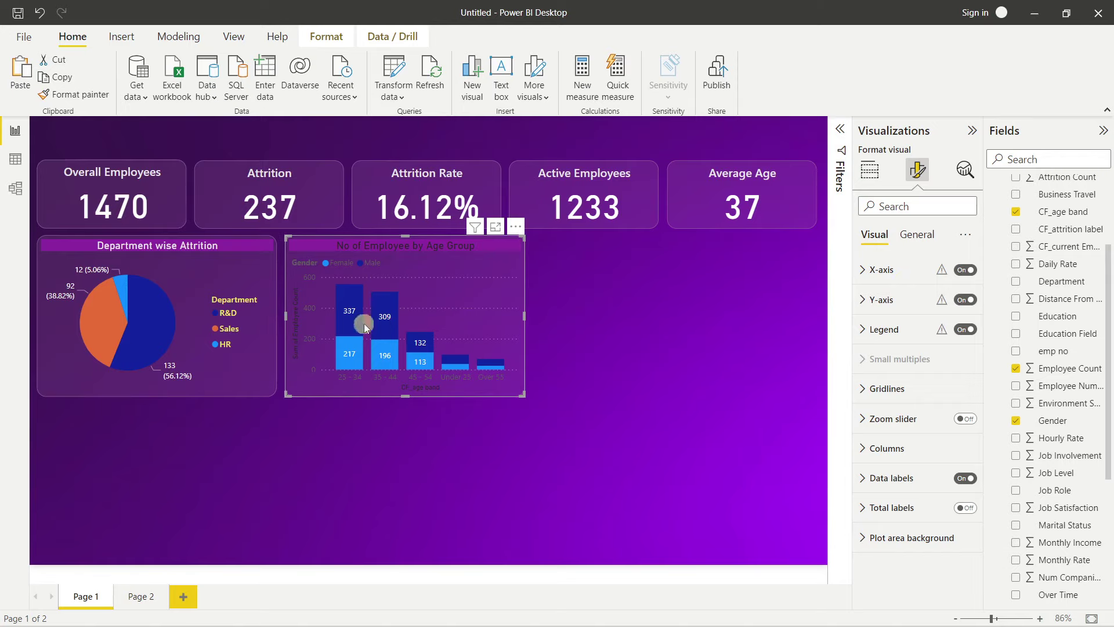
left_click(965, 300)
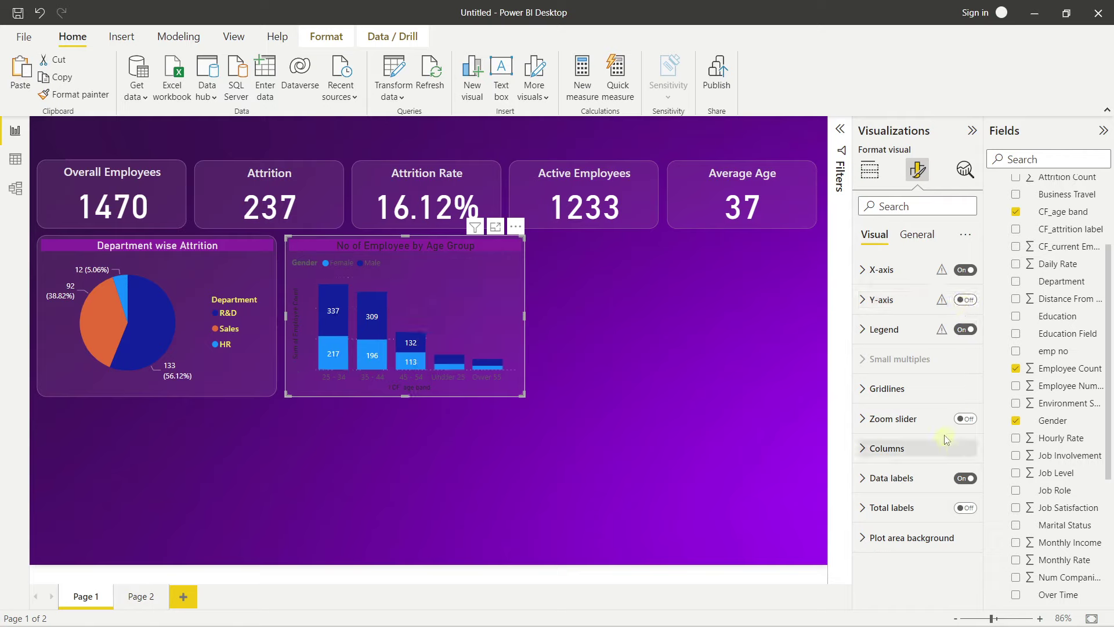
left_click(900, 388)
left_click(875, 396)
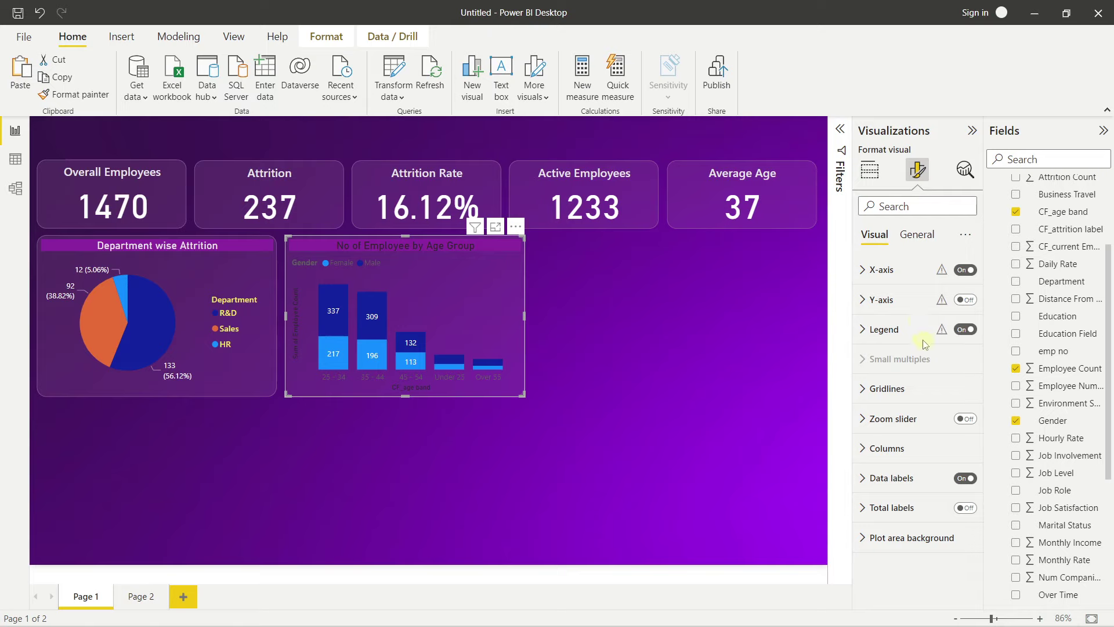
Change the color of the column chart's X-axis values to light grey.
left_click(887, 271)
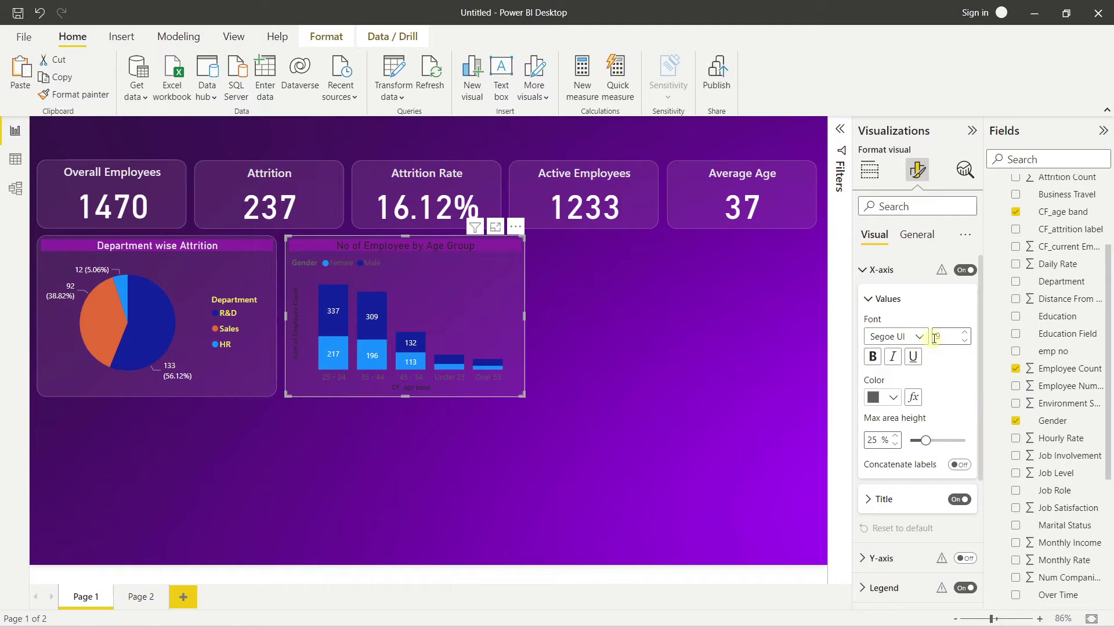
left_click(887, 397)
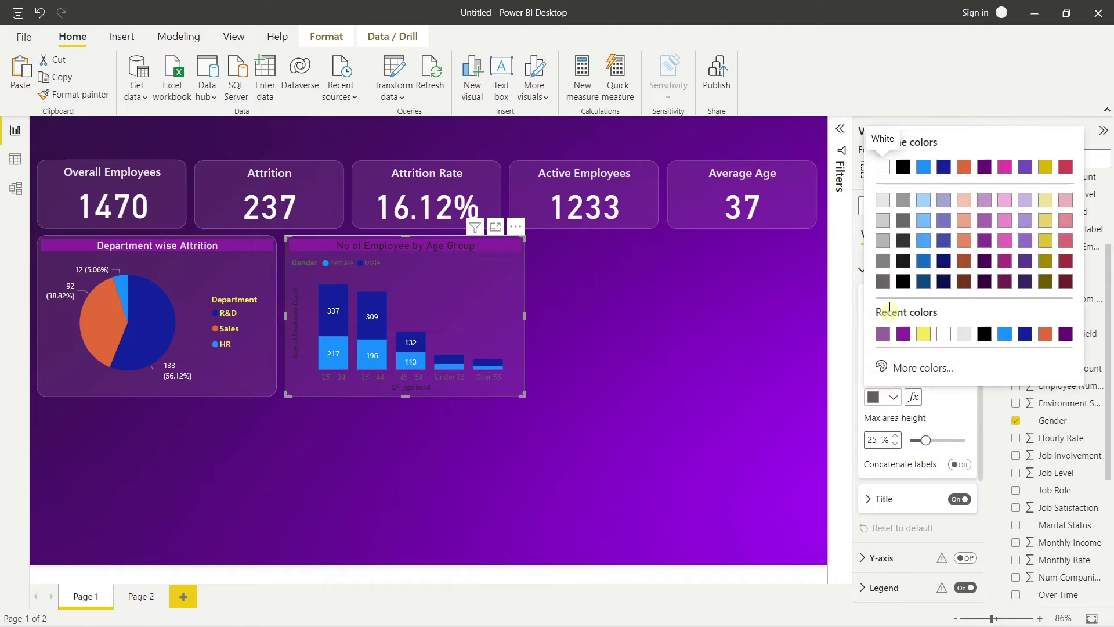
left_click(883, 201)
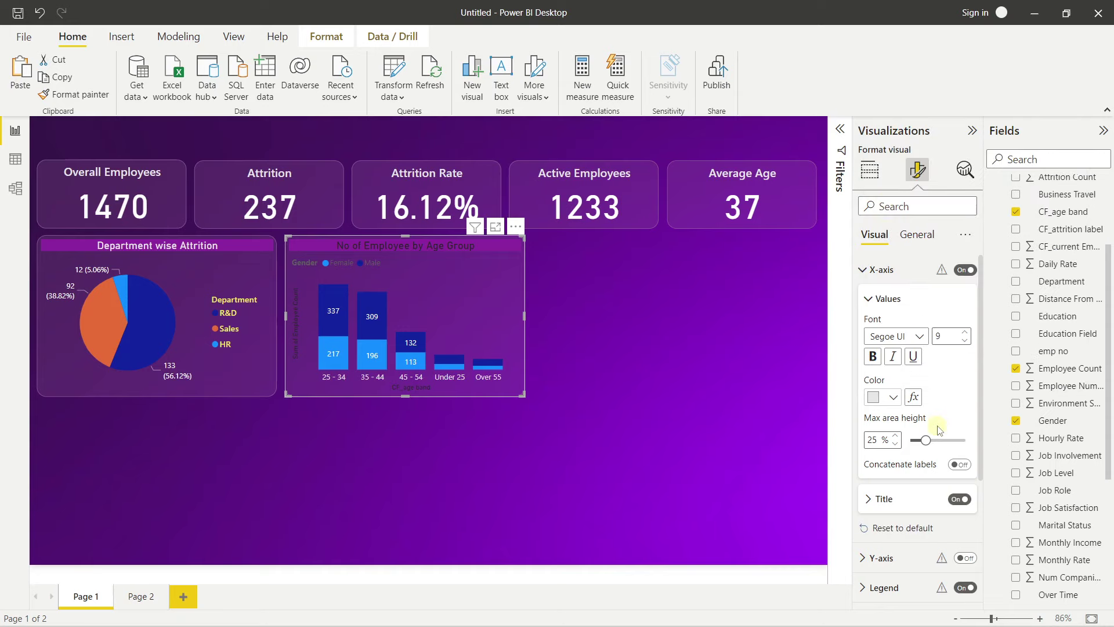
Color the column chart's X-axis title yellow and set its font to Segoe UI Semibold.
scroll(948, 388, "down", 2)
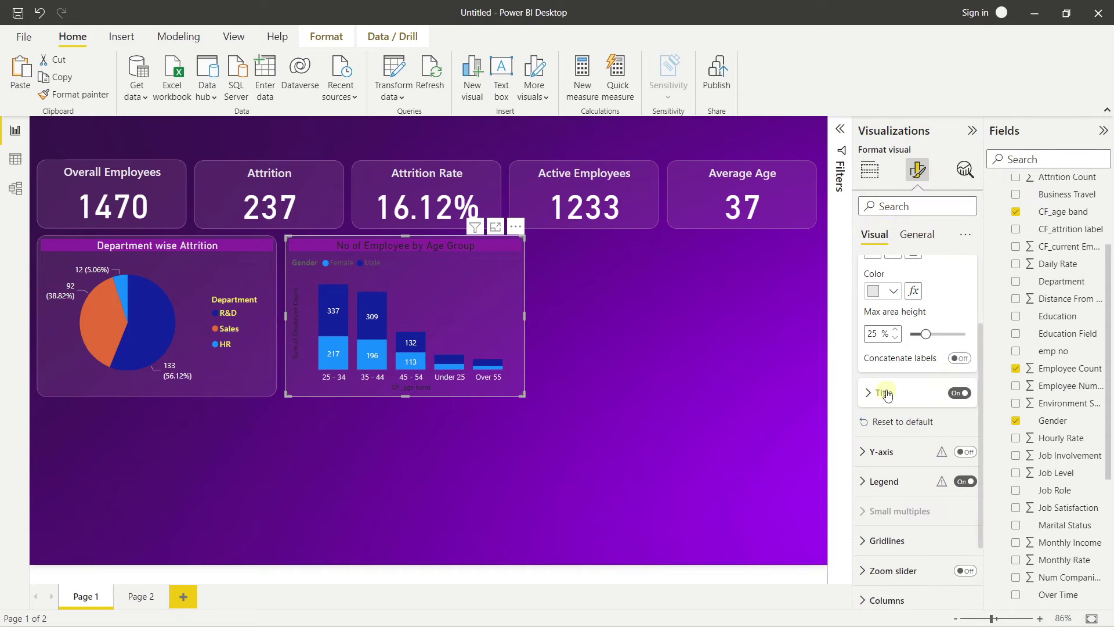
left_click(886, 391)
scroll(888, 390, "down", 3)
left_click(889, 408)
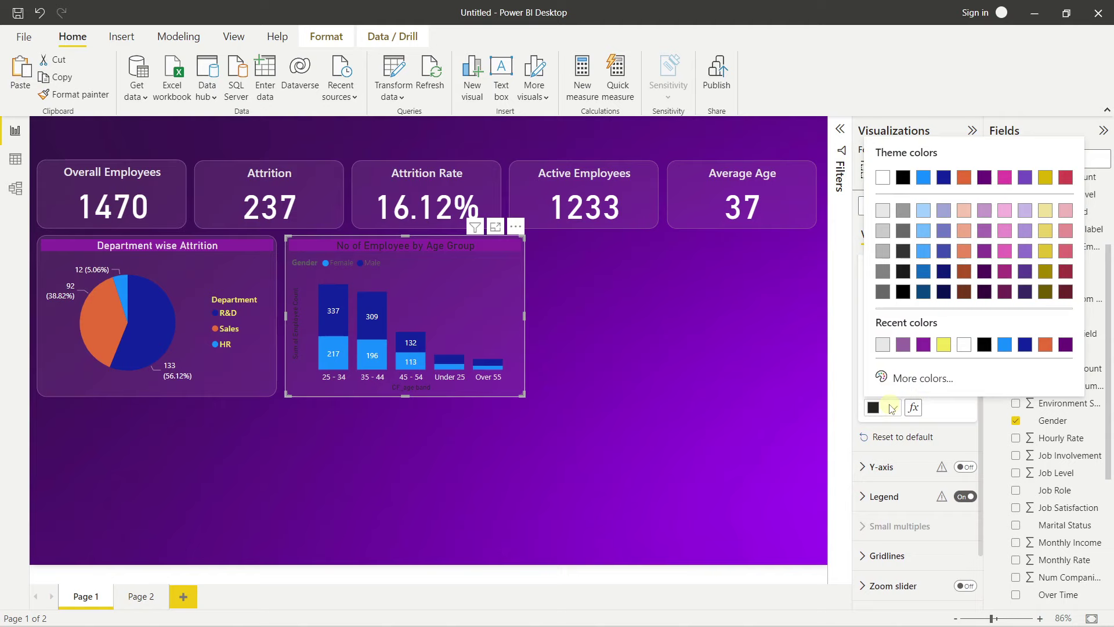
left_click(944, 343)
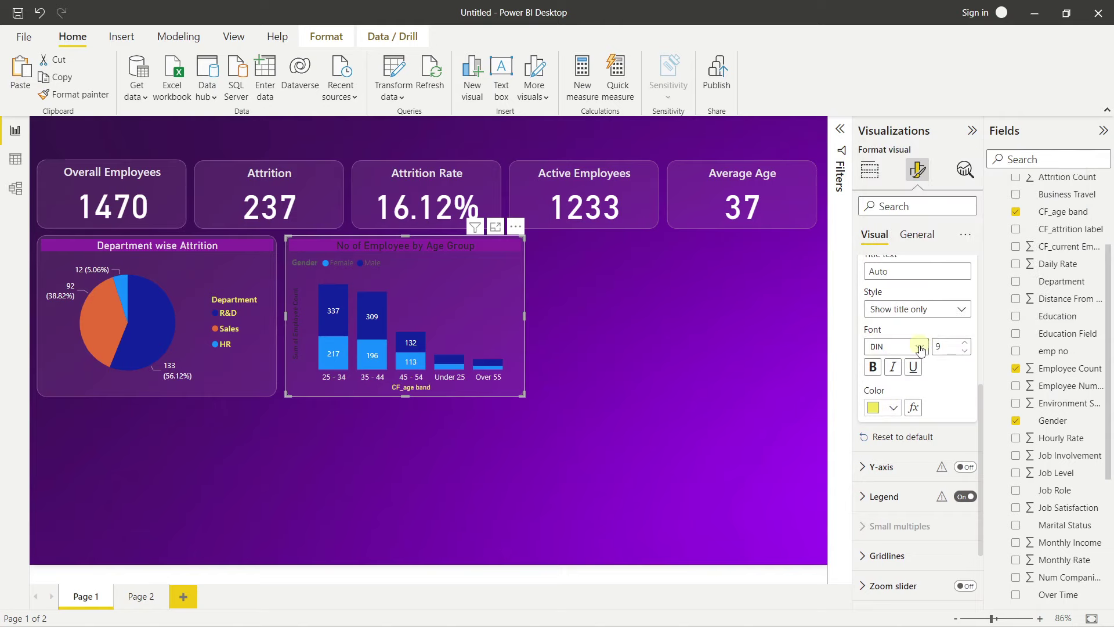
left_click(920, 348)
scroll(912, 447, "down", 3)
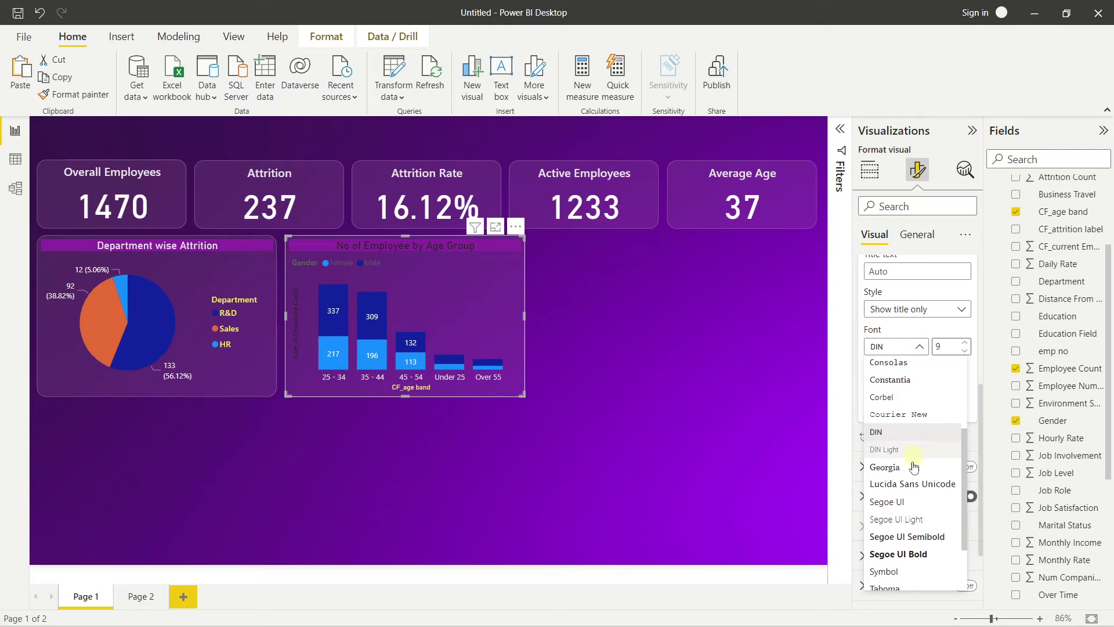
left_click(907, 544)
Set the font of the column chart's X-axis values to Segoe UI Semibold and close the X-axis settings.
scroll(911, 430, "up", 3)
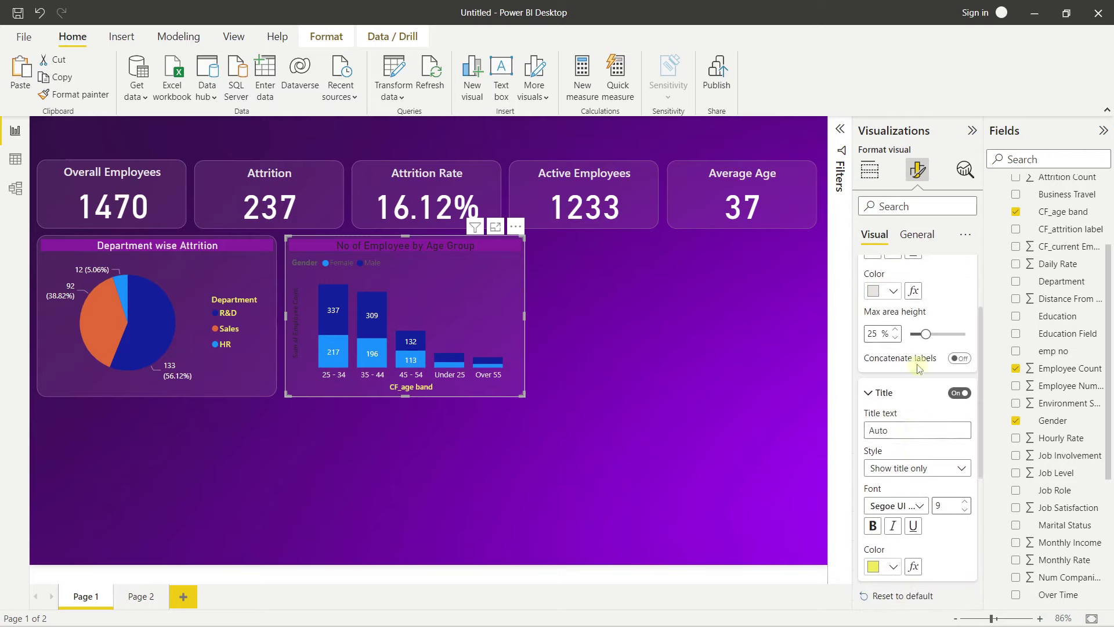
scroll(893, 294, "up", 1)
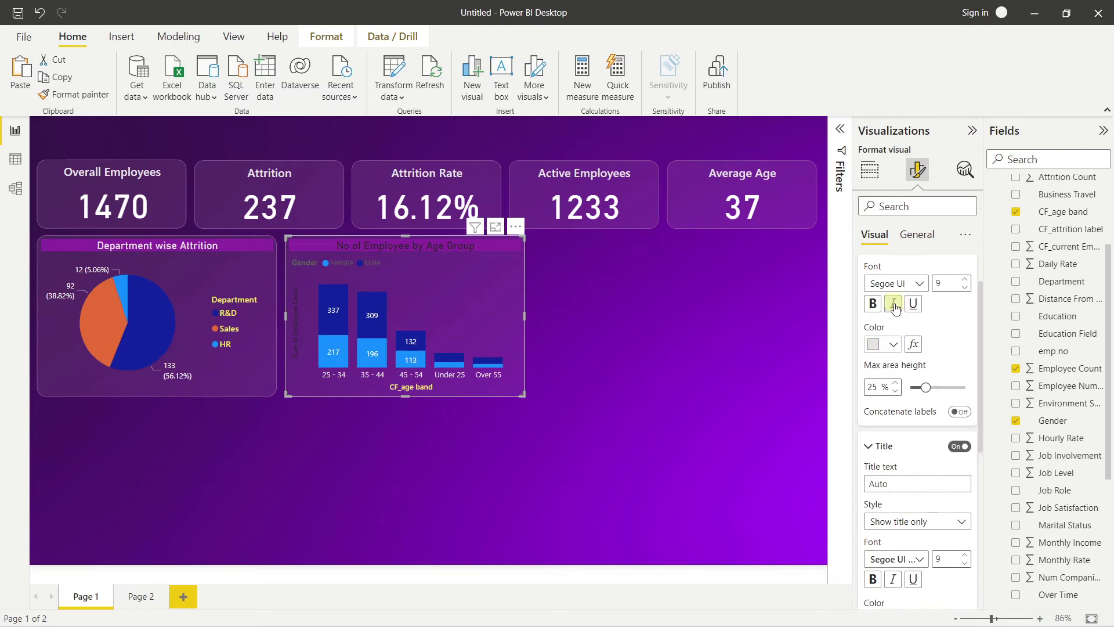
left_click(919, 283)
left_click(915, 462)
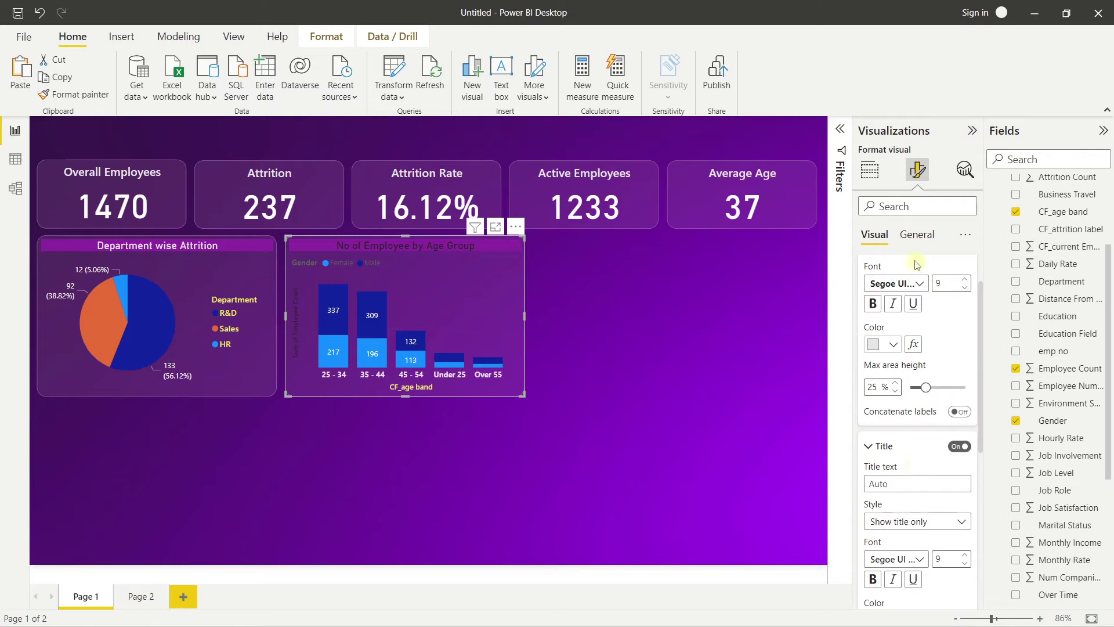
left_click(917, 283)
left_click(902, 391)
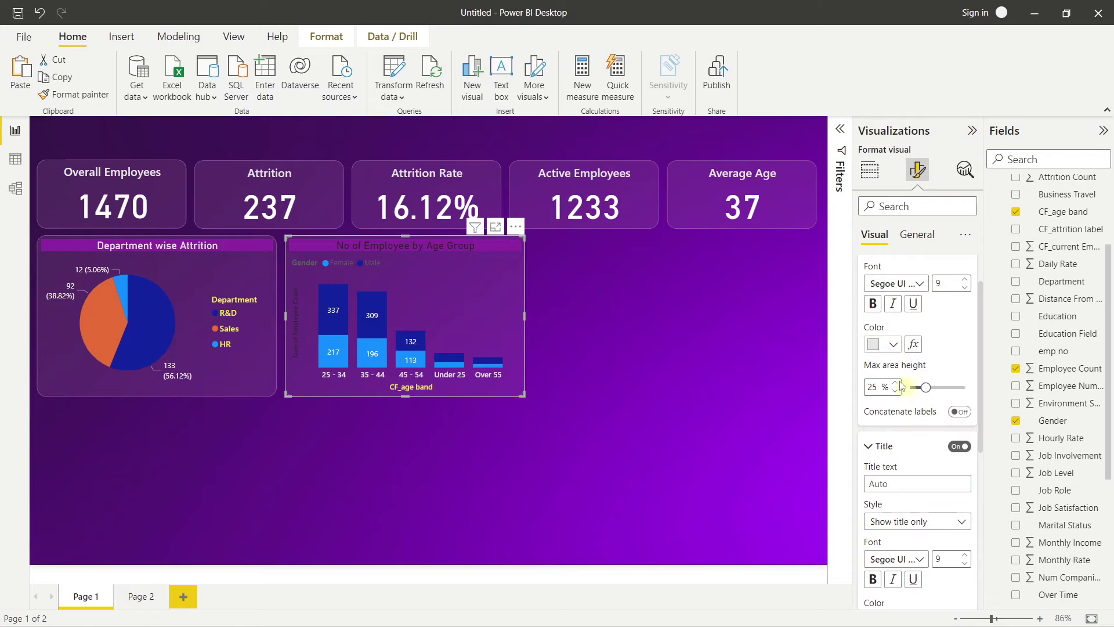
scroll(941, 323, "up", 1)
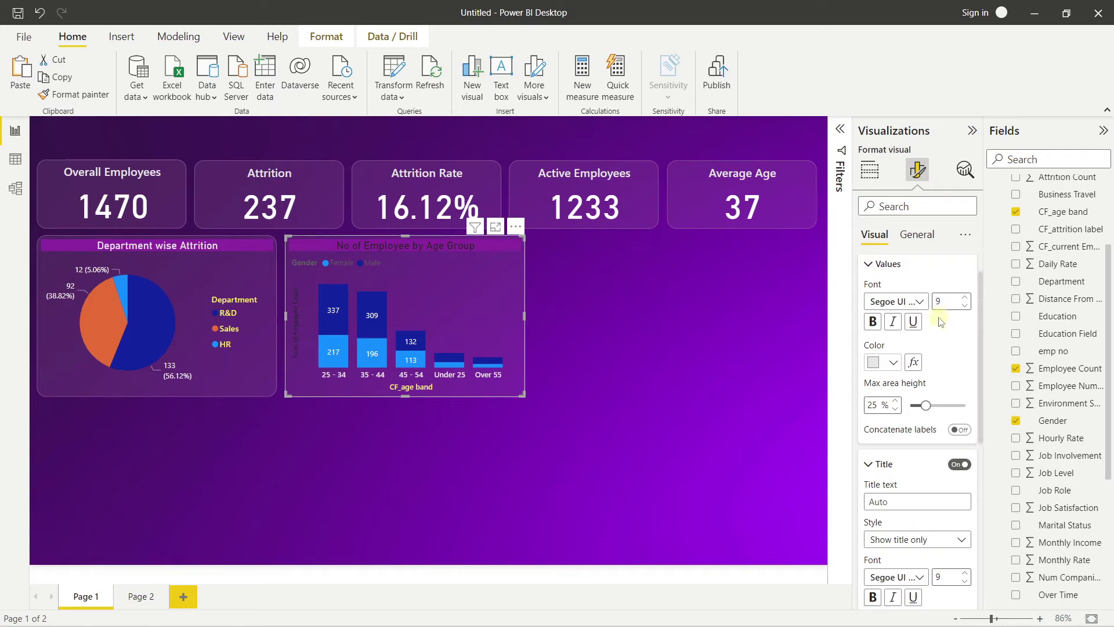
scroll(942, 323, "up", 2)
left_click(877, 270)
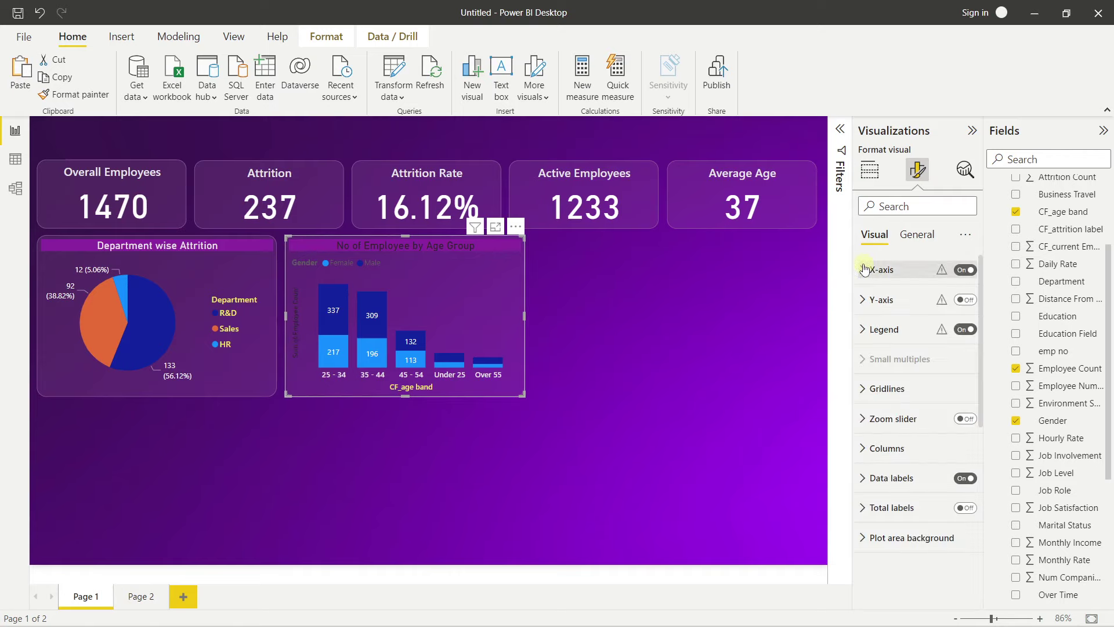
Turn off the Y-axis title of the age-group column chart and close the Y-axis settings.
left_click(881, 300)
scroll(901, 334, "down", 3)
left_click(956, 356)
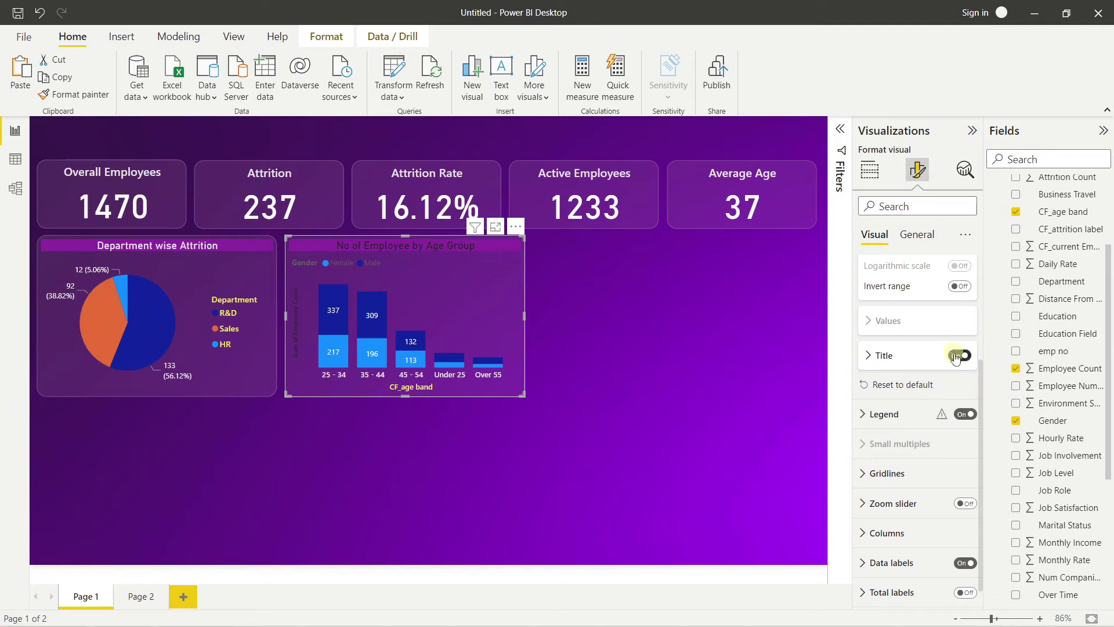
scroll(913, 399, "up", 3)
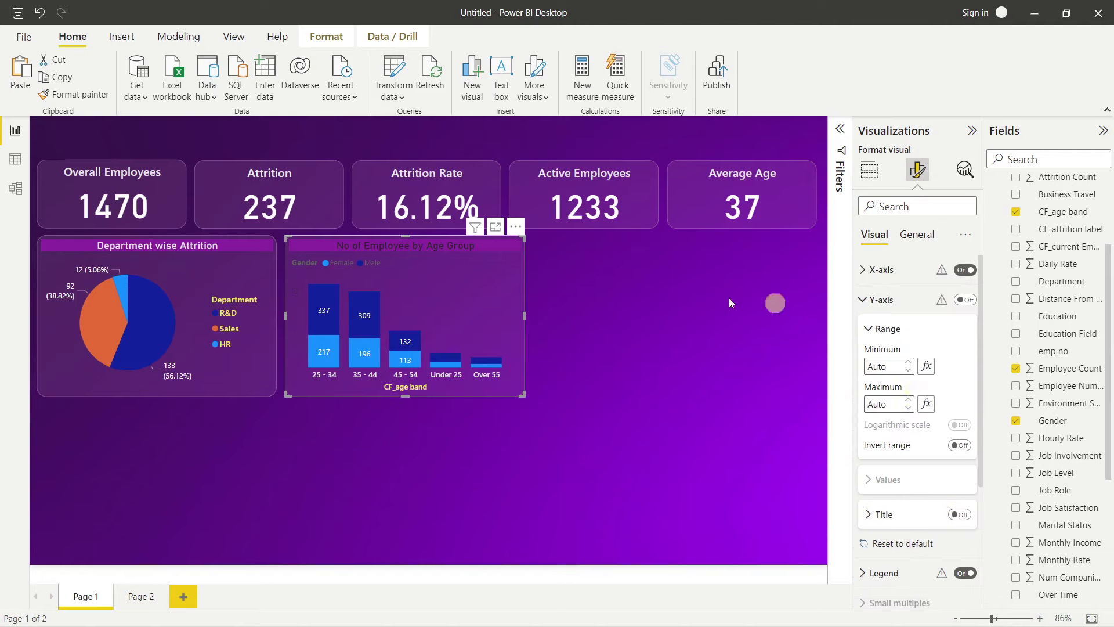
left_click(862, 300)
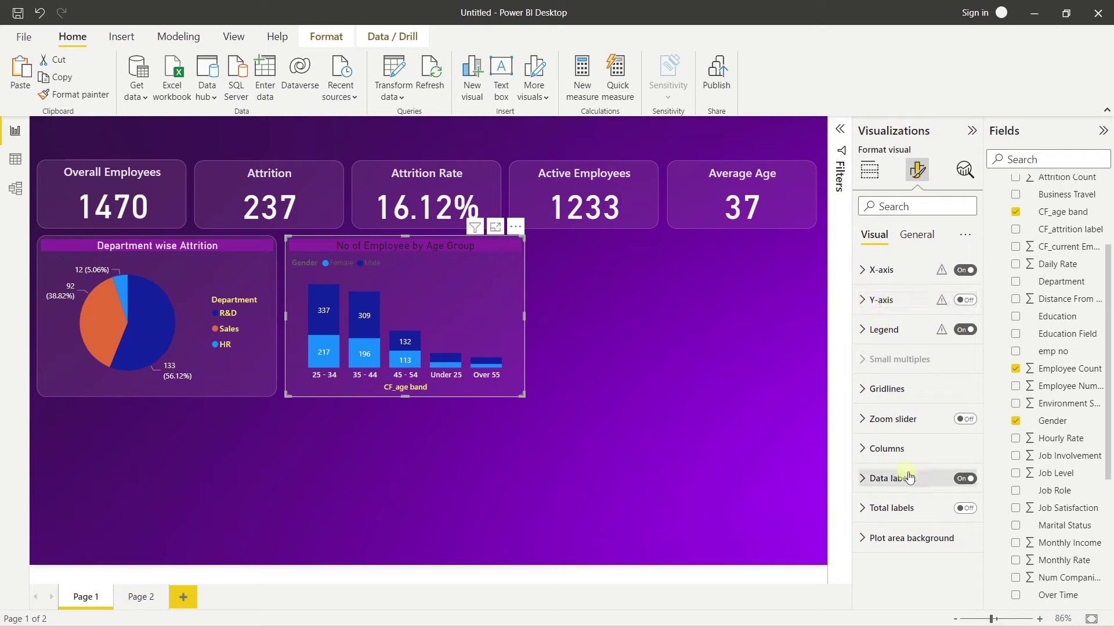
Set the column chart's legend text to the Segoe UI Semibold font and color it yellow.
left_click(905, 329)
scroll(902, 360, "down", 1)
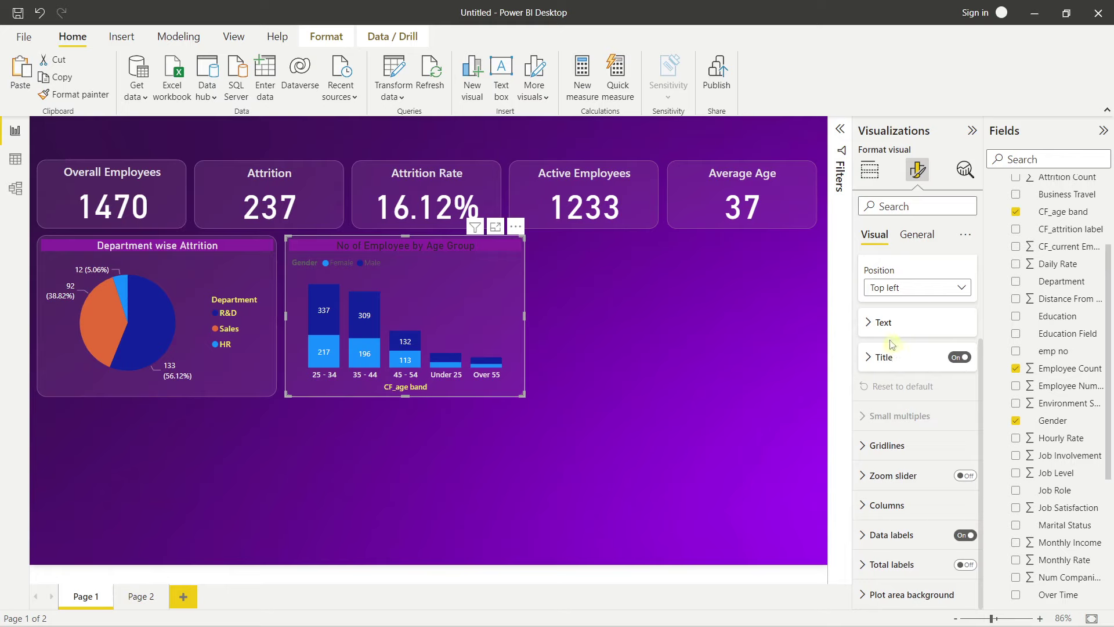
left_click(883, 324)
scroll(889, 335, "down", 2)
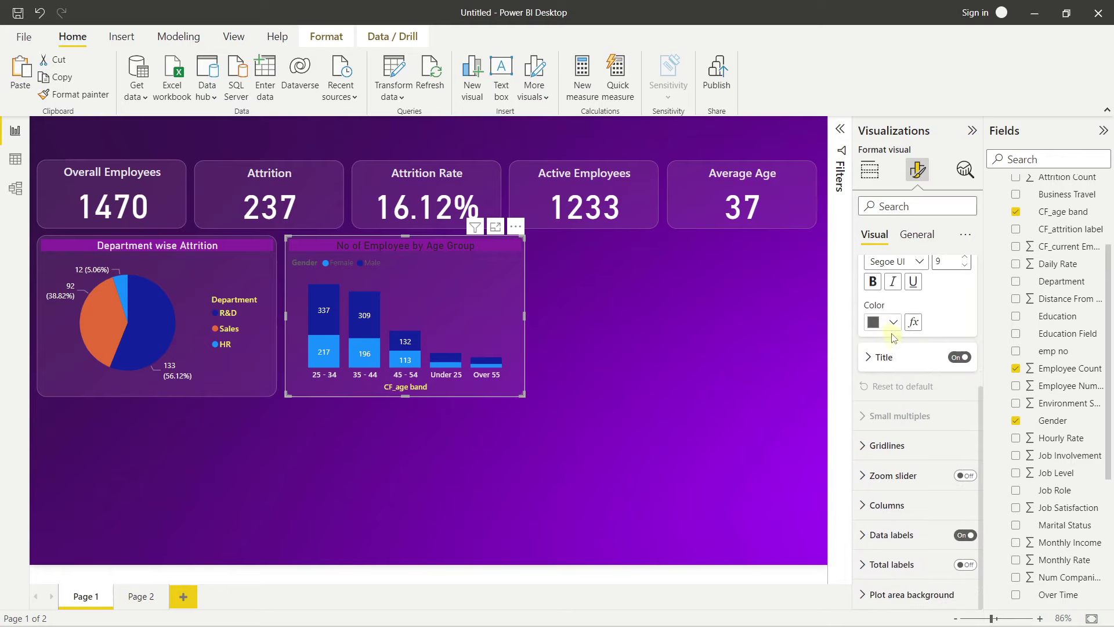
left_click(911, 261)
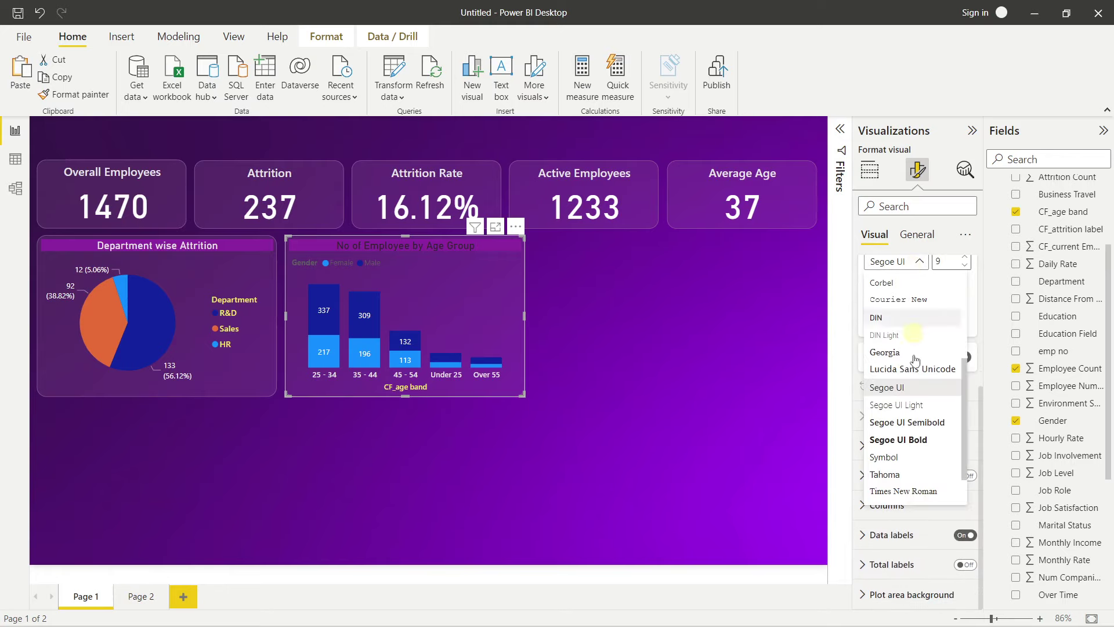
left_click(908, 421)
left_click(890, 322)
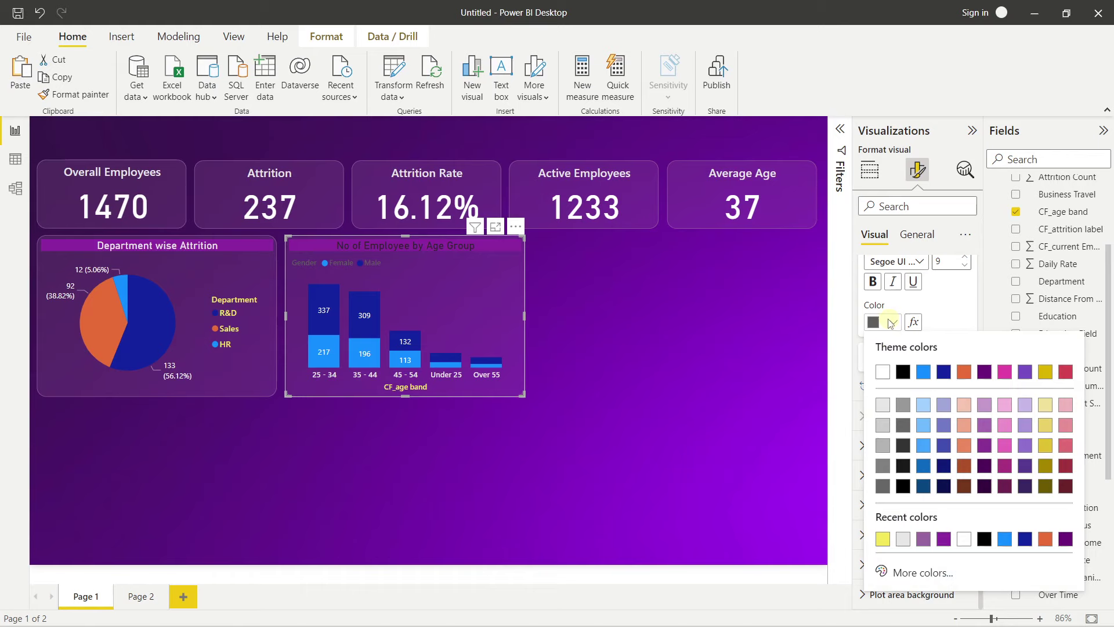
left_click(878, 538)
left_click(644, 431)
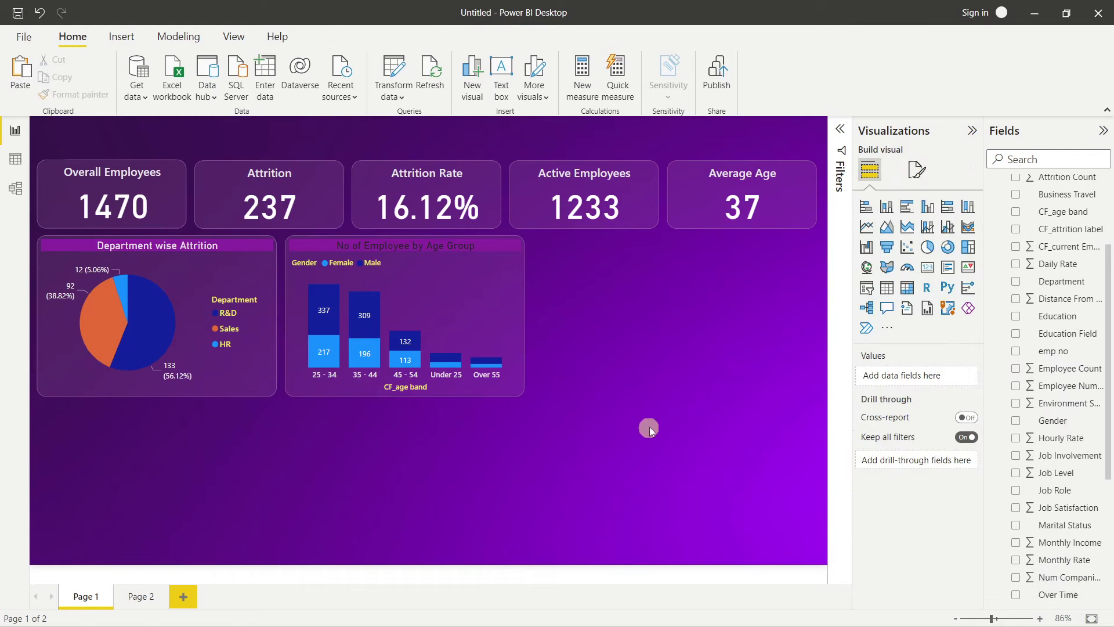
Change the text color of the column chart's title "No of Employee by Age Group" to light grey.
left_click(513, 298)
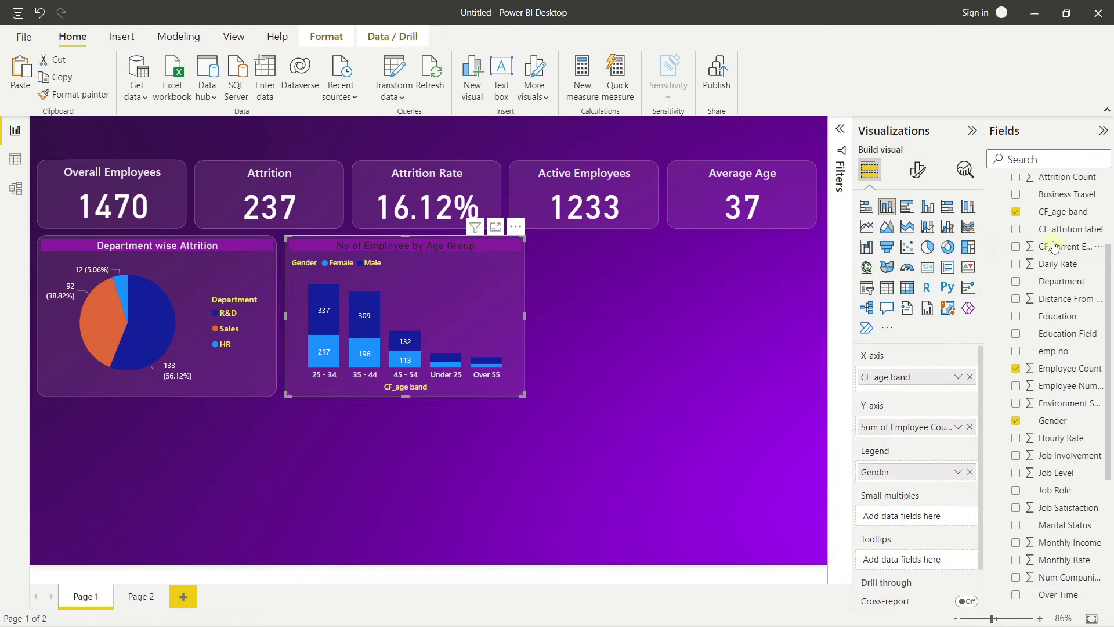
left_click(917, 169)
left_click(917, 235)
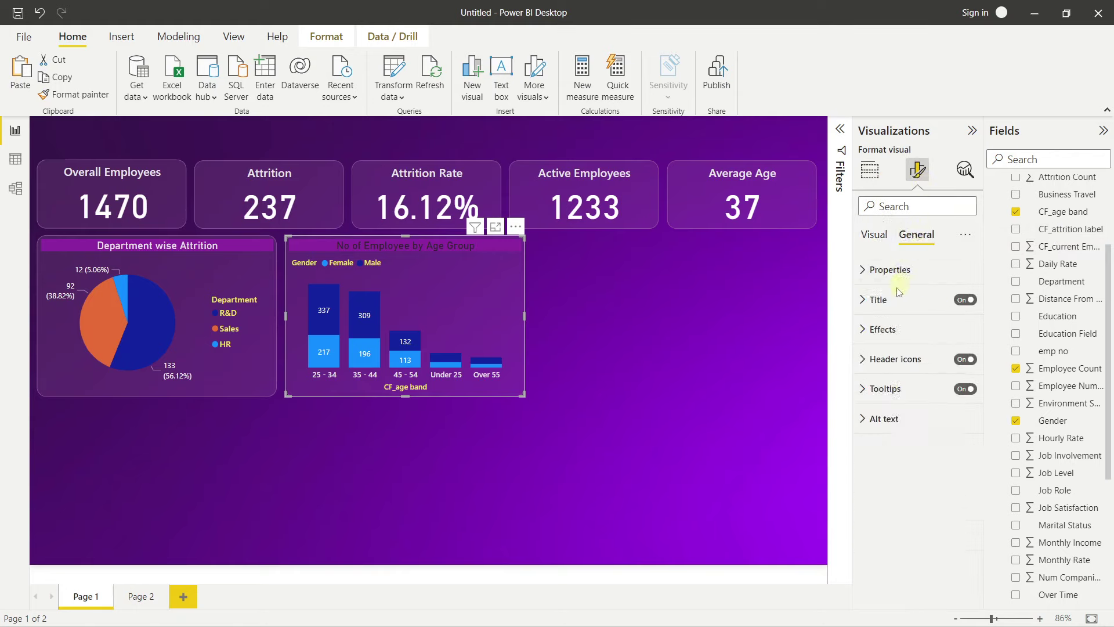
left_click(900, 329)
scroll(892, 377, "down", 1)
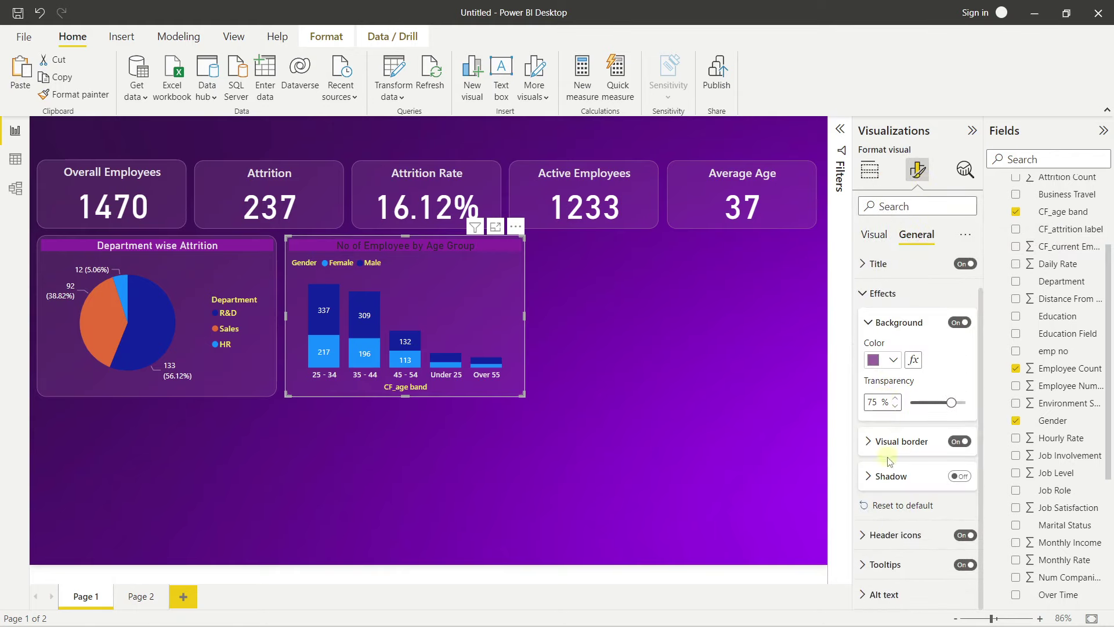
left_click(878, 263)
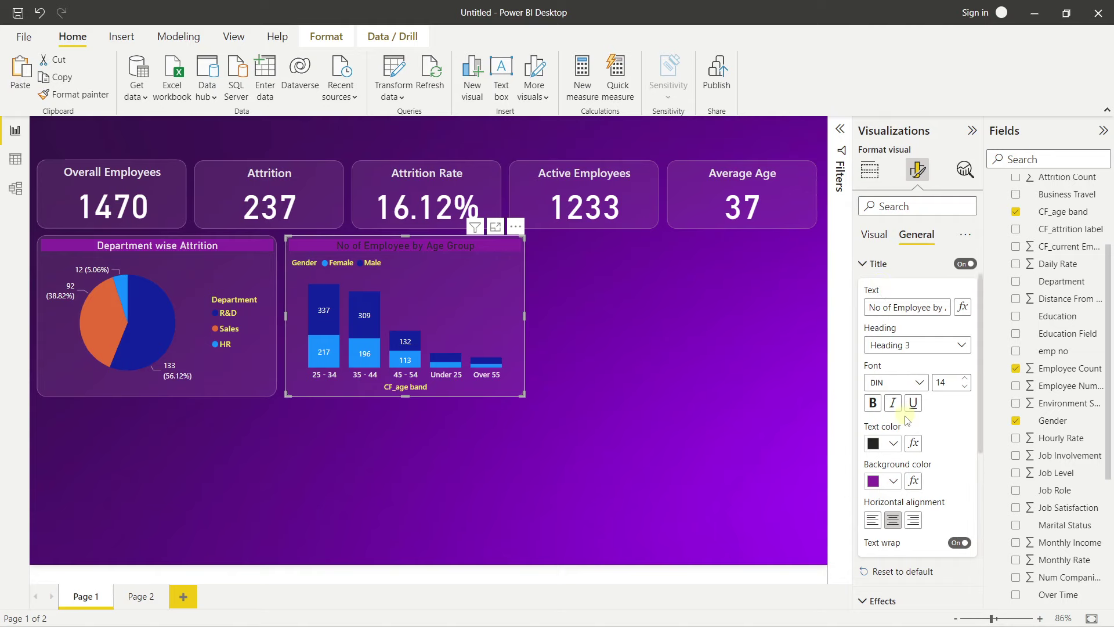
left_click(888, 482)
left_click(872, 498)
left_click(892, 445)
left_click(726, 330)
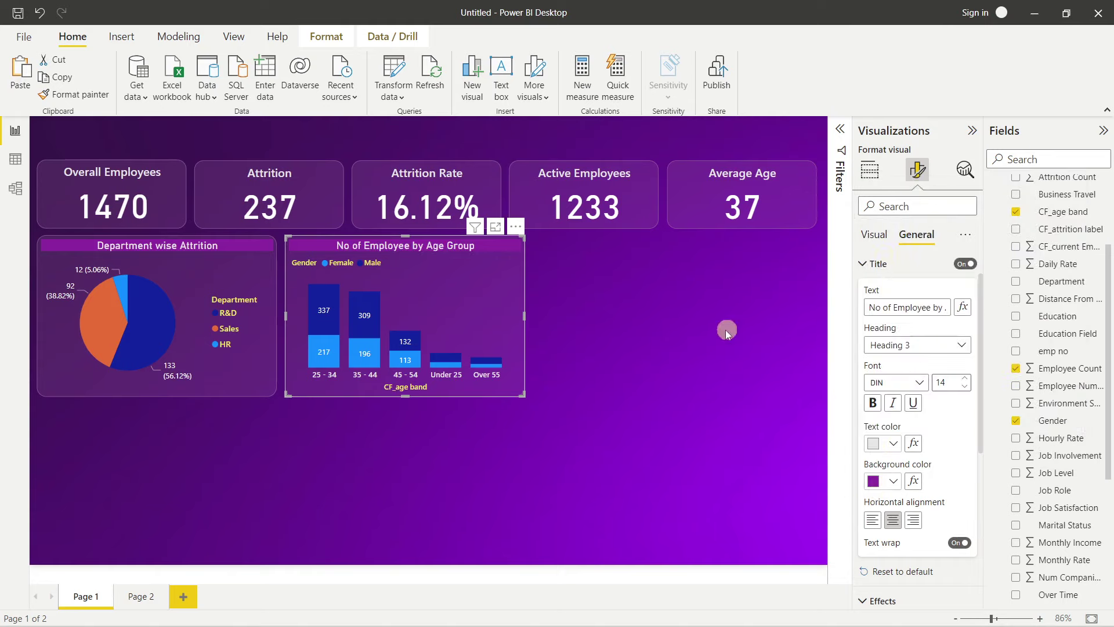
left_click(725, 329)
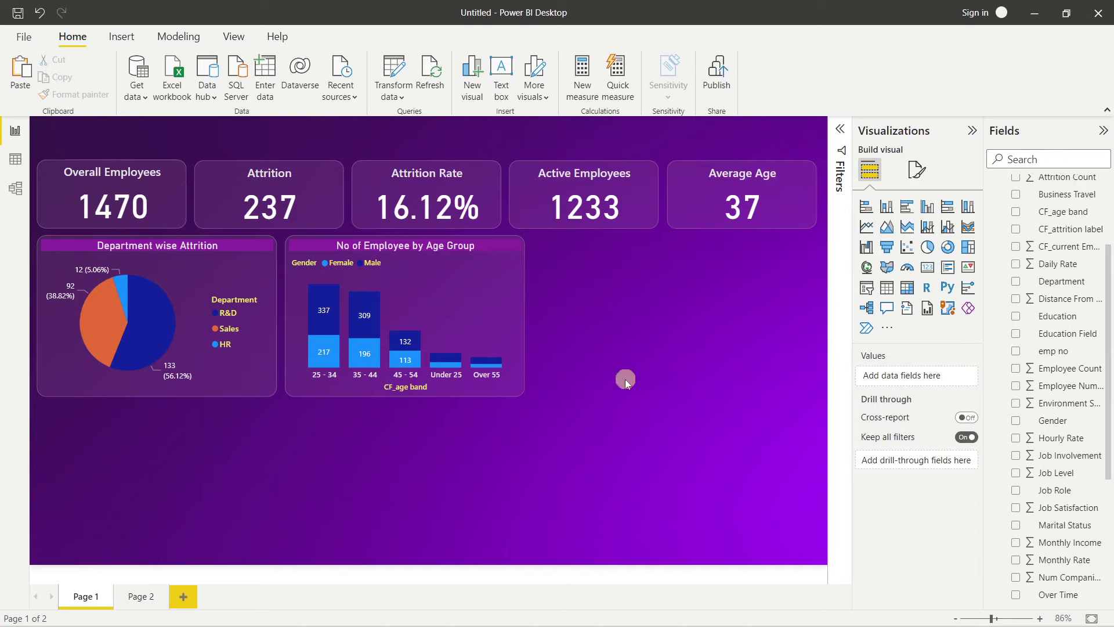
Check the axis sorting options of the "No of Employee by Age Group" column chart.
left_click(516, 278)
left_click(517, 226)
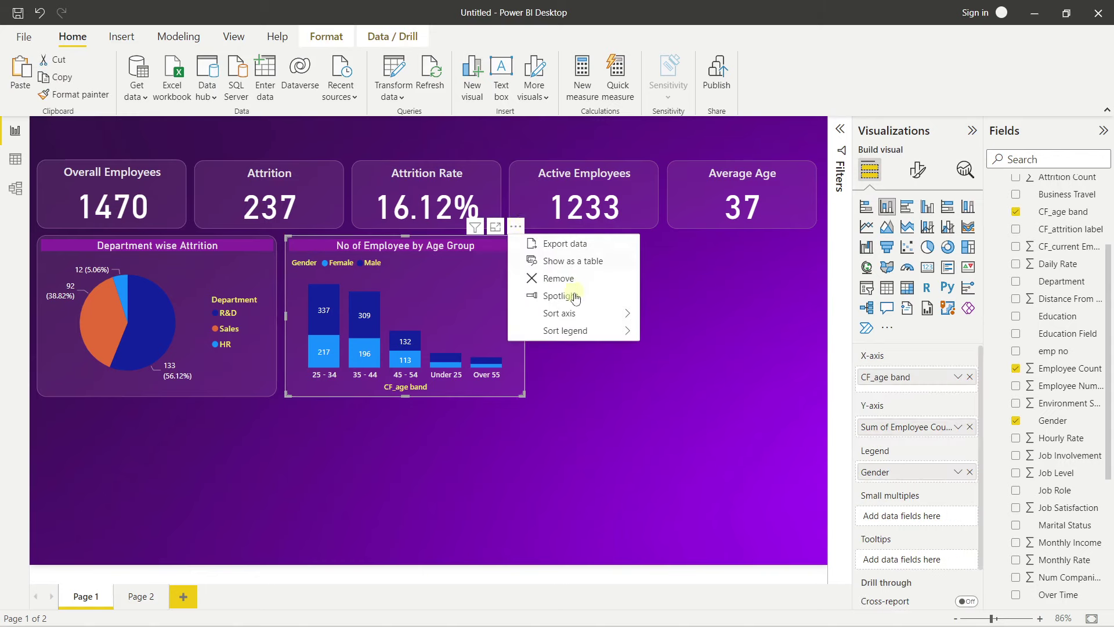
mouse_move(575, 312)
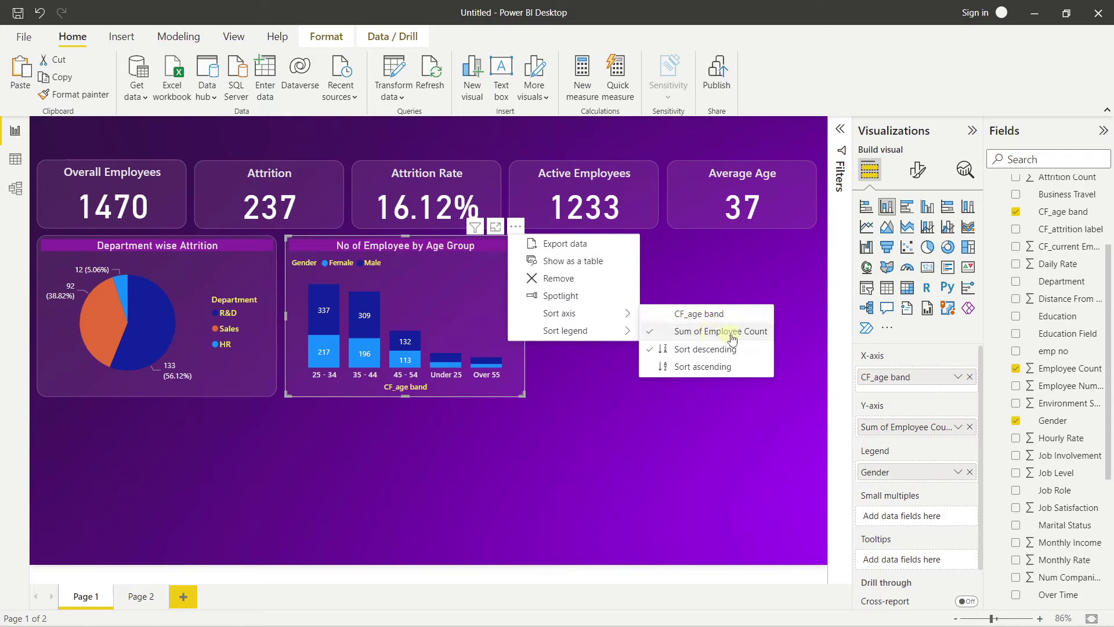
left_click(626, 426)
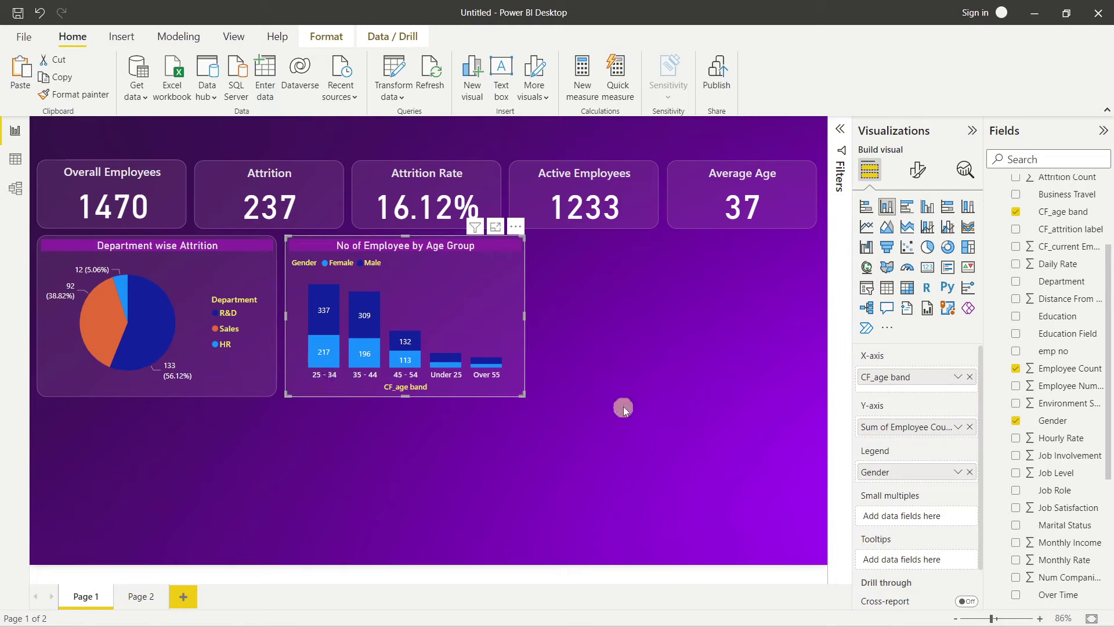
left_click(558, 294)
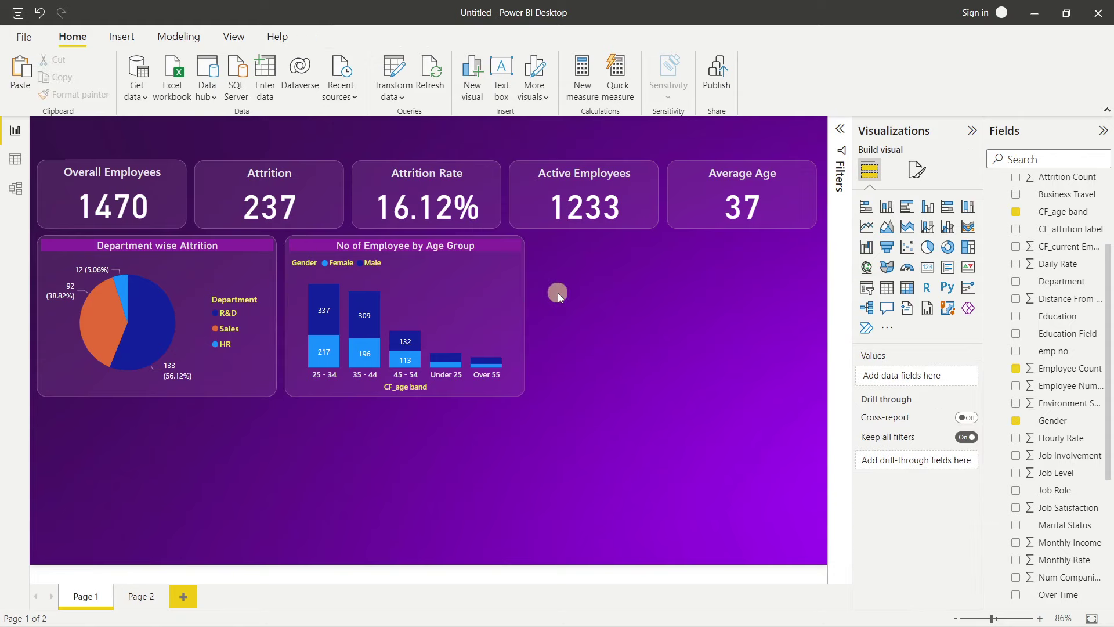
left_click(507, 278)
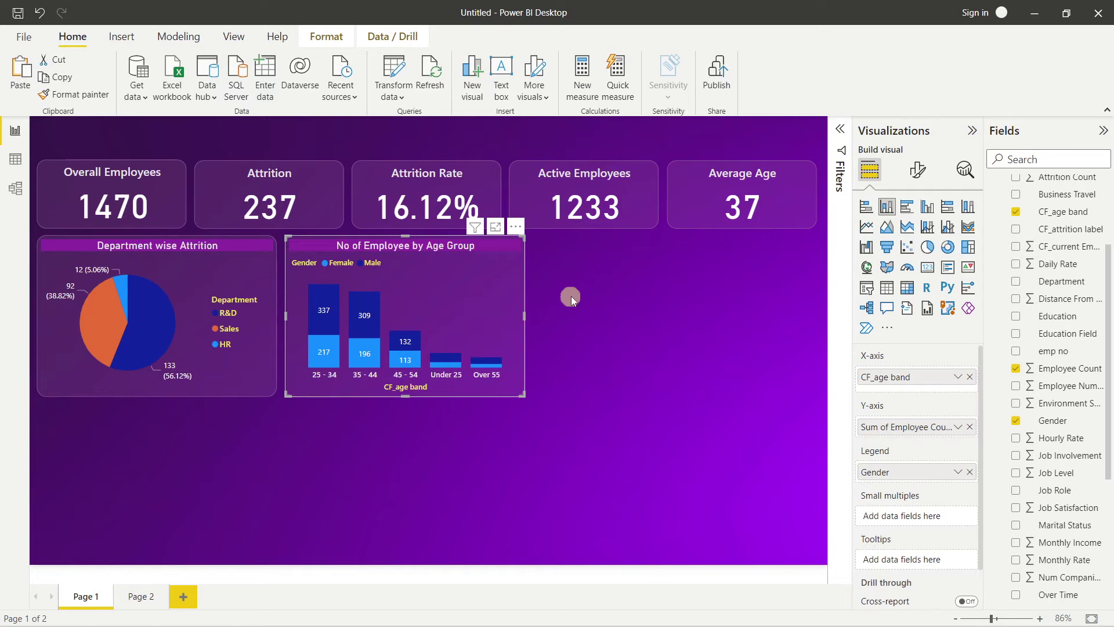
left_click(571, 296)
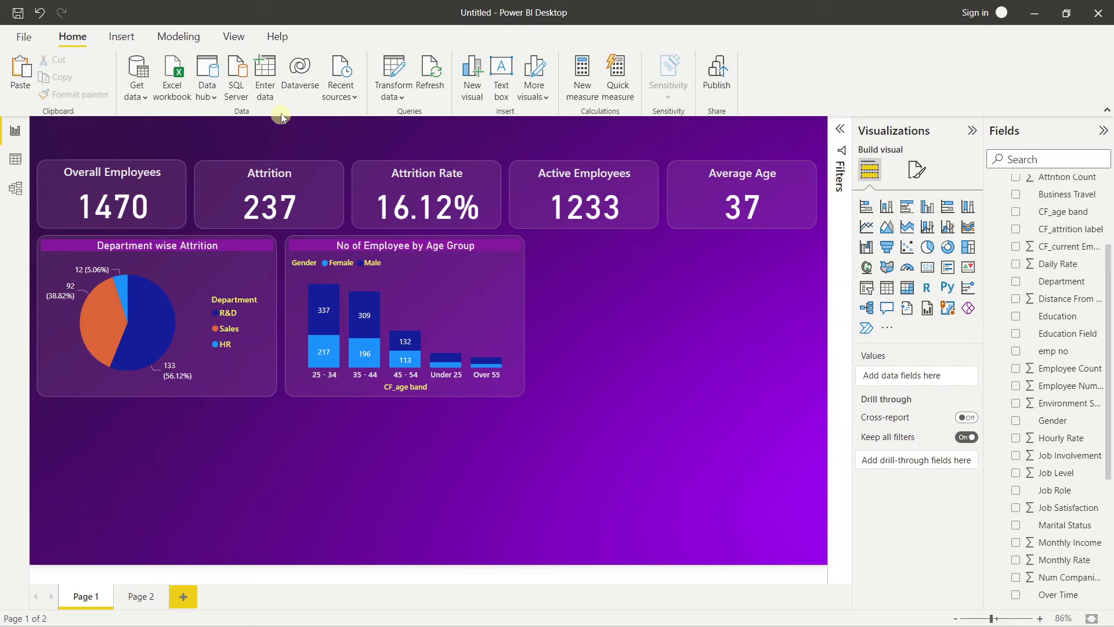
Open the HR data query in the Power Query Editor and look over the CF_age band values.
left_click(392, 85)
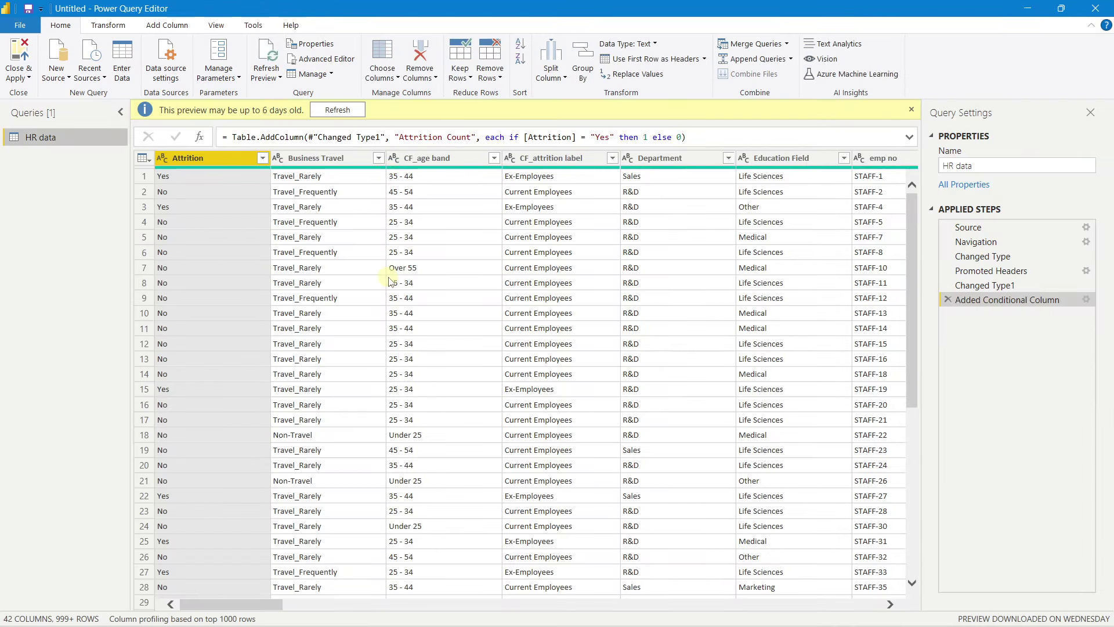
left_click(393, 283)
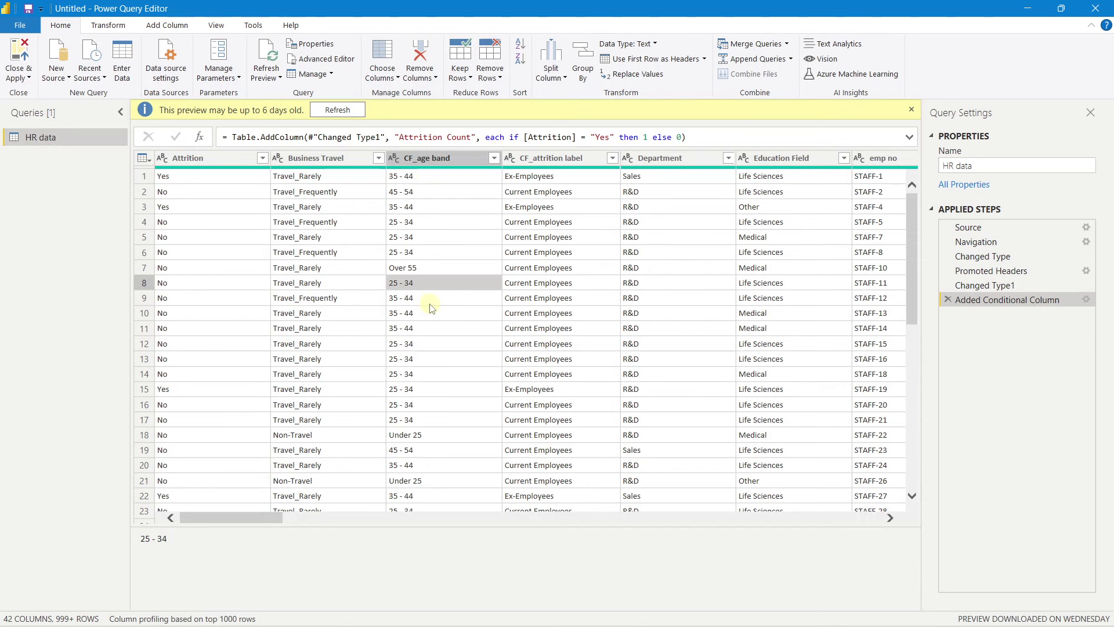
scroll(430, 307, "down", 3)
scroll(458, 339, "up", 3)
left_click(437, 435)
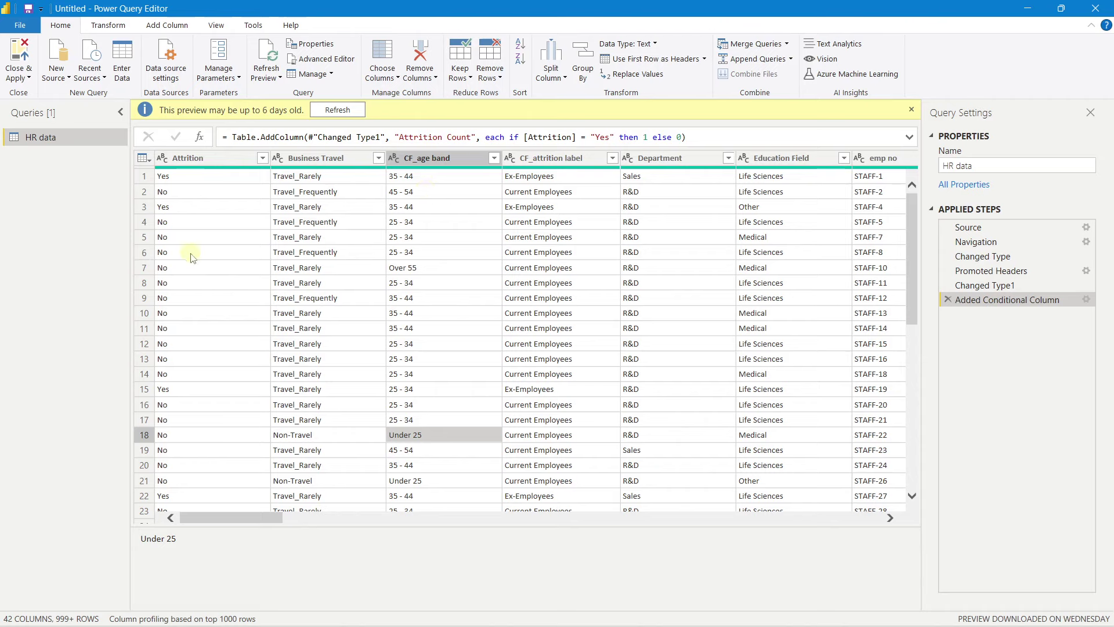
Start a new conditional column in the HR data query and name it "sort age".
left_click(172, 29)
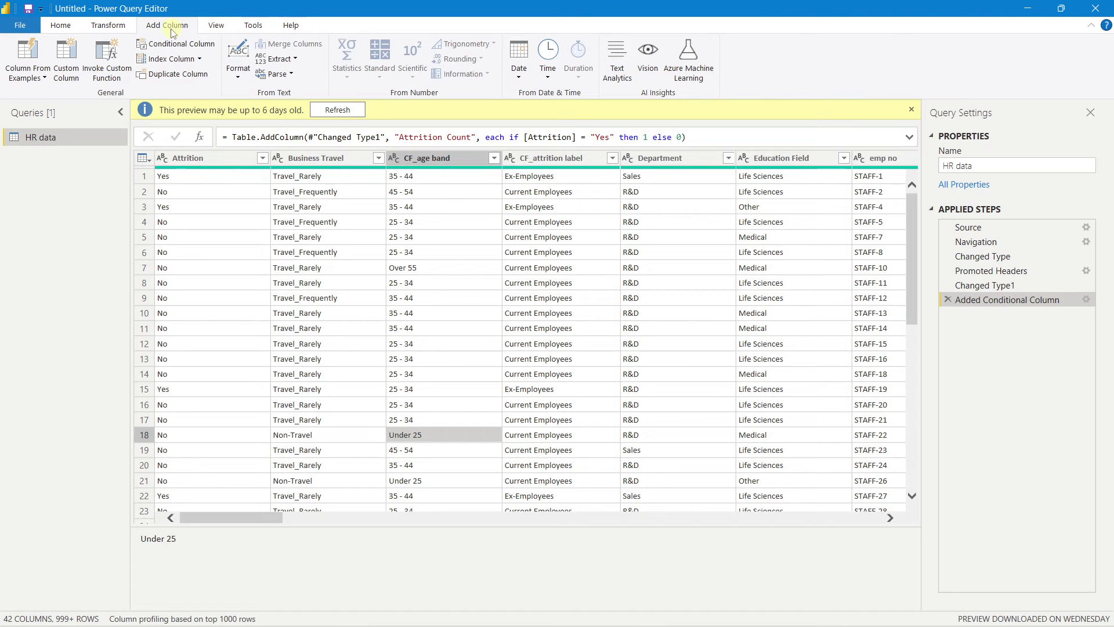
left_click(183, 45)
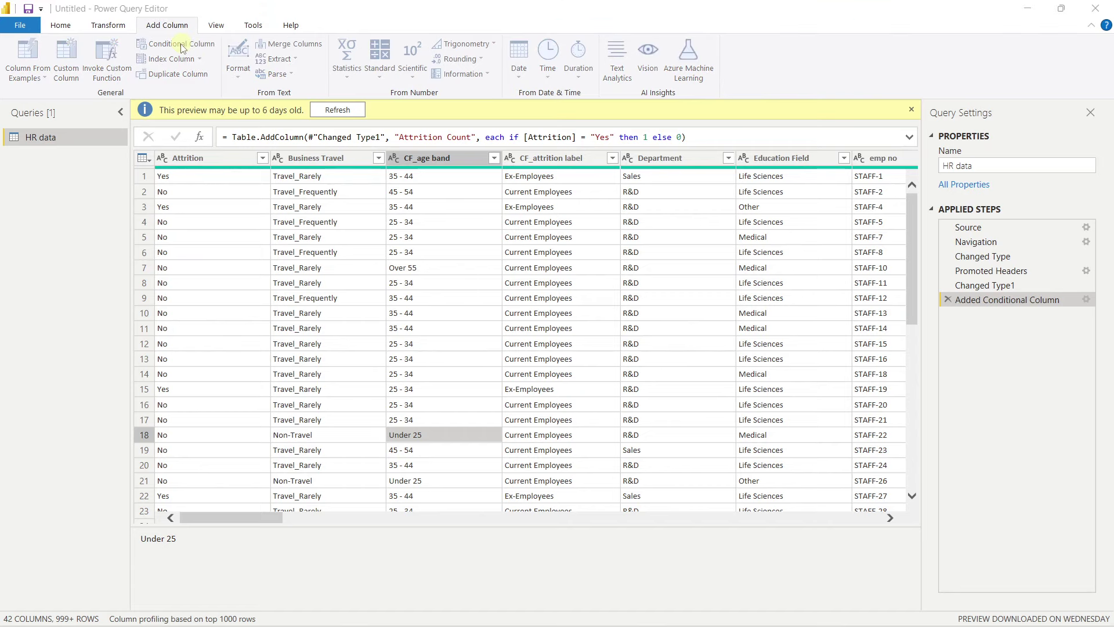
left_click_drag(613, 197, 692, 260)
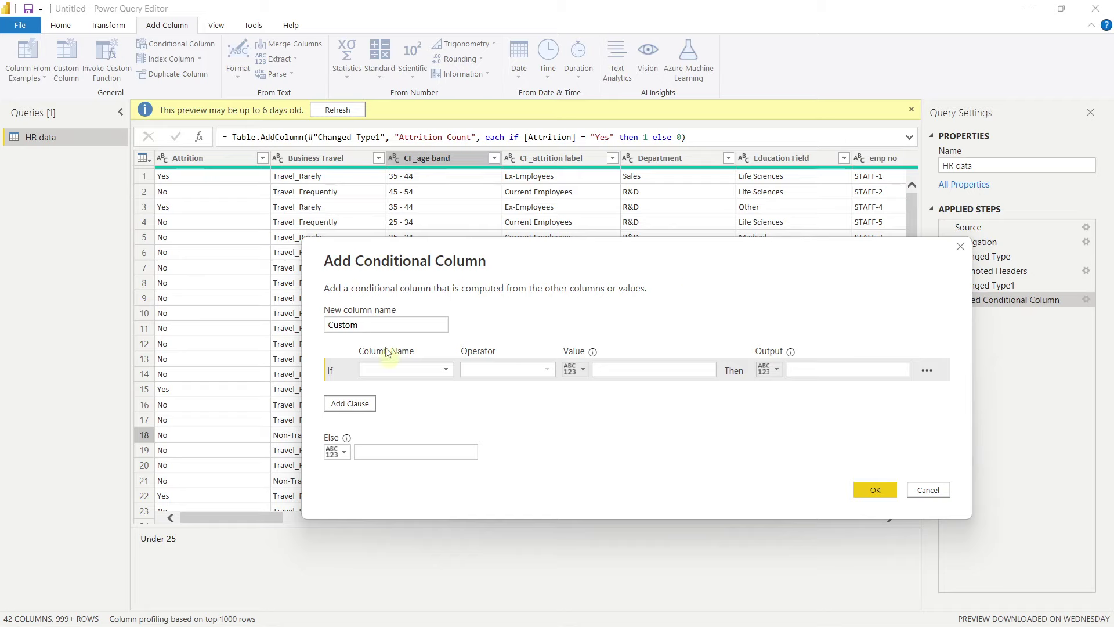
double_click(378, 324)
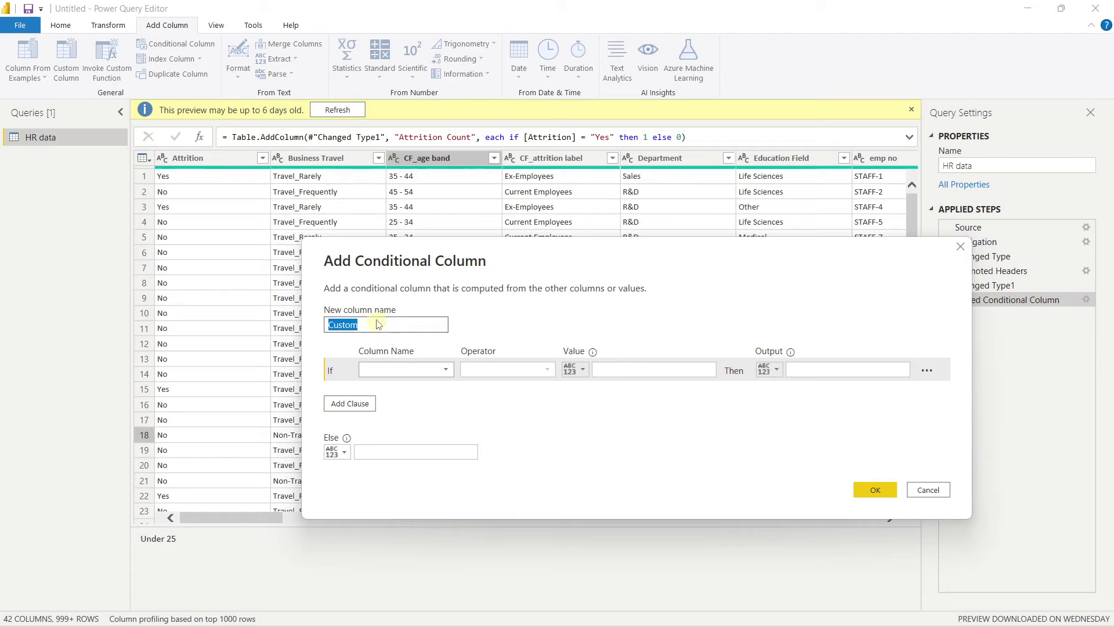
type("sort age")
Define the first condition of the sort age column: if CF_age band equals "Under 25", output 1.
left_click(383, 369)
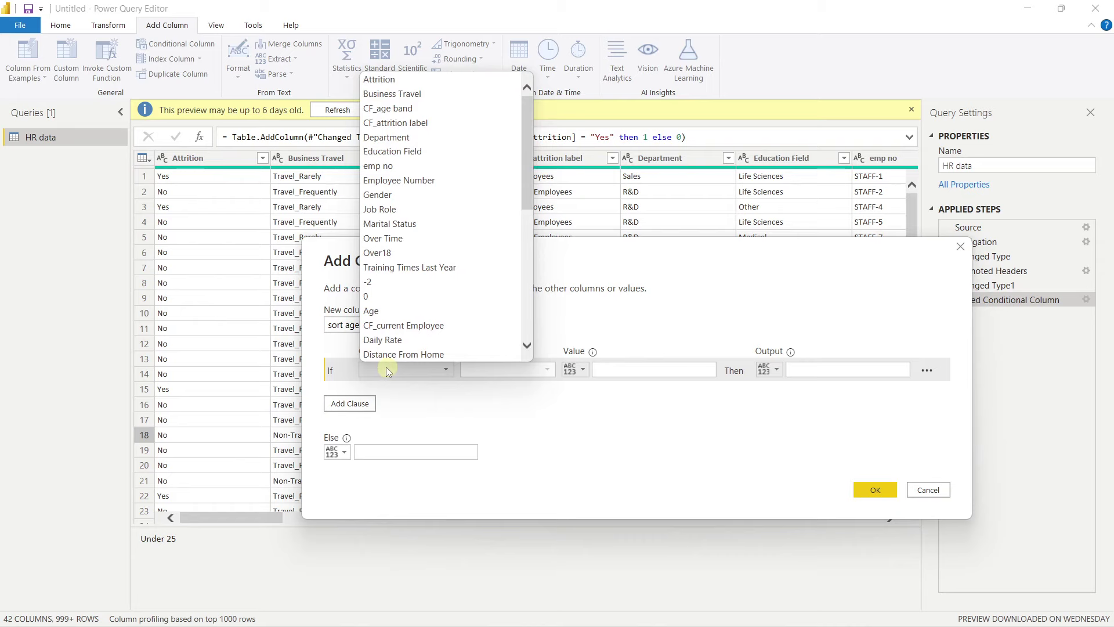
left_click(414, 109)
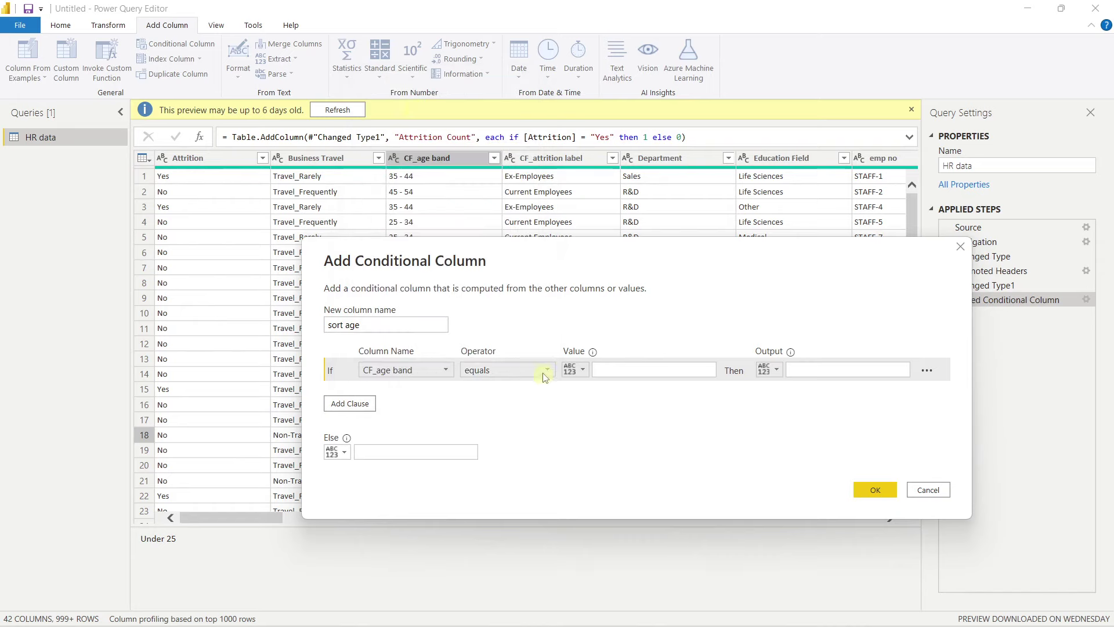
left_click(605, 371)
left_click_drag(656, 258, 819, 212)
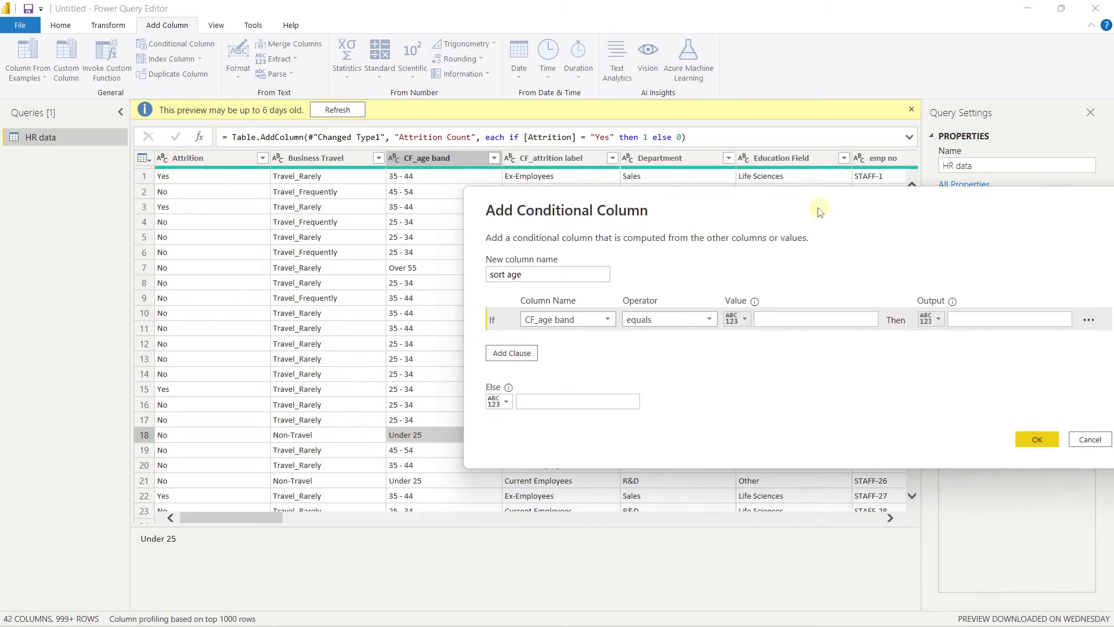
left_click(765, 318)
type("Under ")
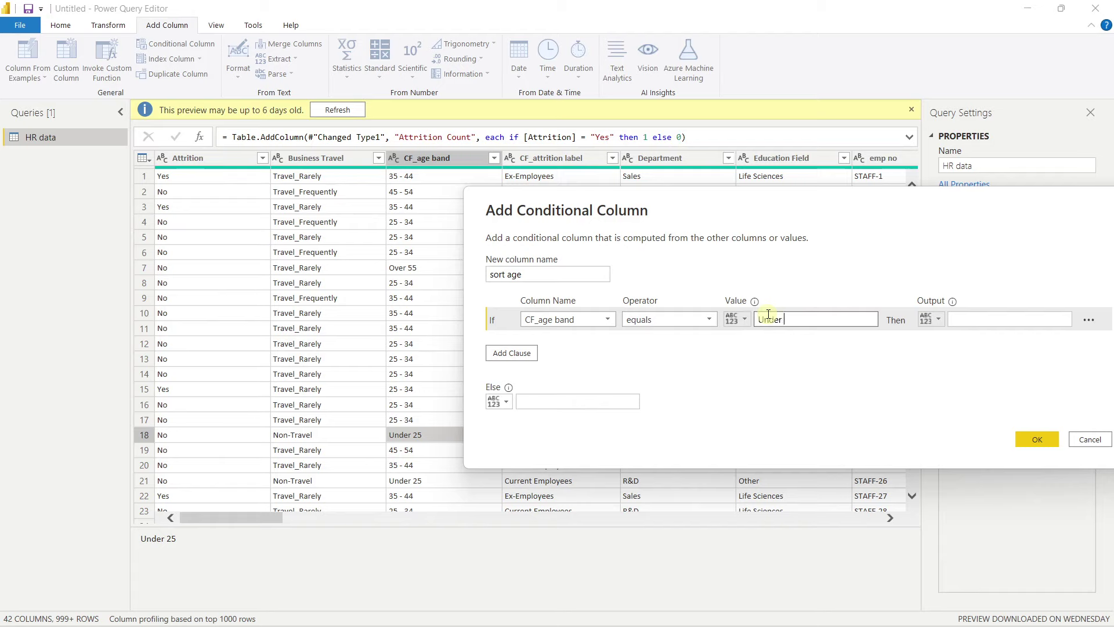
type("25")
left_click(973, 319)
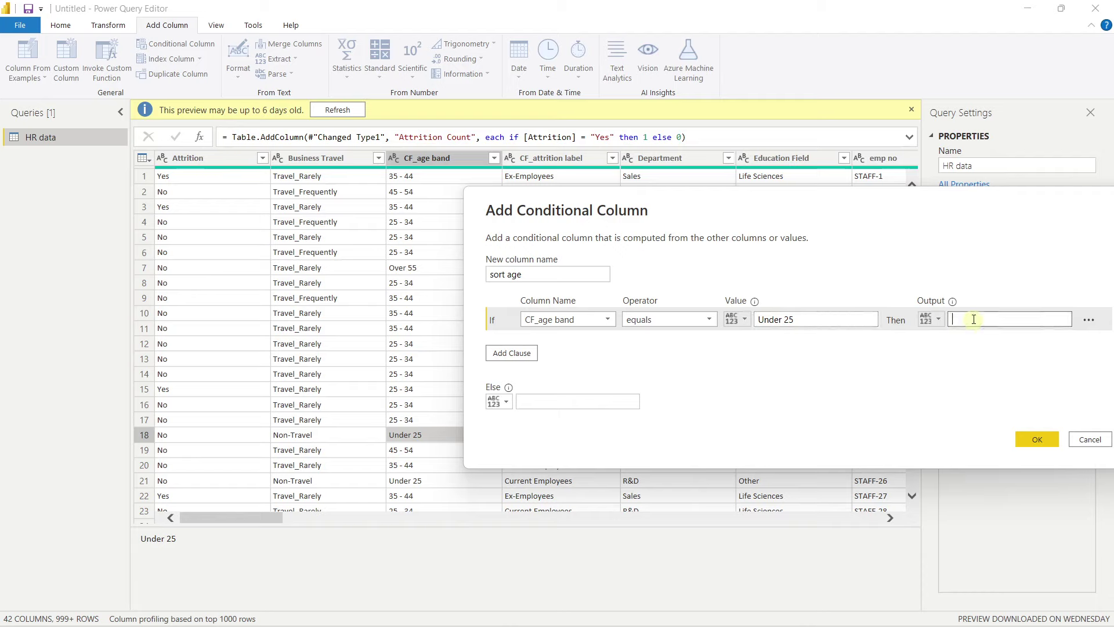
Add an else-if clause to the sort age column: if CF_age band equals "25 - 34", output 2.
left_click(511, 353)
left_click(553, 343)
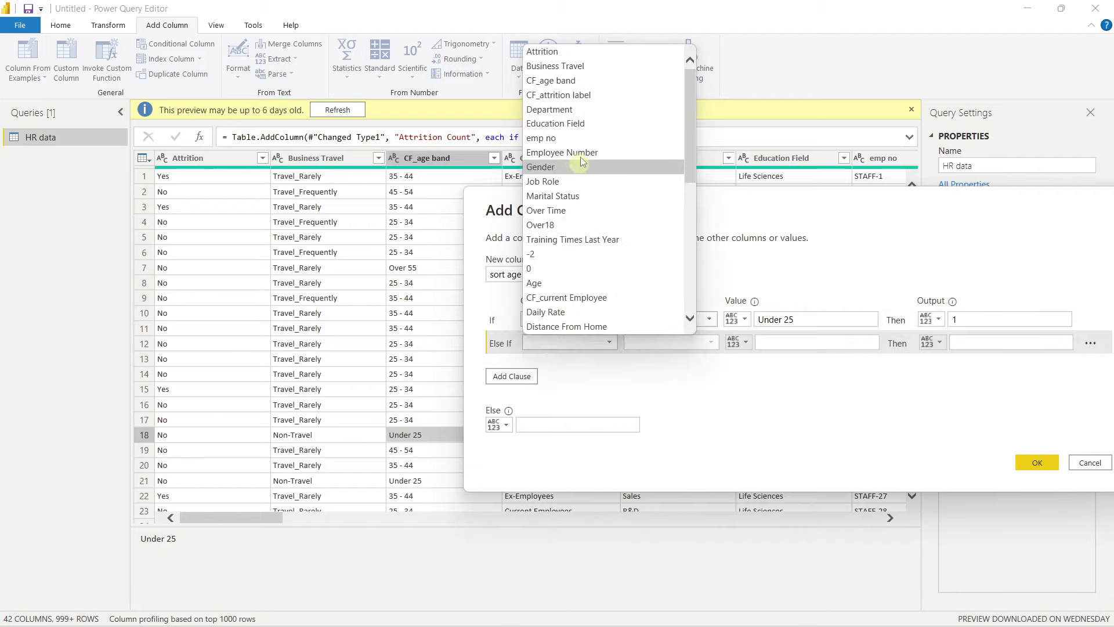
left_click(577, 82)
left_click(818, 349)
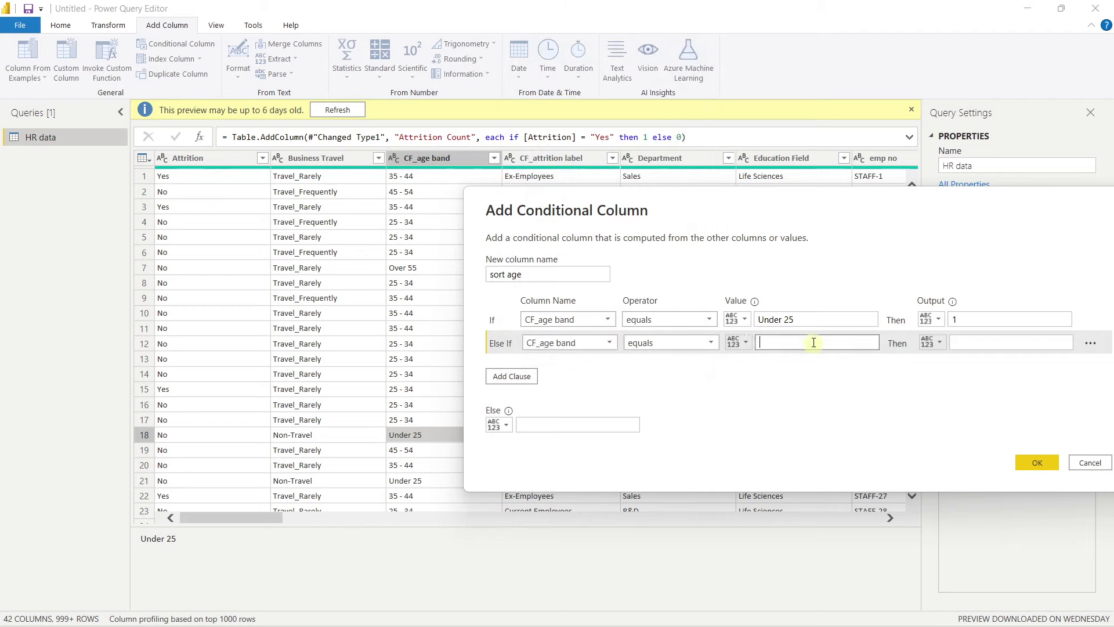
type("25 - 34")
left_click(966, 341)
type("2")
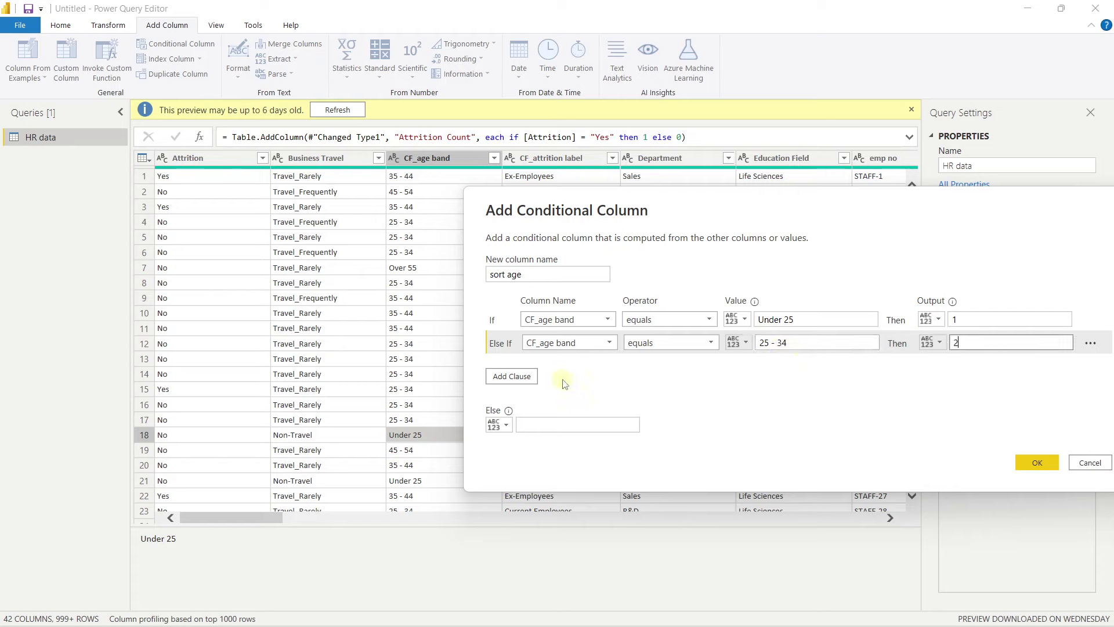
Add an else-if clause to the sort age column: if CF_age band equals "35 - 44", output 3.
left_click(522, 377)
left_click(562, 367)
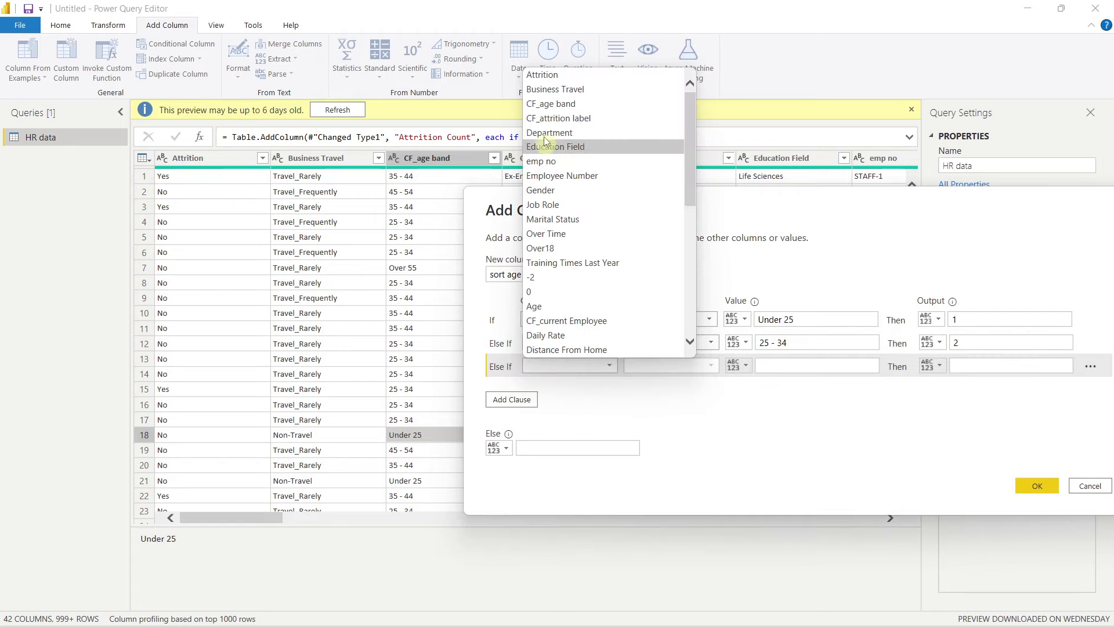
left_click(551, 104)
left_click(814, 367)
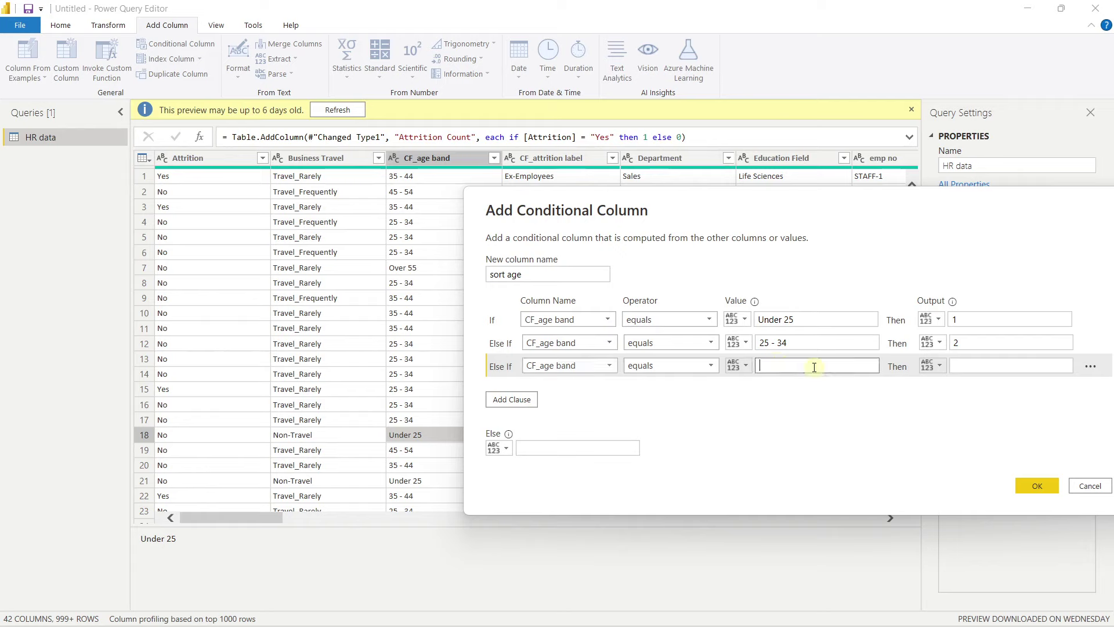
type("35 - 44")
left_click(980, 368)
type("3")
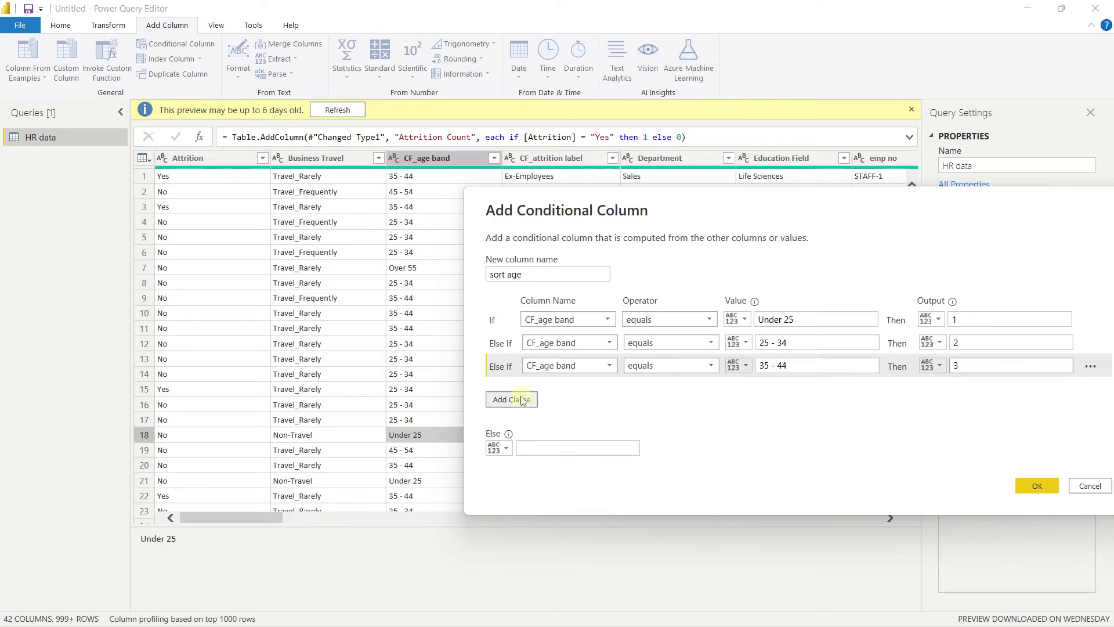
Add an else-if clause for CF_age band equals "45 - 54" with output 4, and create the sort age column with 5 as the else output.
left_click(511, 399)
left_click(565, 389)
left_click(554, 126)
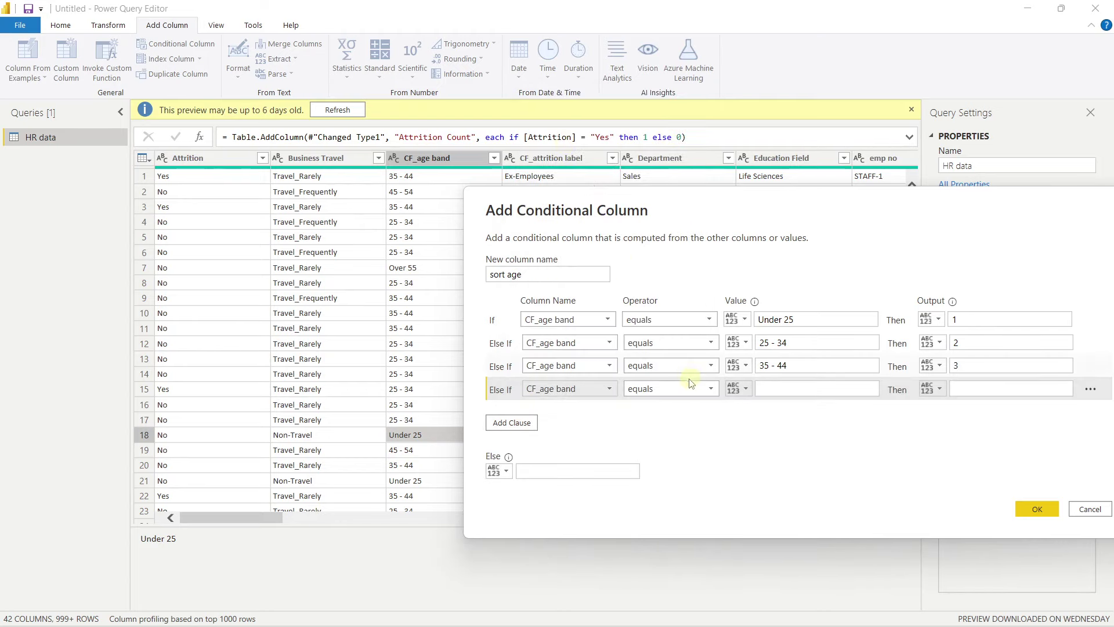
left_click(787, 390)
type("45 - 54")
left_click(963, 388)
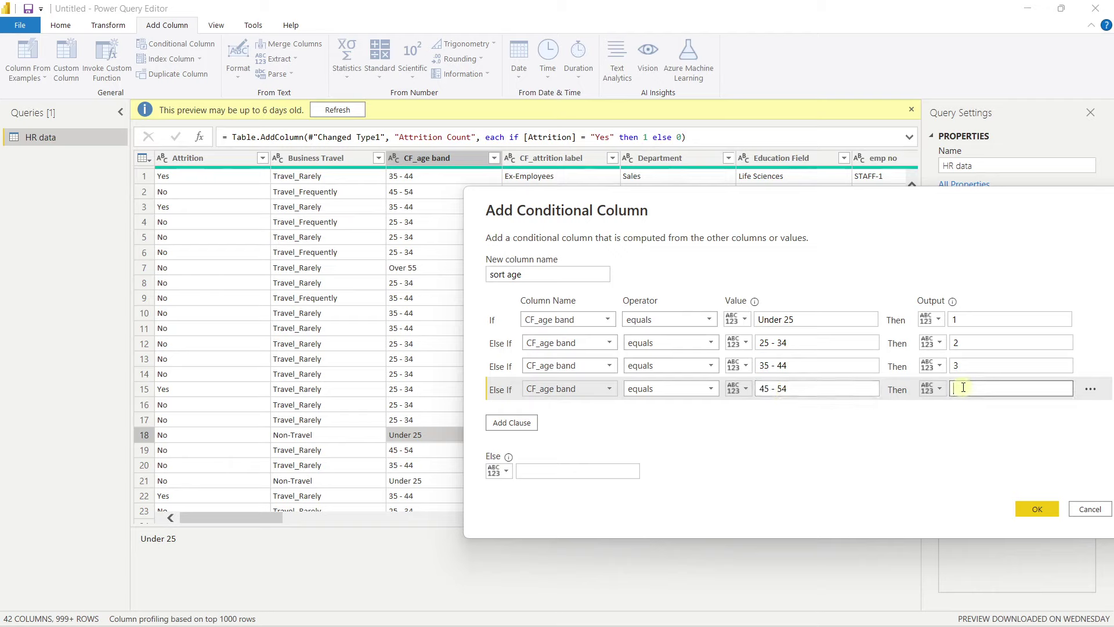
type("4")
left_click(573, 472)
left_click(1045, 517)
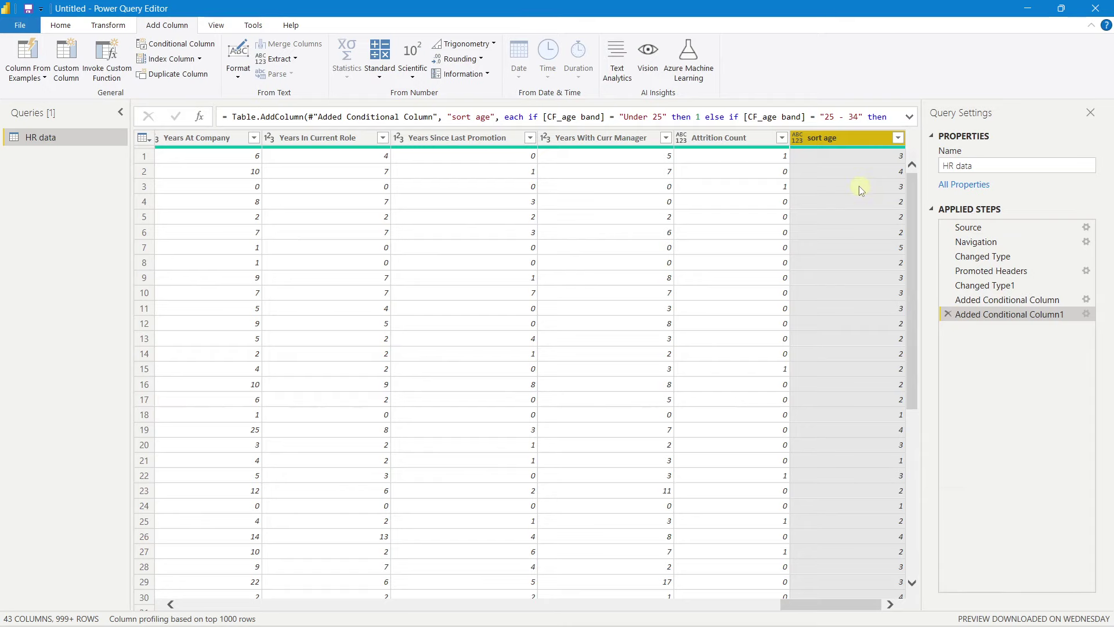
Change the sort age column's data type to Whole Number, and apply the query changes to return to the report.
left_click(798, 138)
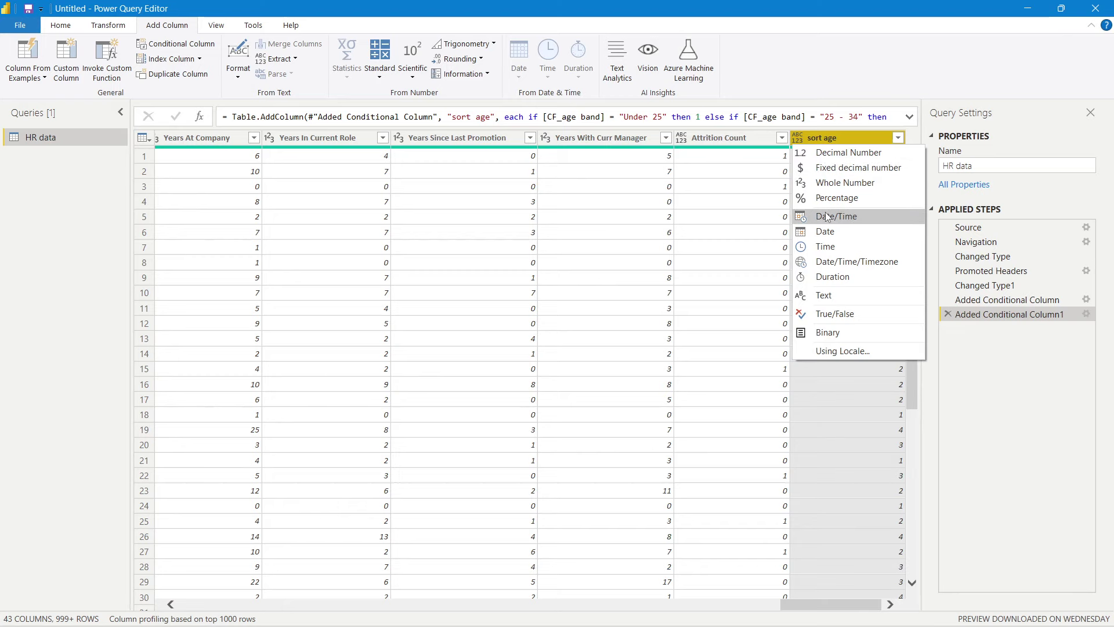
left_click(834, 181)
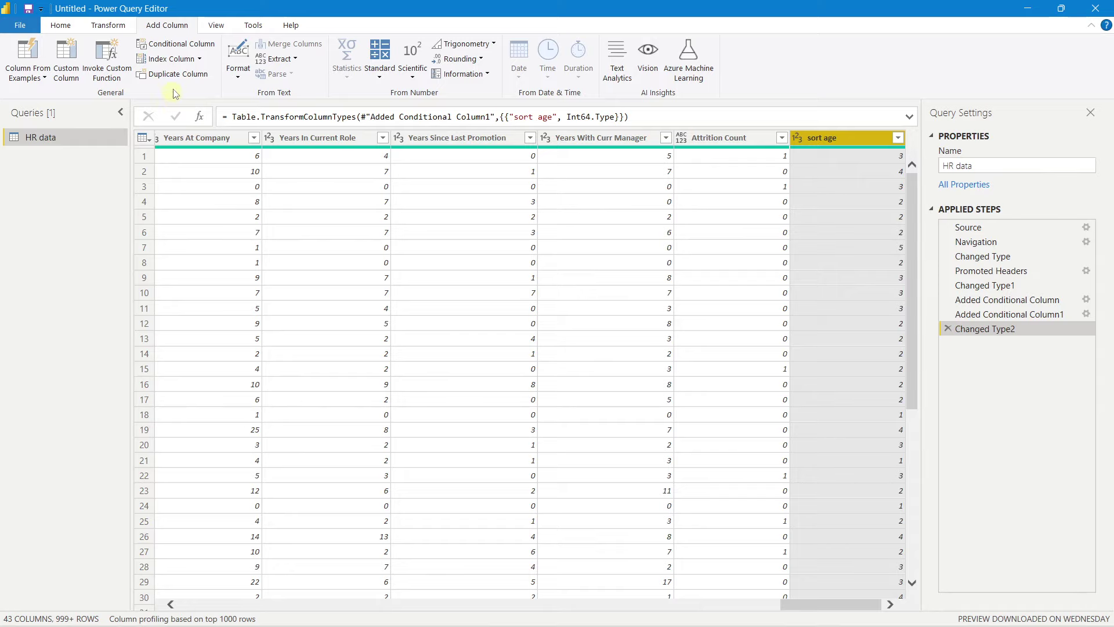
left_click(52, 26)
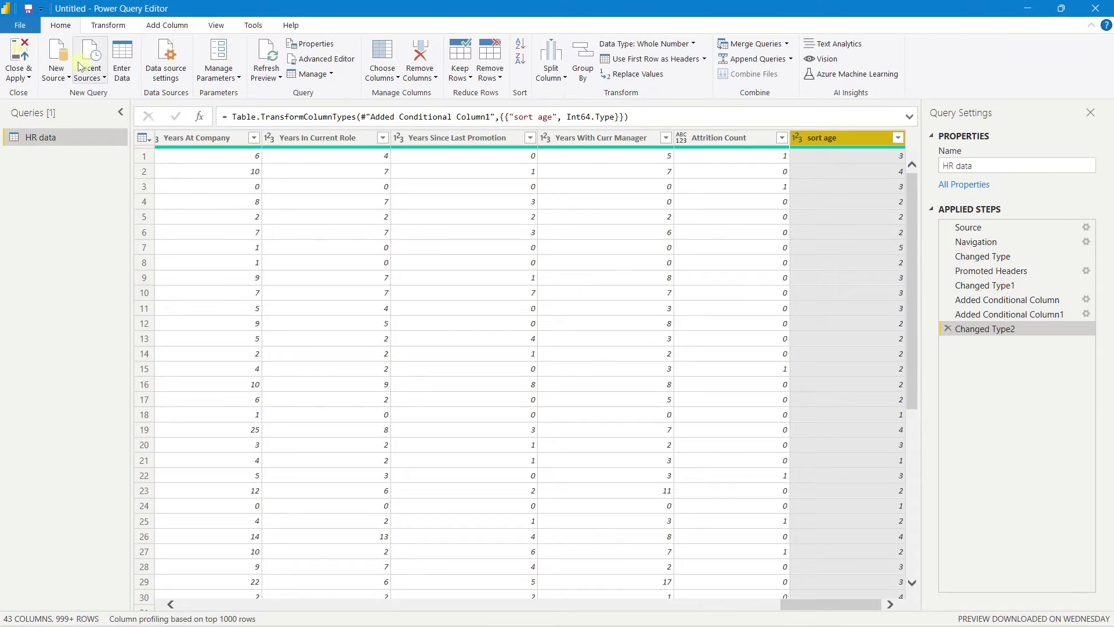
left_click(28, 58)
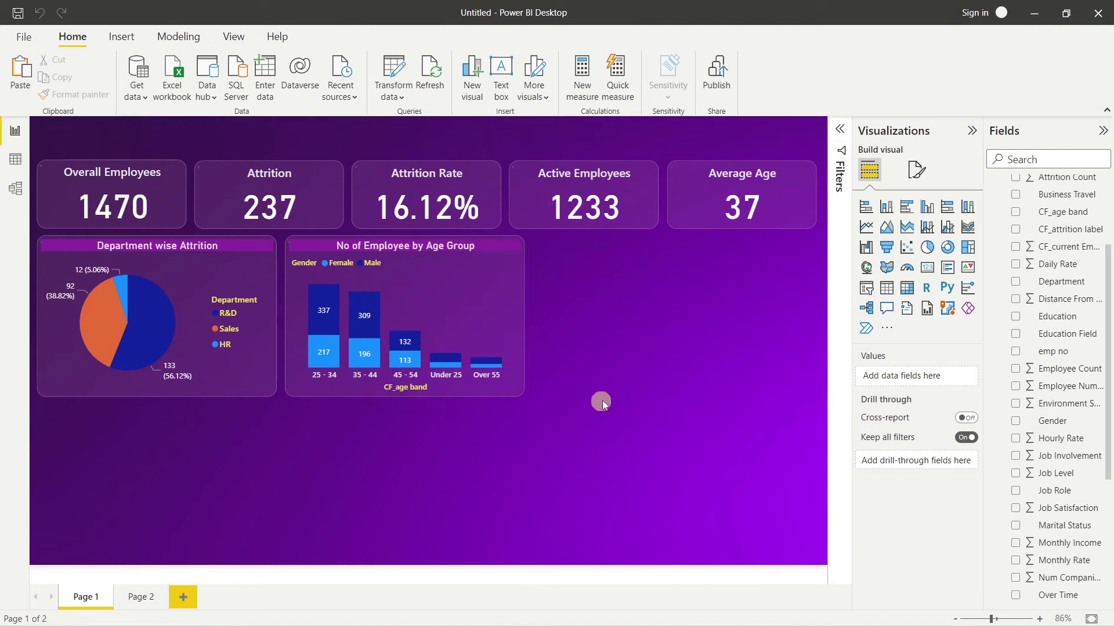
Set the CF_age band field of the age group chart to sort by the sort age column.
left_click(475, 277)
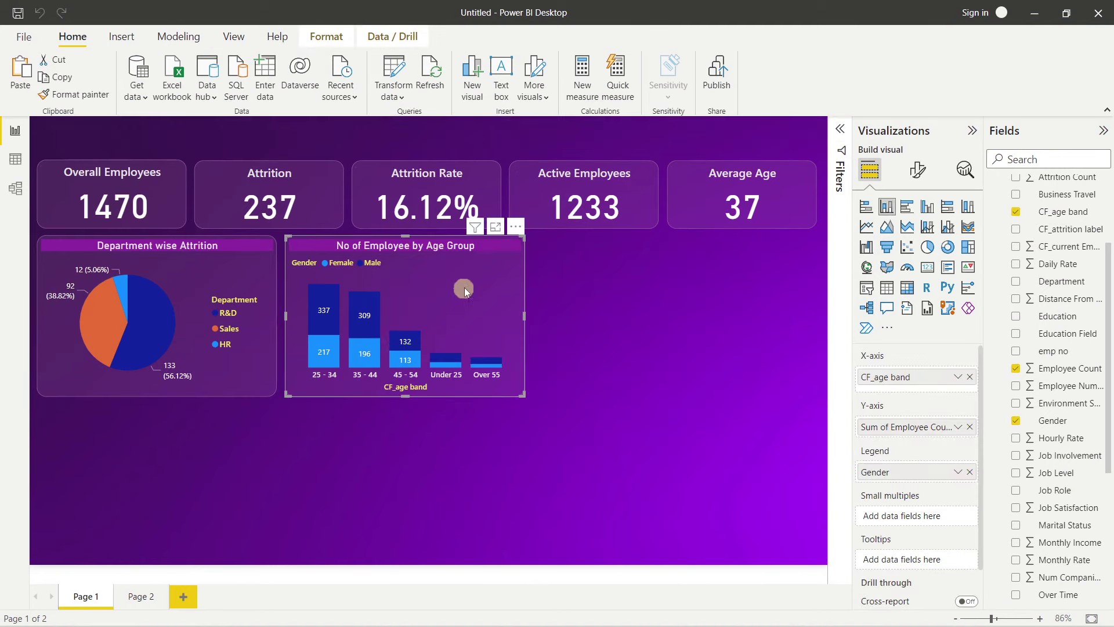
left_click(1049, 215)
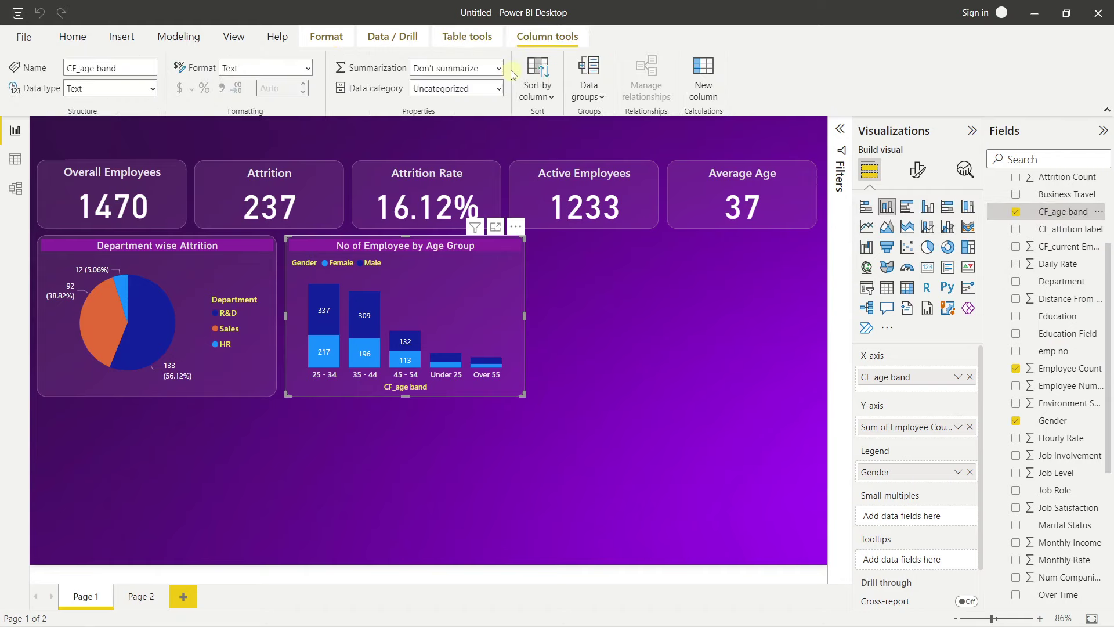
left_click(544, 86)
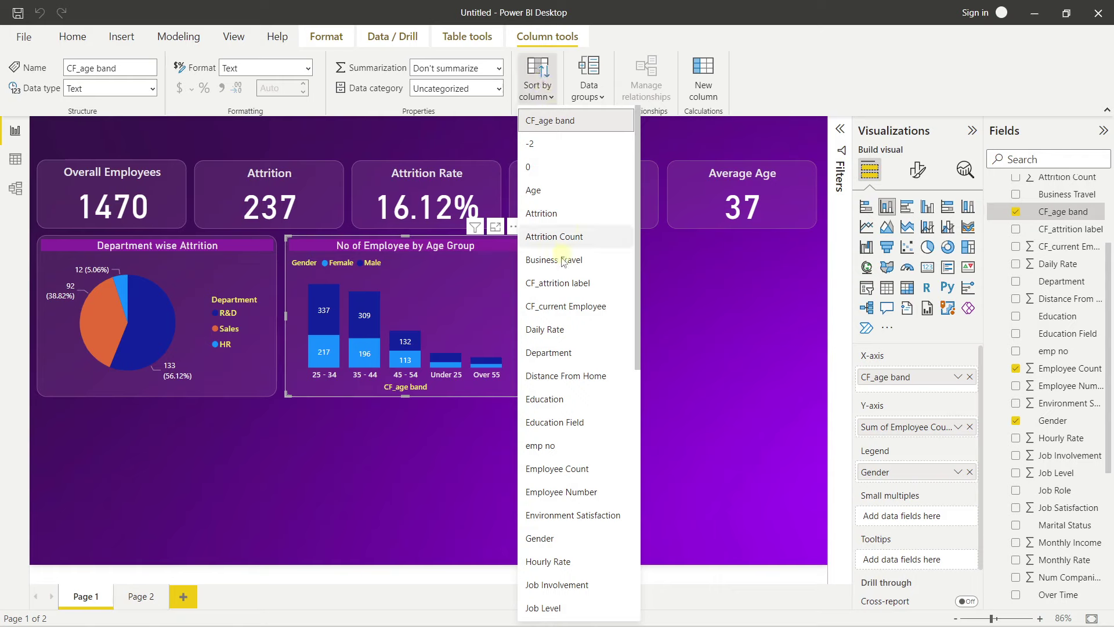
scroll(561, 262, "down", 7)
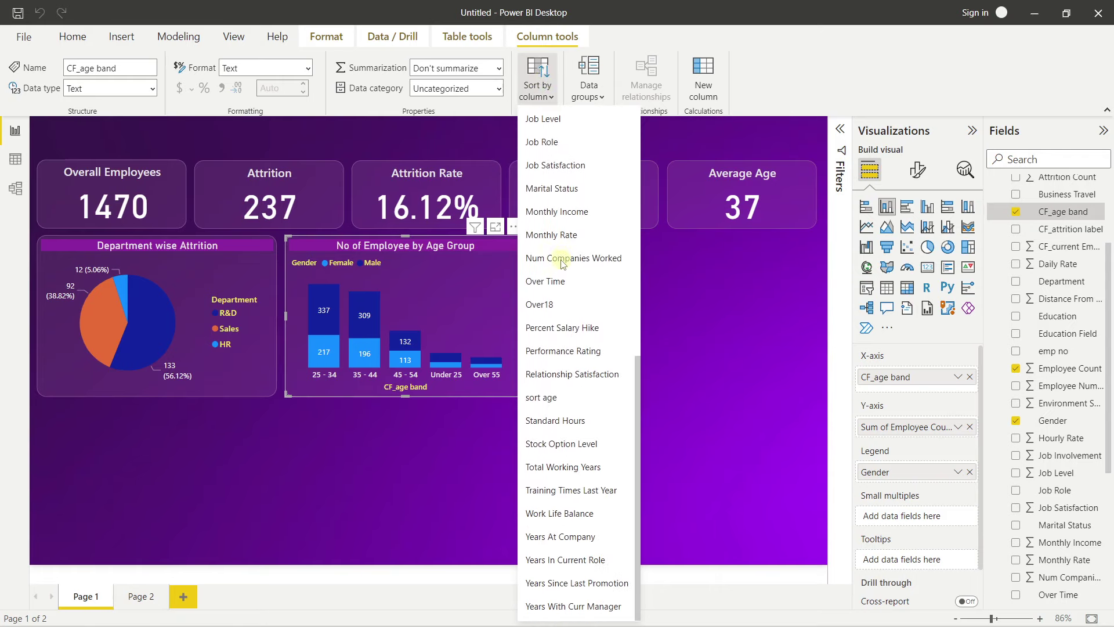
left_click(538, 398)
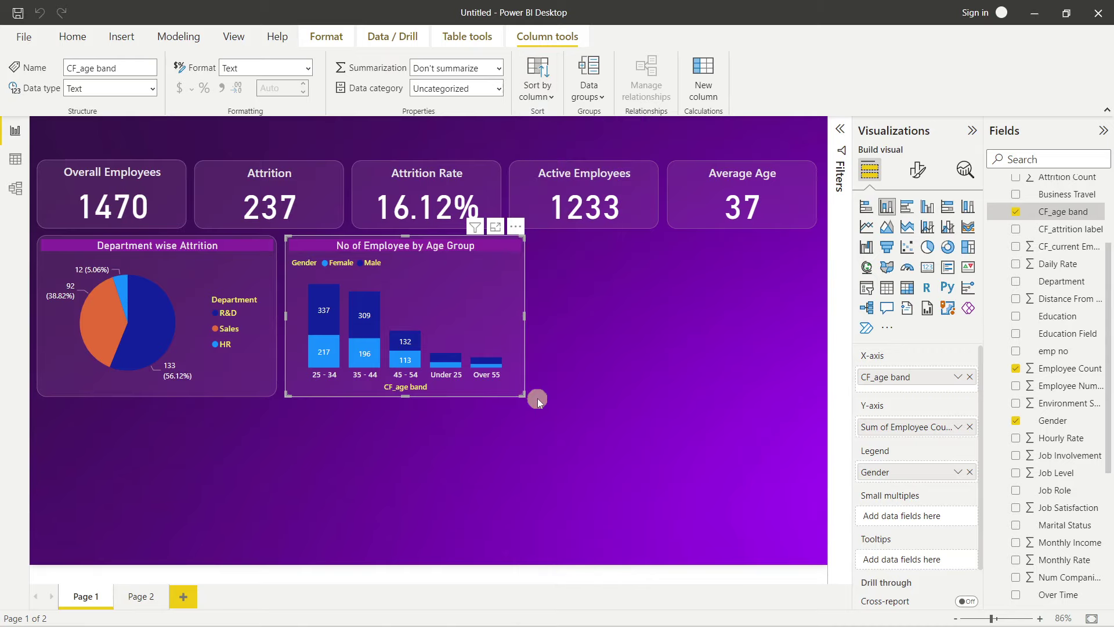
Sort the axis of the No of Employee by Age Group chart by CF_age band in ascending order.
left_click(516, 226)
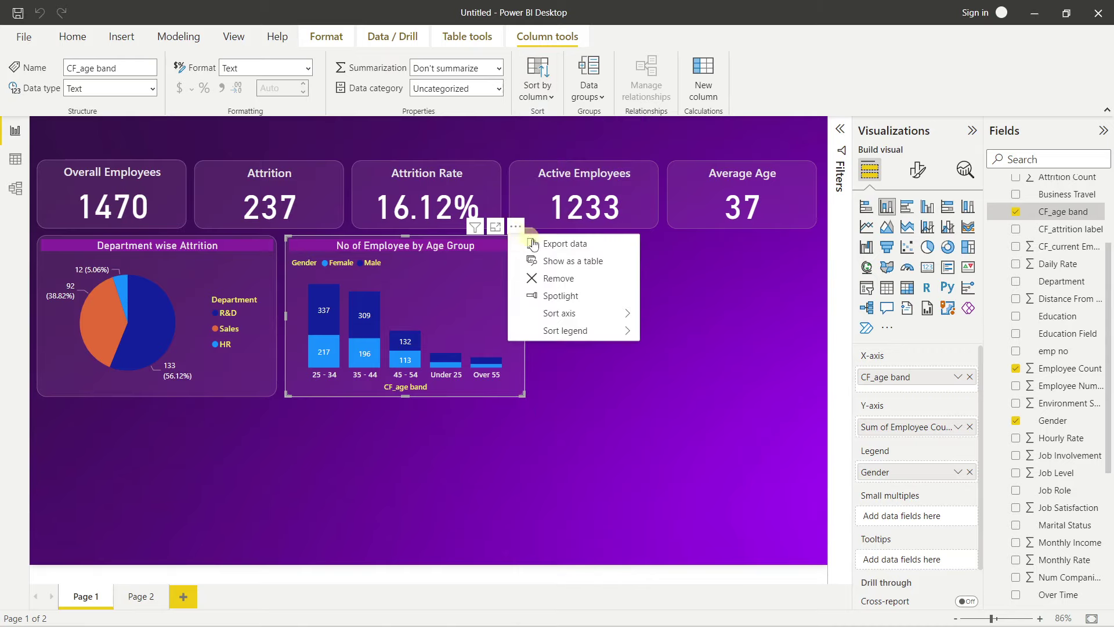
mouse_move(568, 315)
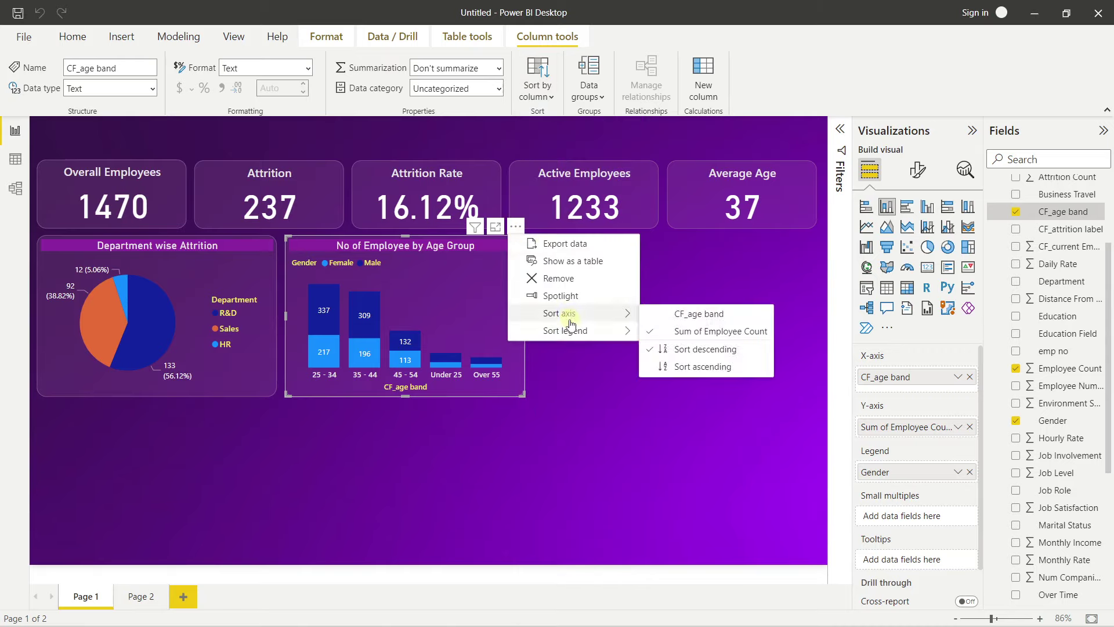
left_click(703, 318)
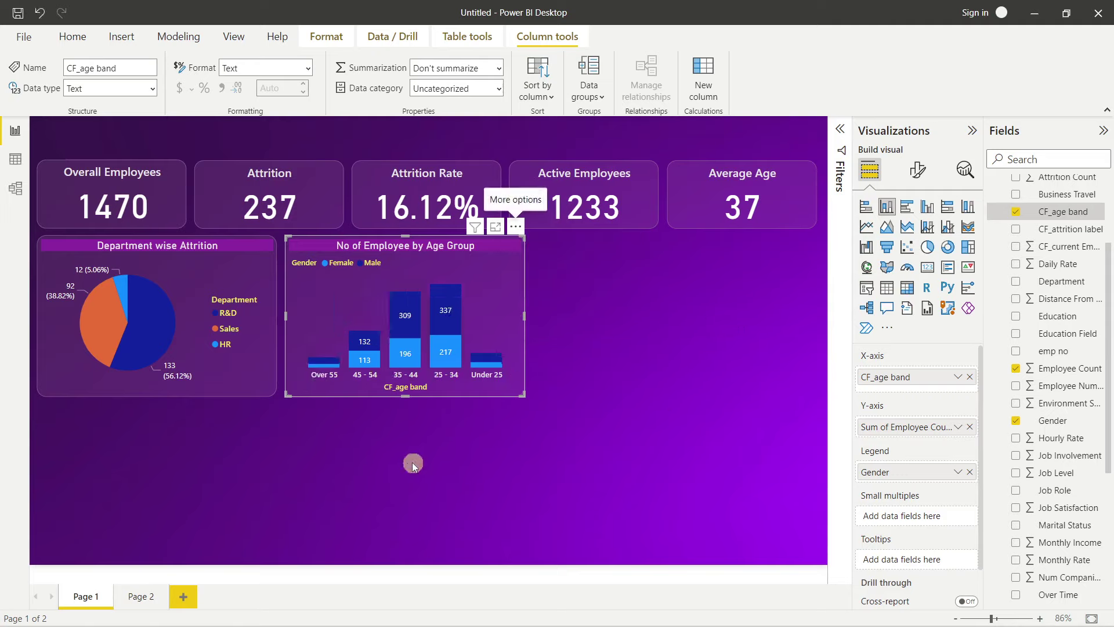
left_click(517, 227)
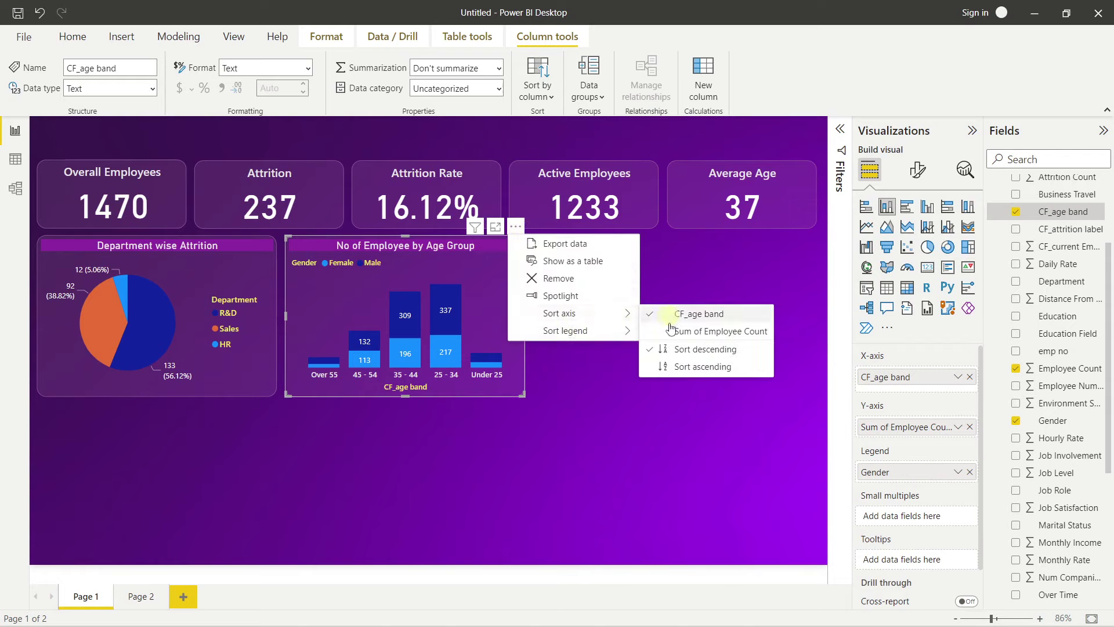
left_click(693, 366)
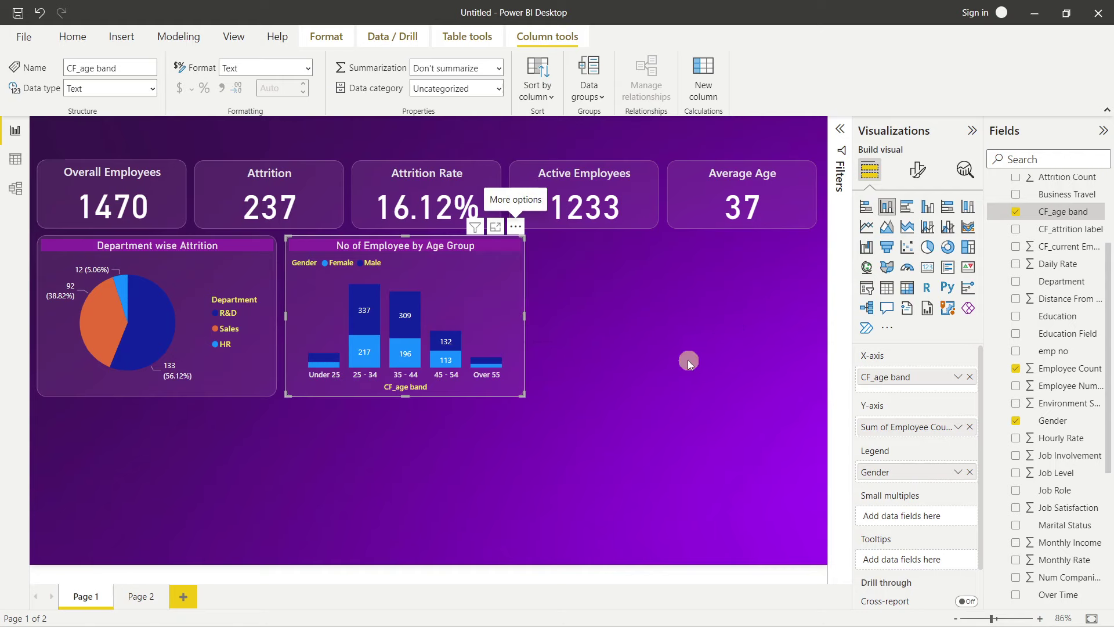
left_click(687, 360)
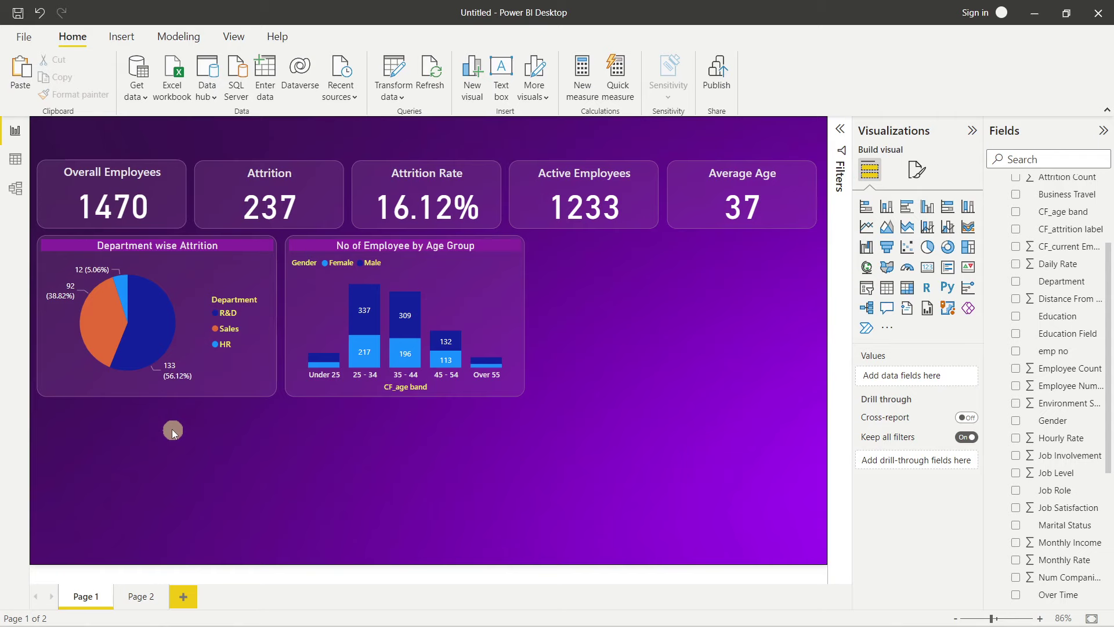
Check how the dashboard responds to the R&D, HR and Sales slices of the attrition pie chart, and clear the selection.
left_click(109, 322)
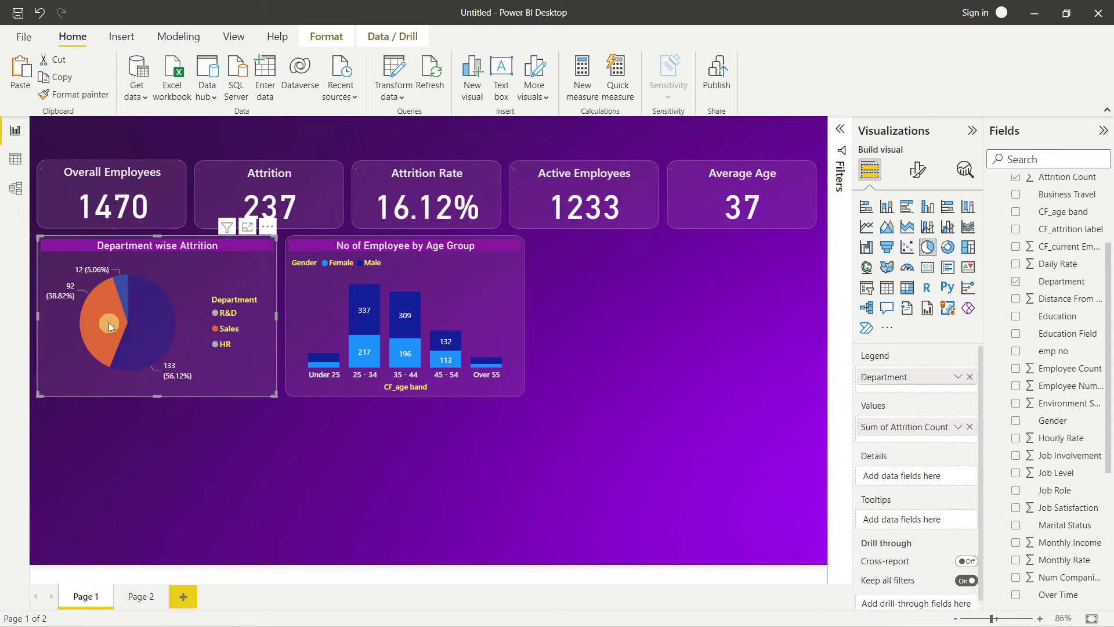
left_click(155, 322)
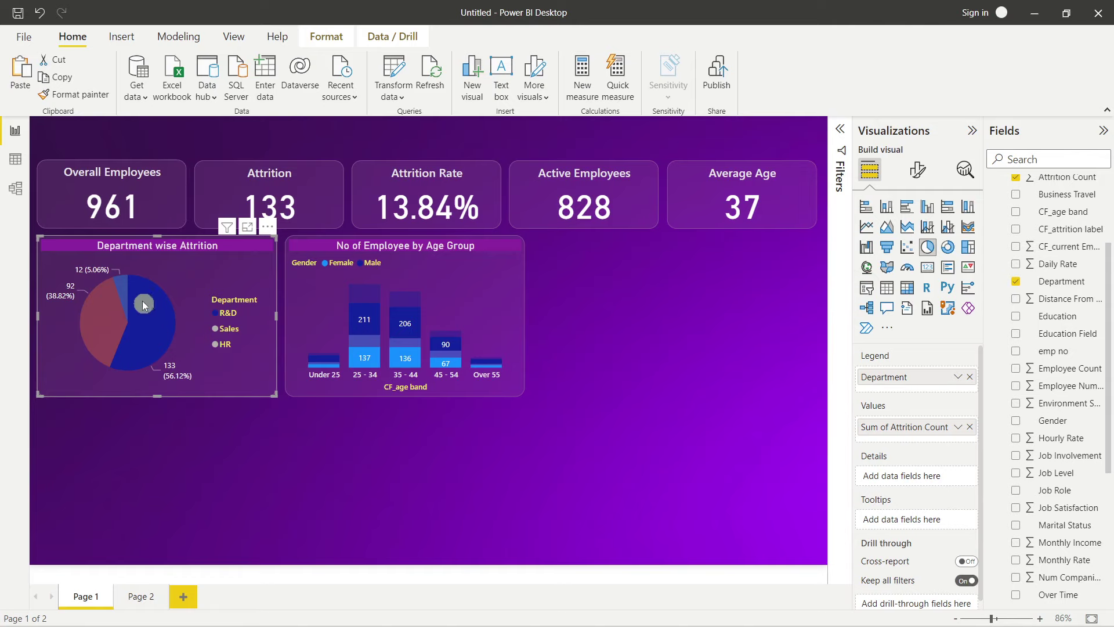
left_click(121, 285)
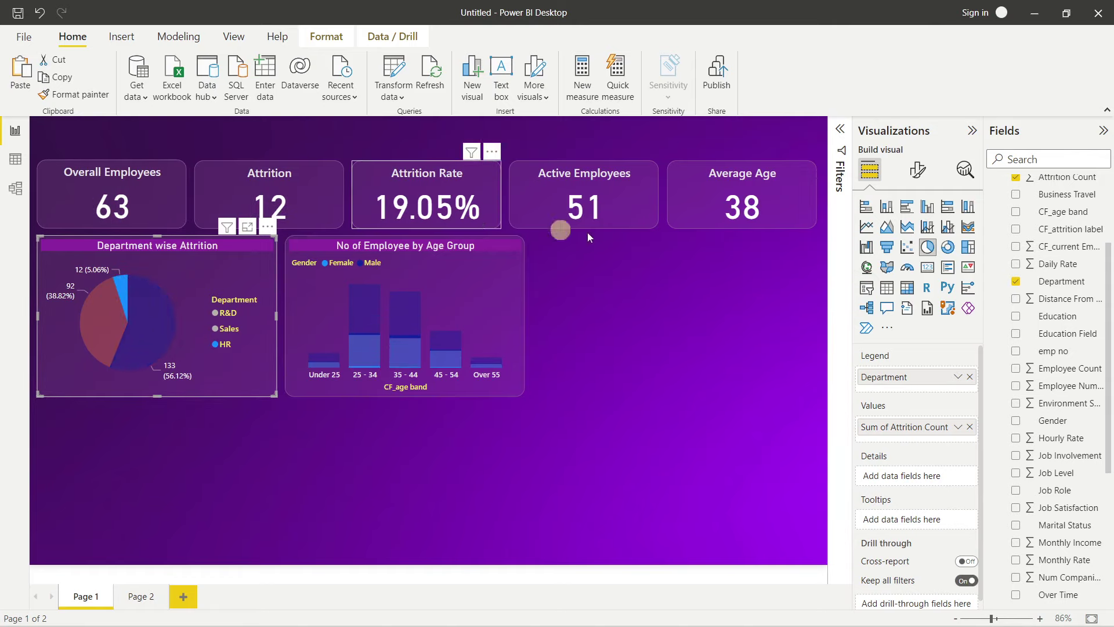
left_click(90, 329)
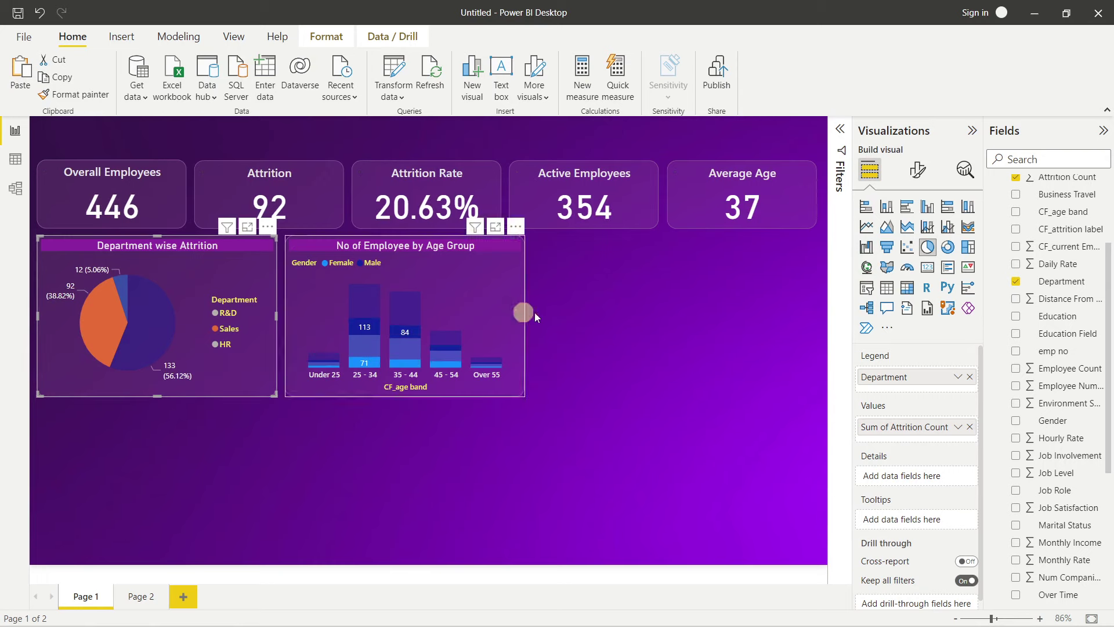
left_click(112, 318)
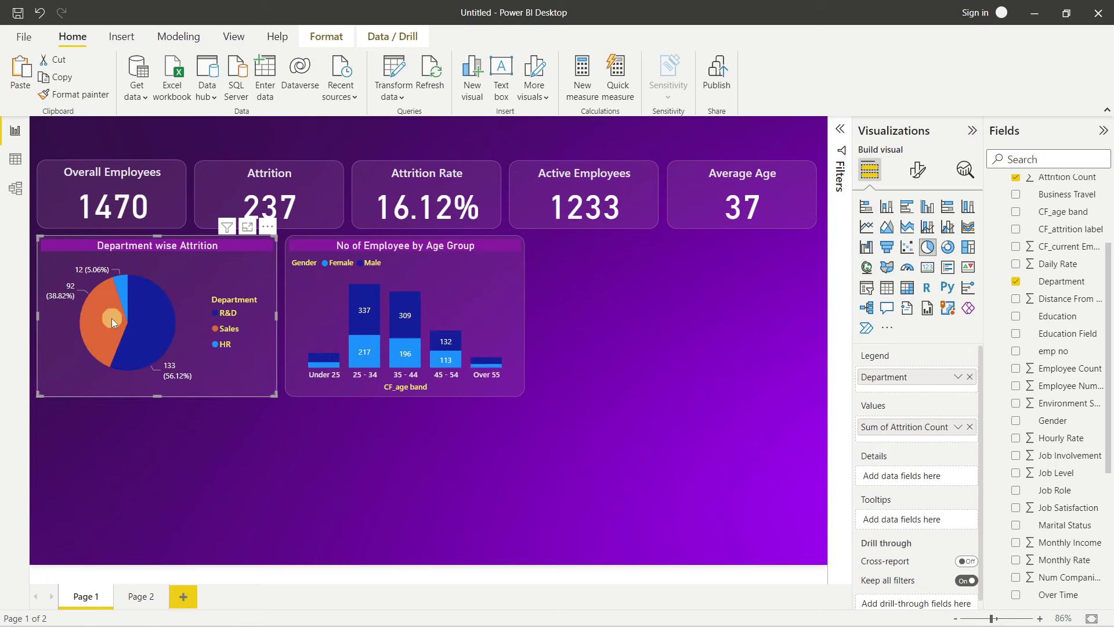